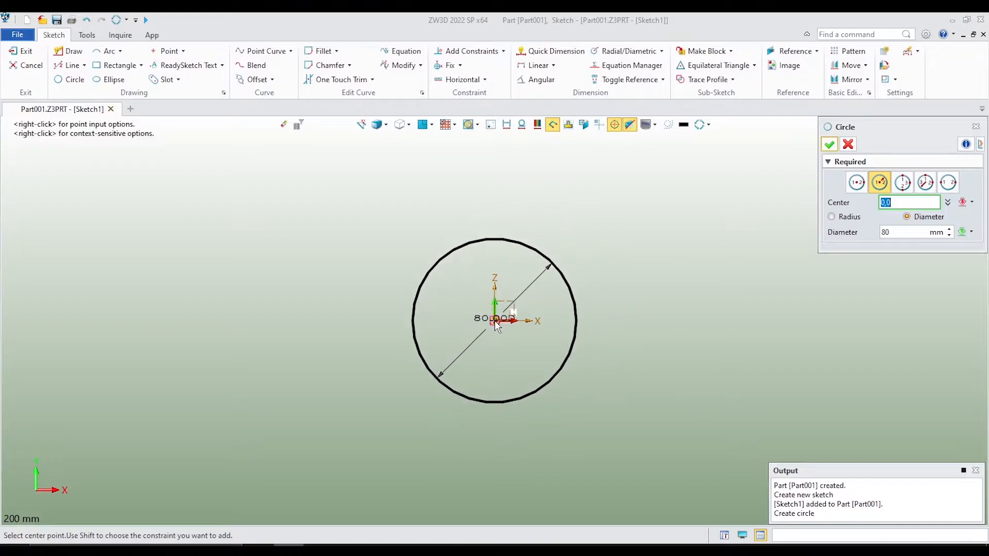
- Draw an 80 mm diameter circle centred on the origin, place its dimension outside the circle, and exit the sketch
left_click(495, 320)
middle_click(674, 267)
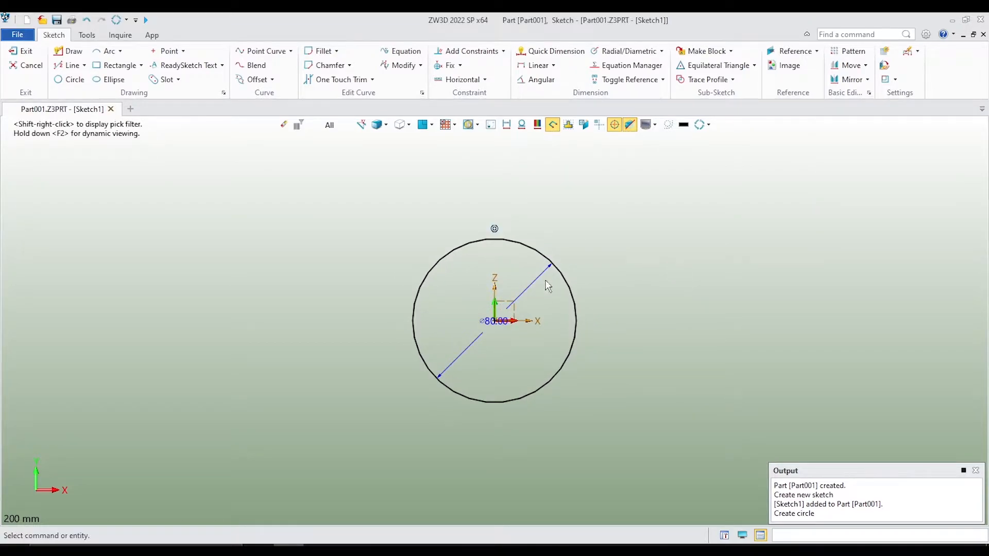
left_click_drag(536, 286, 590, 265)
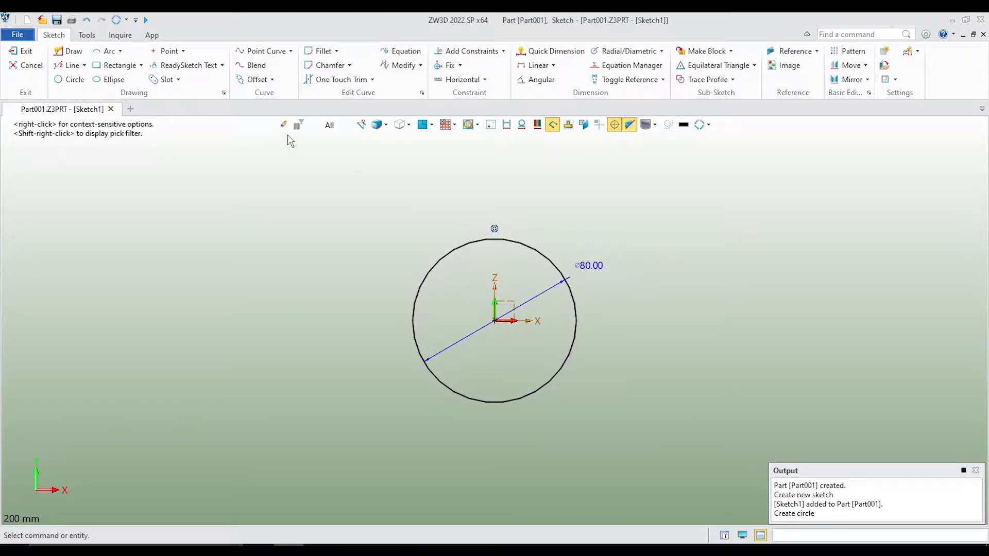
right_click(408, 222)
left_click(465, 208)
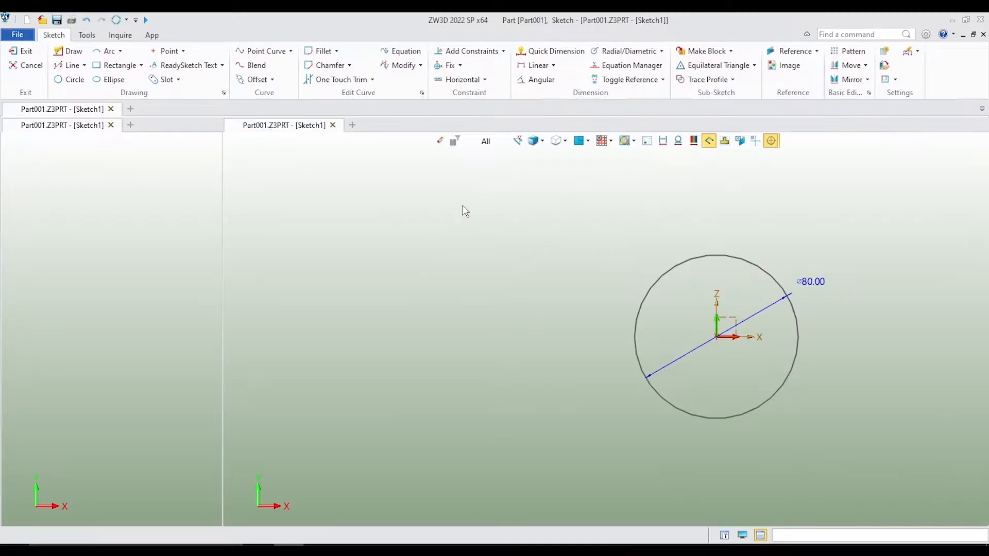
- Extrude the circle sketch as a symmetrical solid with an end distance of 40 mm
left_click(84, 201)
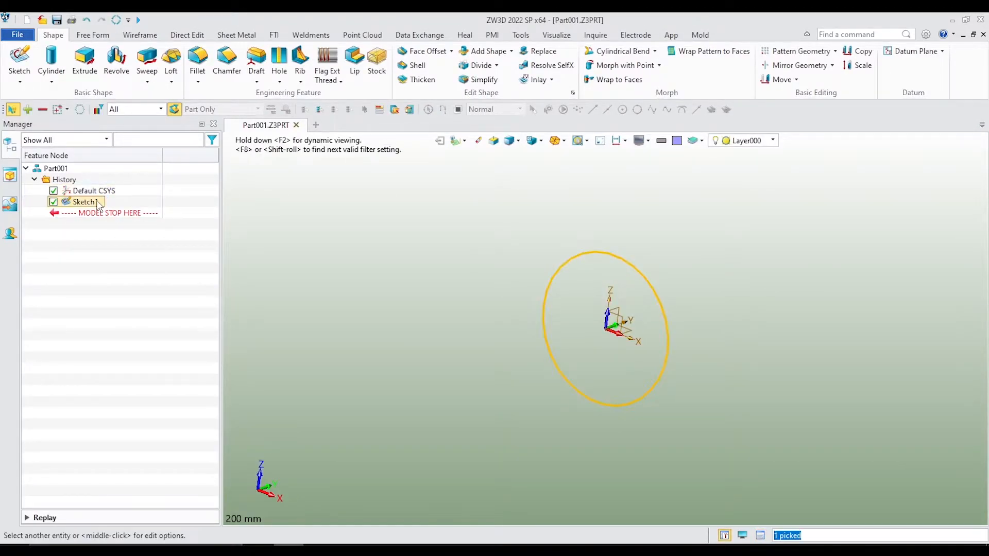
left_click(94, 68)
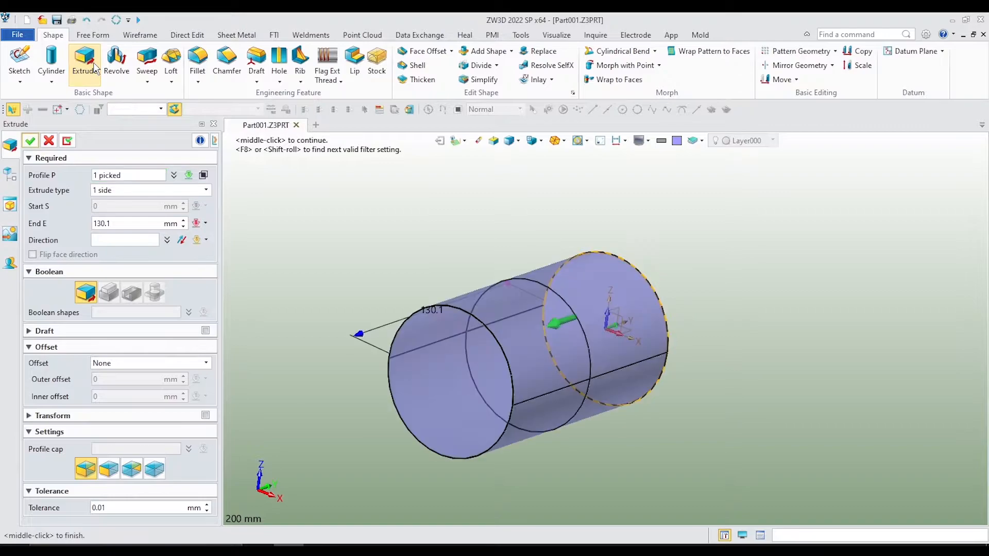
left_click(149, 194)
left_click(138, 217)
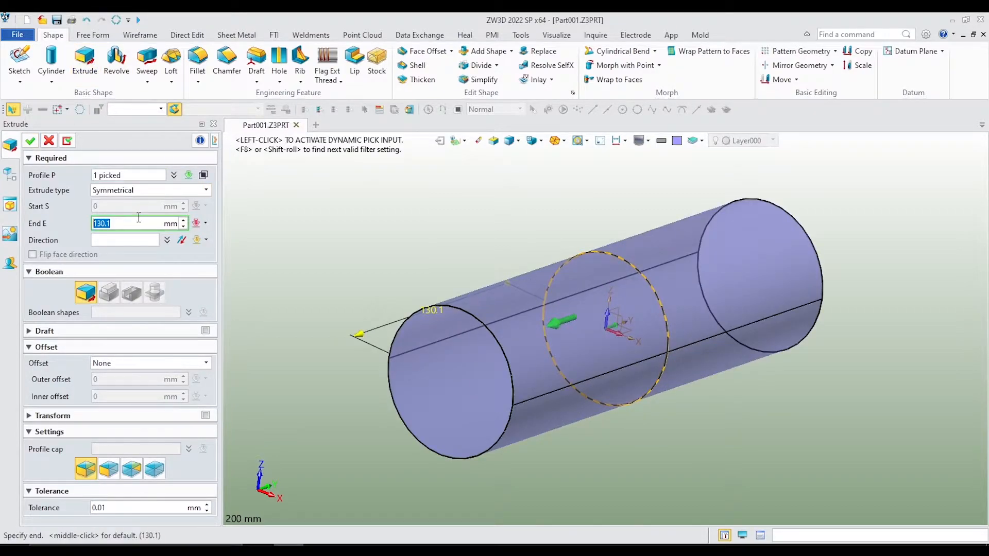
type("4")
key("Return")
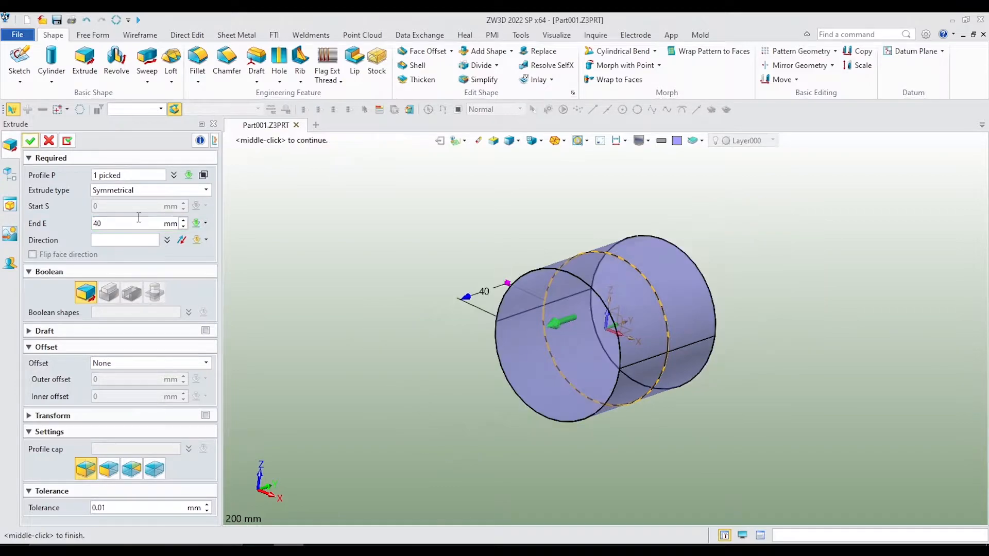
left_click(30, 140)
- Display the cylinder in wireframe and start a new sketch on the default XZ plane
middle_click_drag(556, 225, 556, 240)
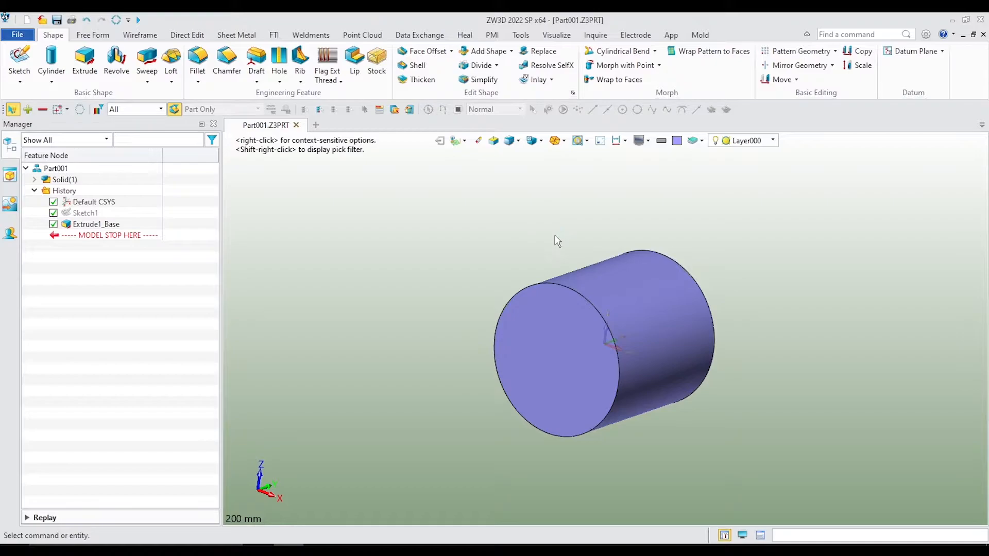
key("ctrl+f")
right_click(420, 215)
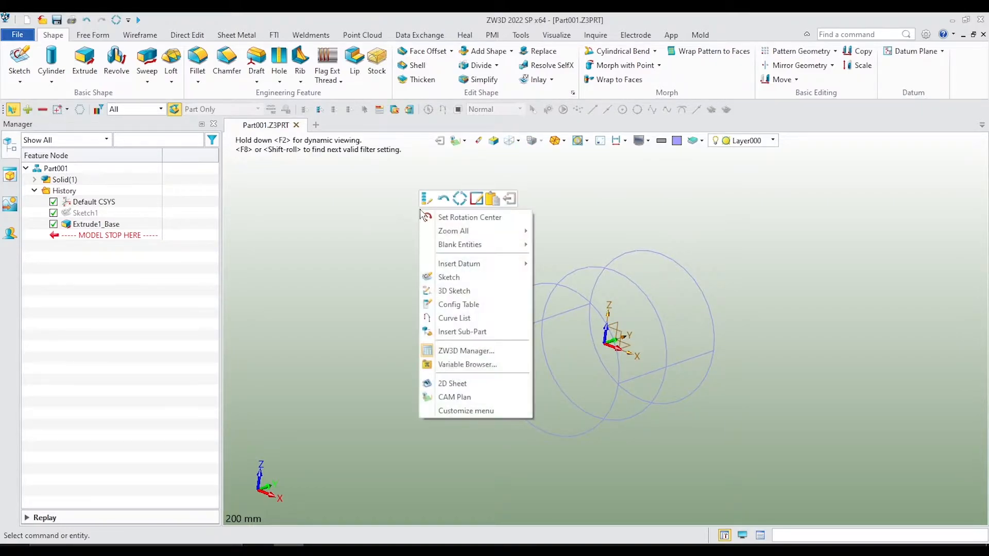
left_click(453, 273)
left_click(624, 338)
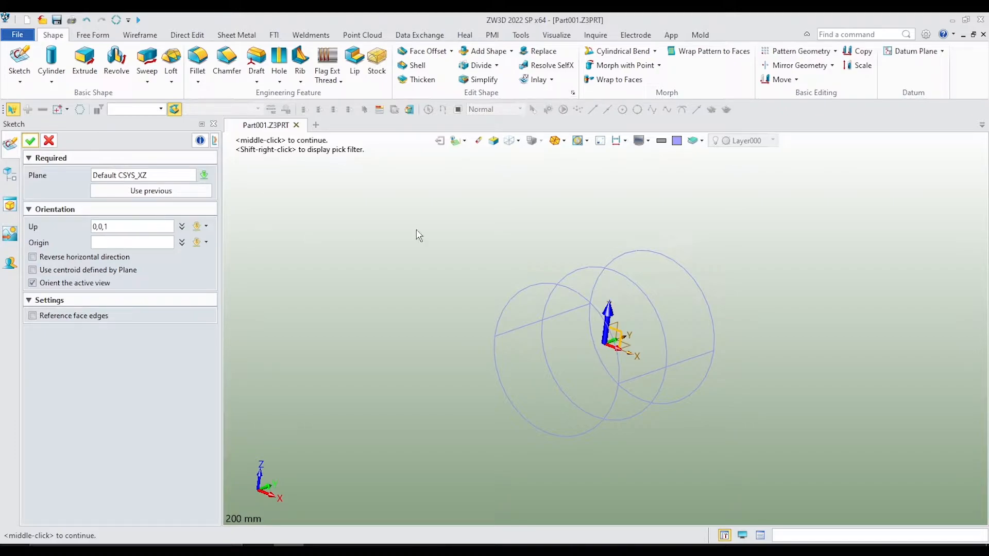
left_click(30, 141)
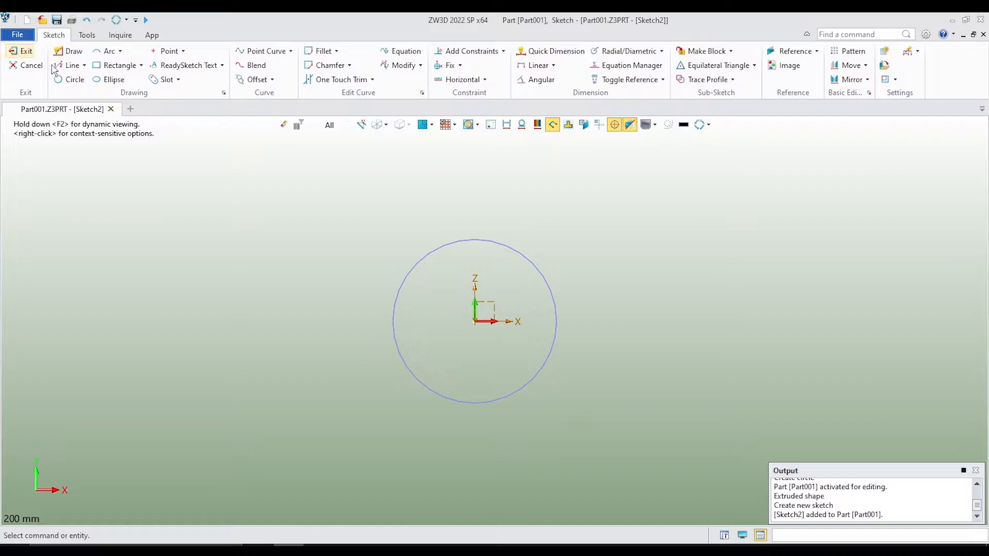
- Draw a horizontal line about 170 mm long through the origin and a shorter vertical line rising from its right end
left_click(70, 51)
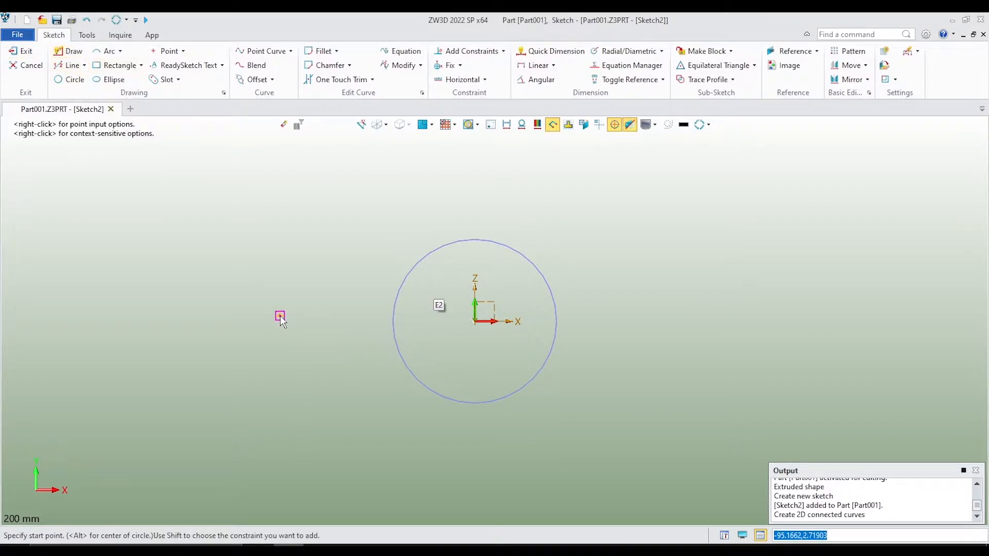
left_click(282, 320)
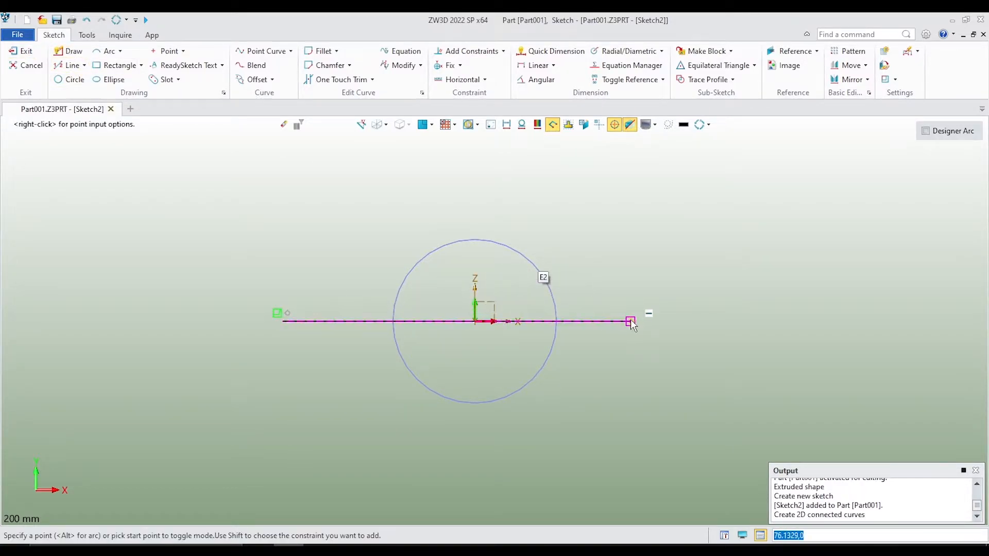
left_click(630, 322)
left_click(630, 220)
key("Escape")
- Dimension the horizontal line below the sketch and set its length to 180 mm
right_click(426, 211)
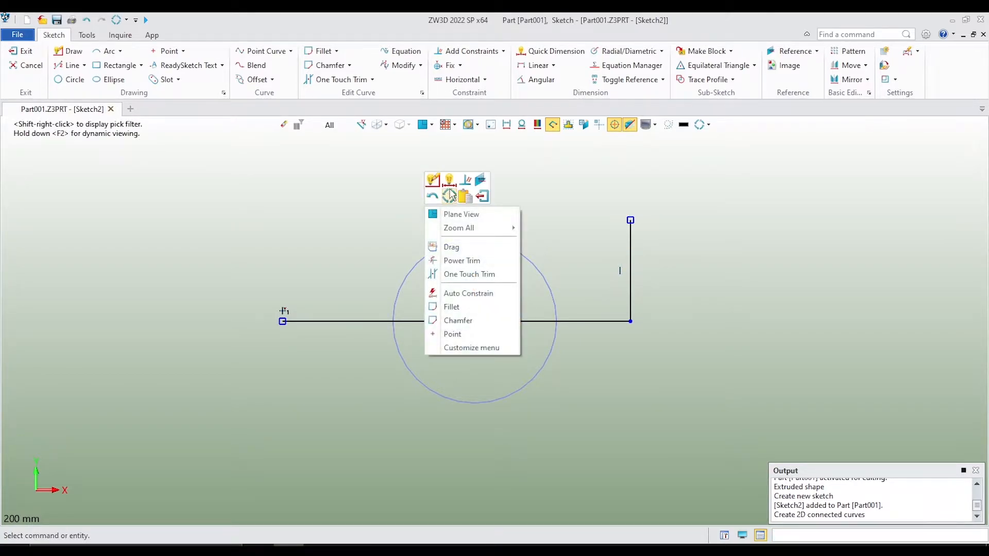
left_click(451, 191)
left_click(435, 321)
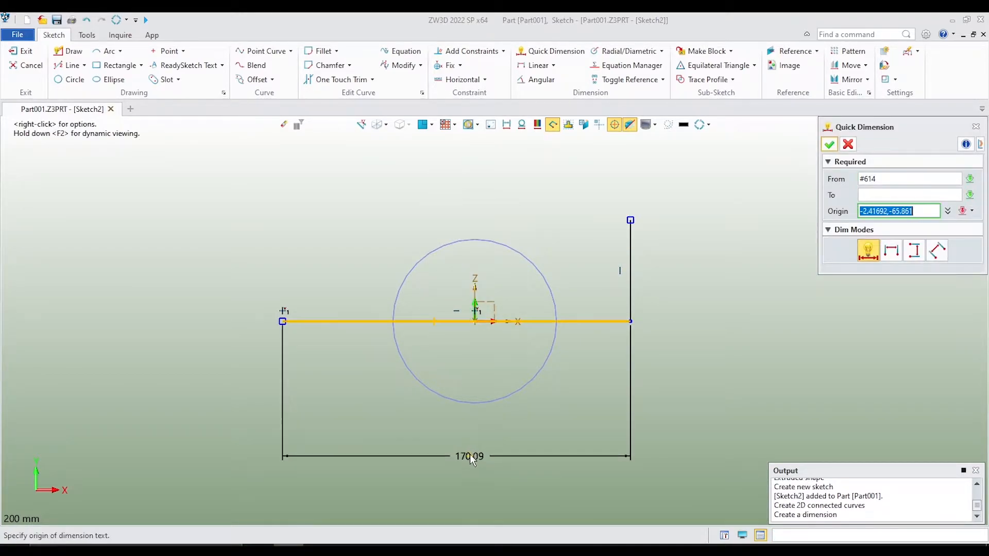
left_click(463, 432)
type("180")
key("Return")
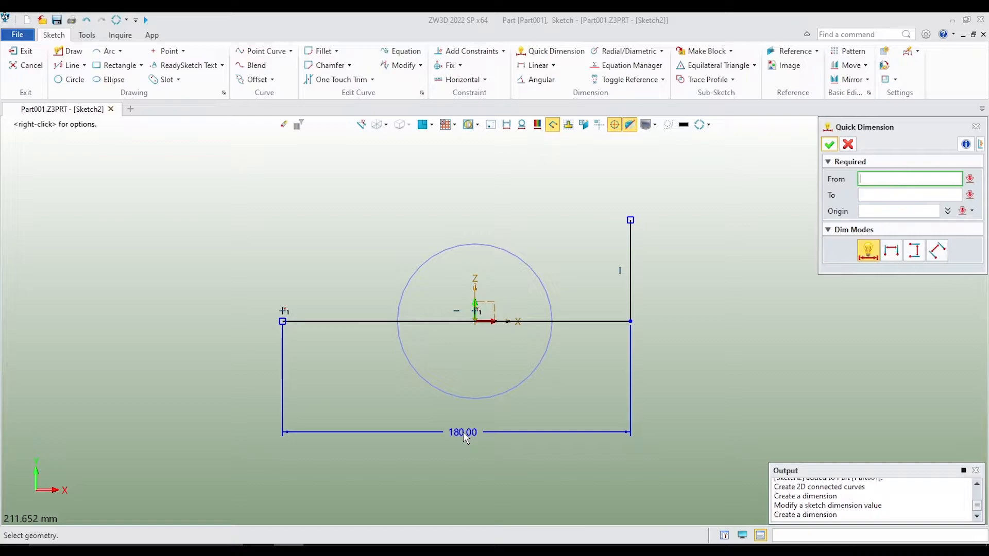
- Dimension the vertical line at the right end and set its height to 70 mm
left_click(635, 270)
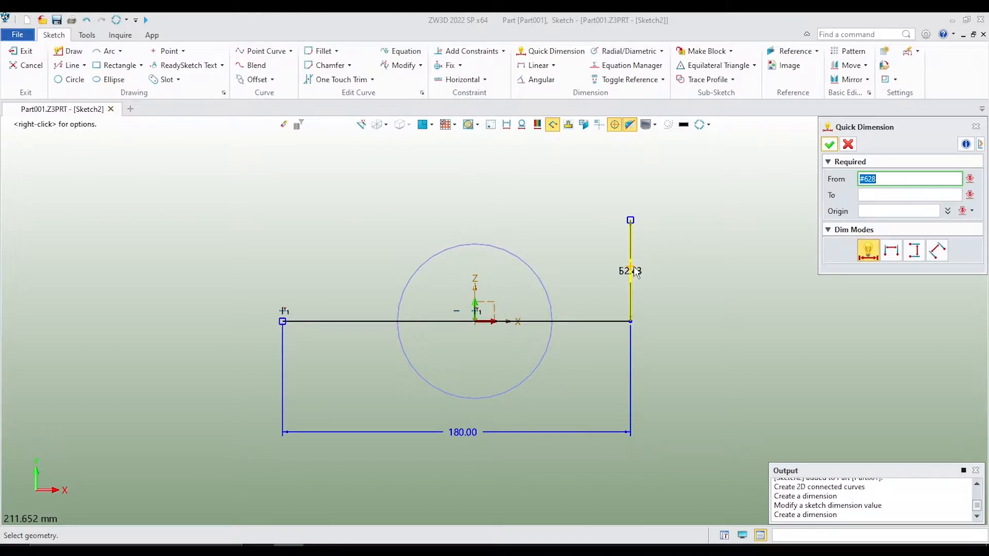
left_click(677, 264)
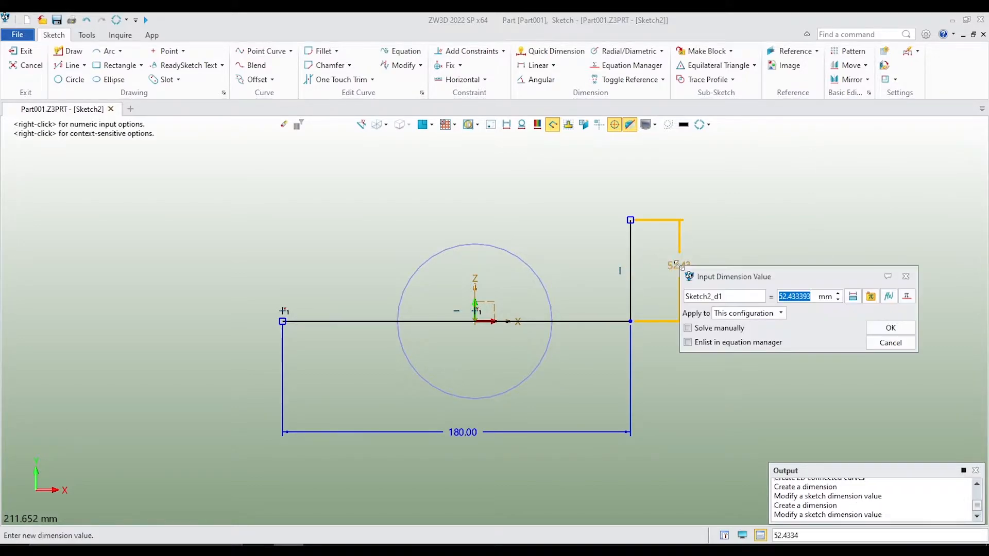
type("70")
key("Return")
- Set the distance between the horizontal line's left end and the circle's centre to 100 mm
scroll(380, 320, "up", 3)
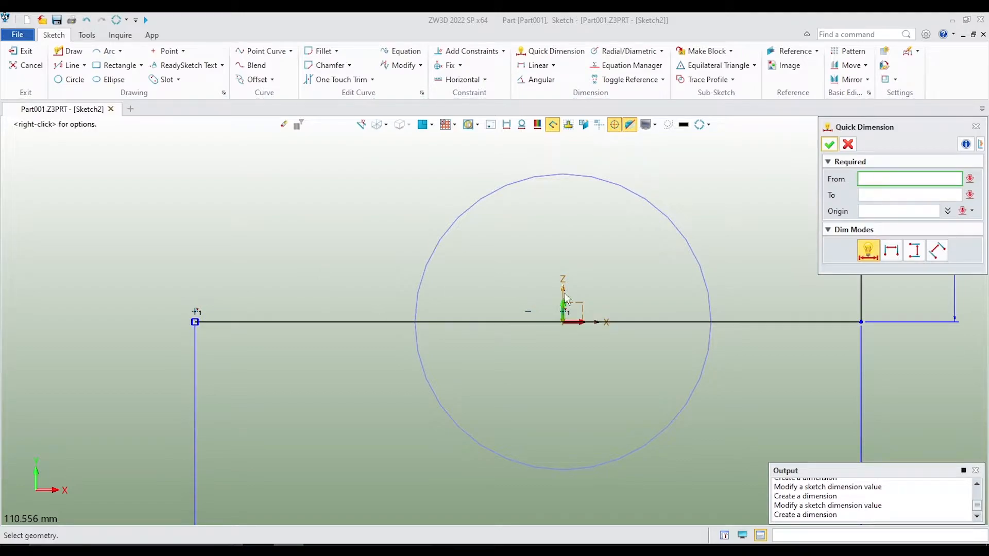
left_click(565, 325)
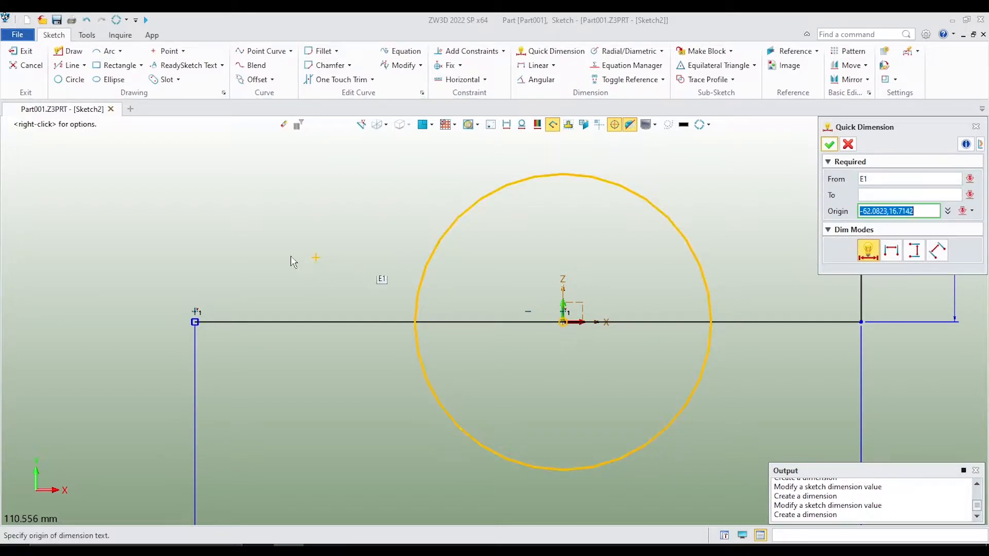
scroll(357, 415, "down", 4)
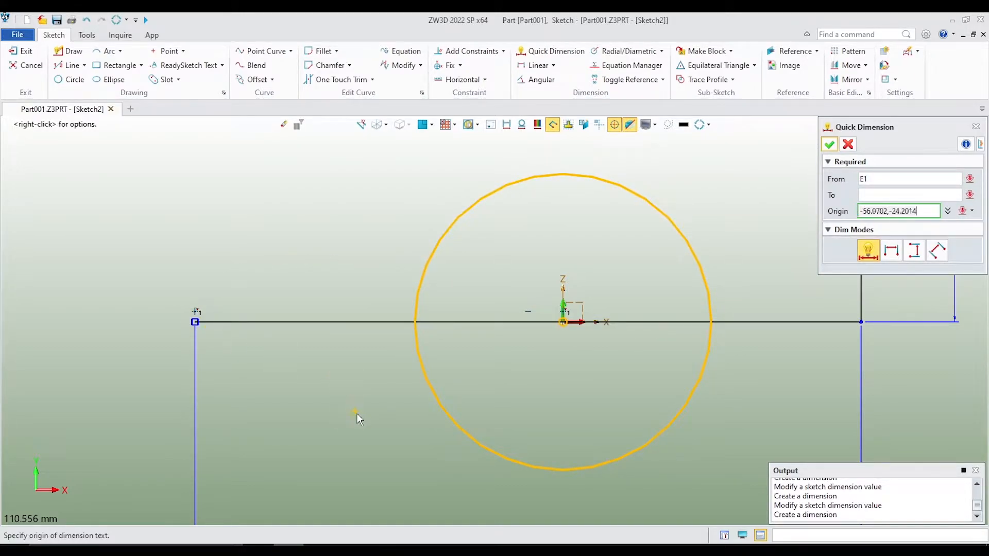
scroll(353, 411, "up", 2)
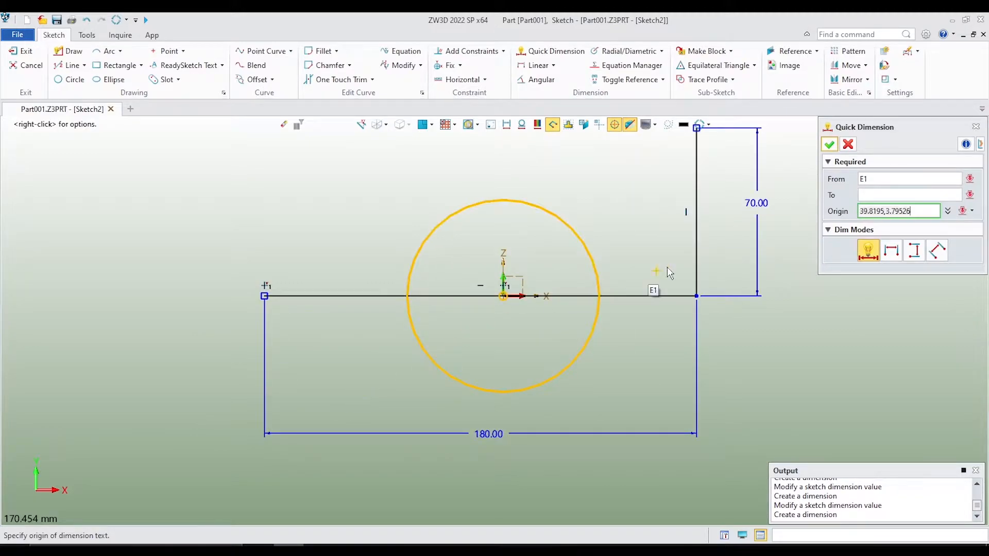
left_click(262, 295)
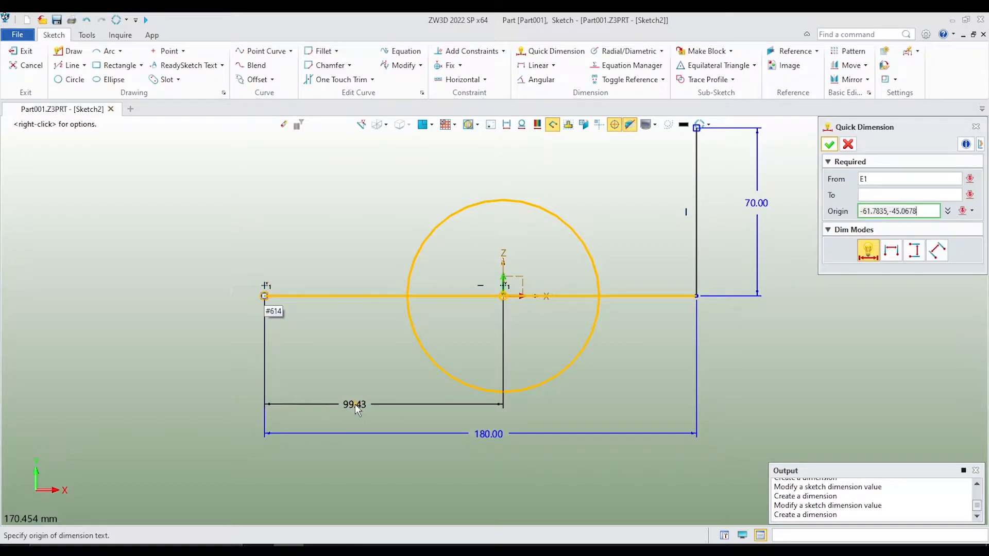
left_click(355, 403)
type("1")
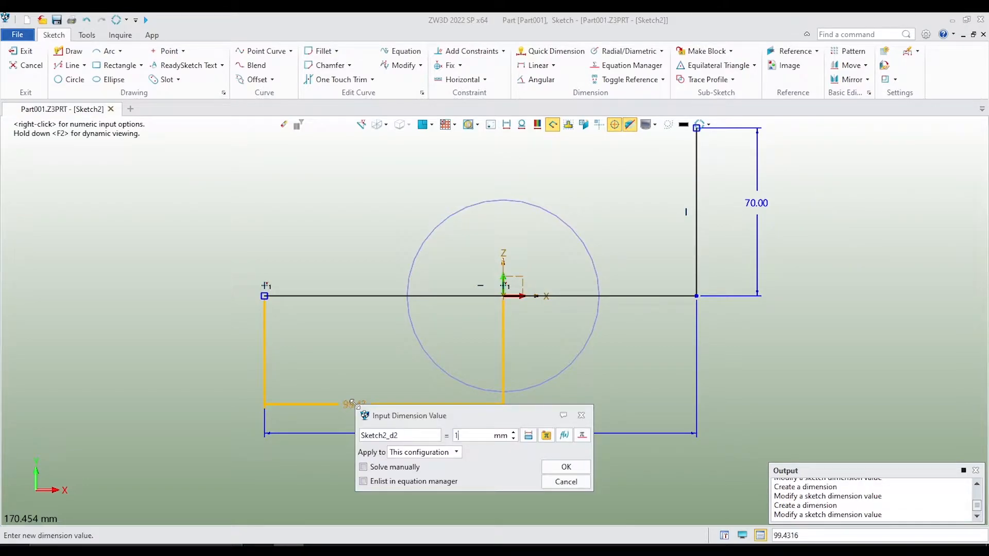
type("00")
key("Return")
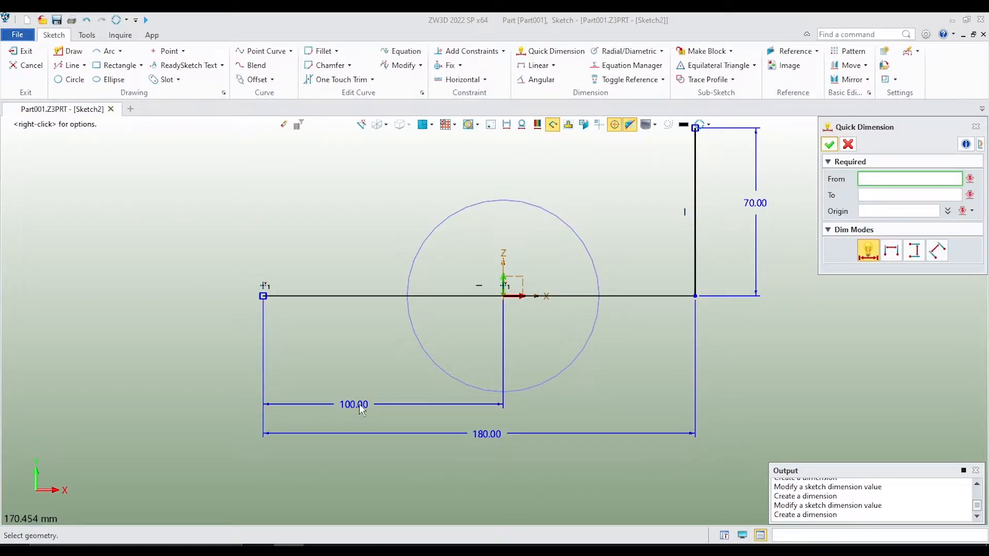
left_click(829, 144)
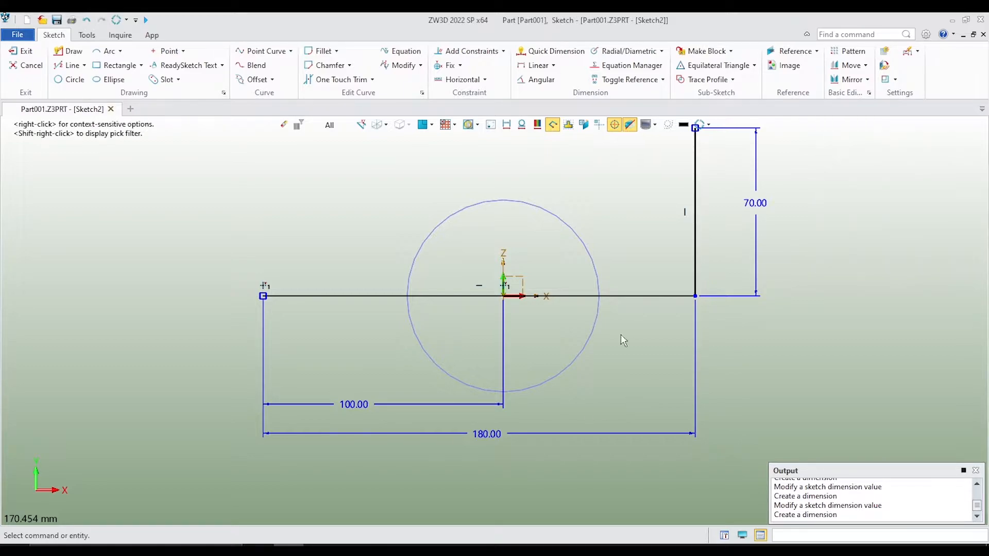
- Fillet the corner between the vertical and horizontal lines with a 65 mm radius, trimming both, and exit the sketch
scroll(629, 324, "down", 2)
scroll(587, 243, "up", 1)
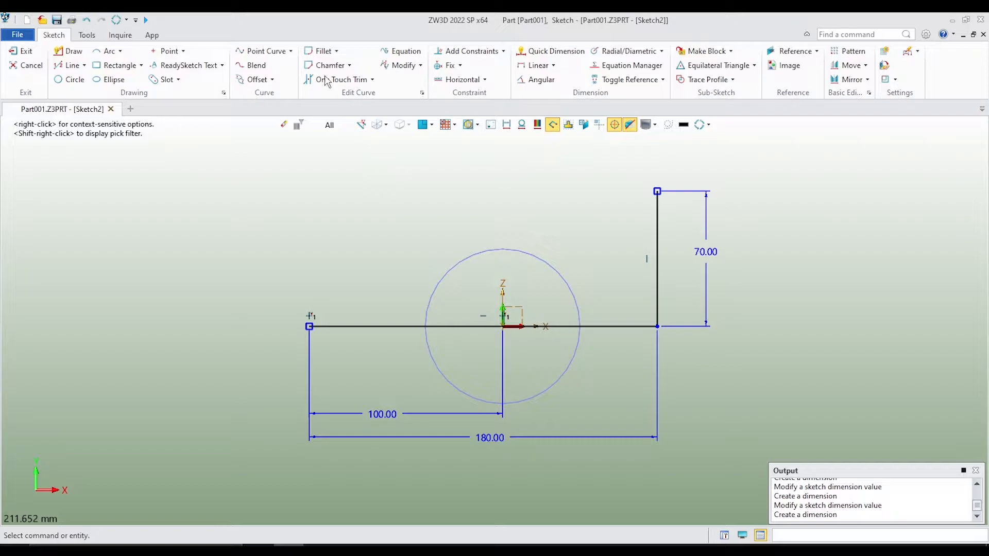
left_click(321, 52)
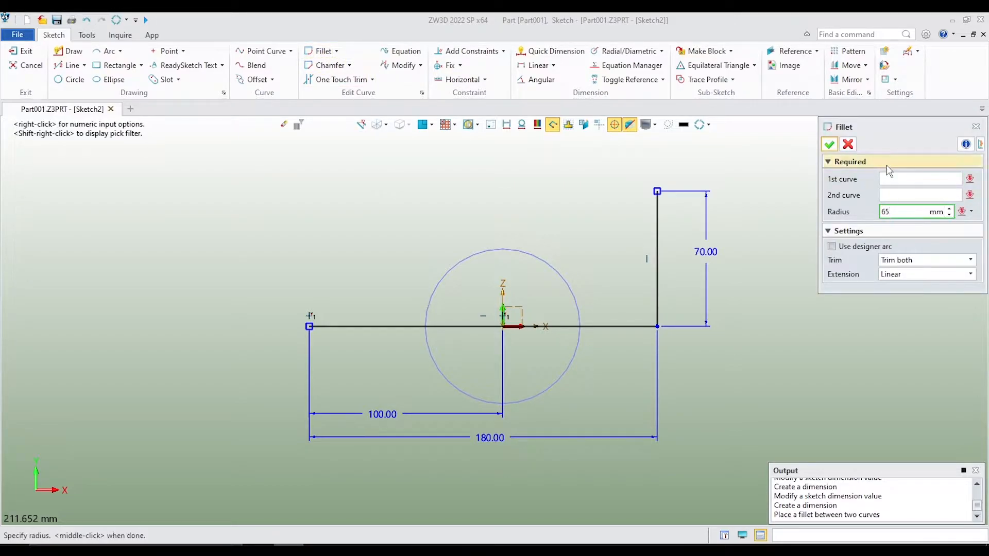
left_click(658, 267)
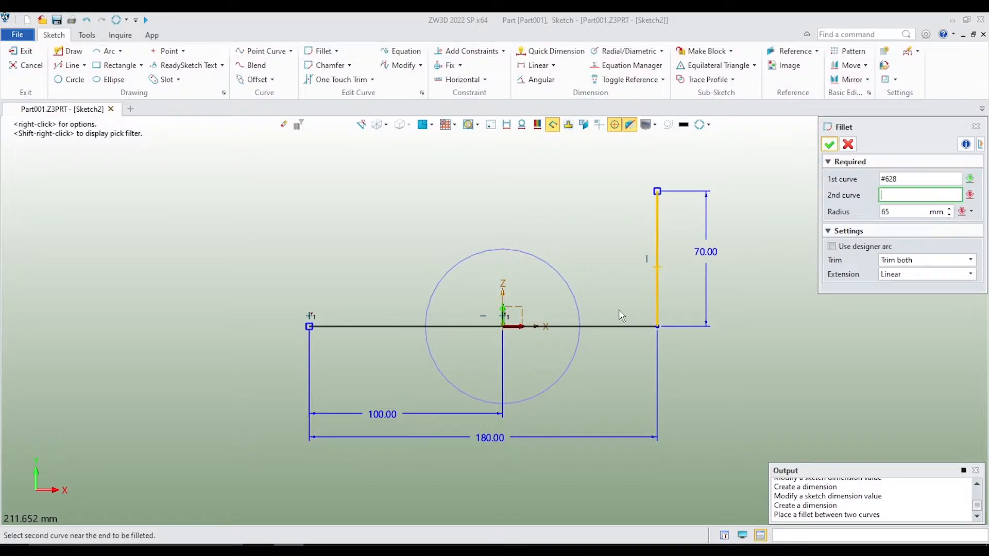
left_click(605, 326)
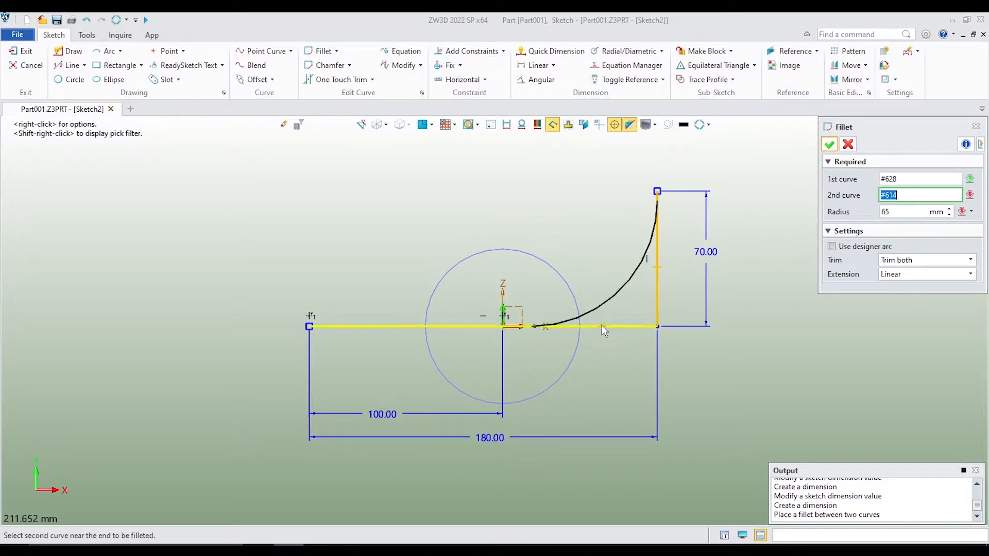
left_click(829, 144)
scroll(608, 238, "up", 1)
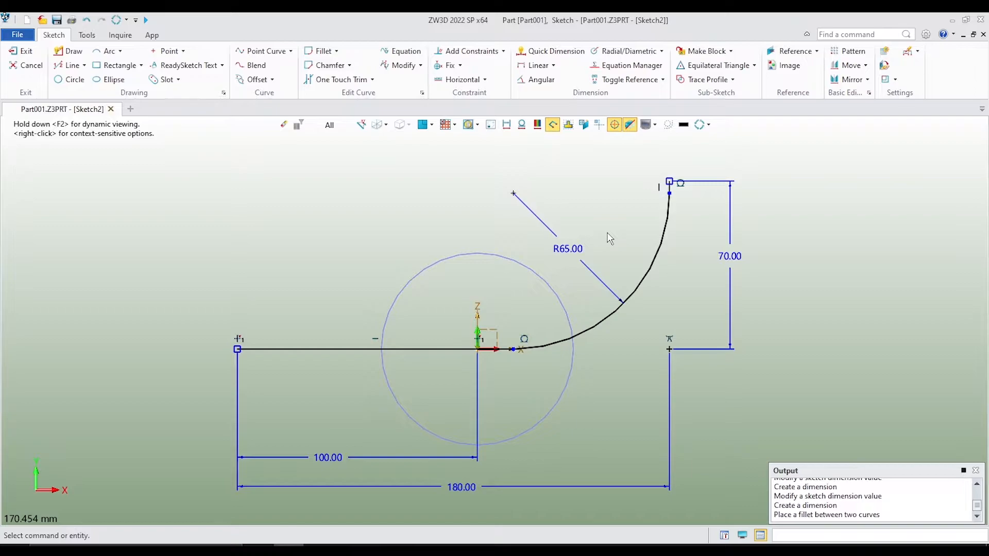
middle_click_drag(610, 232, 620, 226)
right_click(339, 198)
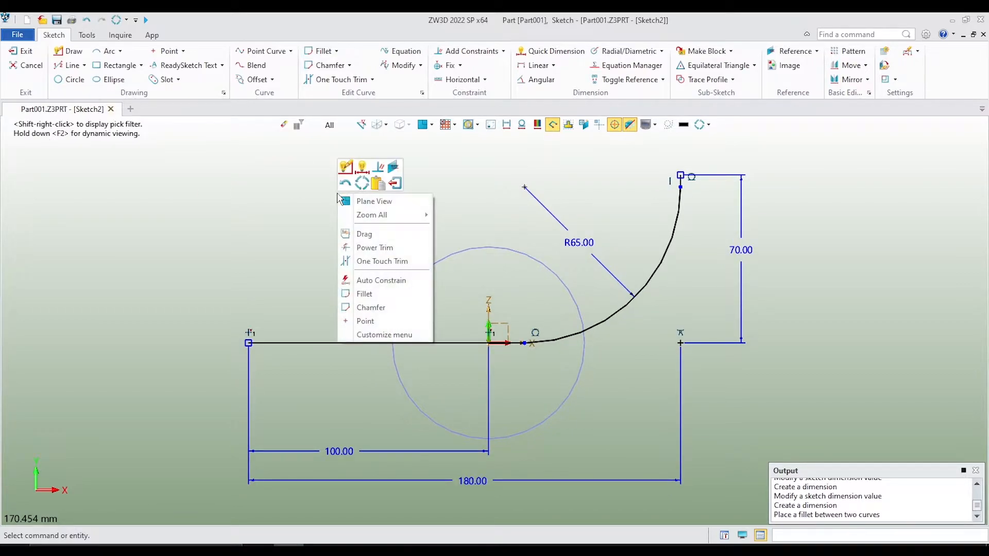
left_click(393, 180)
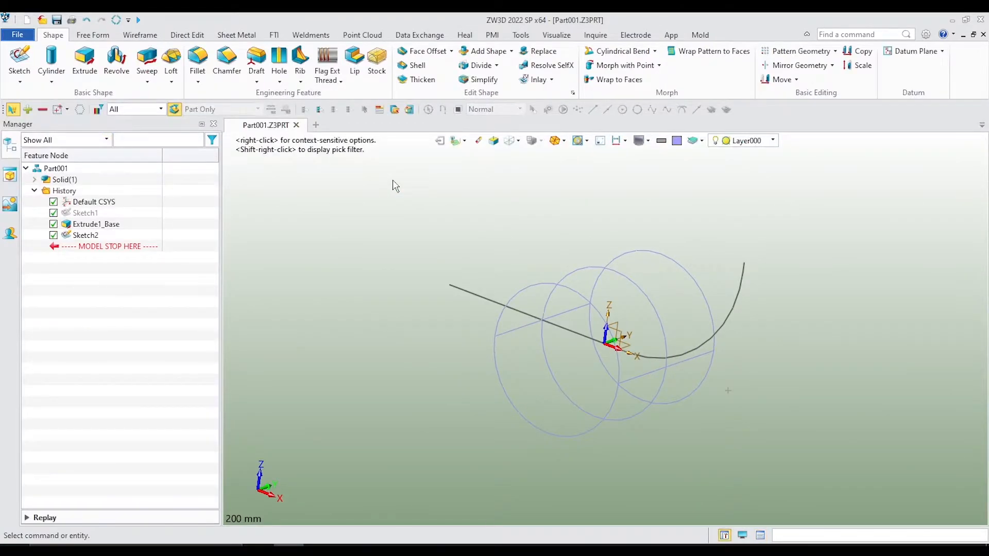
- Create a datum plane from geometry at the upper endpoint of the curved path
right_click(427, 218)
mouse_move(473, 272)
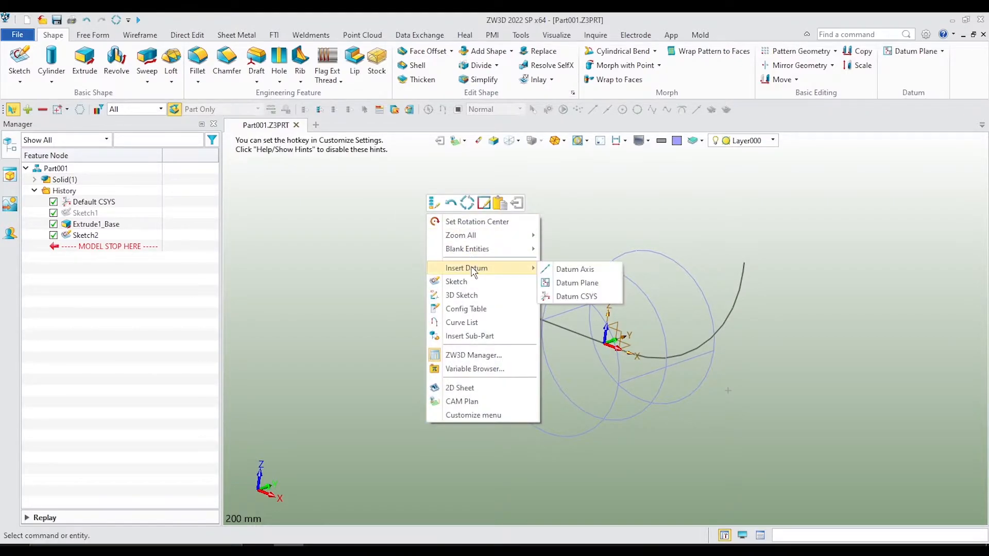
left_click(570, 284)
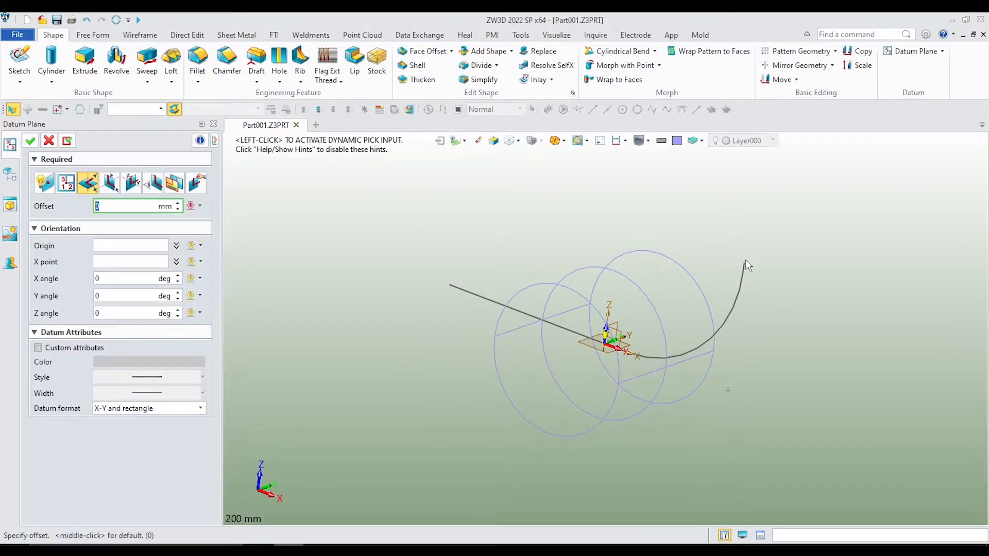
scroll(737, 247, "up", 2)
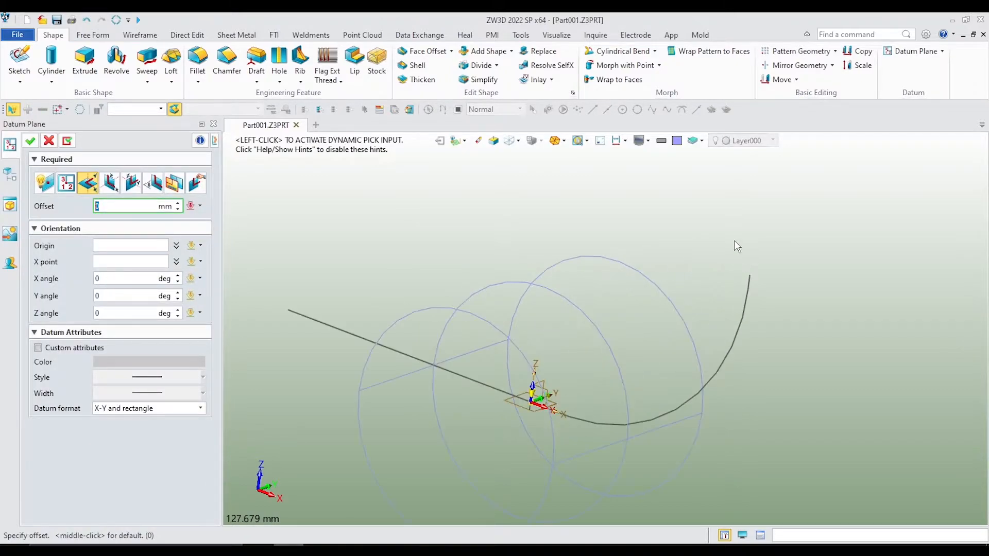
left_click(45, 182)
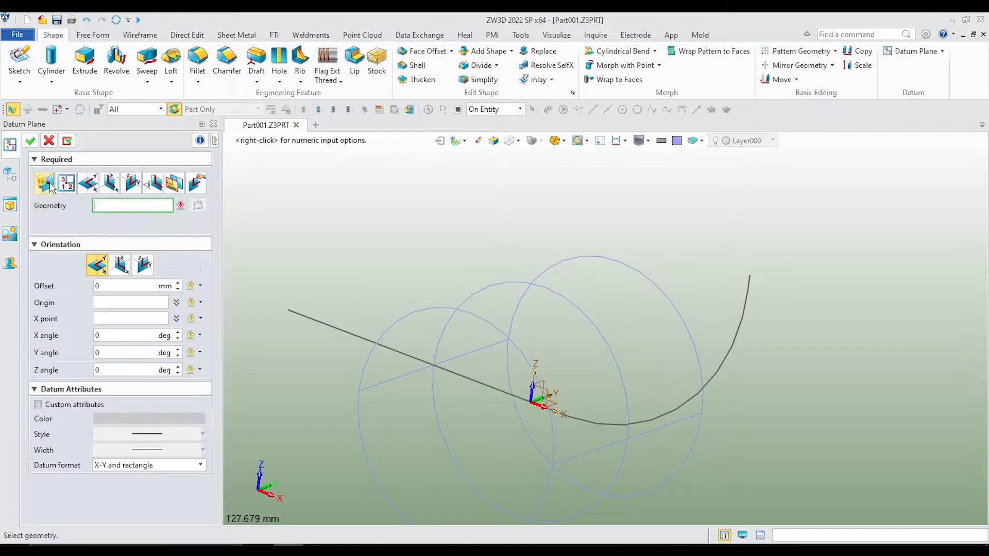
left_click(750, 274)
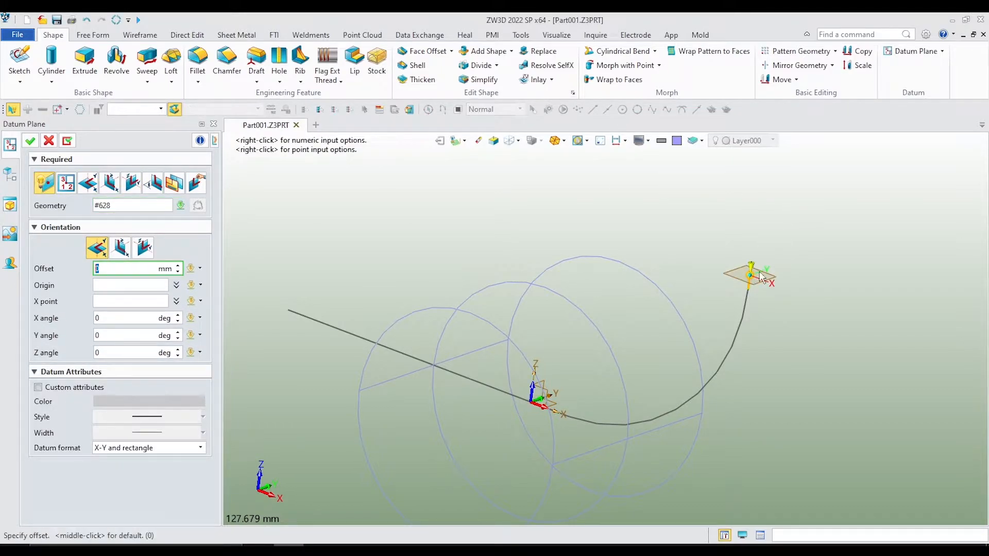
left_click(29, 141)
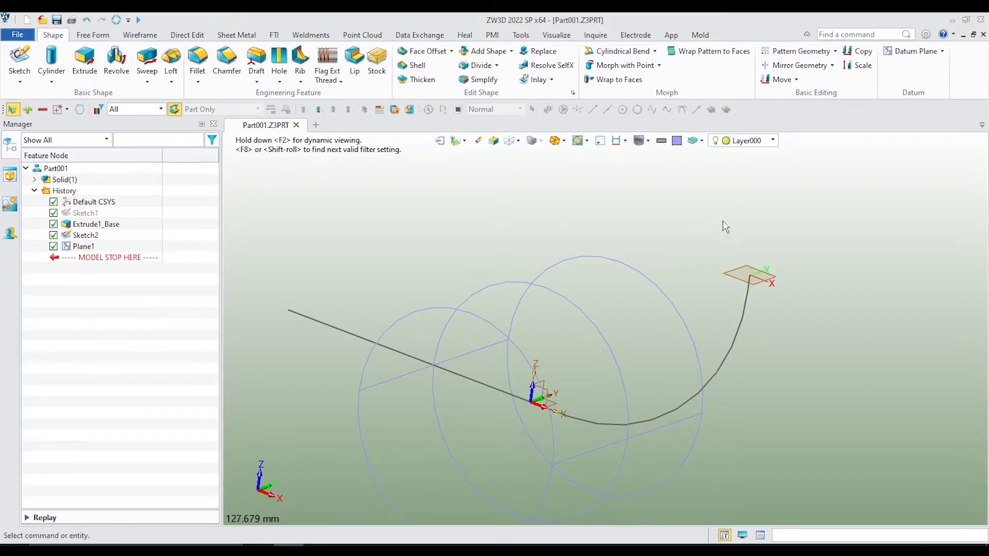
- Start a new sketch on the datum plane at the end of the curved path
right_click(735, 207)
left_click(765, 272)
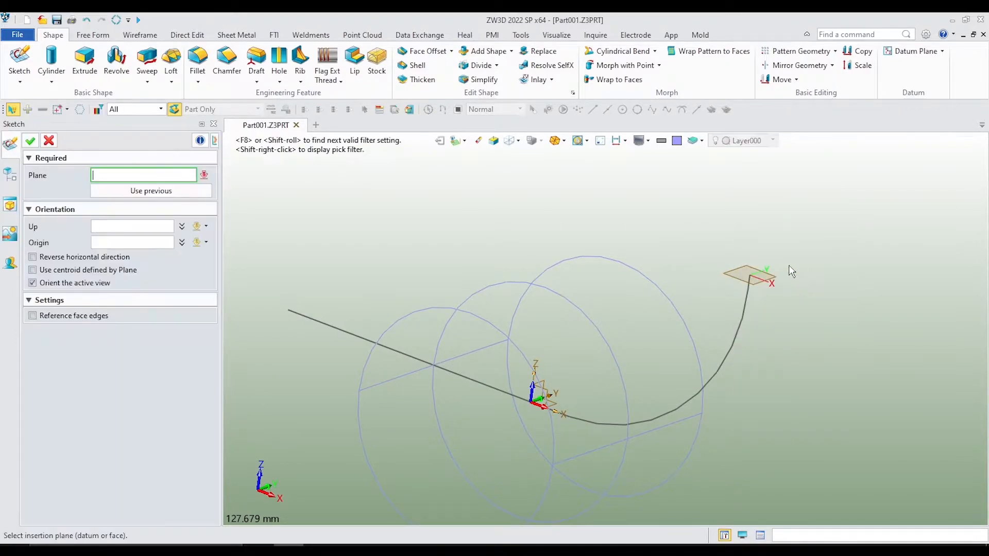
left_click(762, 278)
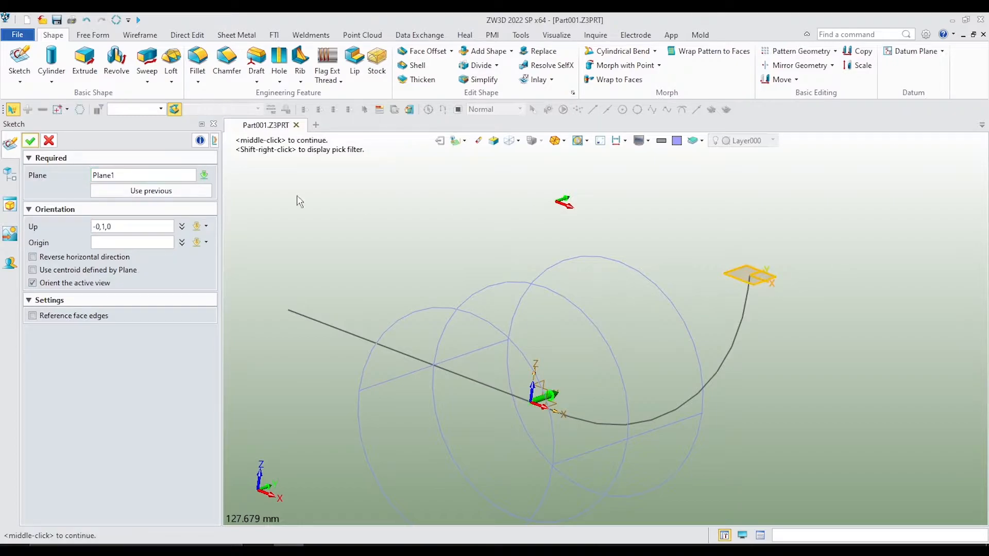
left_click(30, 140)
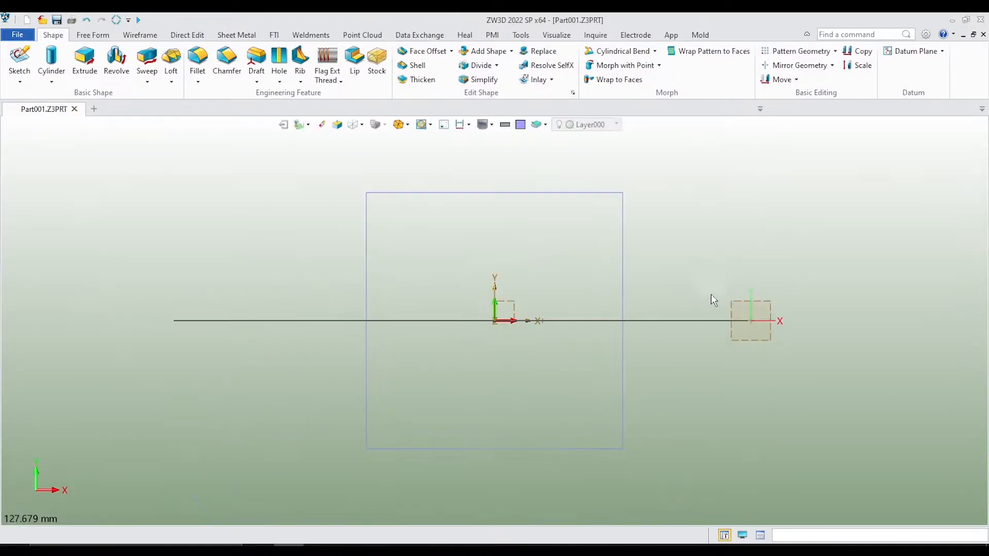
- Draw a 60 mm diameter circle centred on the datum plane's origin at the path's end
middle_click_drag(739, 267, 702, 267)
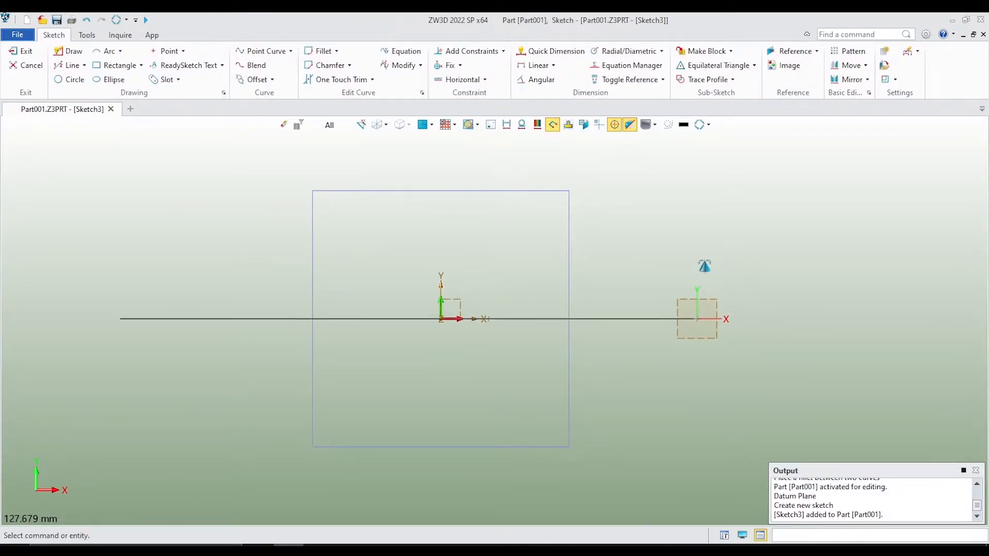
middle_click_drag(798, 332, 778, 313)
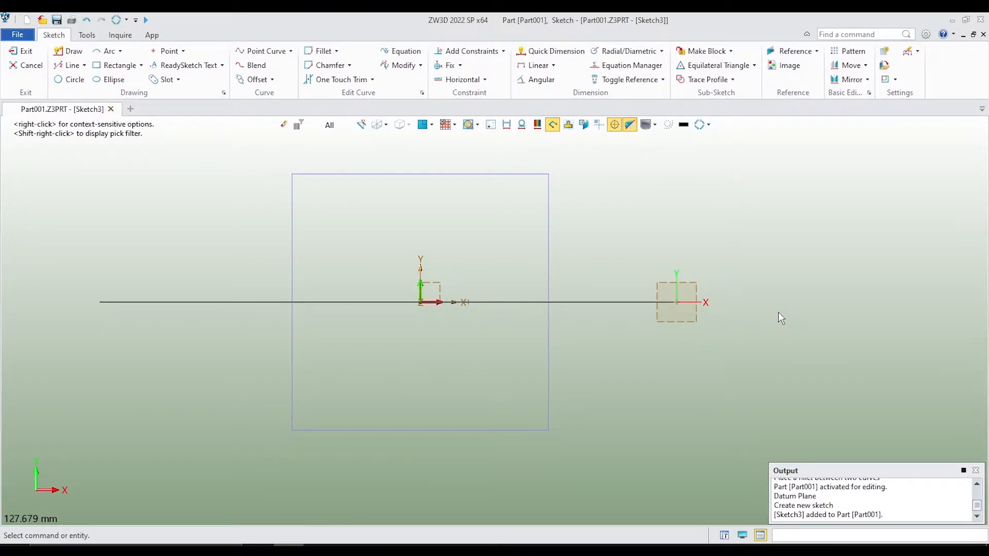
left_click(71, 80)
scroll(388, 185, "down", 1)
scroll(482, 344, "down", 1)
scroll(563, 283, "up", 1)
left_click(891, 232)
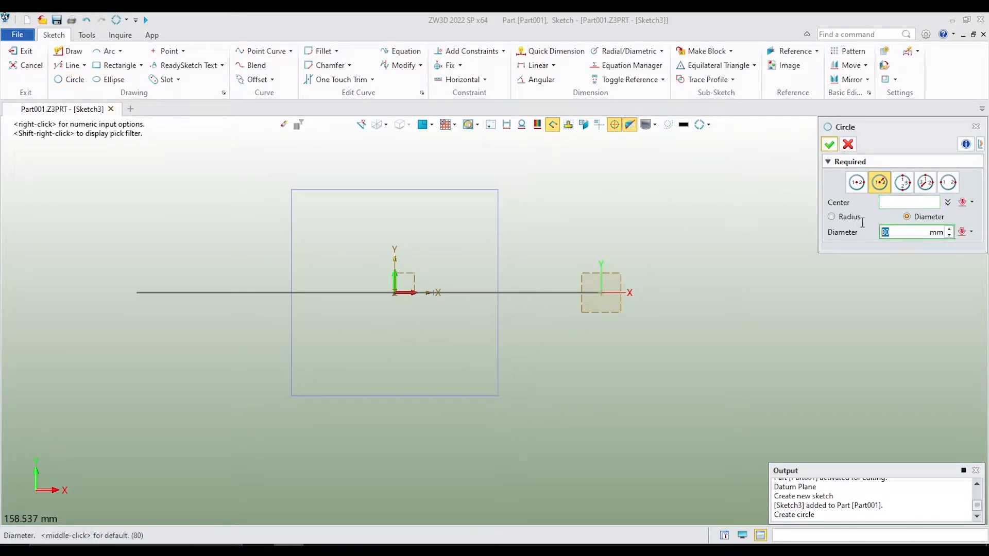
type("60")
left_click(908, 206)
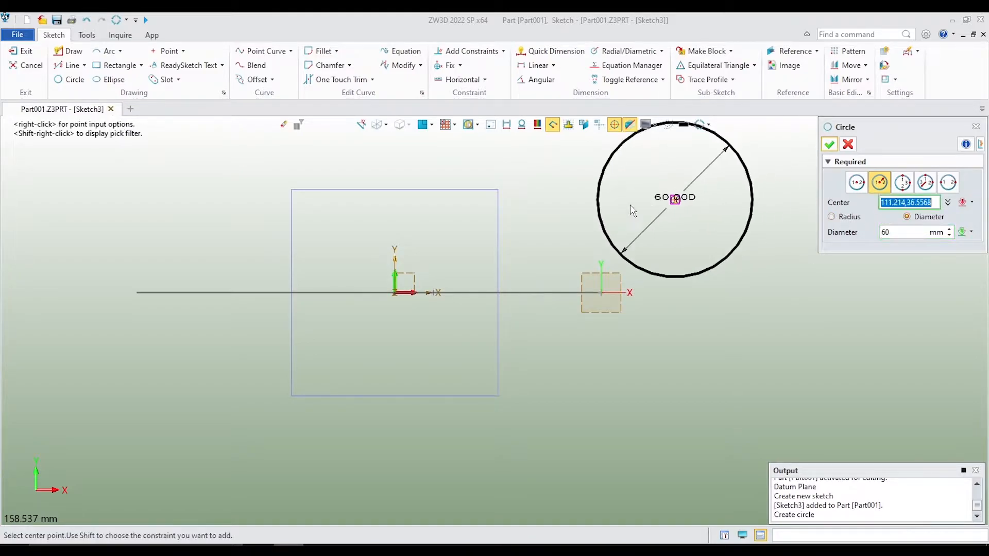
left_click(601, 293)
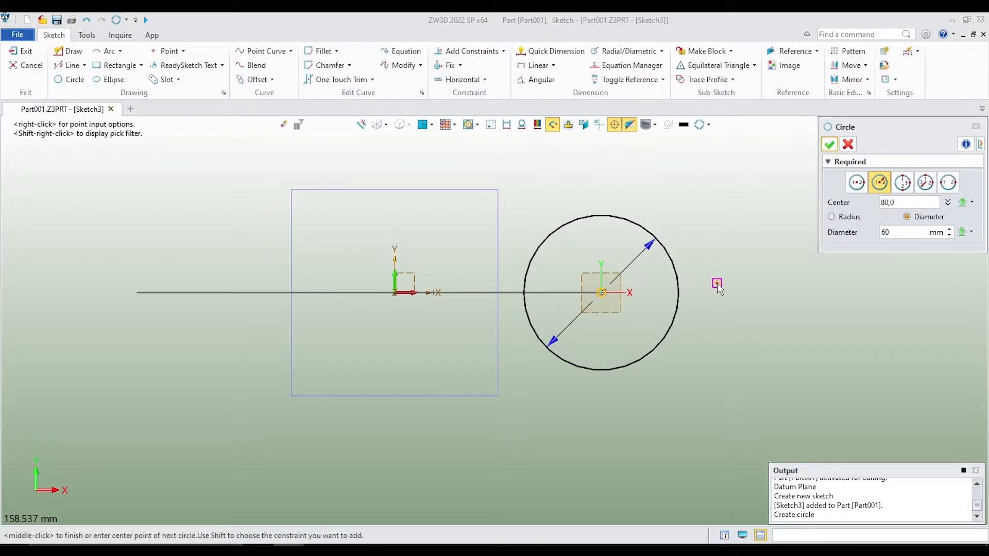
middle_click(718, 285)
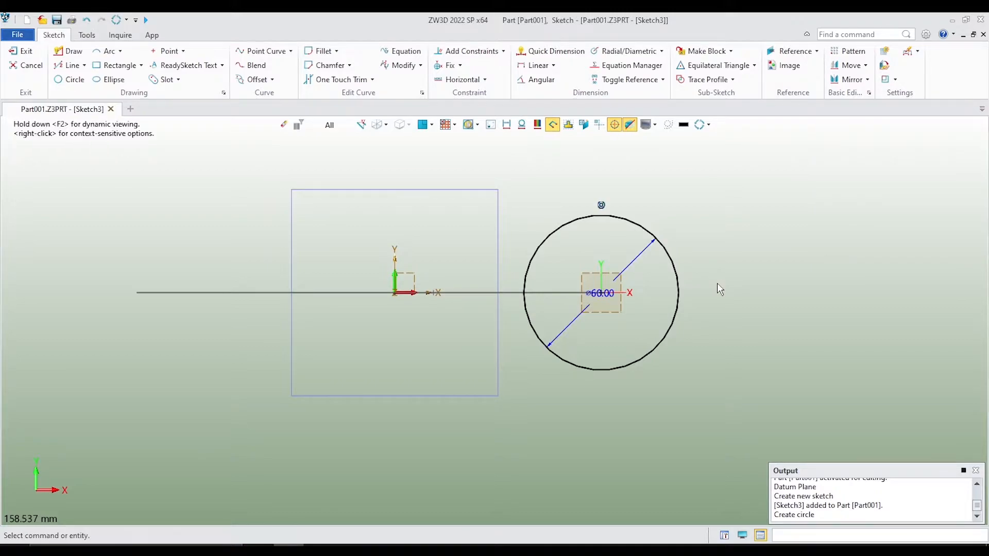
- Draw a 50 mm diameter circle concentric with the 60 mm circle
middle_click(741, 265)
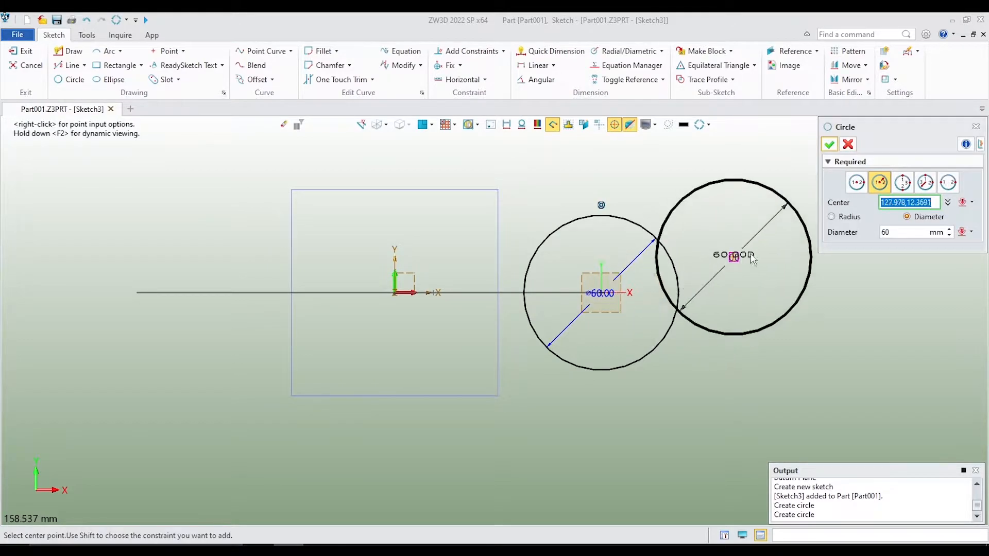
left_click(911, 232)
type("50")
left_click(915, 201)
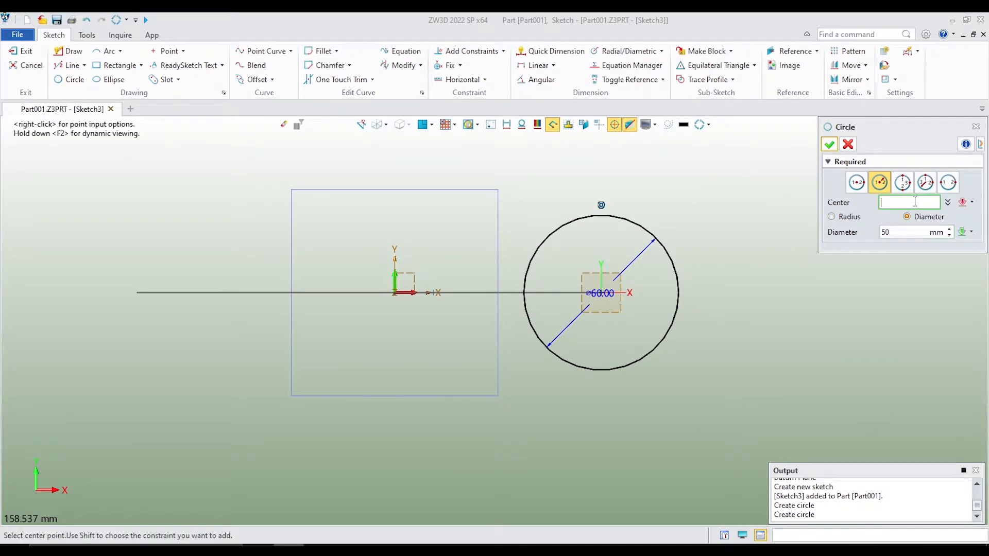
scroll(687, 243, "up", 2)
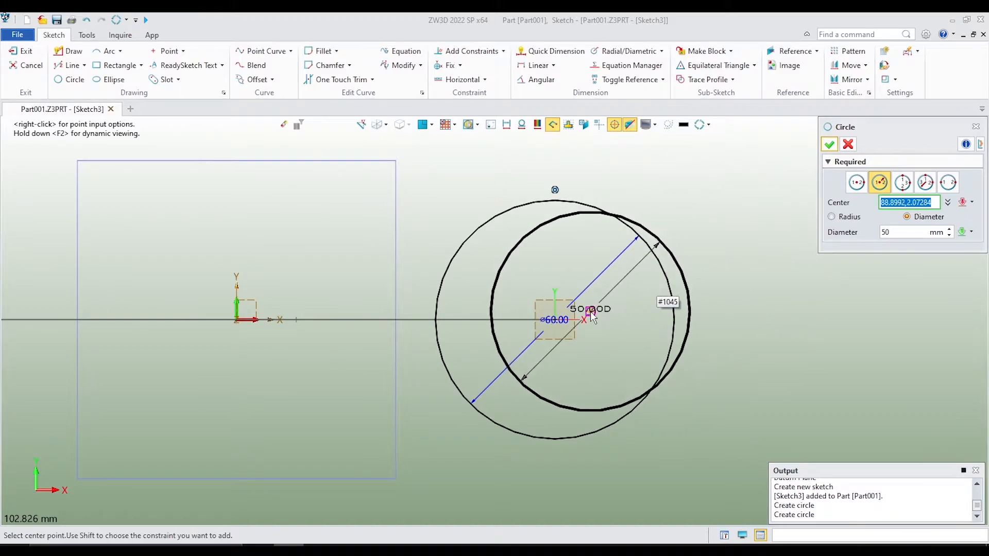
left_click(553, 320)
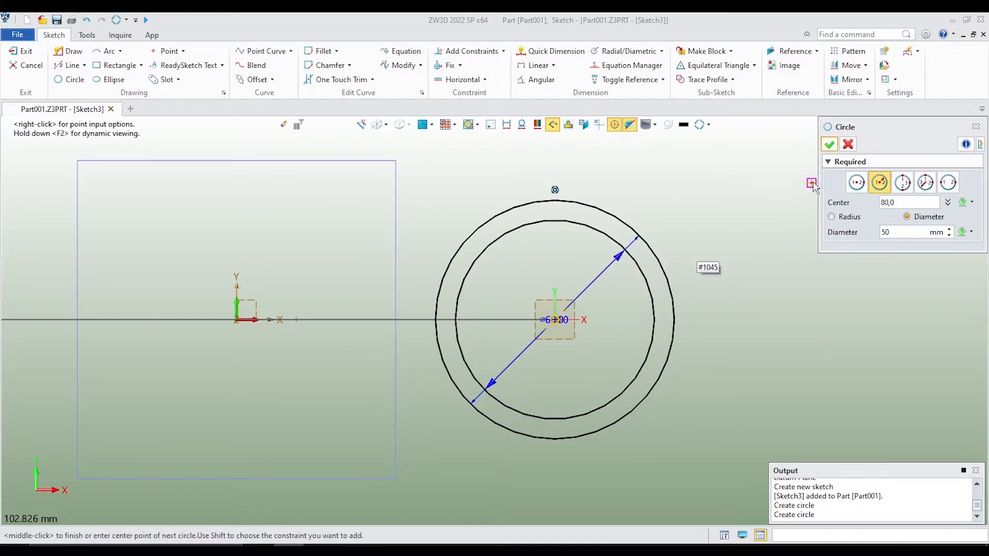
left_click(829, 145)
- Move the 60 mm and 50 mm diameter dimensions outside the circles
left_click_drag(613, 265, 708, 285)
left_click_drag(597, 278, 721, 255)
middle_click(719, 250)
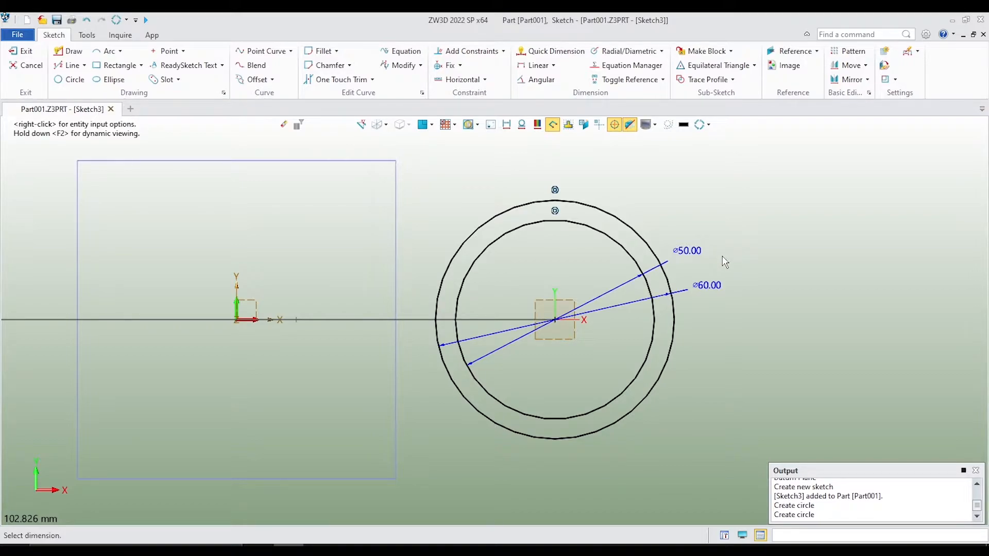
- Draw a 40 mm diameter circle concentric with the 50 mm and 60 mm circles
left_click(68, 79)
left_click(904, 231)
type("40")
key("Return")
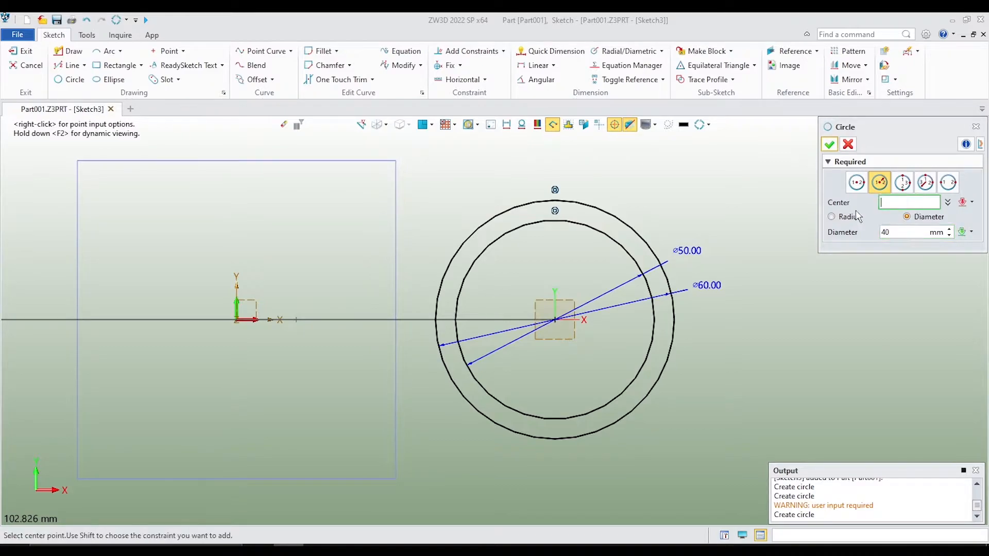
left_click(554, 320)
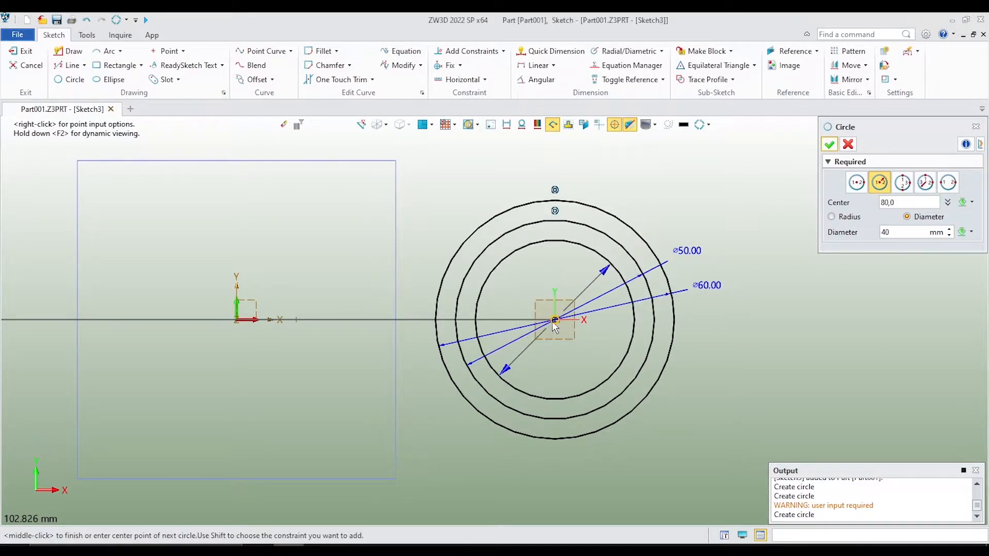
left_click(829, 146)
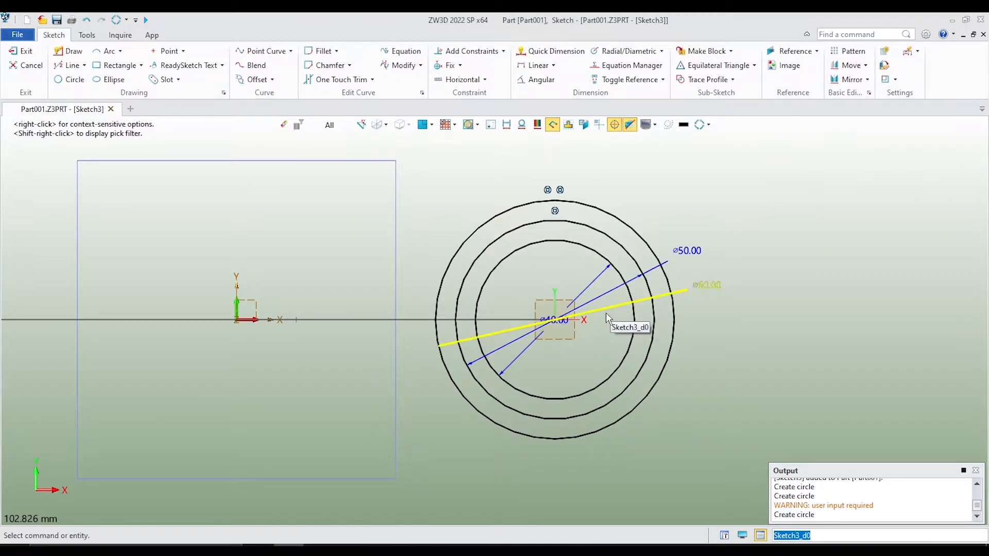
- Draw a 15 mm diameter circle vertically aligned about 51 mm above the concentric circles' centre
scroll(772, 247, "down", 3)
middle_click_drag(779, 248, 776, 262)
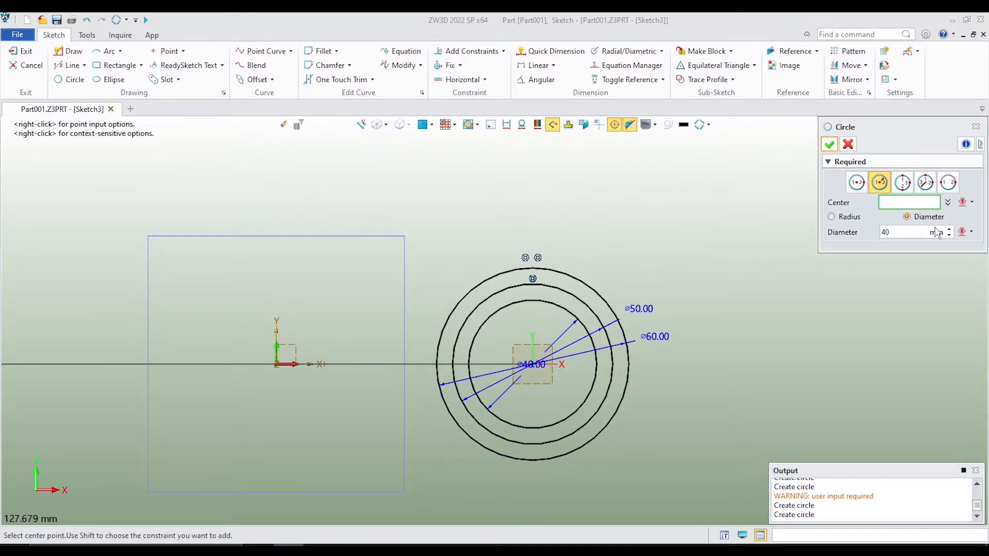
left_click(908, 231)
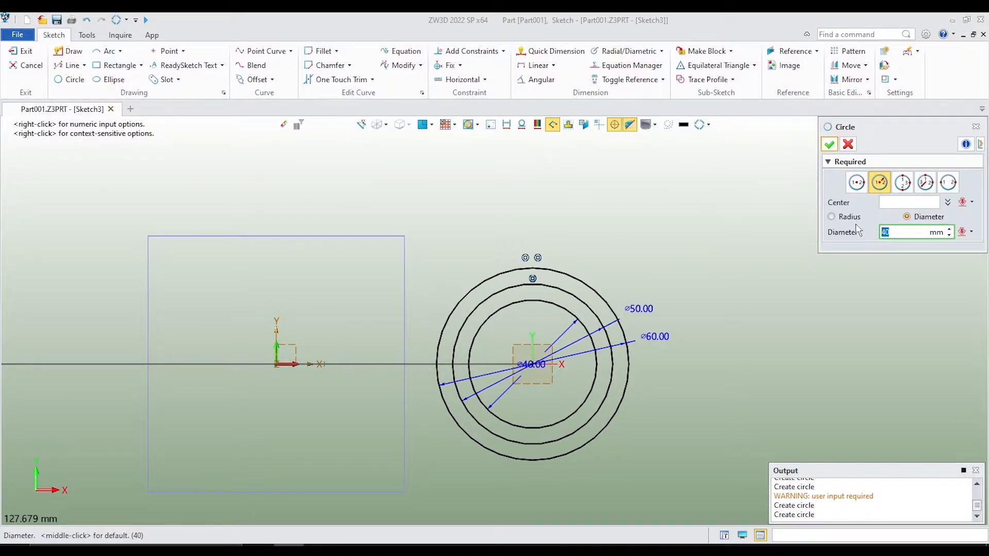
type("15")
key("Return")
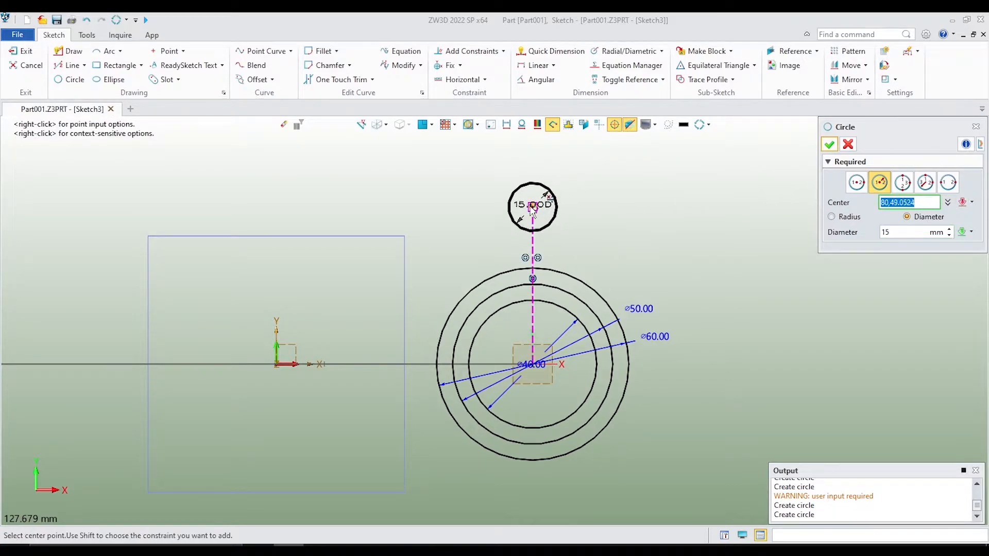
left_click(533, 202)
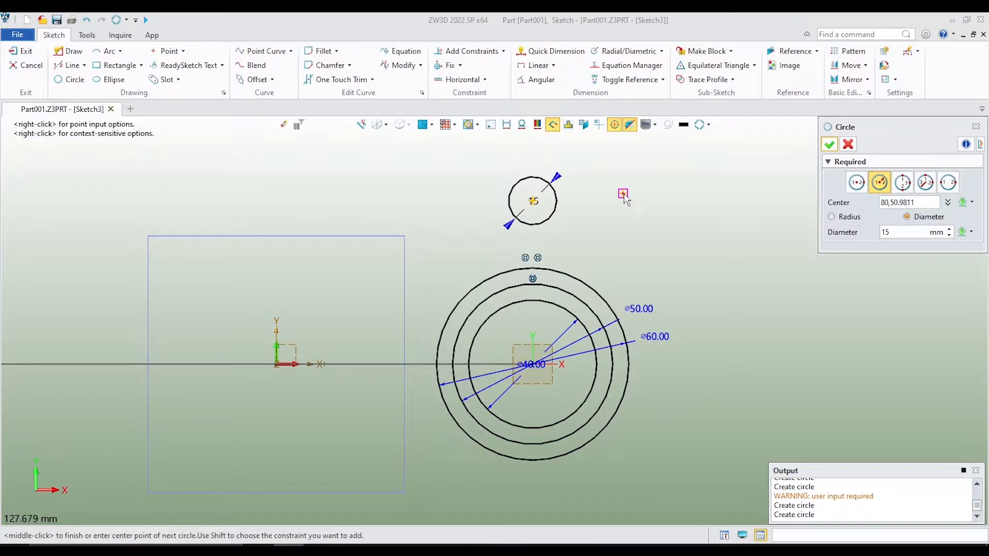
middle_click(625, 198)
- Draw a 15 mm radius circle concentric with the small 15 mm diameter circle
middle_click(646, 192)
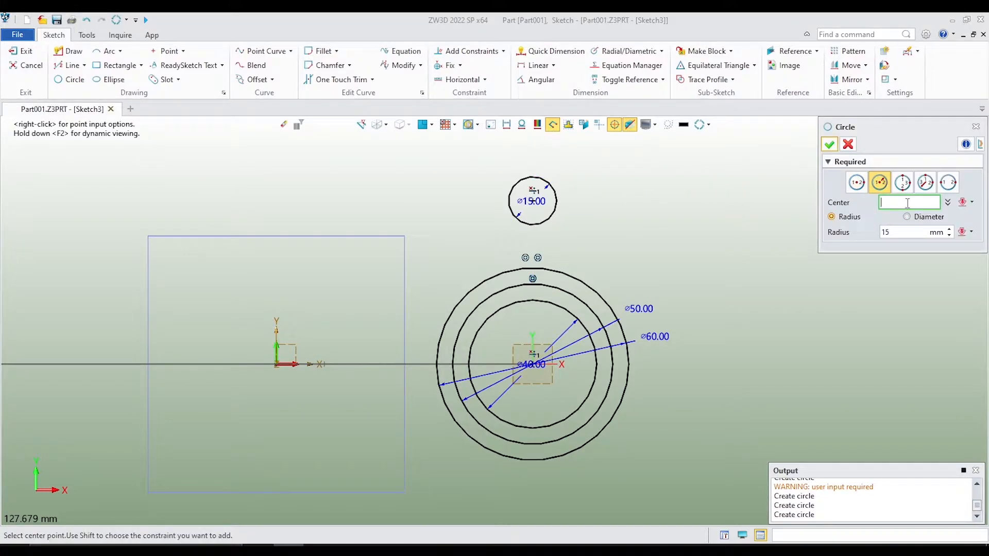
scroll(532, 182, "up", 2)
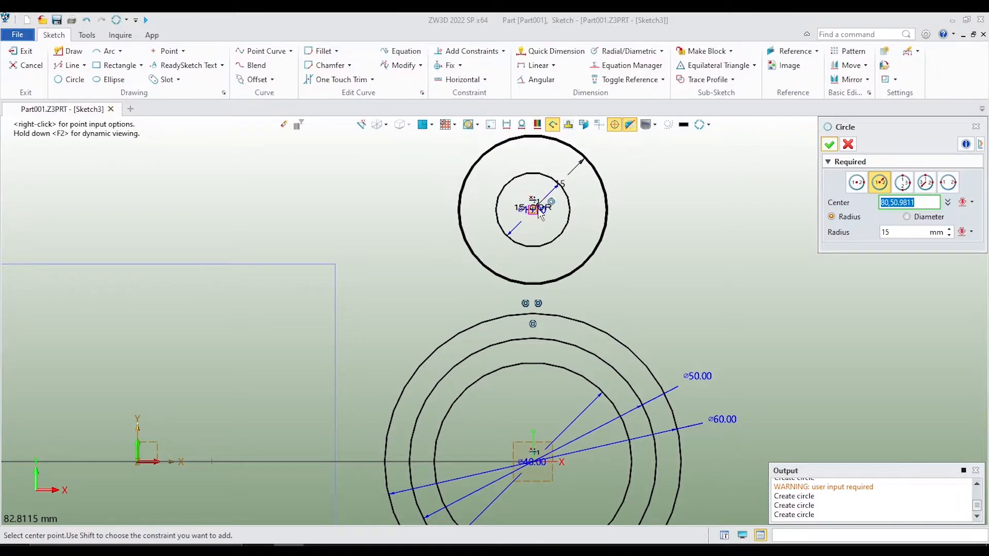
left_click(535, 212)
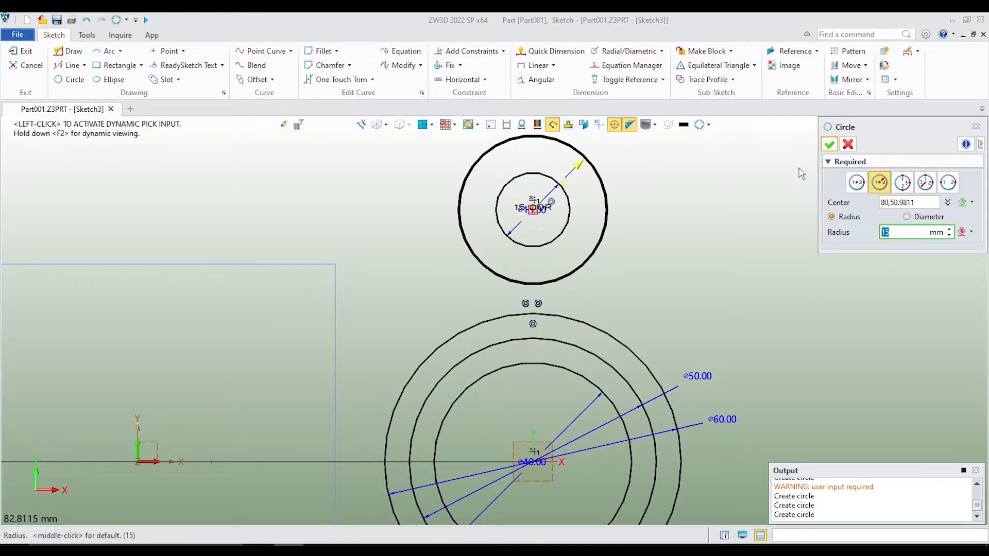
left_click(829, 144)
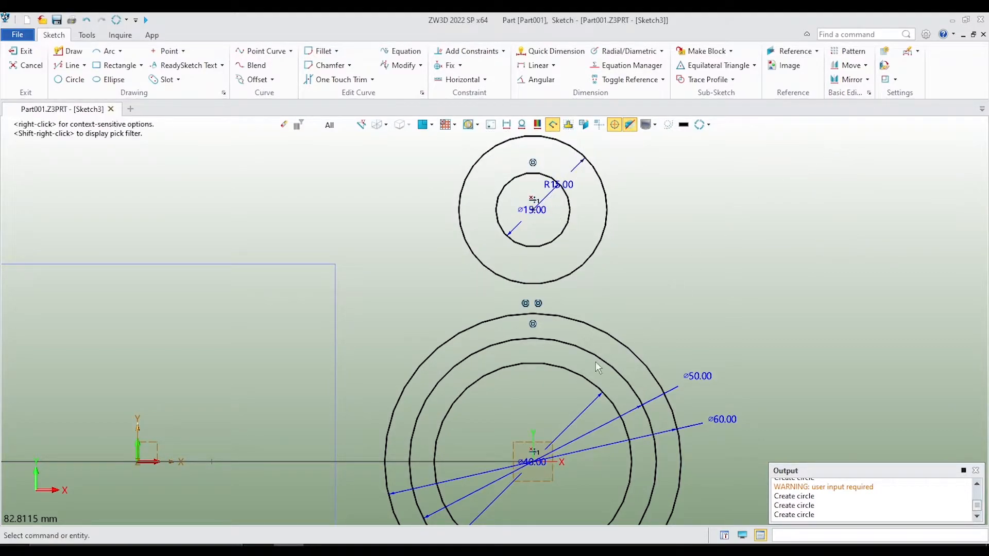
- Move the 40 mm diameter, 15 mm radius and 15 mm diameter dimensions outside their circles
left_click(598, 396)
left_click(670, 344)
middle_click_drag(567, 190, 577, 253)
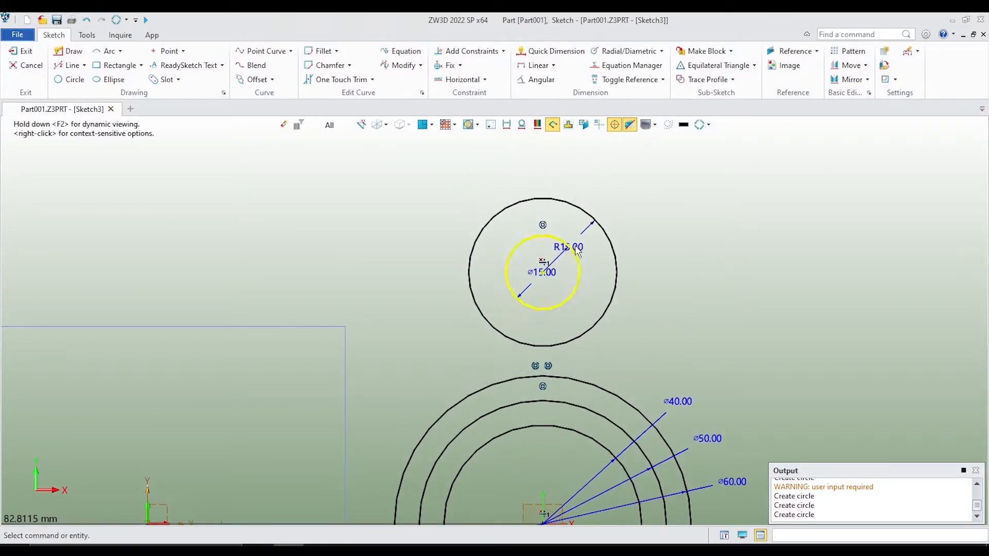
left_click(580, 249)
left_click(628, 200)
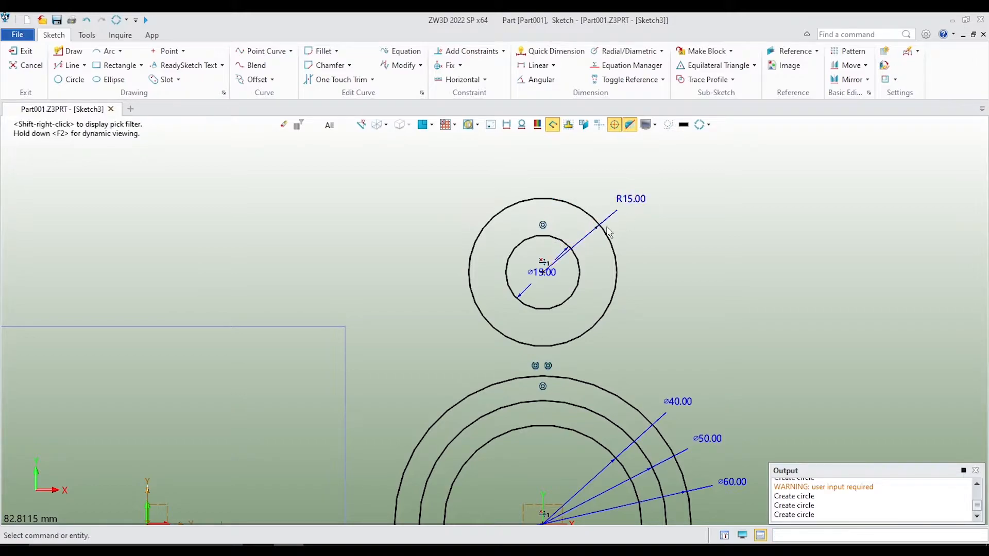
left_click(560, 272)
left_click(641, 229)
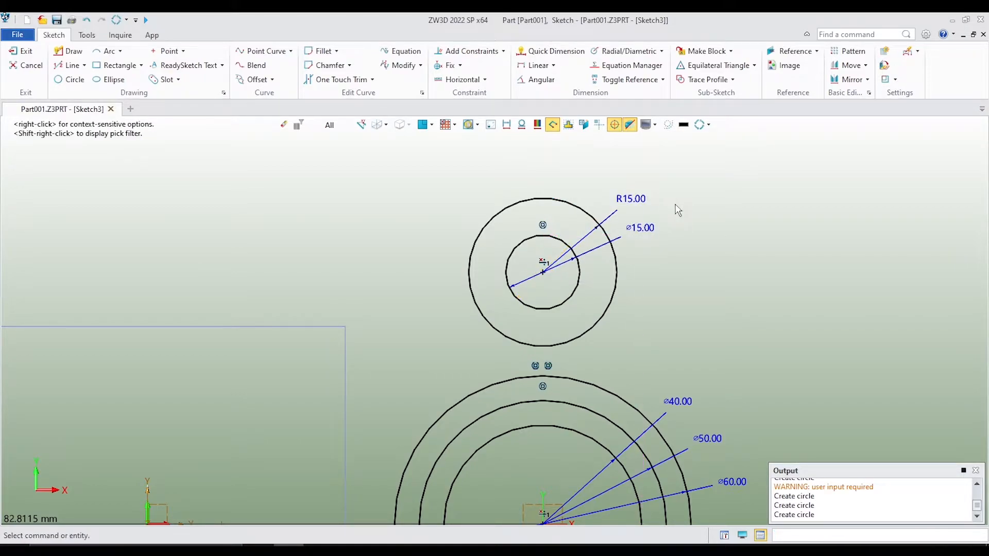
scroll(681, 201, "down", 1)
middle_click_drag(725, 251, 706, 238)
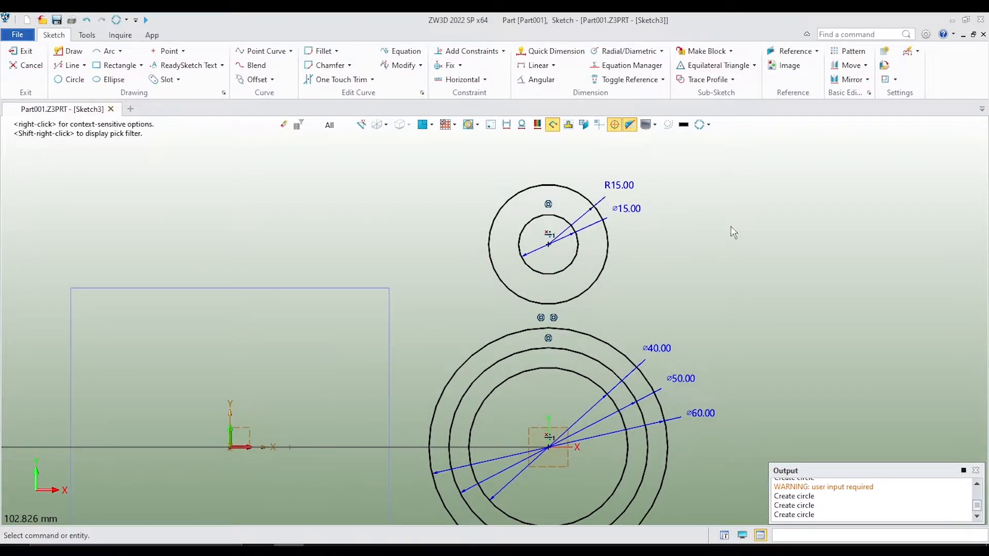
- Dimension the vertical distance between the small circles' centre and the large circles' centre as 50 mm
right_click(733, 232)
left_click(756, 209)
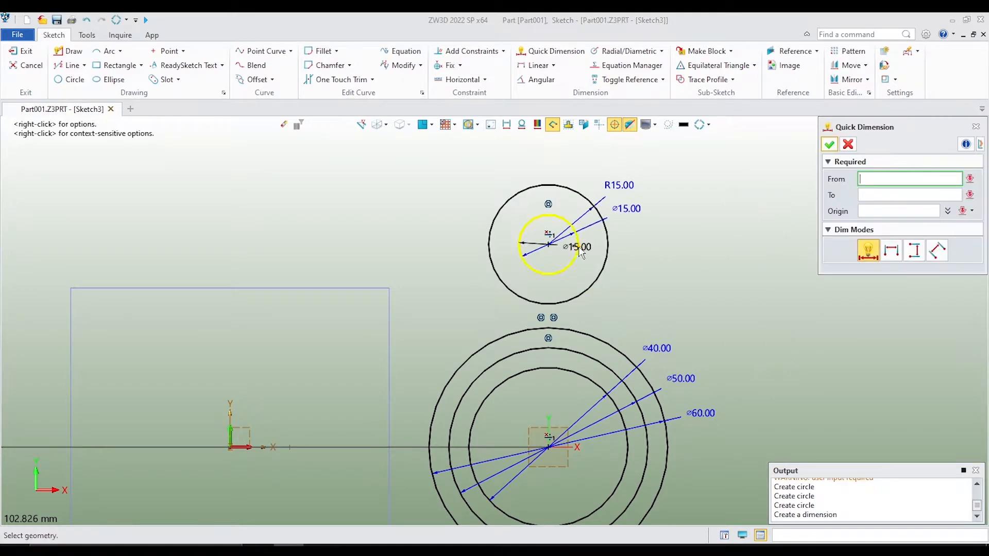
left_click(572, 262)
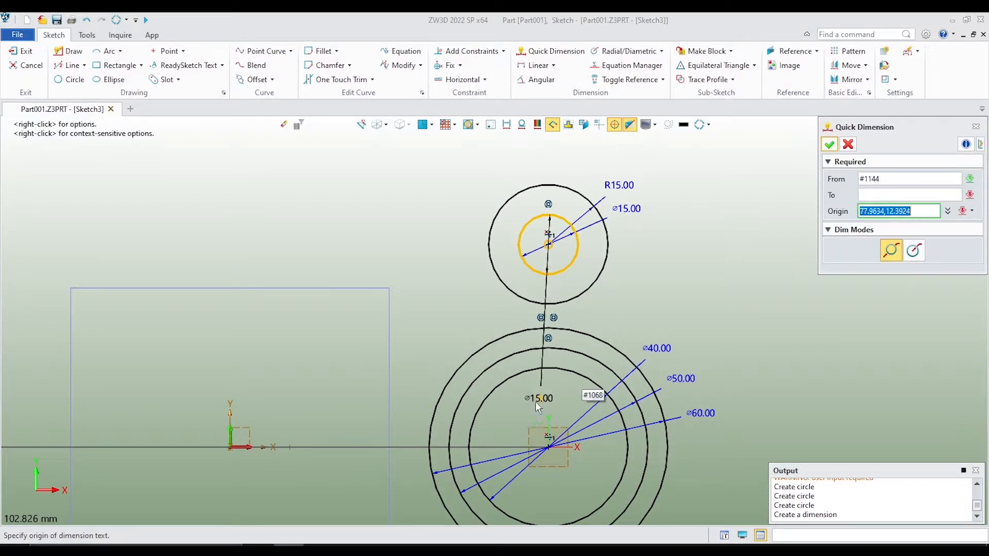
left_click(546, 450)
left_click(768, 341)
type("50")
key("Return")
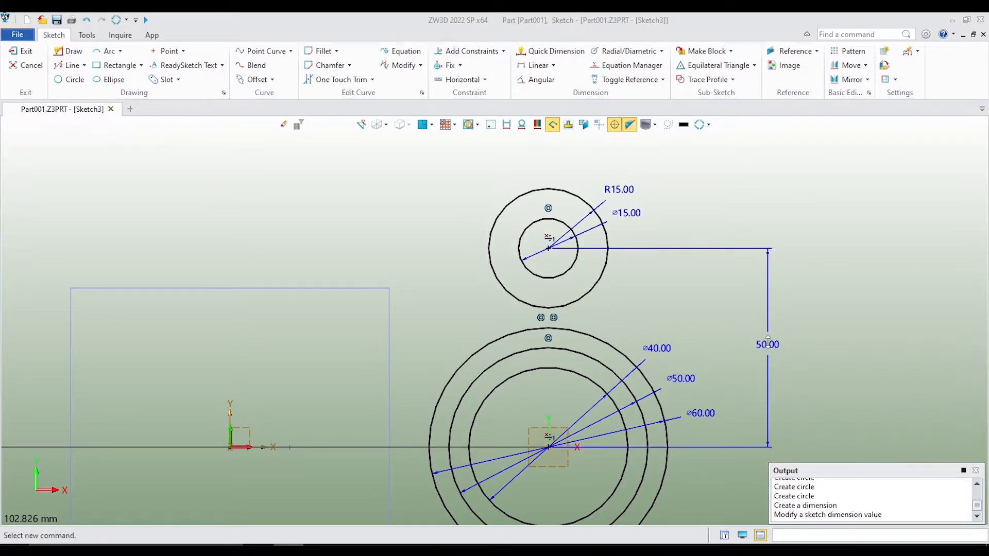
left_click(828, 144)
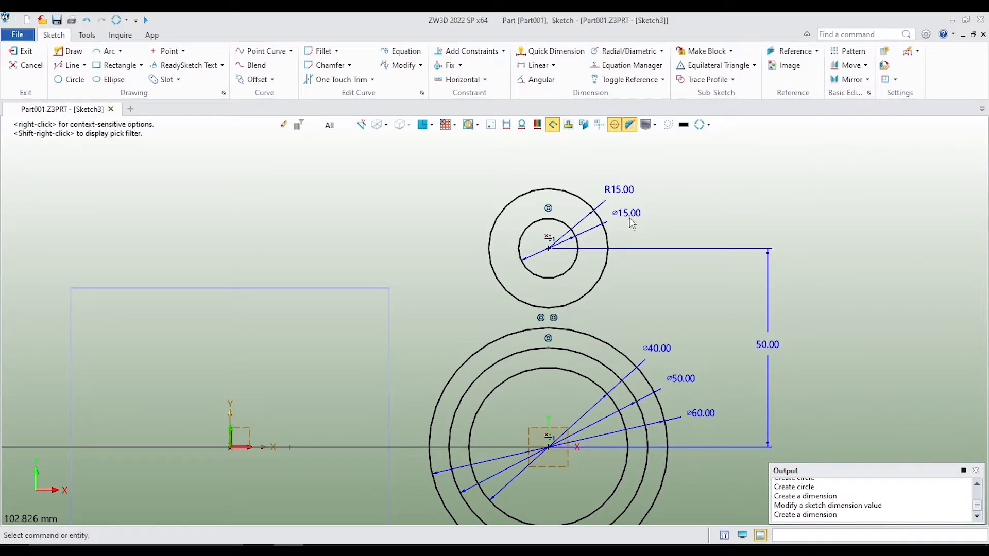
- Mirror the 15 mm diameter and 15 mm radius circles about the horizontal axis through the large circles' centre, keeping the originals
scroll(603, 212, "down", 2)
scroll(649, 207, "up", 1)
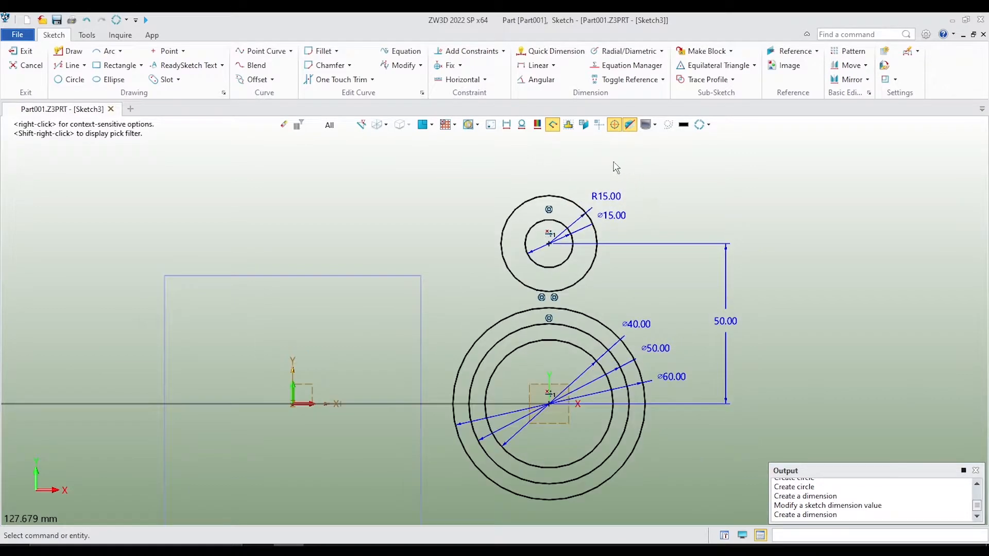
left_click_drag(569, 170, 469, 229)
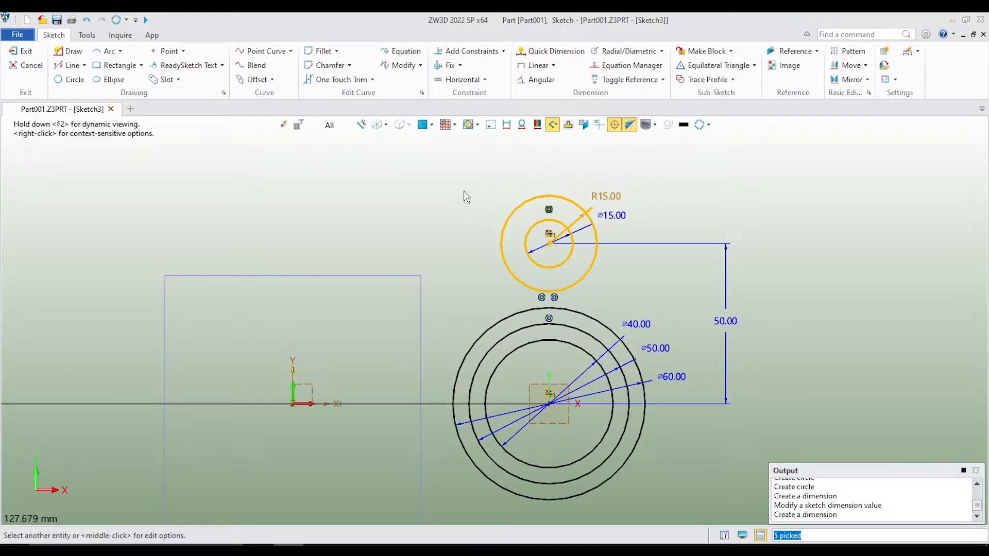
right_click(466, 193)
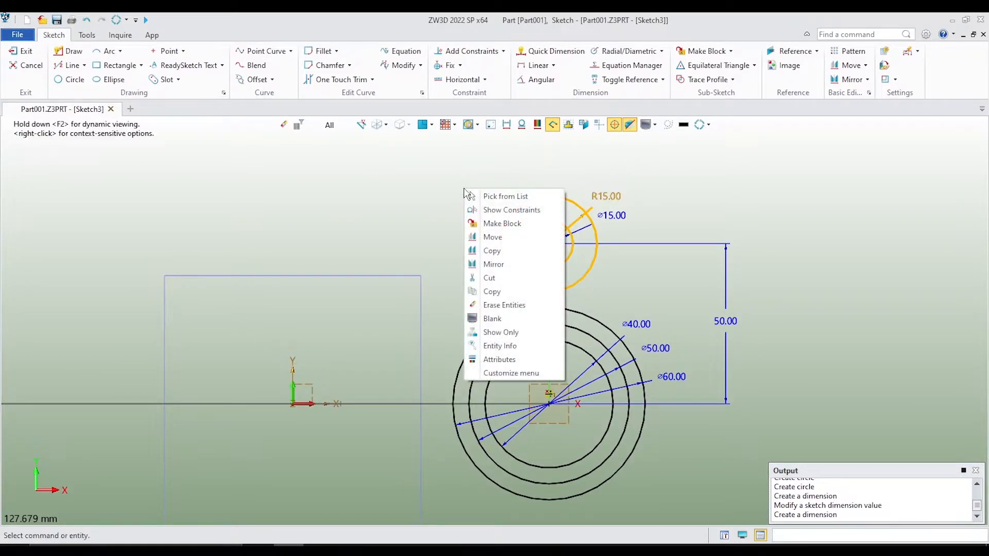
left_click(491, 264)
left_click(313, 405)
middle_click(309, 408)
middle_click_drag(677, 337, 671, 242)
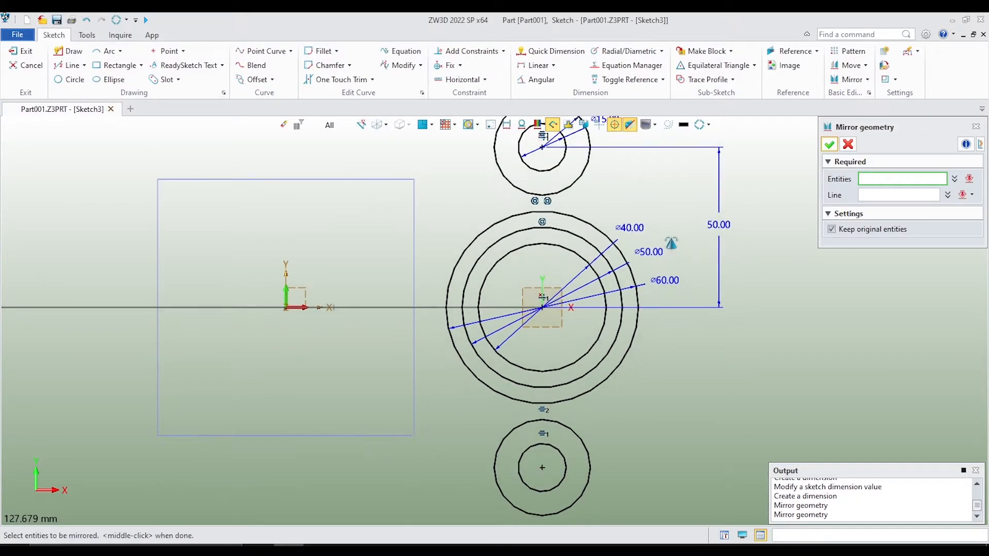
left_click(828, 146)
- Draw a line tangent to the left sides of the upper 15 mm radius circle and the 60 mm circle
scroll(653, 333, "down", 2)
middle_click_drag(739, 285, 727, 299)
scroll(593, 245, "up", 2)
scroll(618, 252, "up", 2)
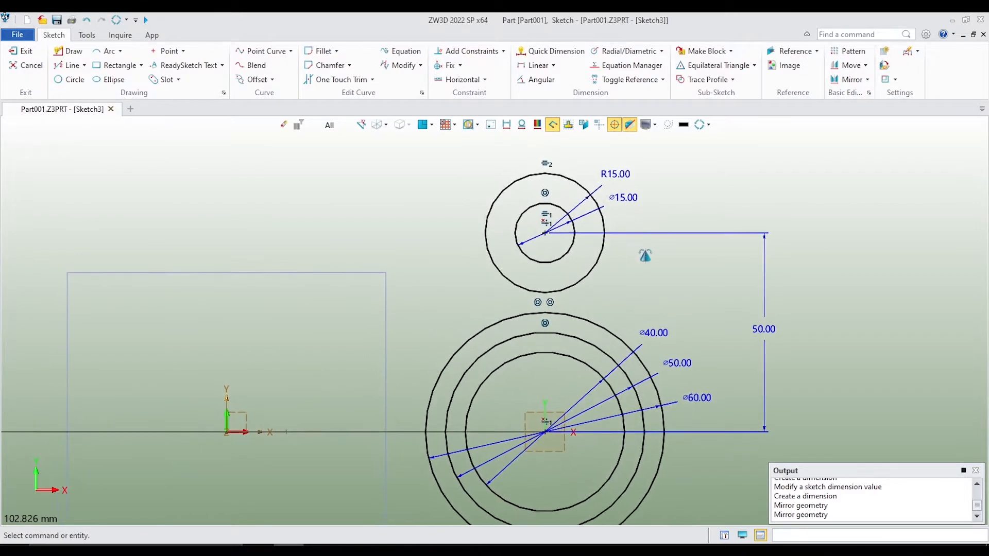
left_click(71, 66)
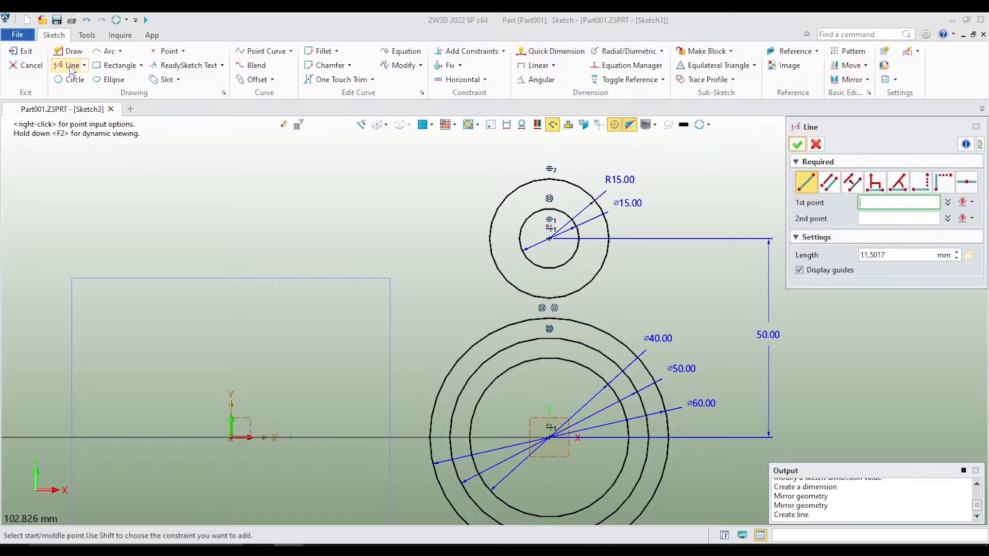
right_click(412, 244)
left_click(442, 294)
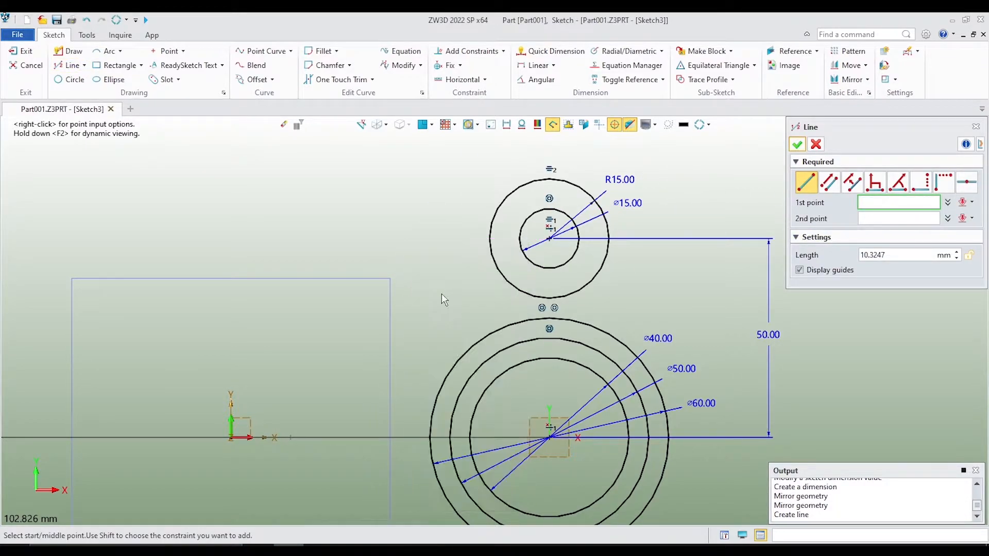
left_click(495, 260)
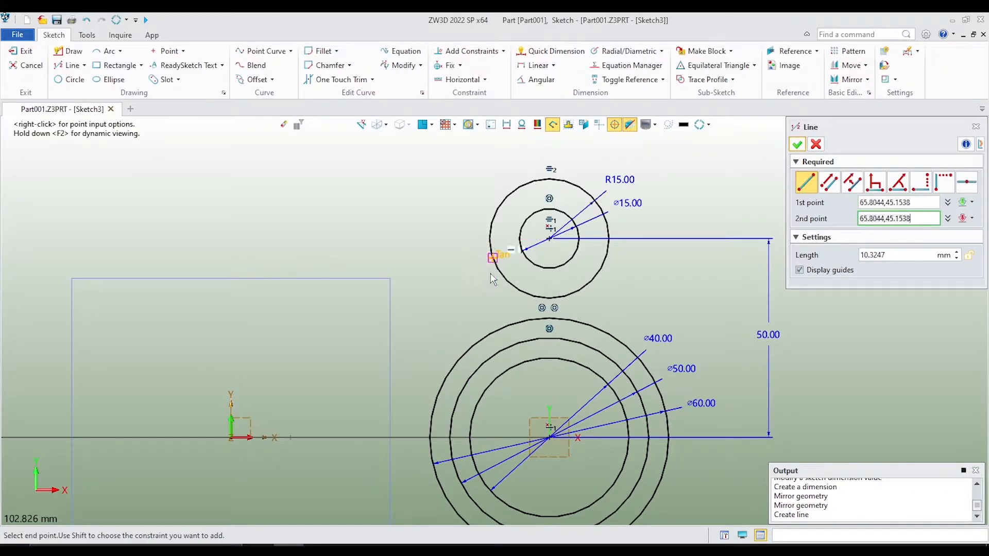
left_click(463, 355)
- Draw a line tangent to the left sides of the 60 mm circle and the lower 15 mm radius circle
scroll(489, 234, "down", 3)
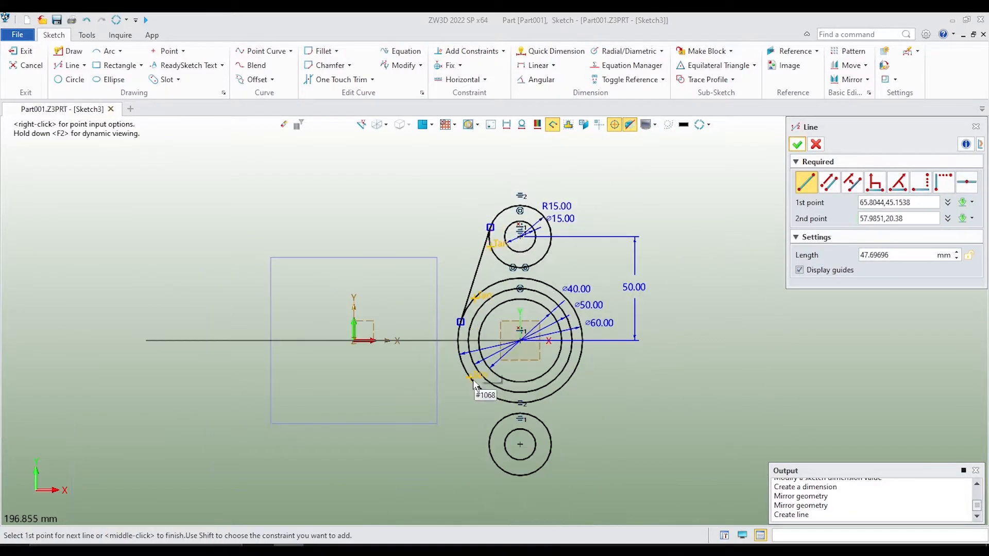
scroll(470, 412, "up", 5)
left_click(485, 319)
scroll(487, 329, "down", 2)
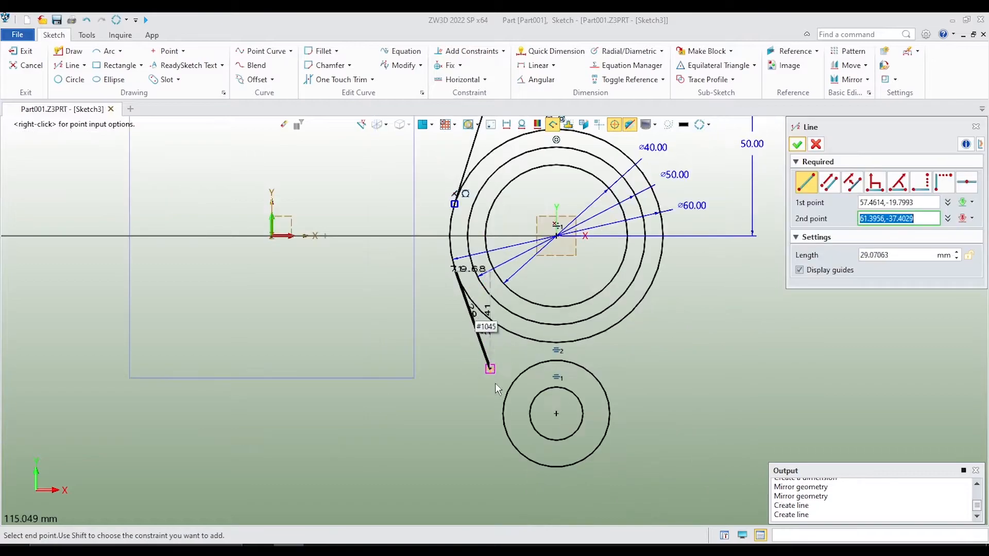
scroll(494, 381, "up", 4)
left_click(524, 402)
- Draw a line tangent to the right sides of the lower 15 mm radius circle and the 60 mm circle
scroll(520, 402, "down", 3)
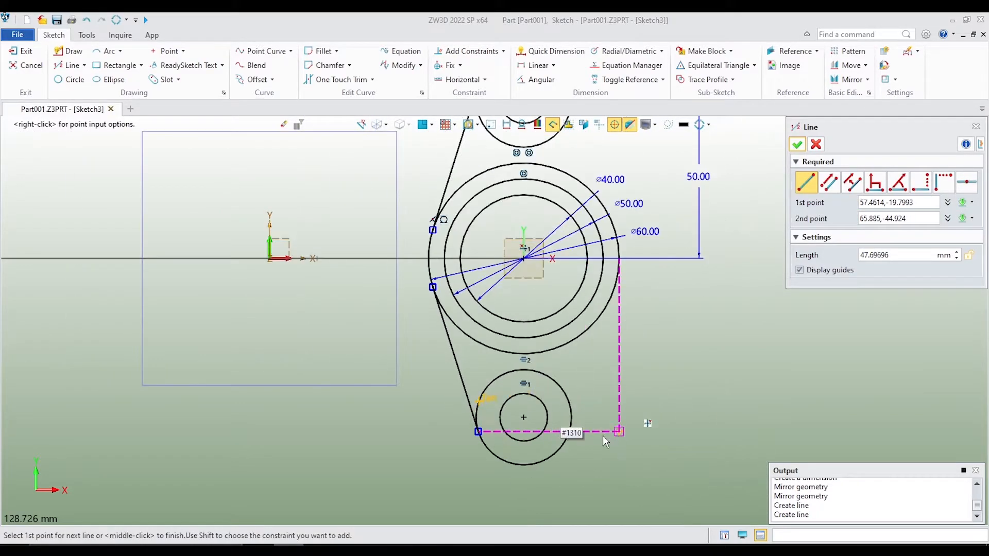
scroll(523, 401, "up", 4)
left_click(512, 378)
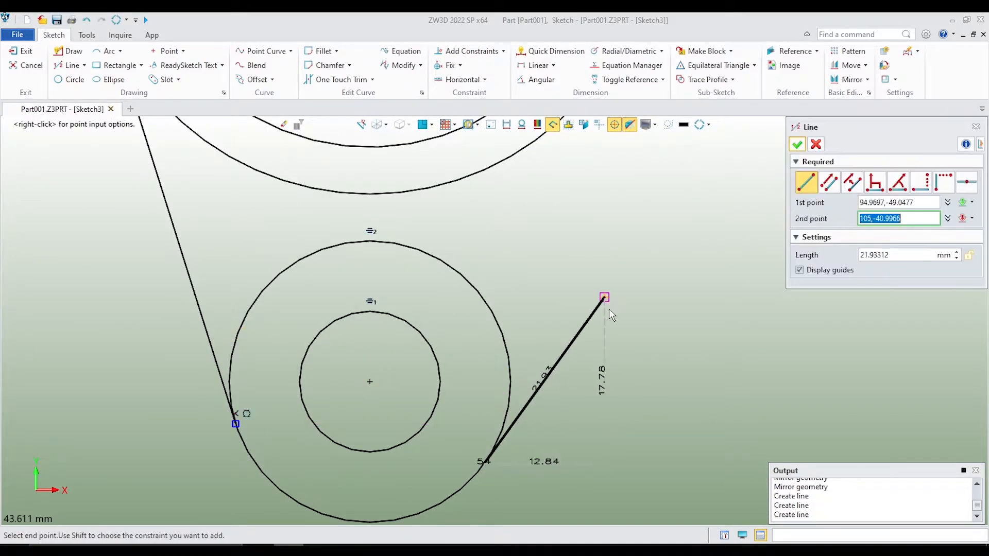
scroll(579, 431, "down", 3)
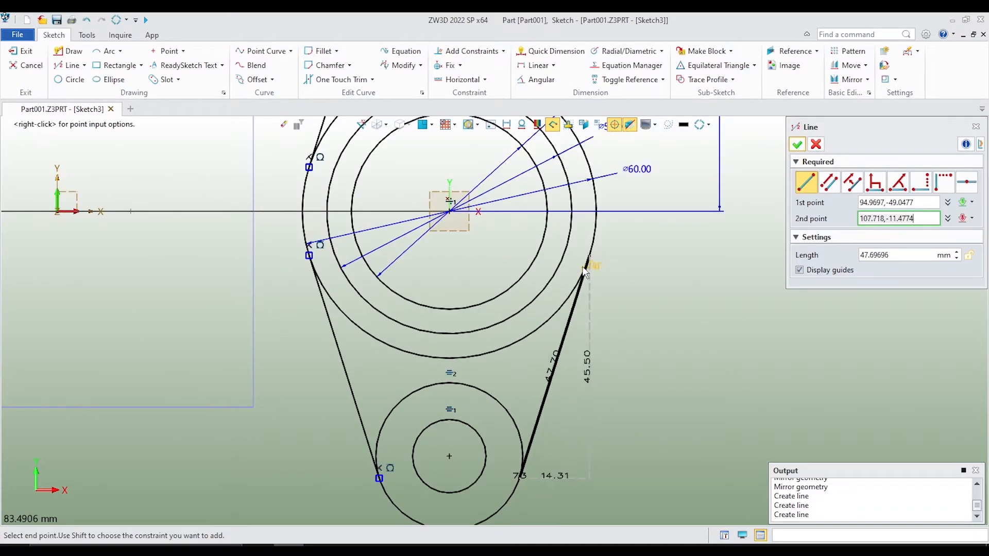
left_click(586, 268)
- Draw a line tangent to the right sides of the 60 mm circle and the upper 15 mm radius circle
scroll(583, 381, "down", 3)
scroll(608, 255, "up", 4)
scroll(608, 253, "up", 2)
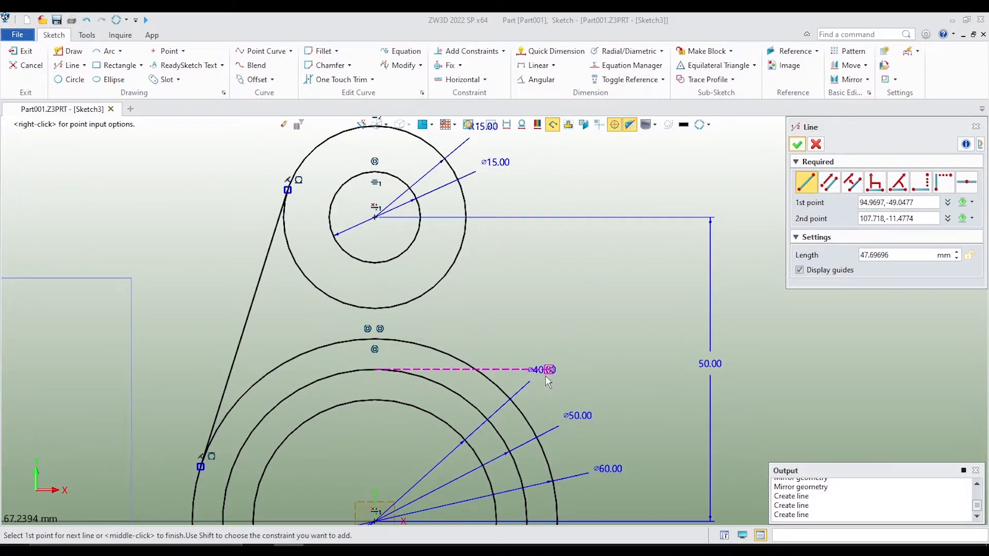
left_click(529, 422)
left_click(465, 242)
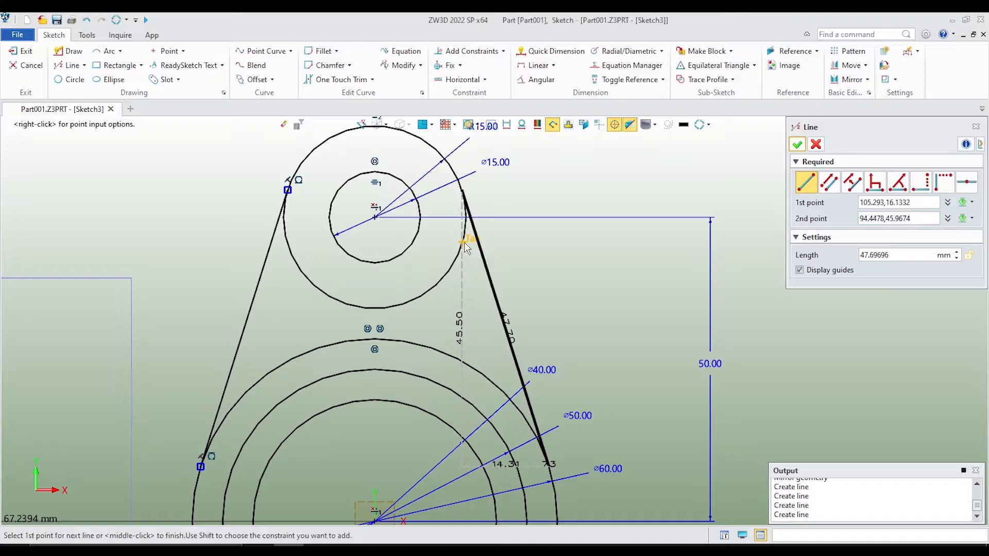
scroll(575, 211, "down", 2)
left_click(796, 144)
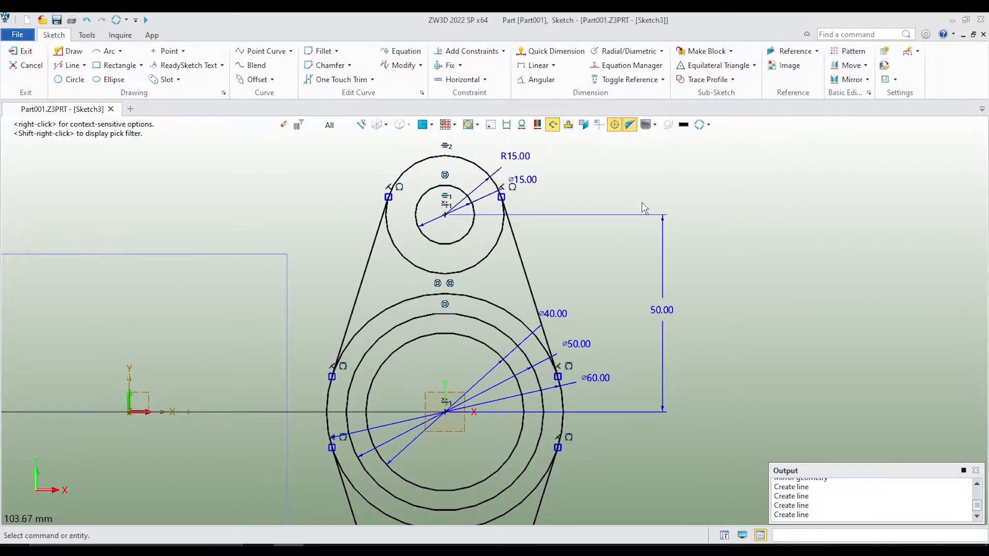
- Trim away the inner arcs of the upper 15 mm radius circle and the 60 mm circle between the upper tangent lines
scroll(548, 338, "down", 2)
scroll(551, 345, "up", 2)
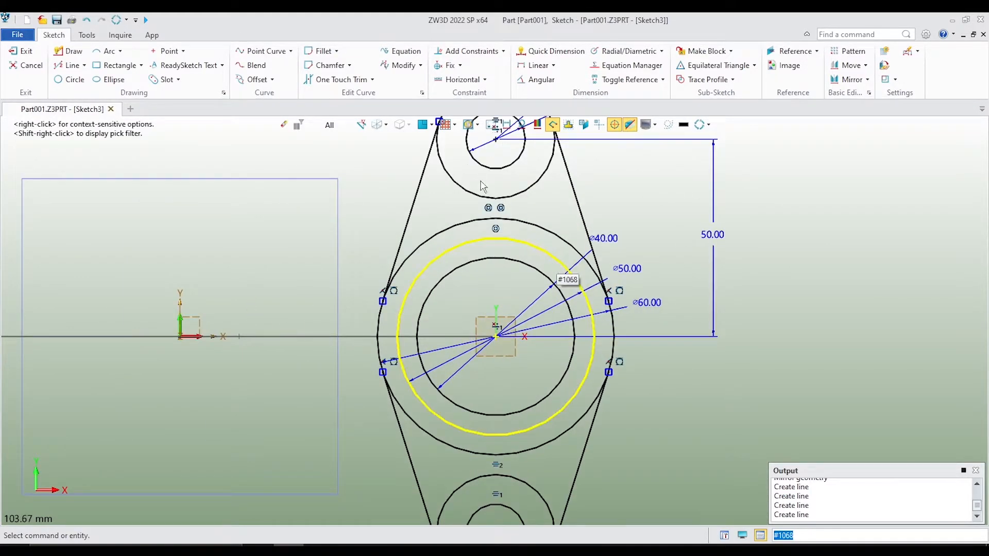
left_click(335, 80)
scroll(518, 200, "down", 2)
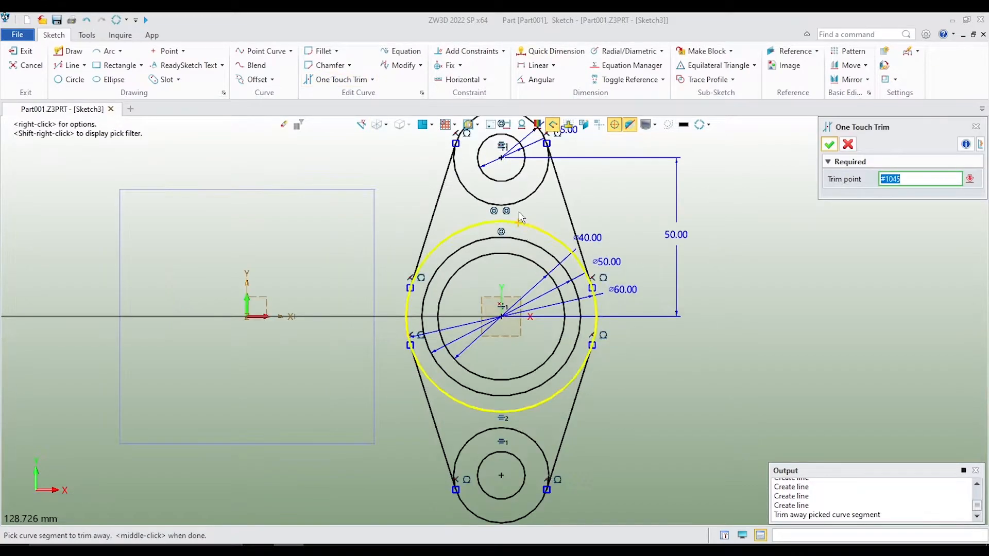
scroll(518, 198, "up", 3)
left_click(529, 212)
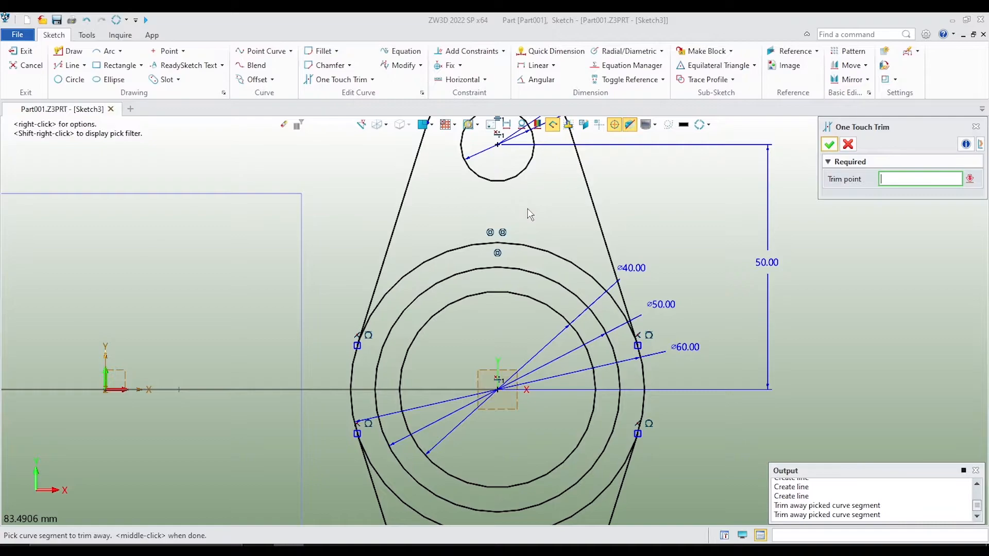
left_click(550, 253)
- Trim away the inner arcs of the 60 mm circle and the lower 15 mm radius circle between the lower tangent lines
scroll(541, 289, "down", 2)
scroll(504, 465, "up", 3)
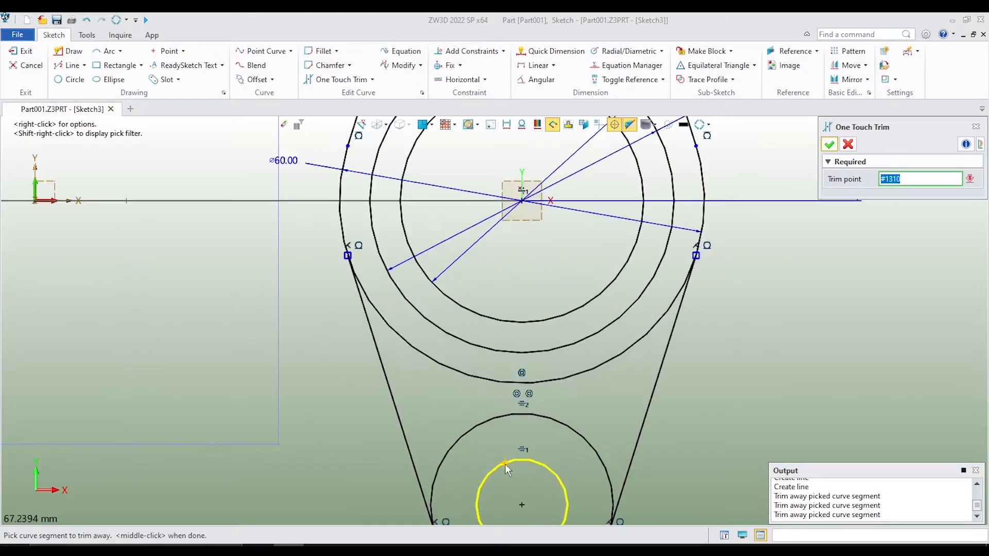
left_click(609, 357)
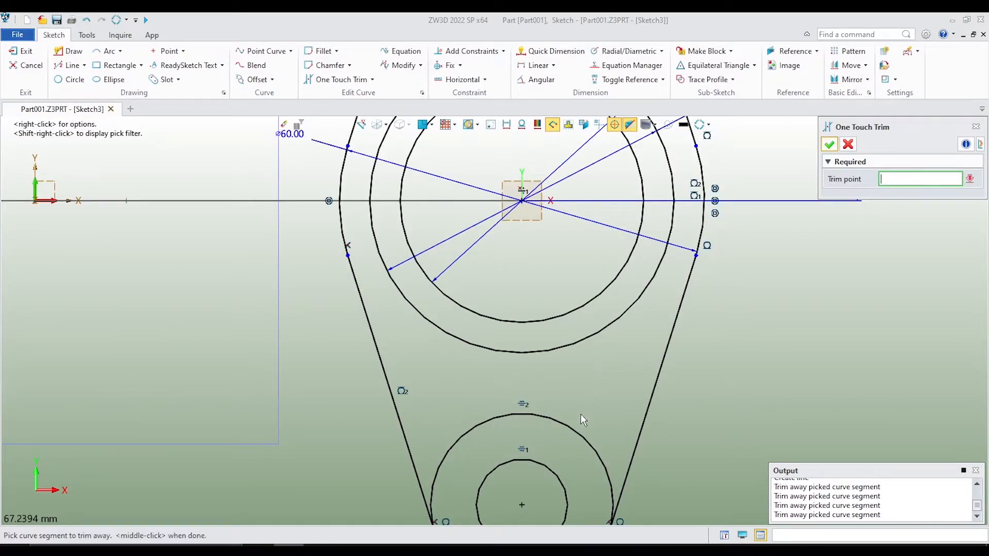
left_click(575, 434)
scroll(551, 455, "down", 3)
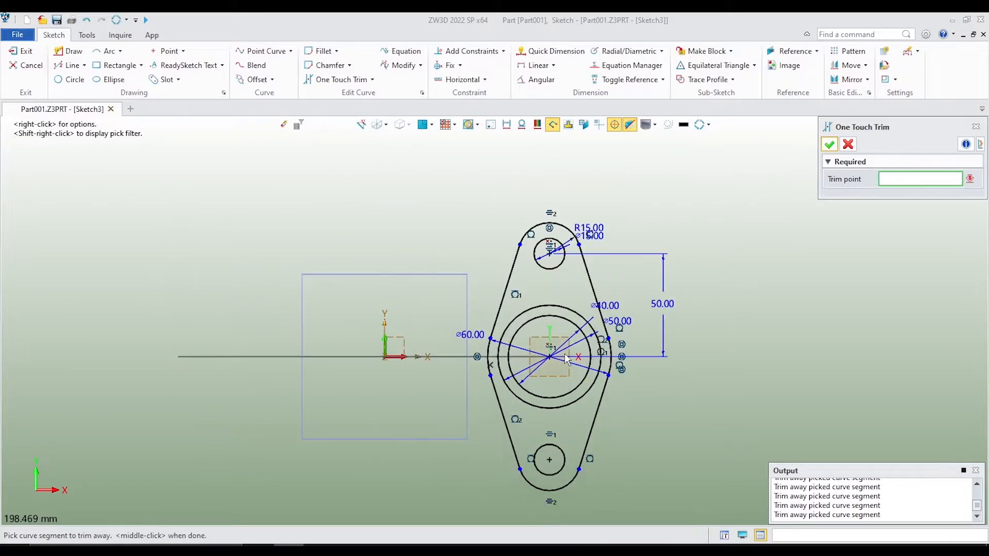
scroll(566, 355, "up", 2)
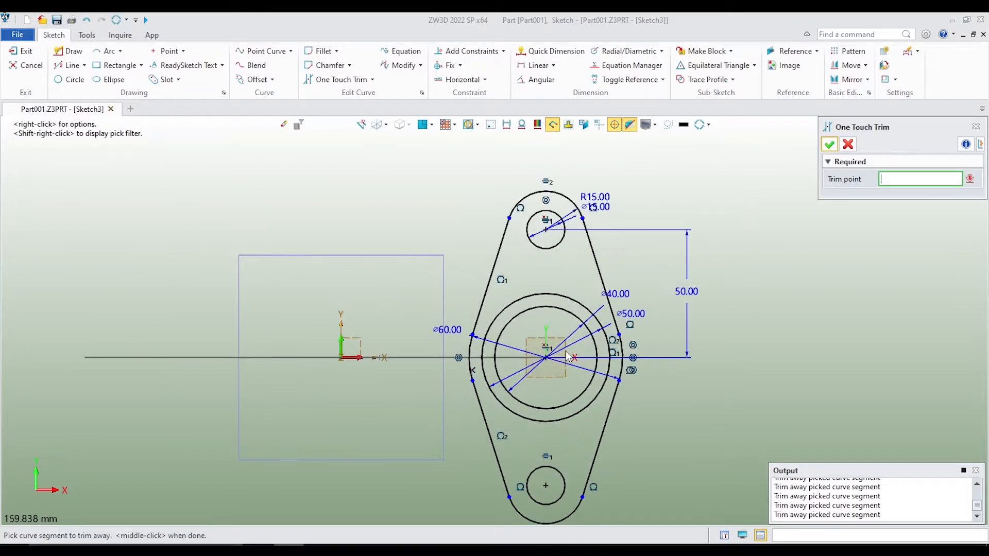
left_click(829, 145)
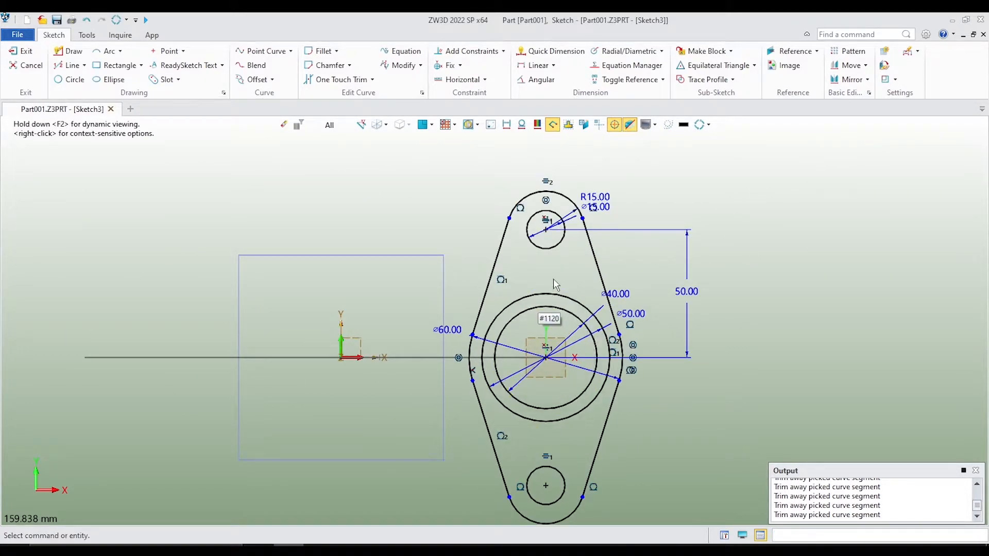
- Hide the dimensions and constraint symbols in the flange sketch
middle_click_drag(556, 280, 598, 271)
middle_click_drag(708, 327, 693, 320)
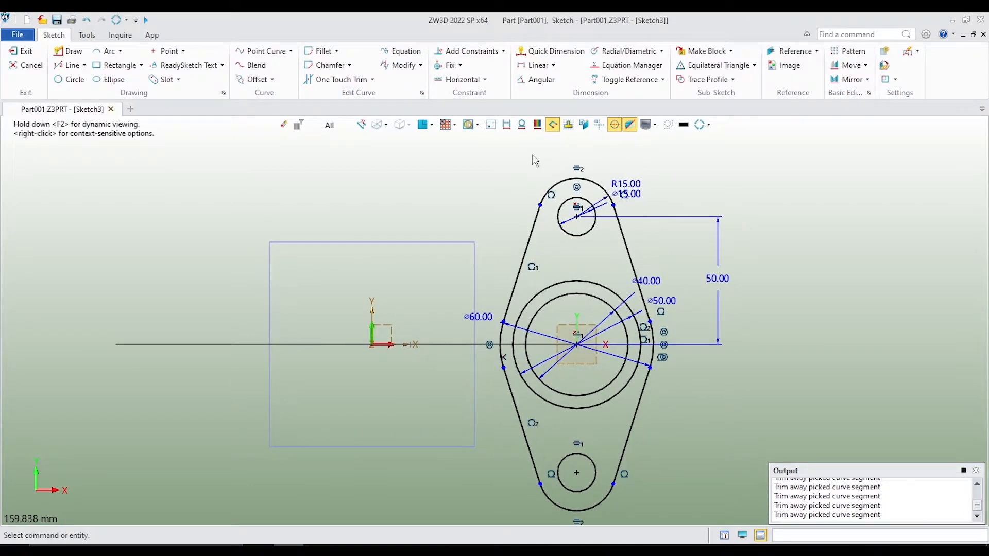
left_click(521, 125)
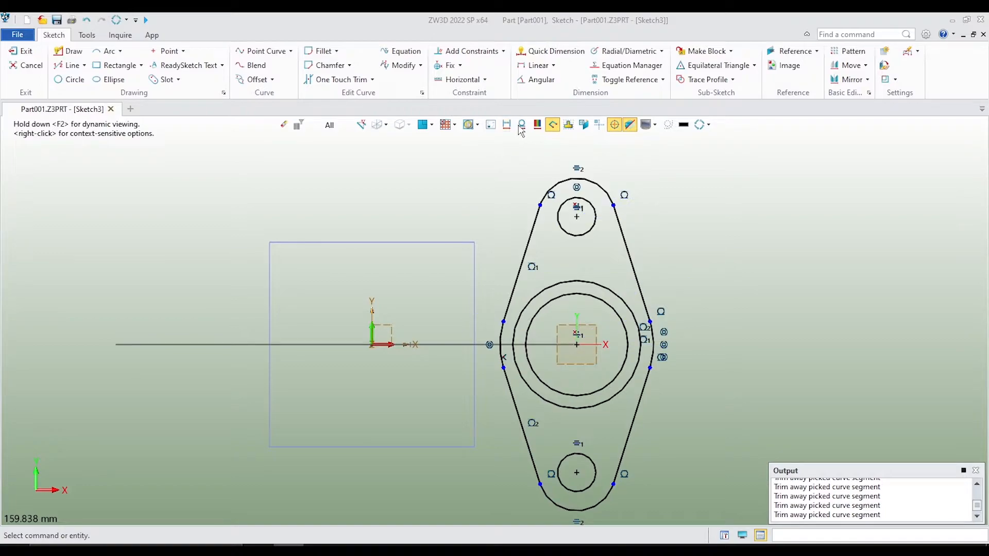
middle_click_drag(688, 212, 678, 210)
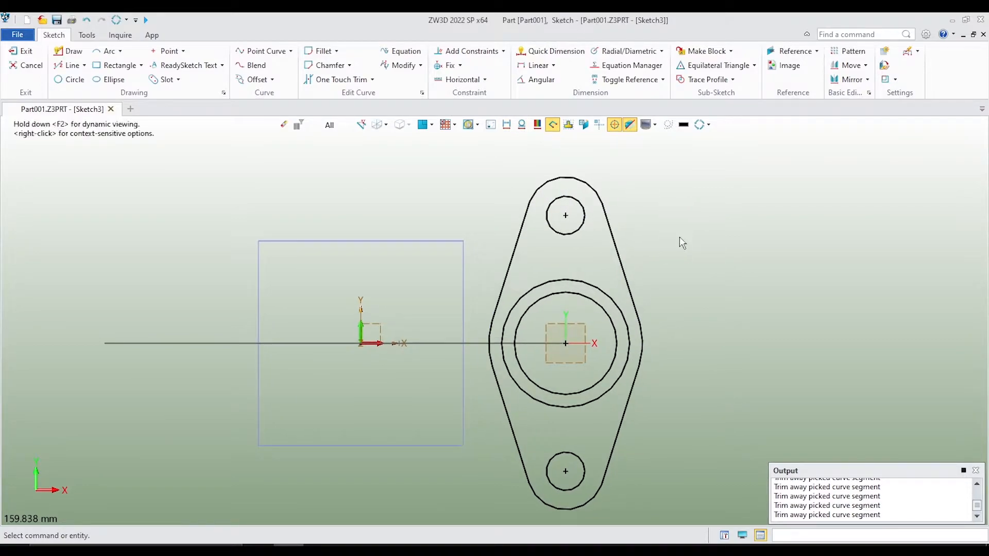
middle_click_drag(701, 260, 690, 247)
- Exit the finished flange sketch and return to the 3D part
right_click(695, 208)
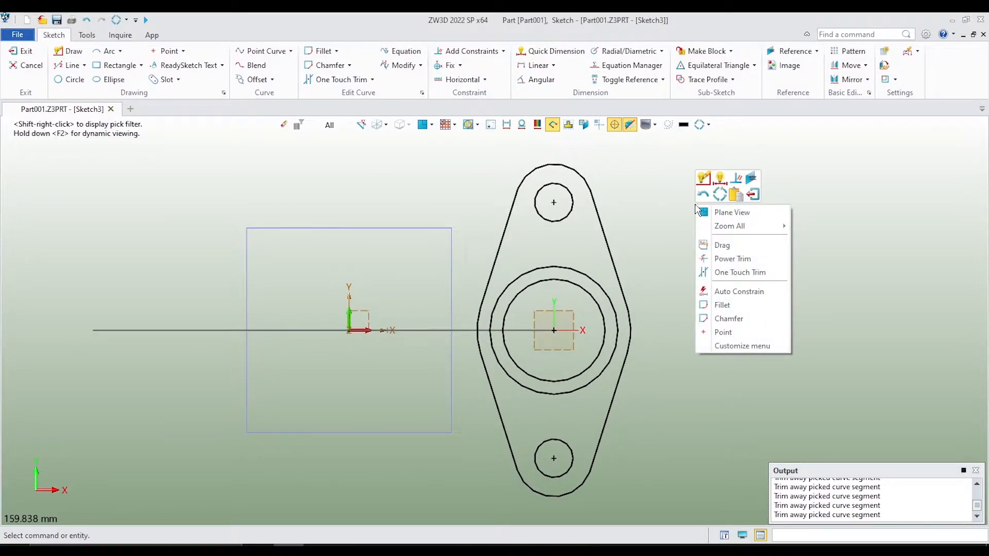
left_click(752, 194)
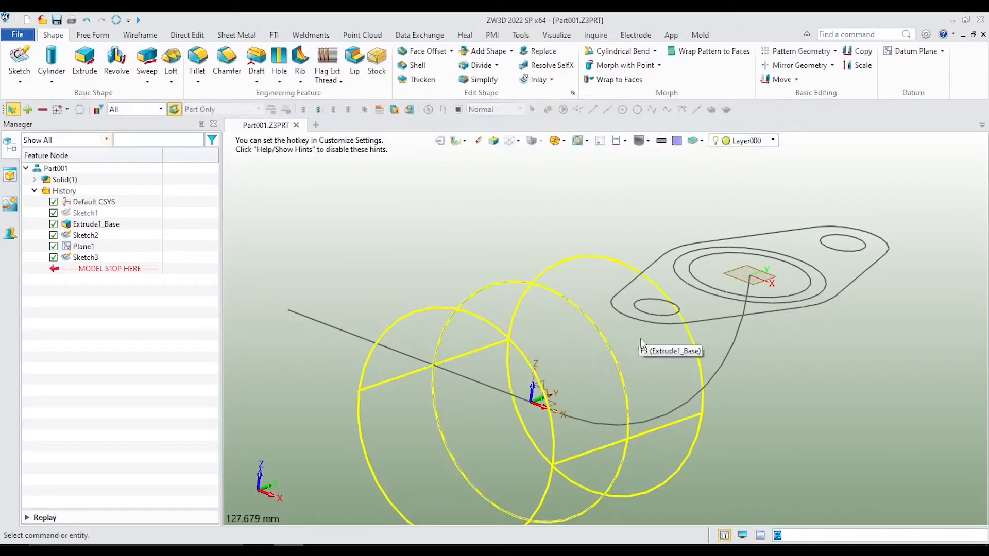
scroll(638, 340, "down", 2)
middle_click_drag(721, 300, 712, 284)
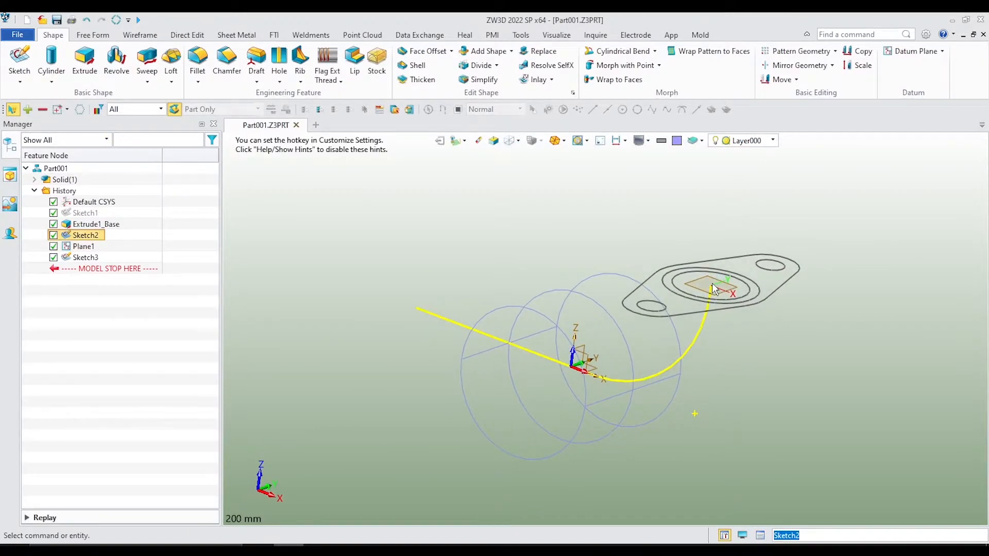
scroll(712, 288, "down", 1)
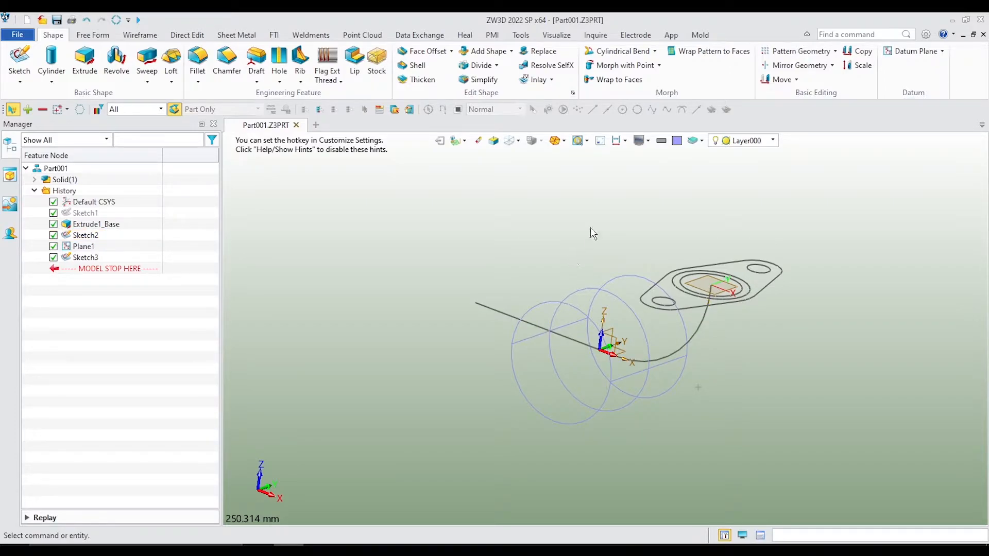
- Switch the part to shaded display and set the larger central circle of the flange sketch as the Sweep profile
middle_click_drag(573, 225, 581, 215)
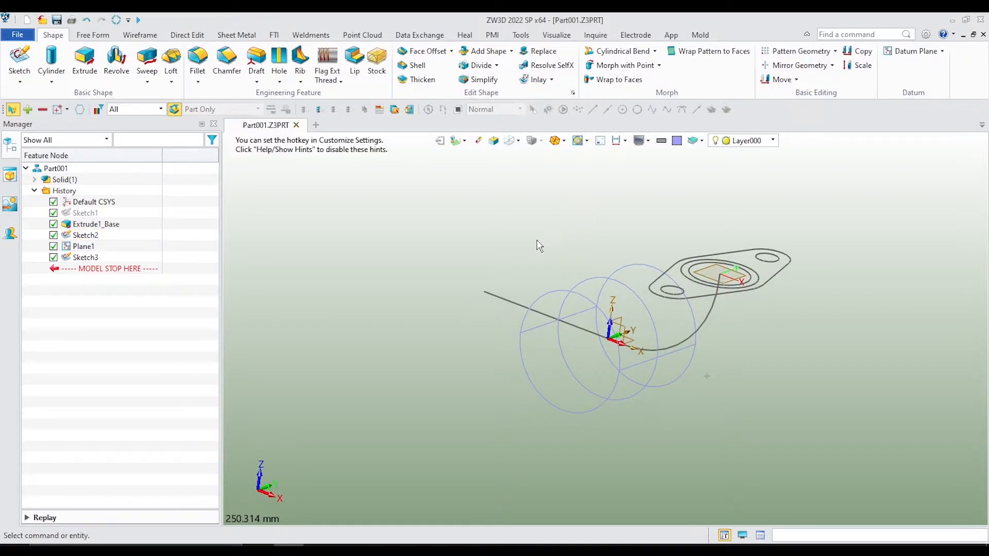
key("ctrl+f")
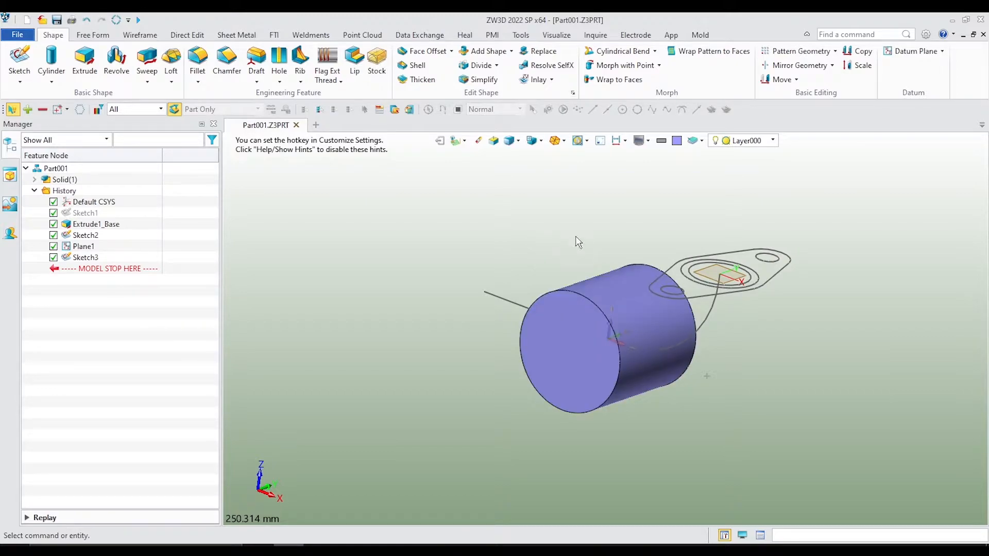
middle_click_drag(577, 238, 569, 242)
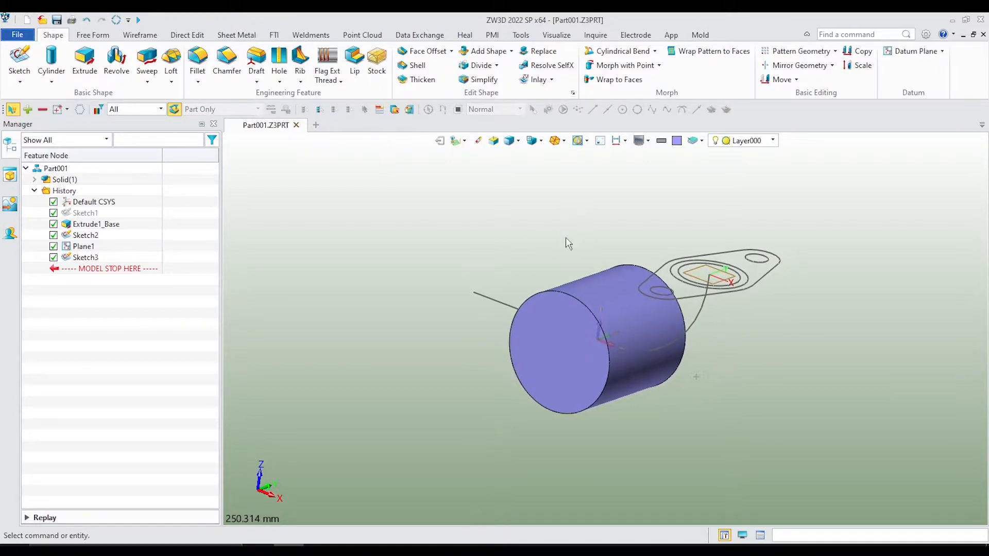
left_click(147, 81)
left_click(164, 99)
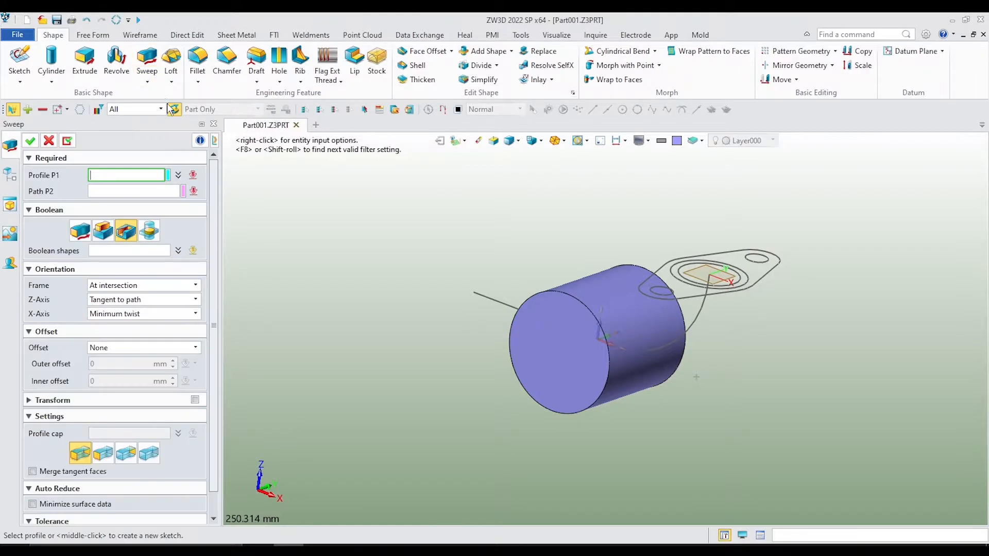
right_click(333, 213)
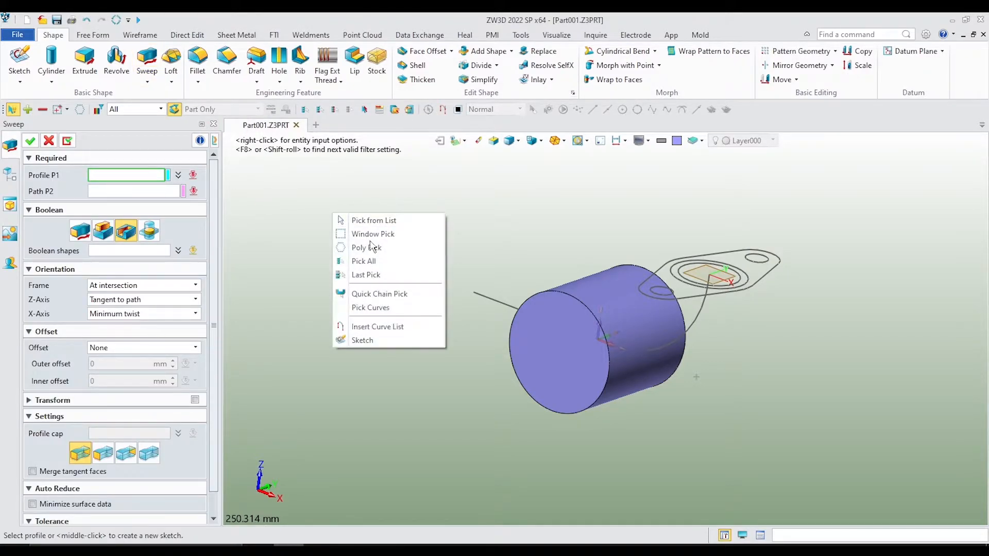
left_click(364, 326)
scroll(698, 233, "up", 3)
left_click(672, 315)
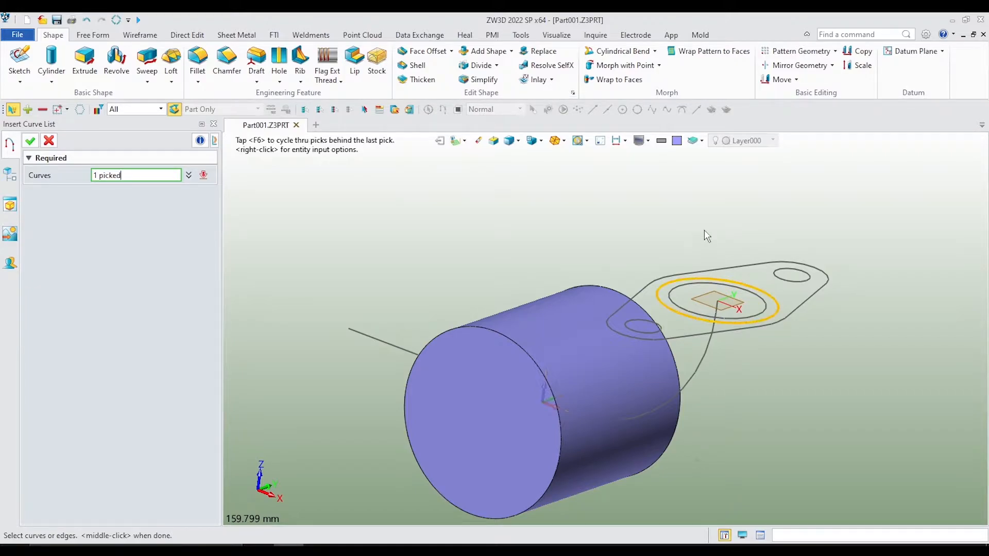
scroll(703, 230, "down", 3)
left_click(30, 140)
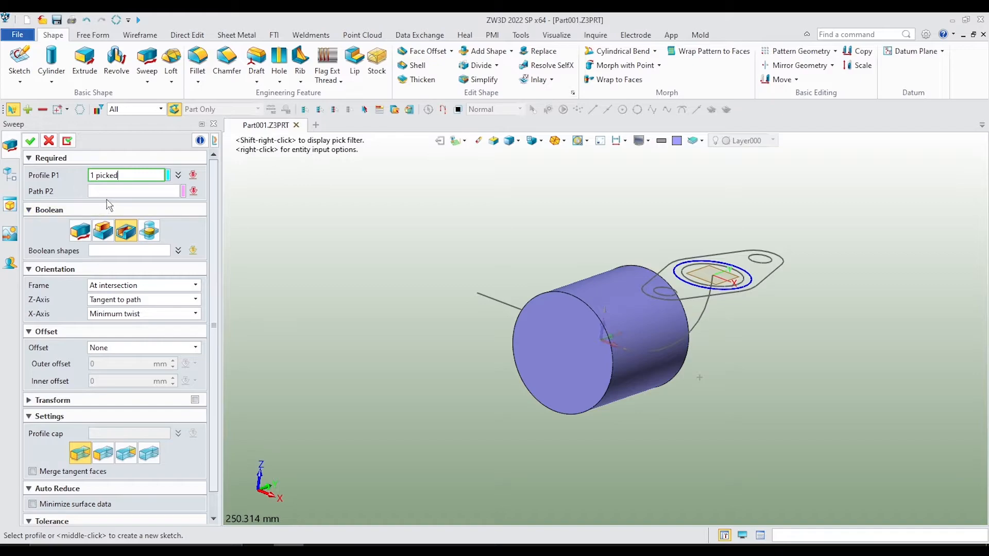
- Sweep the circle along the curved path and add the result to the cylinder
left_click(115, 193)
left_click(510, 299)
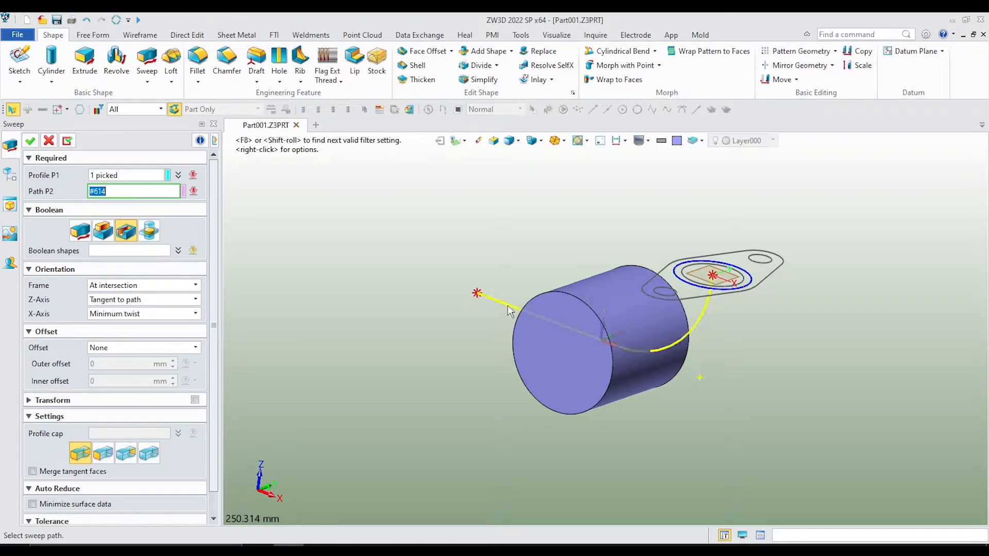
left_click(104, 232)
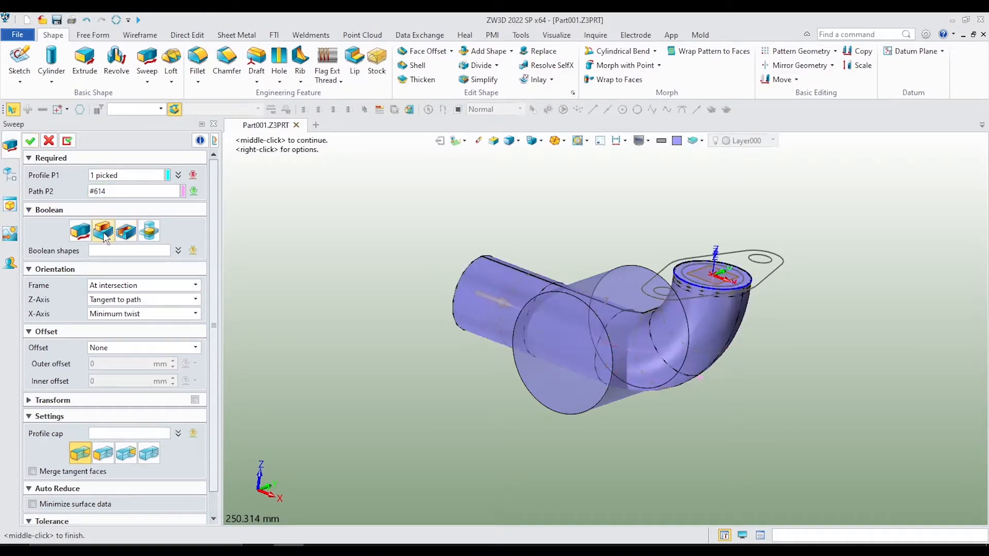
left_click(31, 141)
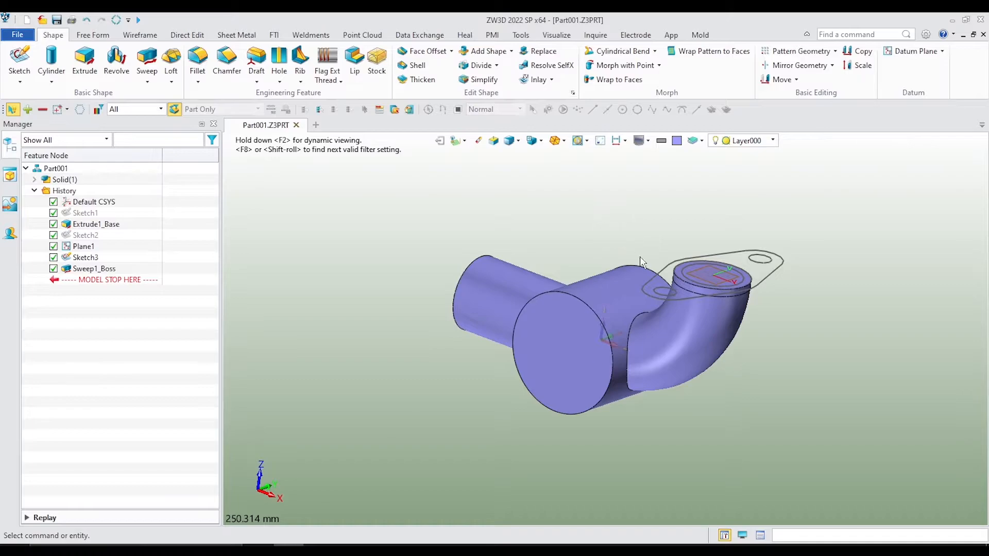
- Set the flange outline and its two bolt-hole circles as the profile for an Extrude
scroll(627, 250, "up", 1)
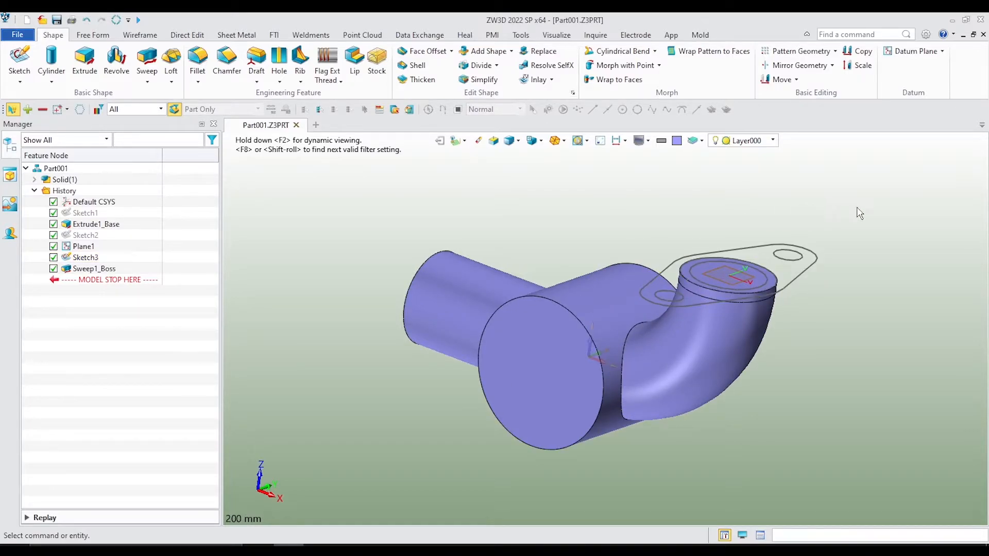
middle_click_drag(870, 235, 860, 242)
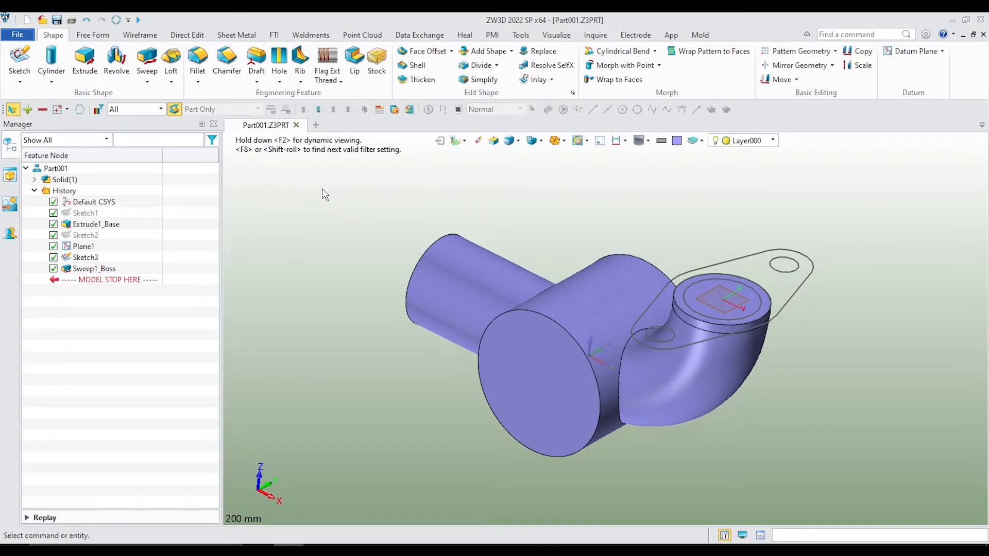
middle_click_drag(320, 197, 325, 197)
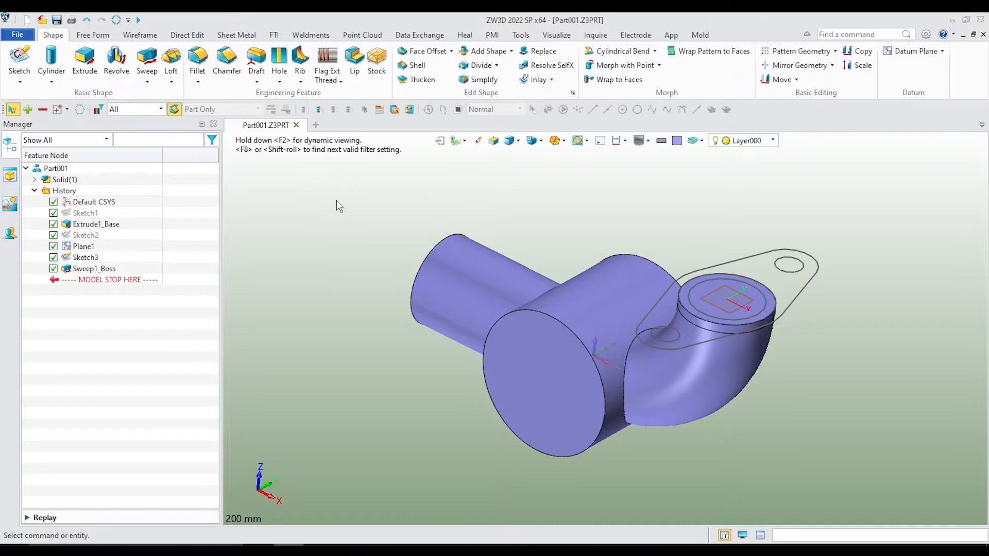
left_click(95, 70)
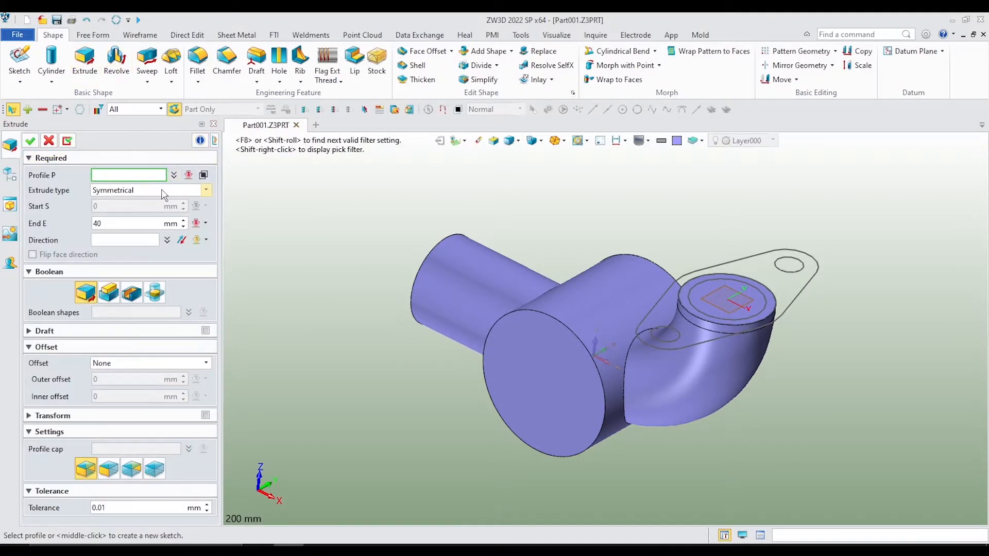
right_click(333, 198)
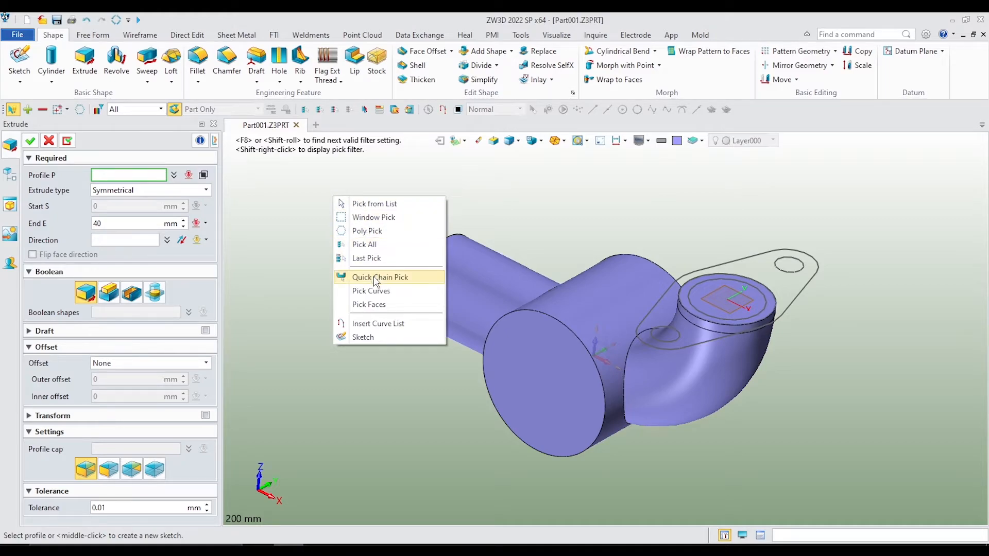
left_click(375, 328)
left_click(739, 261)
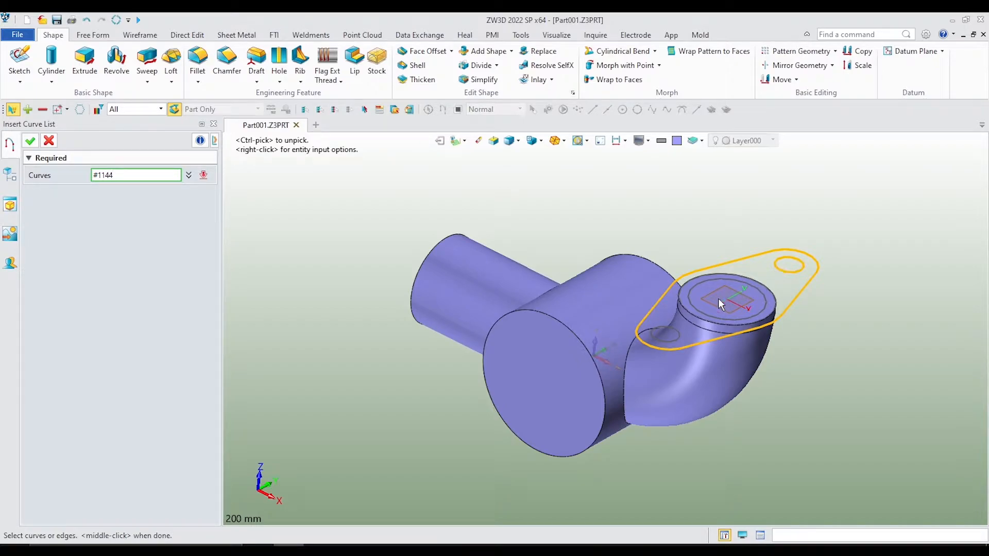
left_click(672, 334)
left_click(30, 144)
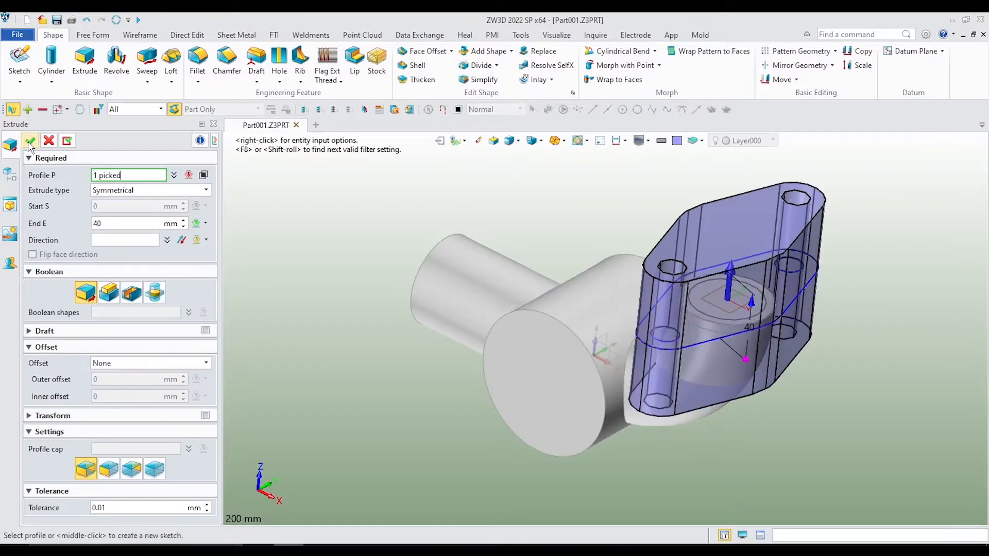
- Extrude the flange one-sided by 10 mm in the reversed direction, down over the pipe end, and add it to the solid
left_click(130, 190)
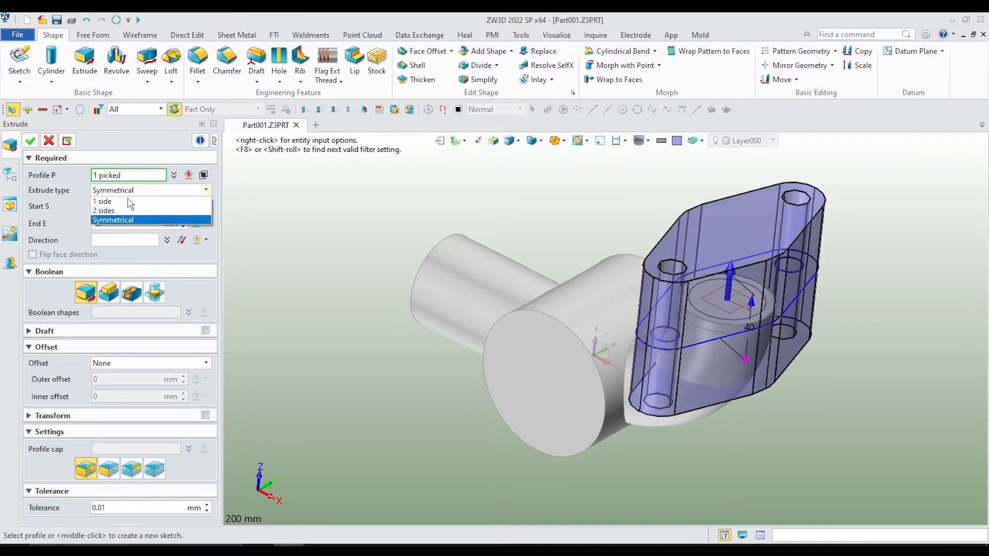
left_click(111, 200)
left_click(123, 220)
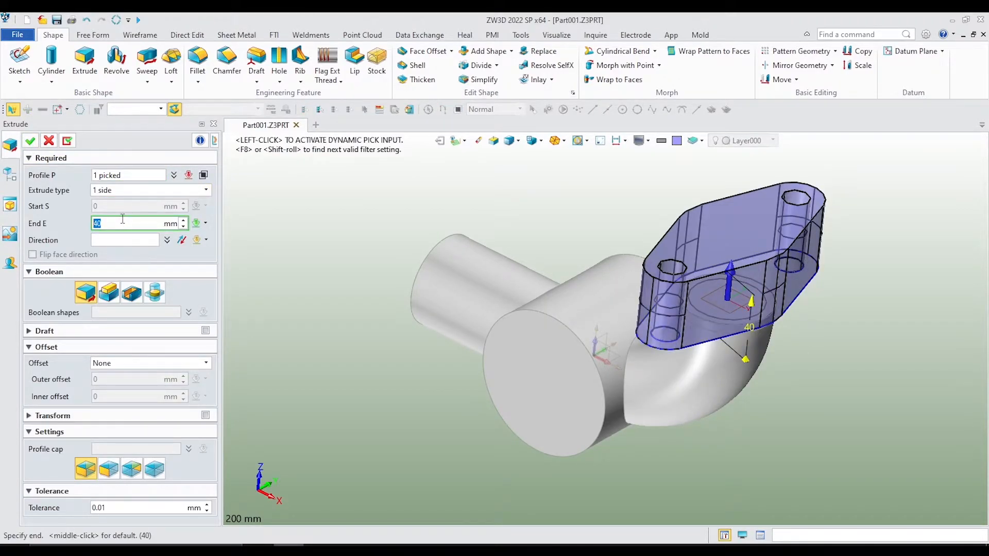
key("Return")
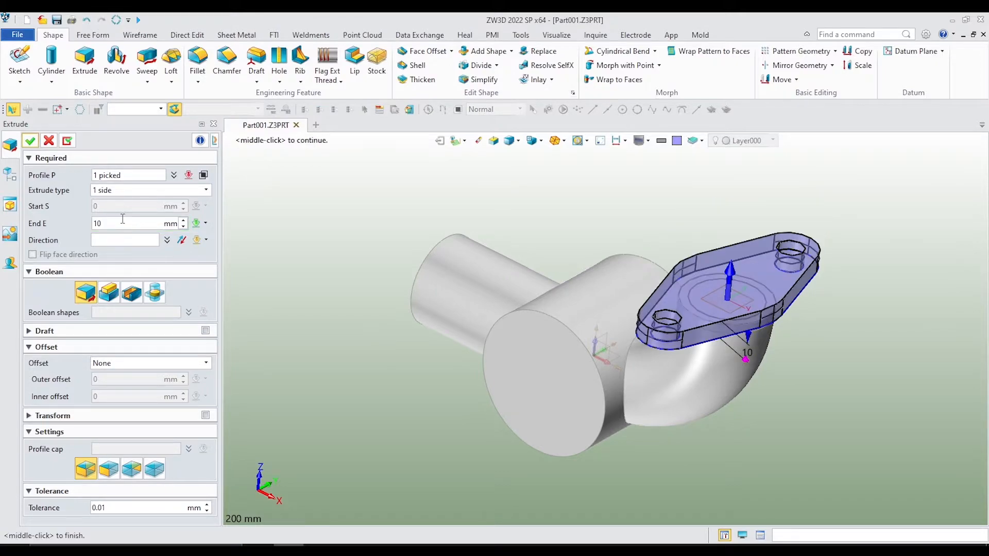
left_click(182, 241)
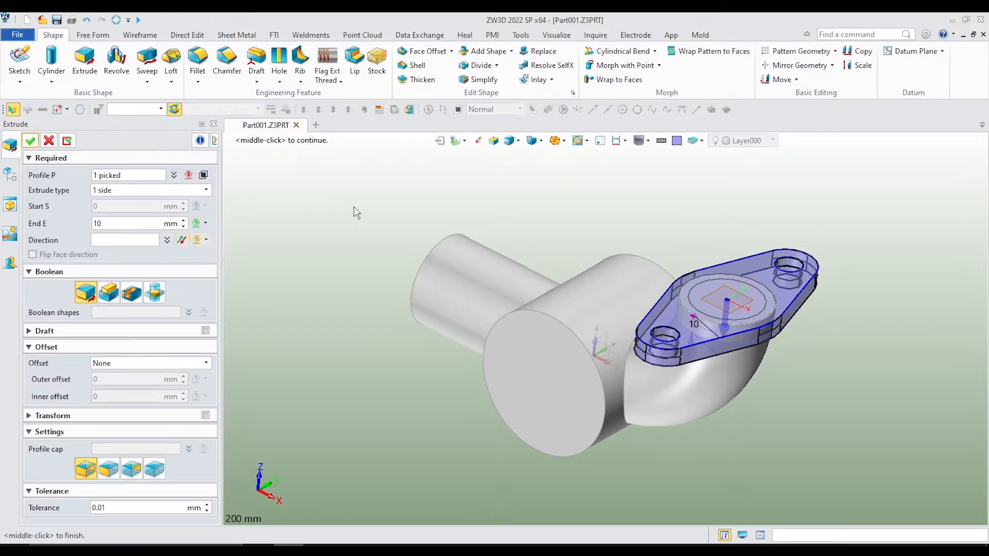
left_click(110, 295)
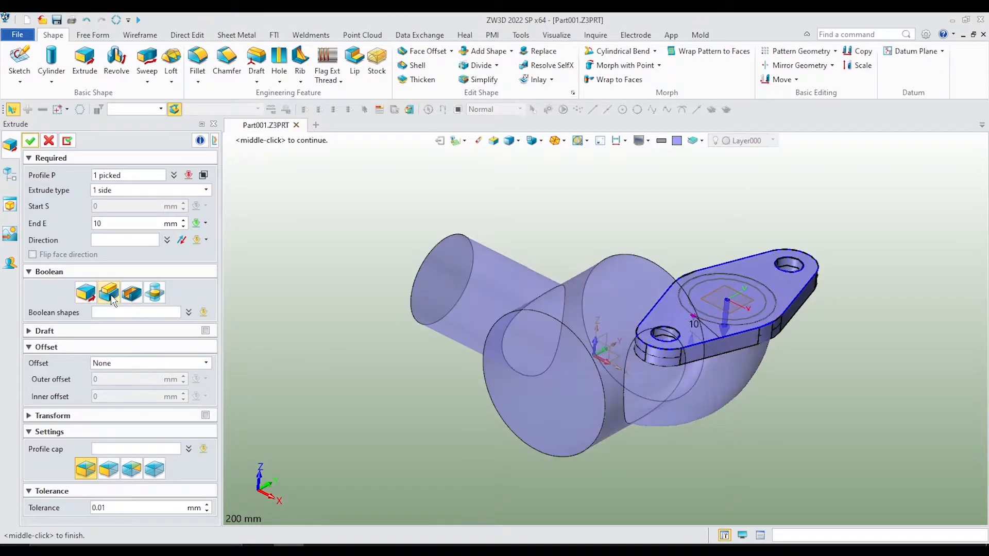
left_click(30, 141)
- Switch the part to wireframe display and start a new sketch on the default XZ plane
mouse_move(847, 372)
middle_mouse_down()
mouse_move(841, 336)
mouse_move(854, 361)
mouse_move(841, 358)
mouse_move(858, 363)
middle_mouse_up()
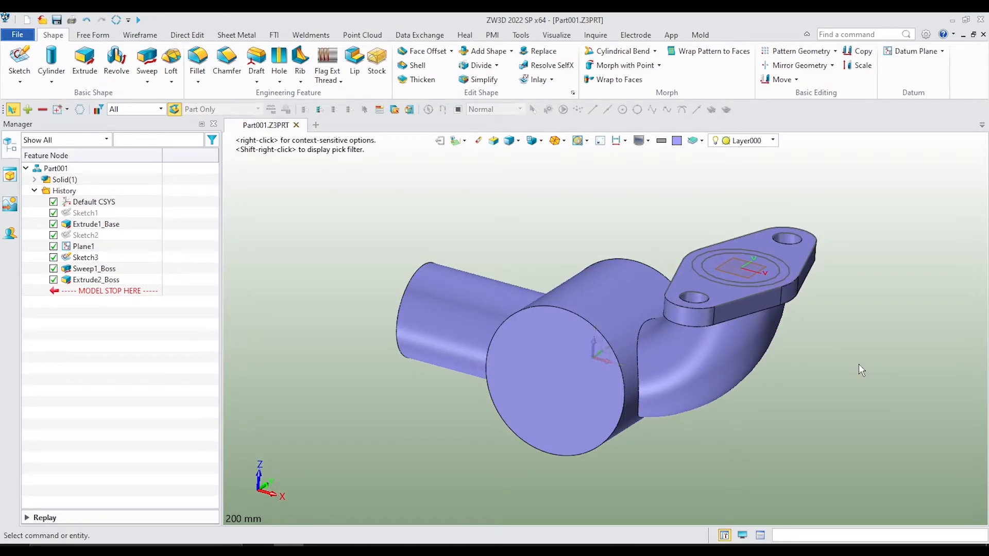
mouse_move(858, 363)
middle_mouse_down()
mouse_move(902, 390)
mouse_move(889, 363)
mouse_move(881, 386)
middle_mouse_up()
key("ctrl+f")
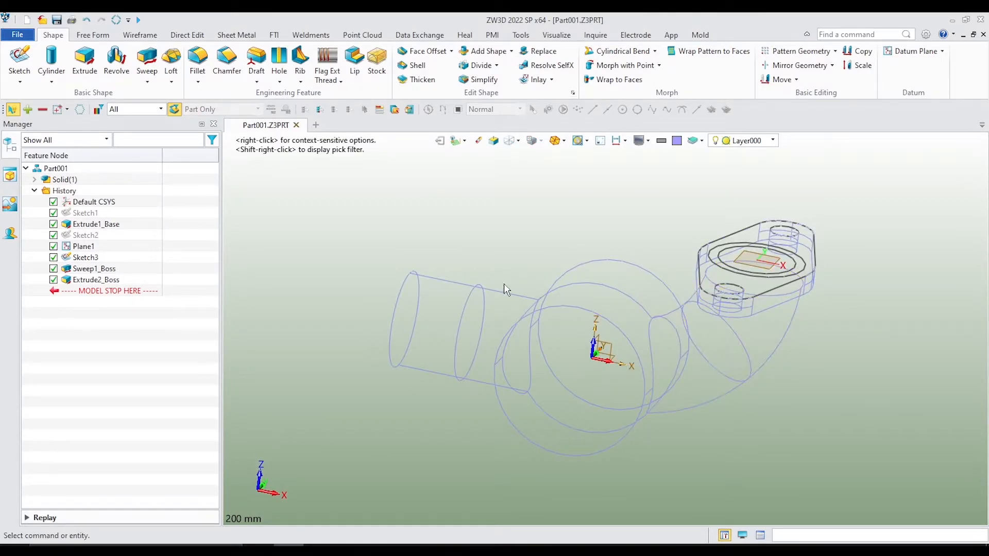
right_click(463, 235)
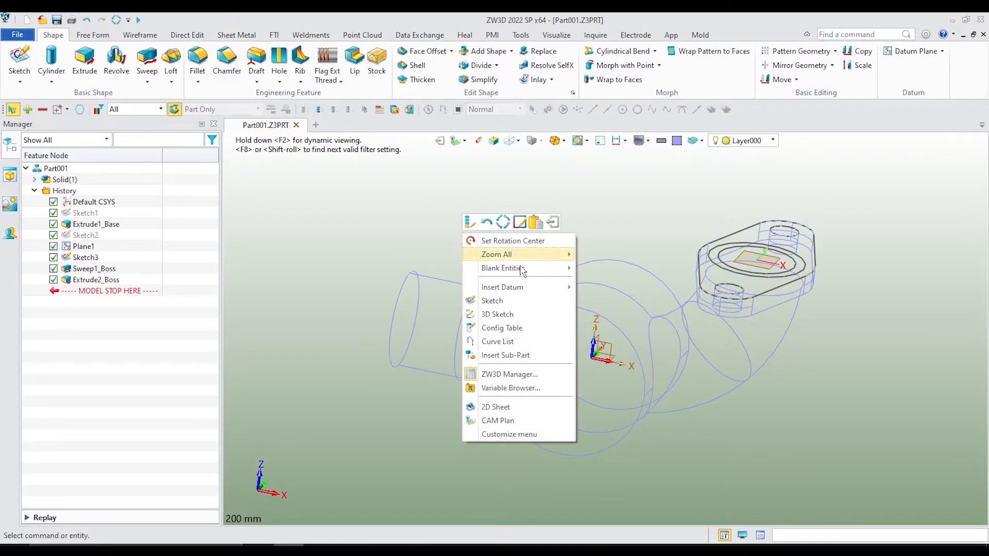
left_click(508, 304)
left_click(611, 351)
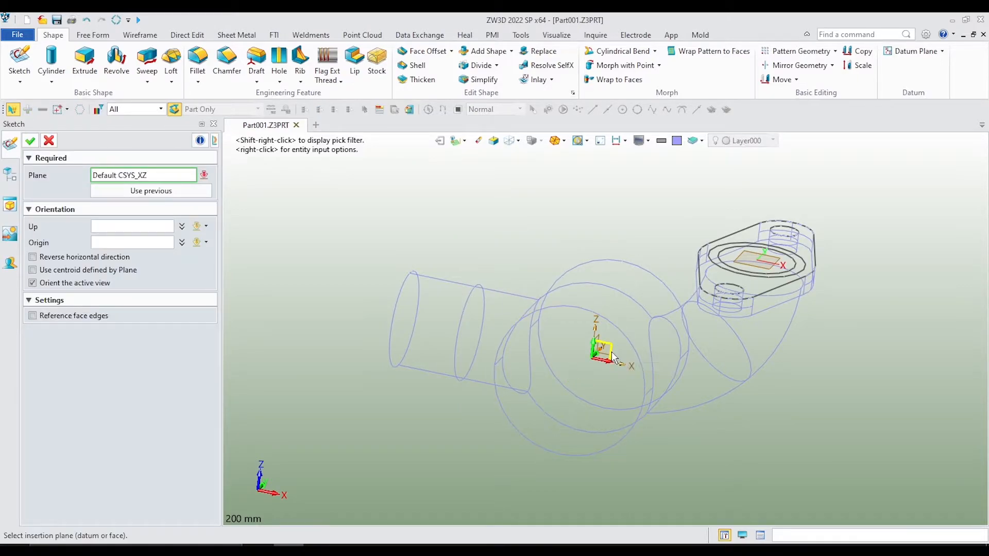
middle_click(468, 233)
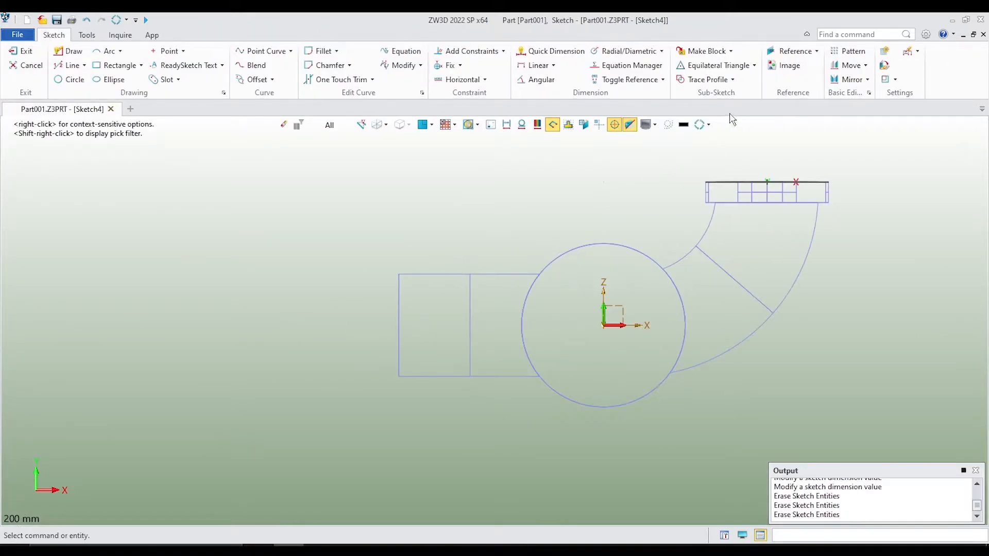
- Project the outline of the straight pipe section into the sketch as construction reference geometry
left_click(793, 51)
left_click(470, 294)
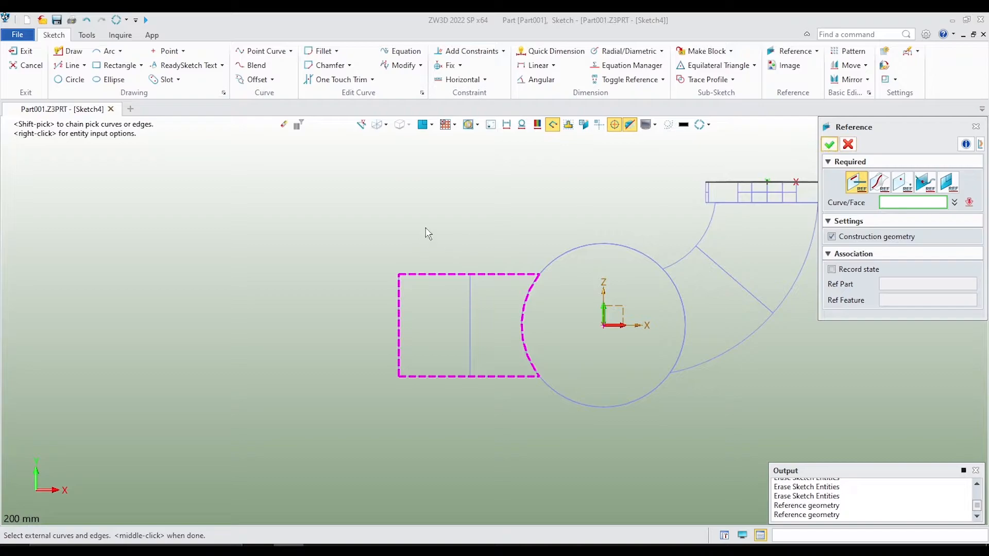
scroll(426, 231, "up", 6)
middle_click_drag(453, 260, 359, 225)
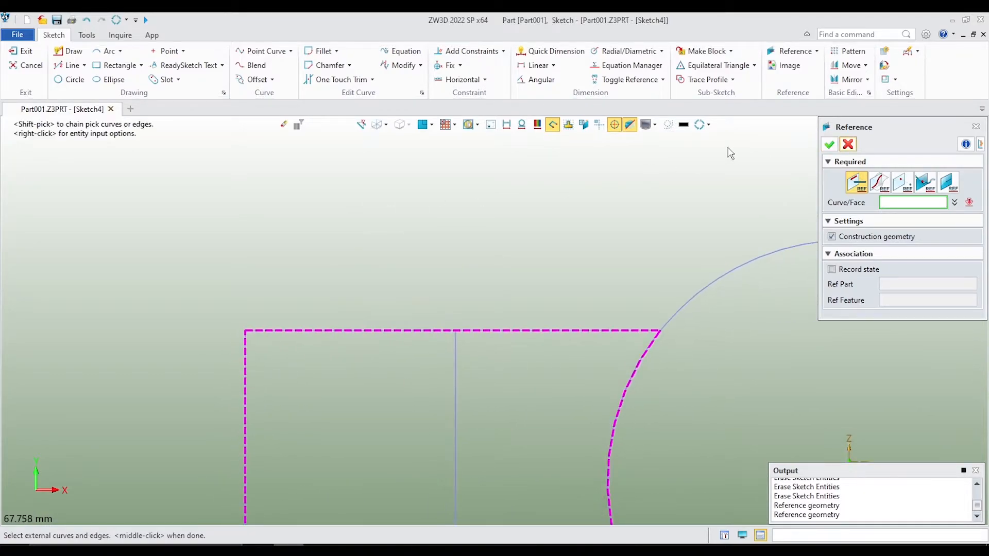
left_click(829, 146)
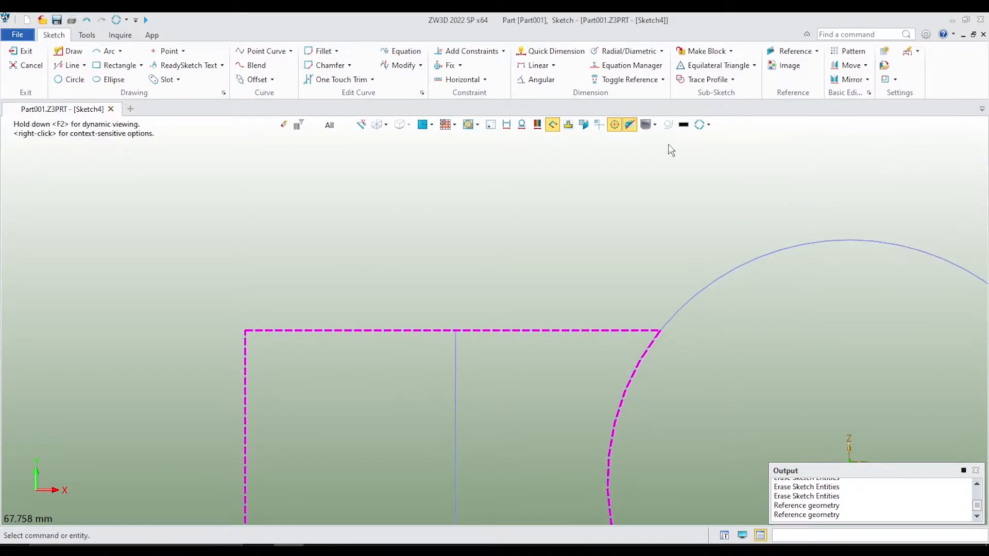
- Draw a vertical line about 10 mm up from the pipe outline's upper outer corner, continuing with a horizontal line toward the cylinder
left_click(67, 51)
left_click(245, 331)
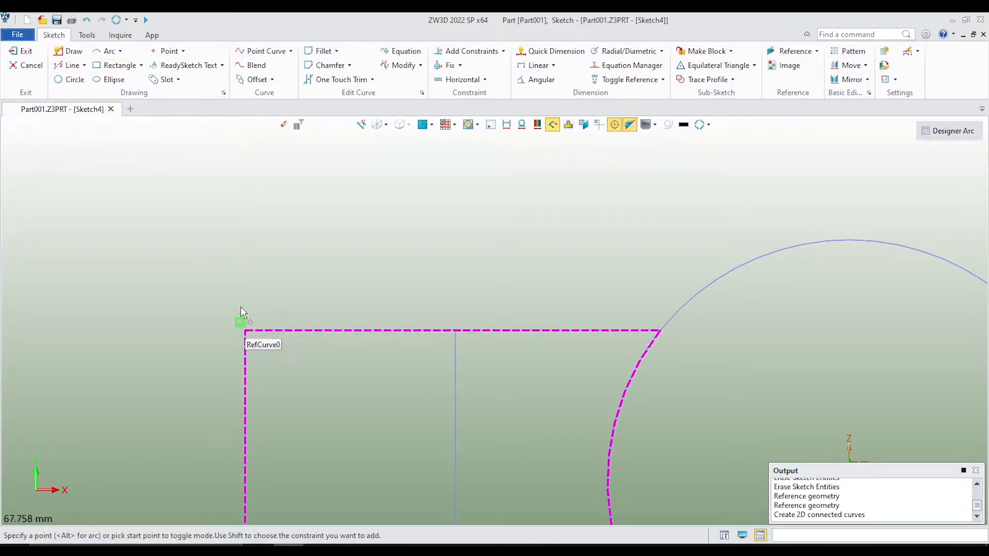
left_click(246, 270)
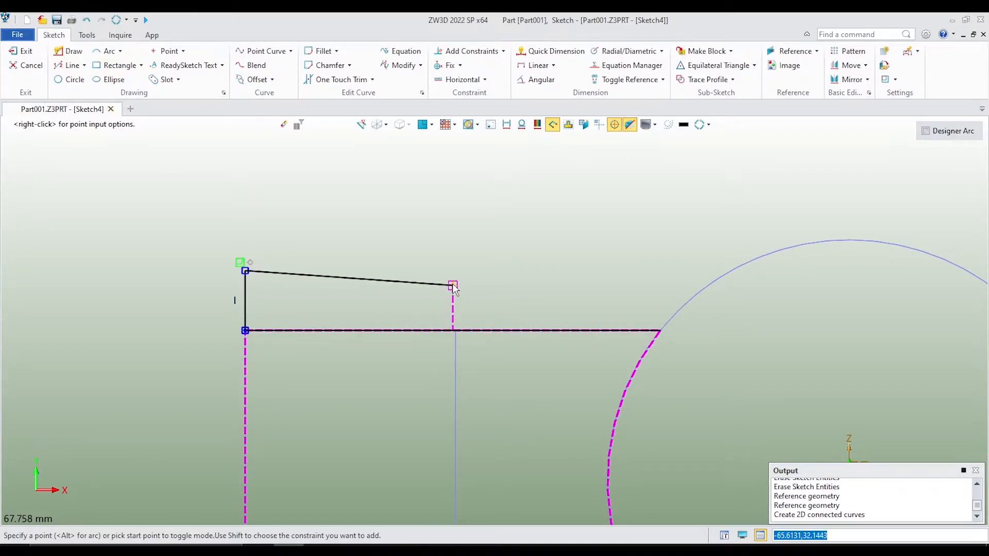
left_click(480, 270)
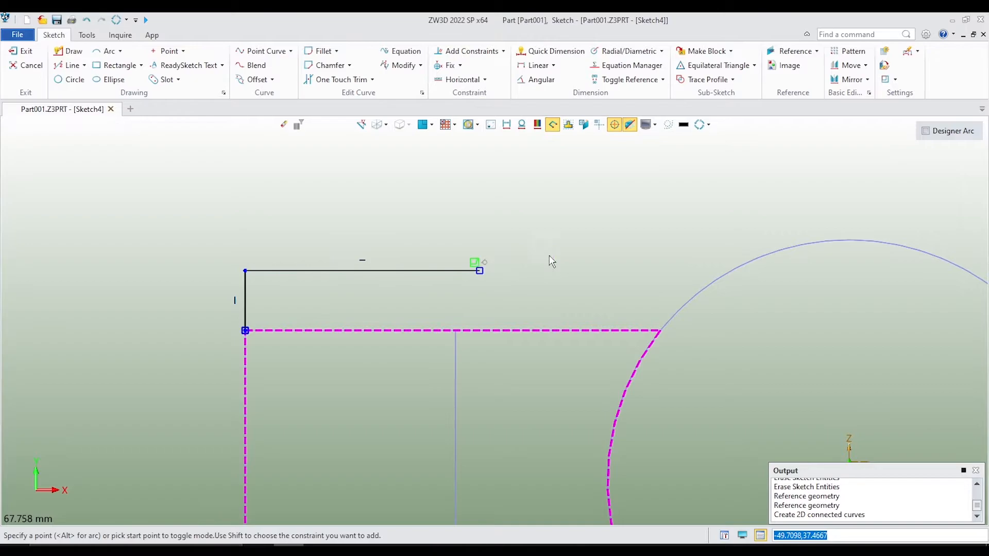
key("Escape")
- Dimension the vertical line at the pipe's outer corner and set its length to 5 mm
scroll(192, 238, "up", 1)
right_click(198, 208)
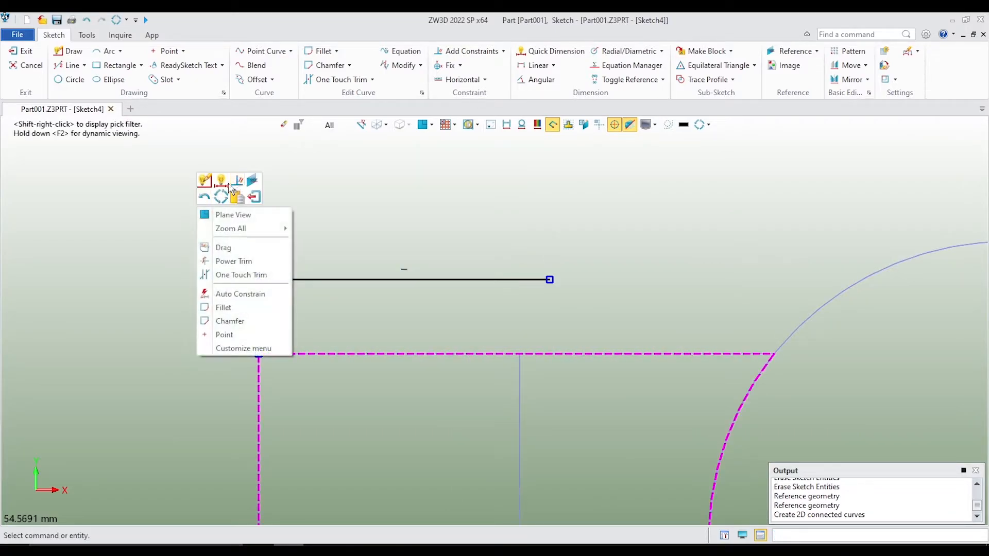
left_click(221, 182)
left_click(258, 315)
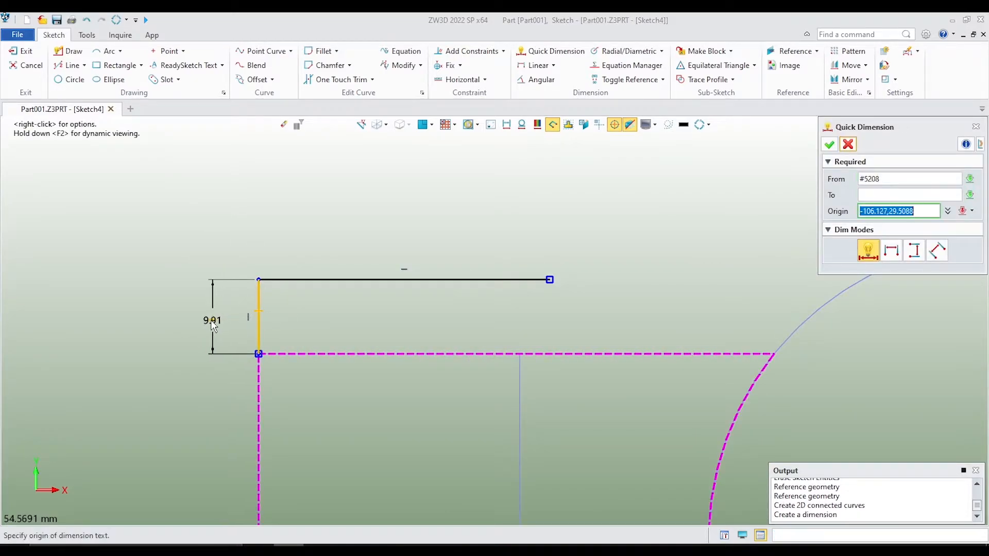
left_click(203, 311)
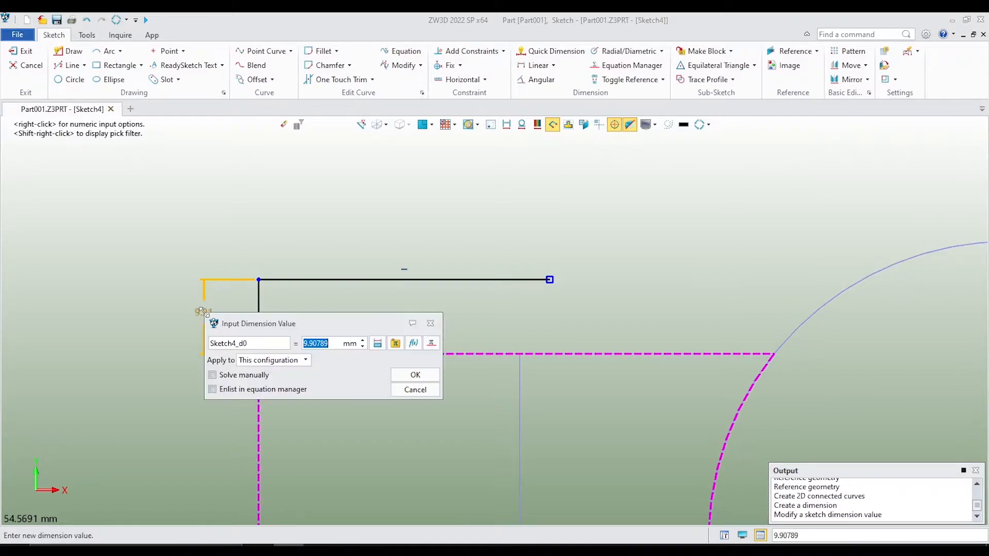
type("5")
key("Return")
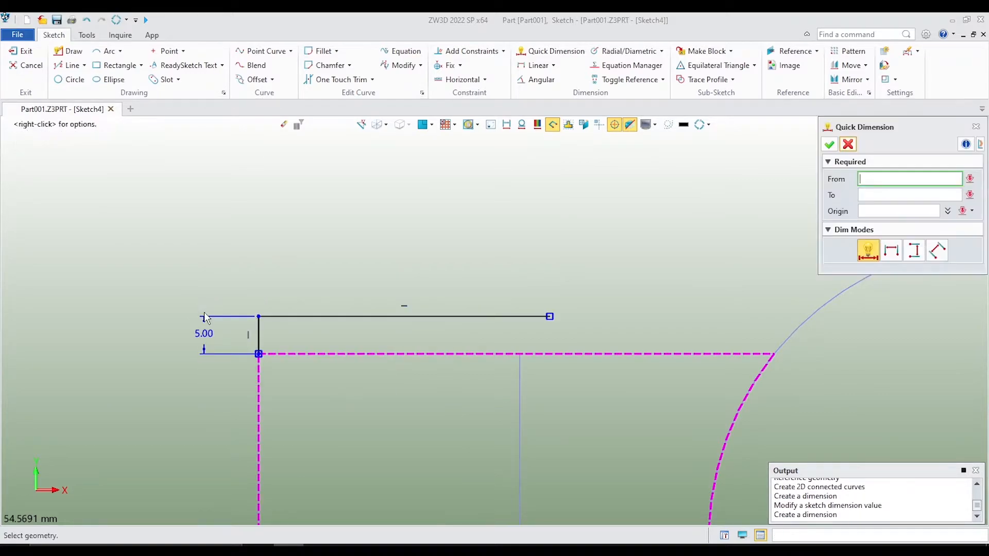
left_click(829, 145)
- Draw a three-point arc of about 4.2 mm radius from the horizontal line's free end, curving down toward the pipe outline
scroll(625, 355, "up", 3)
left_click(109, 51)
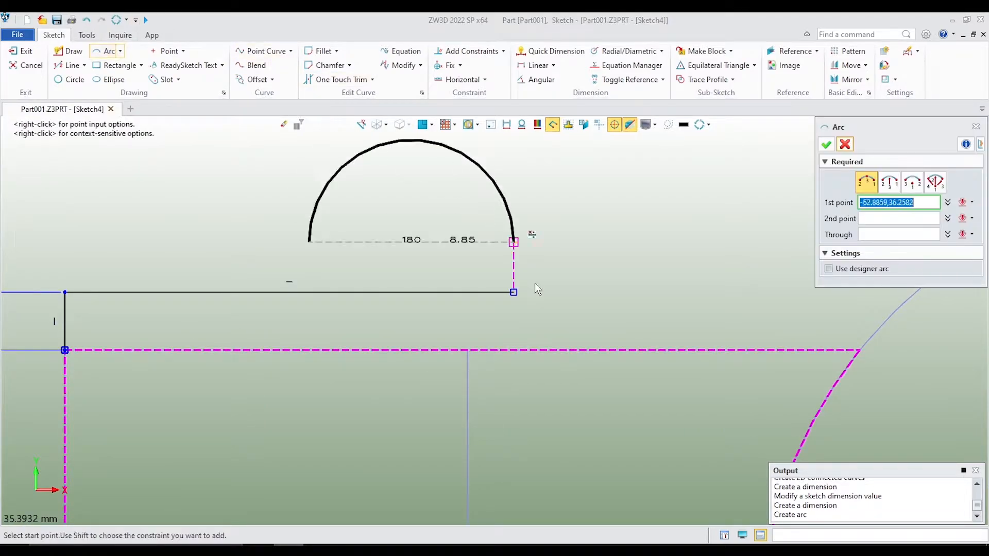
left_click(513, 292)
scroll(514, 293, "up", 2)
scroll(512, 295, "up", 2)
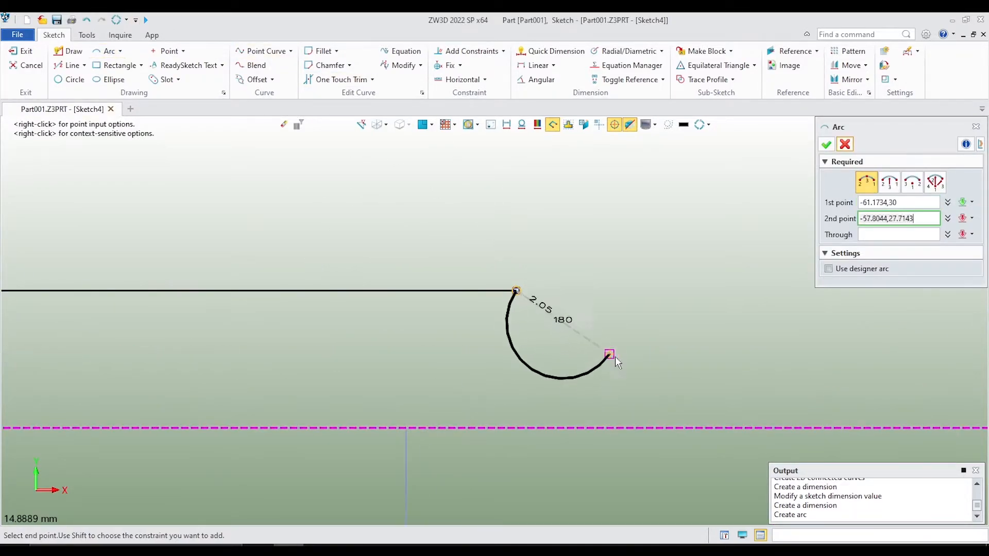
left_click(624, 367)
left_click(592, 323)
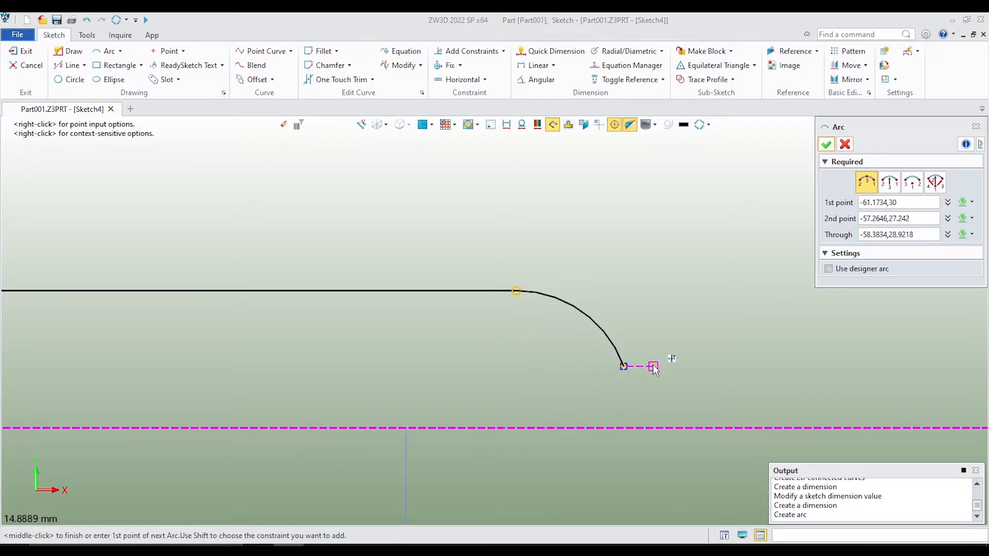
- Draw a second, reverse-curved three-point arc of about 6.8 mm radius from the first arc's end to the projected upper pipe edge
left_click(623, 364)
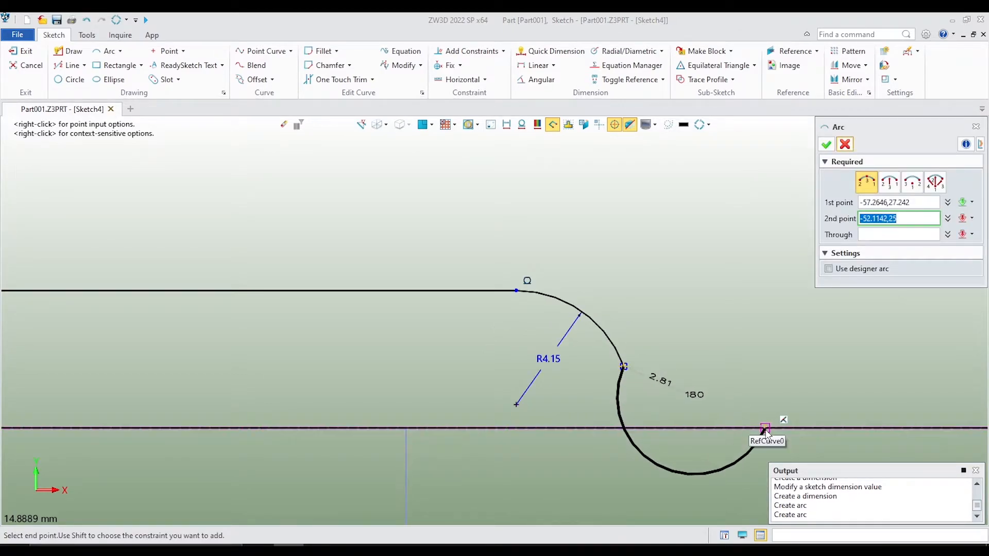
left_click(761, 427)
left_click(663, 402)
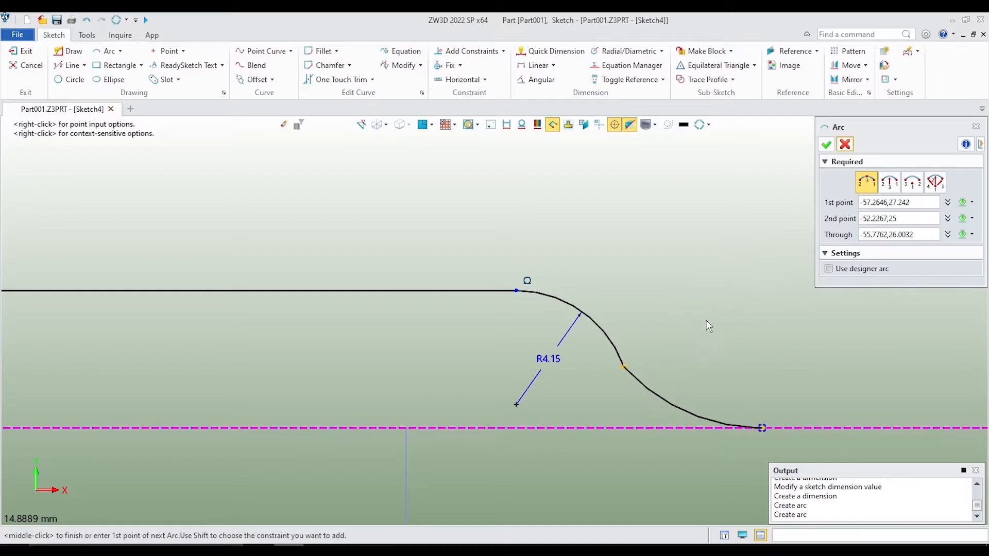
middle_click(699, 234)
- Make the two arcs tangent to each other at their shared endpoint
scroll(670, 238, "down", 2)
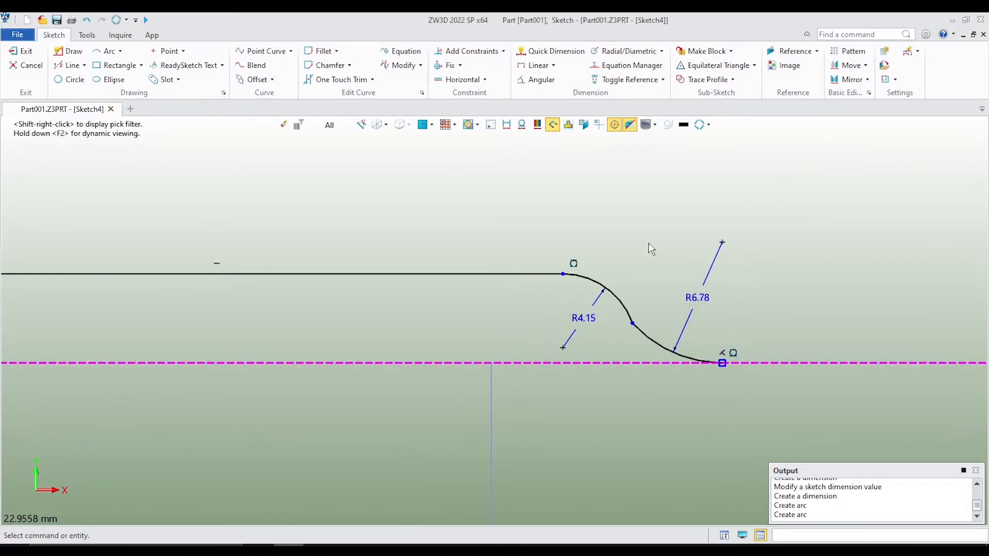
scroll(643, 272, "up", 1)
right_click(638, 260)
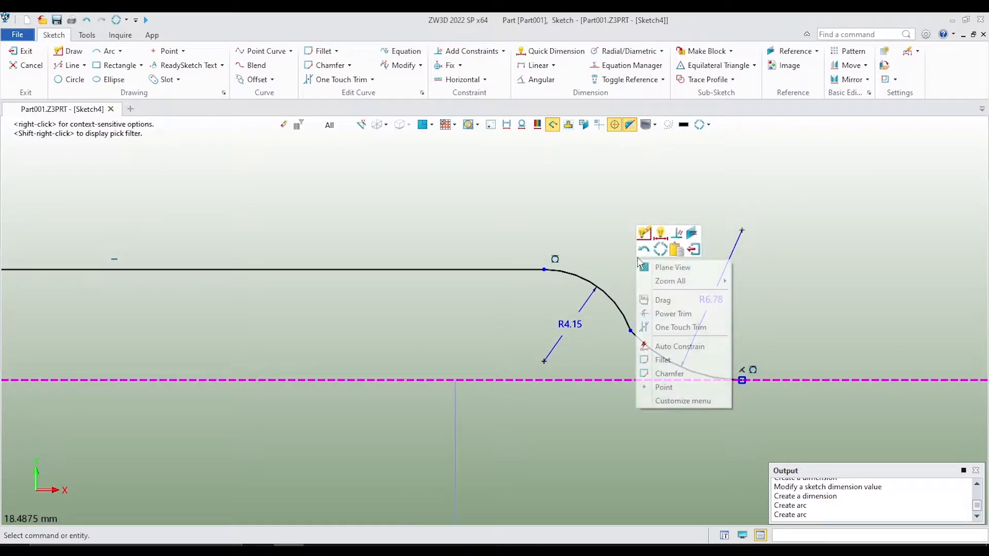
key("Escape")
left_click(680, 361)
left_click(625, 313)
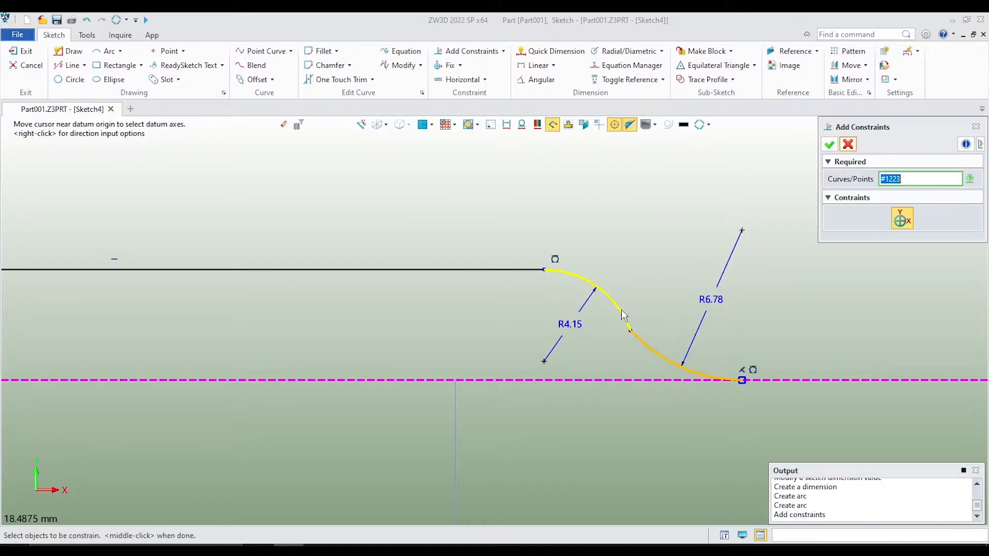
left_click(829, 145)
left_click(829, 146)
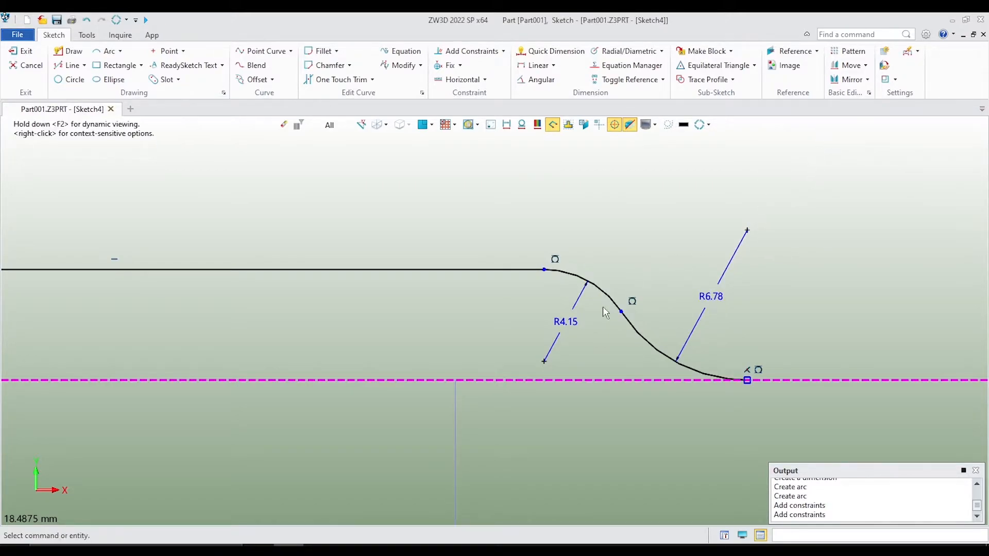
- Set the radii of both arcs to 10 mm
double_click(568, 323)
type("10")
key("Return")
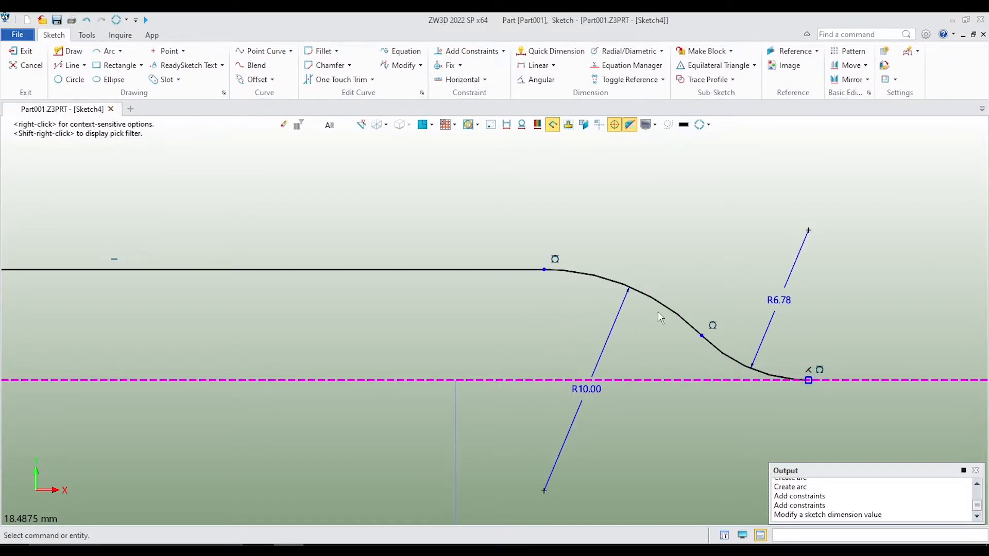
double_click(781, 297)
type("10")
key("Return")
- Close the profile with a line along the pipe's upper edge, from the outer corner to the second arc's end
scroll(672, 225, "down", 3)
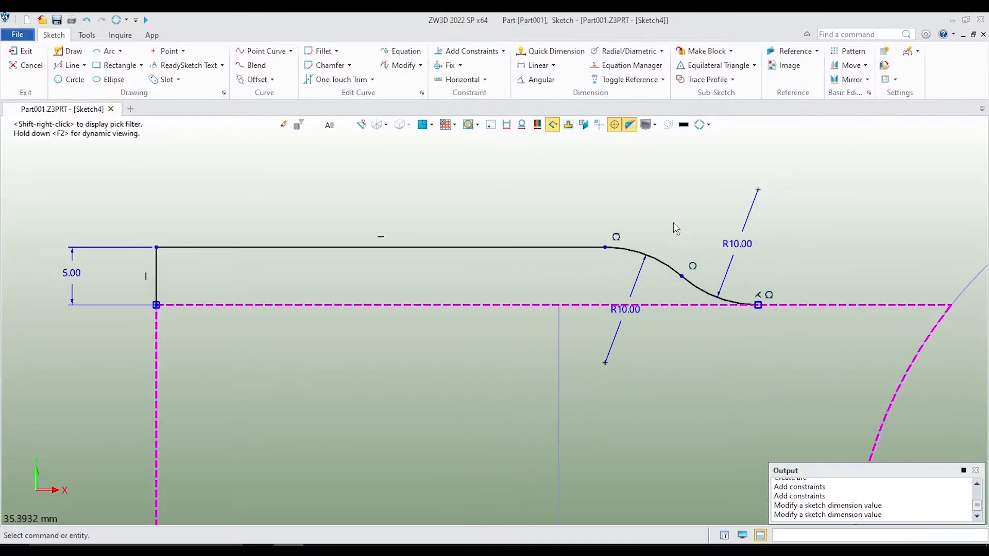
left_click(66, 65)
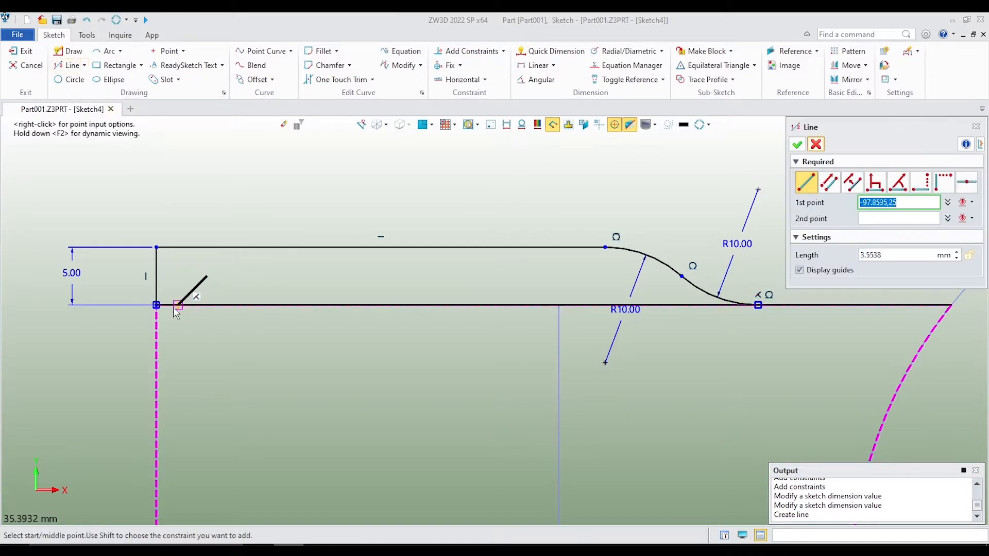
left_click(157, 306)
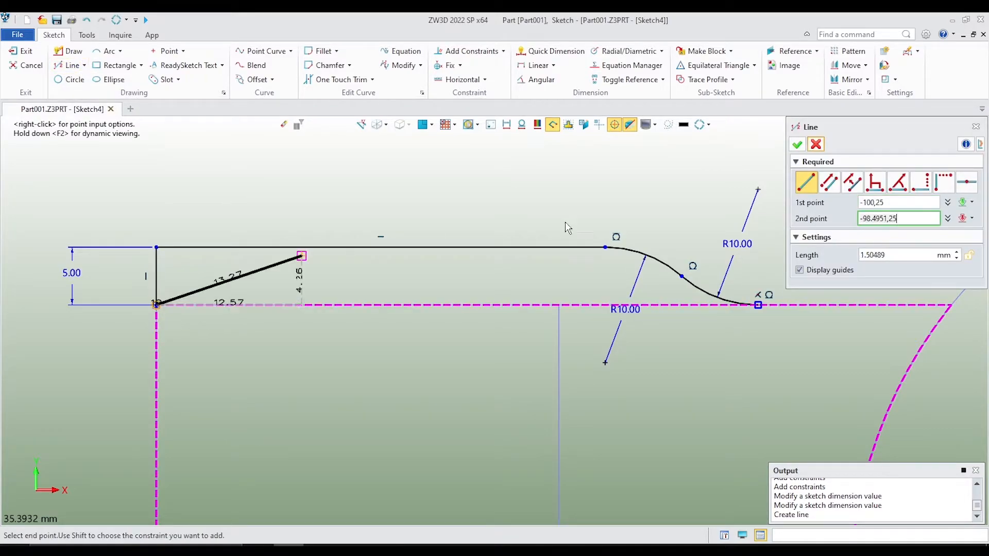
left_click(758, 305)
left_click(796, 145)
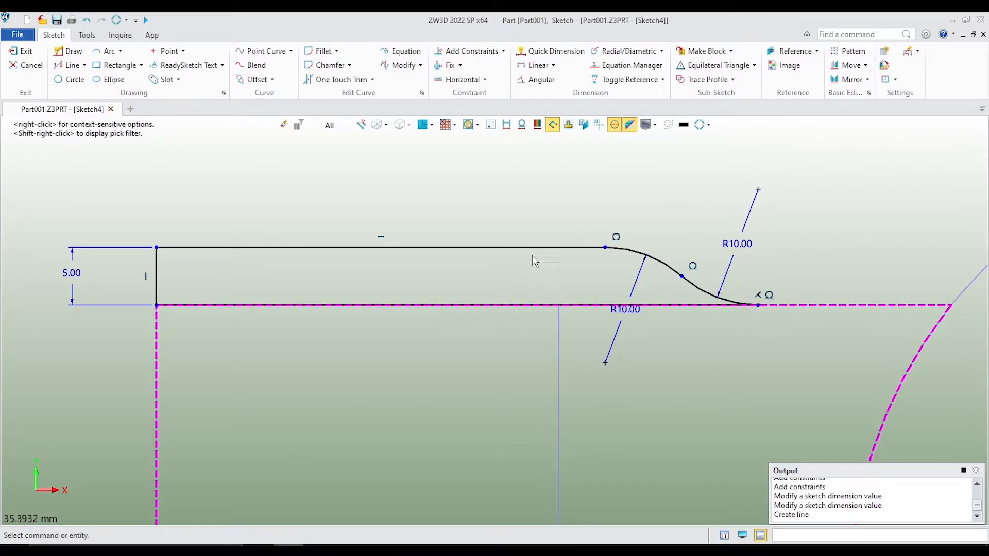
- Dimension the closing line on the pipe edge and set its length to 35 mm
right_click(496, 203)
left_click(513, 177)
left_click(444, 307)
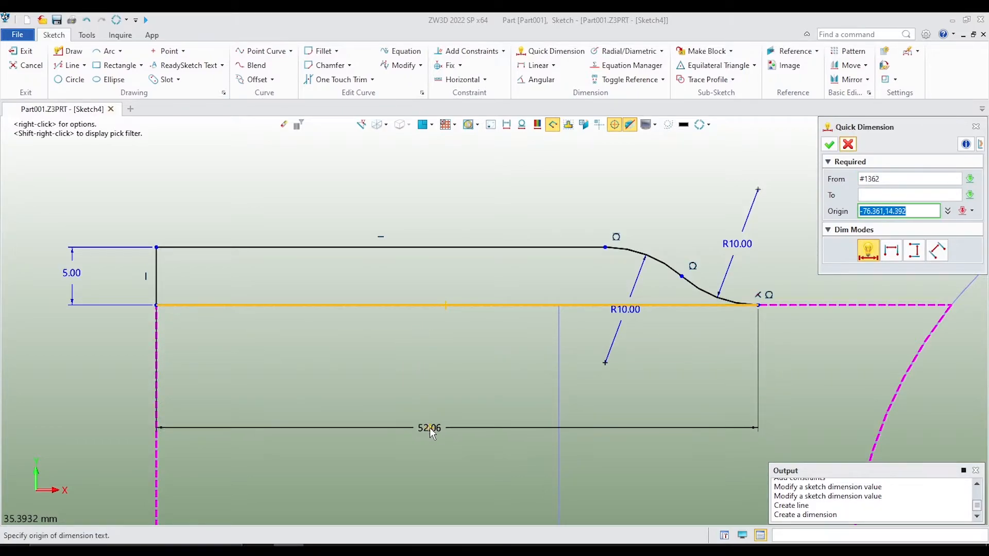
left_click(429, 427)
type("35")
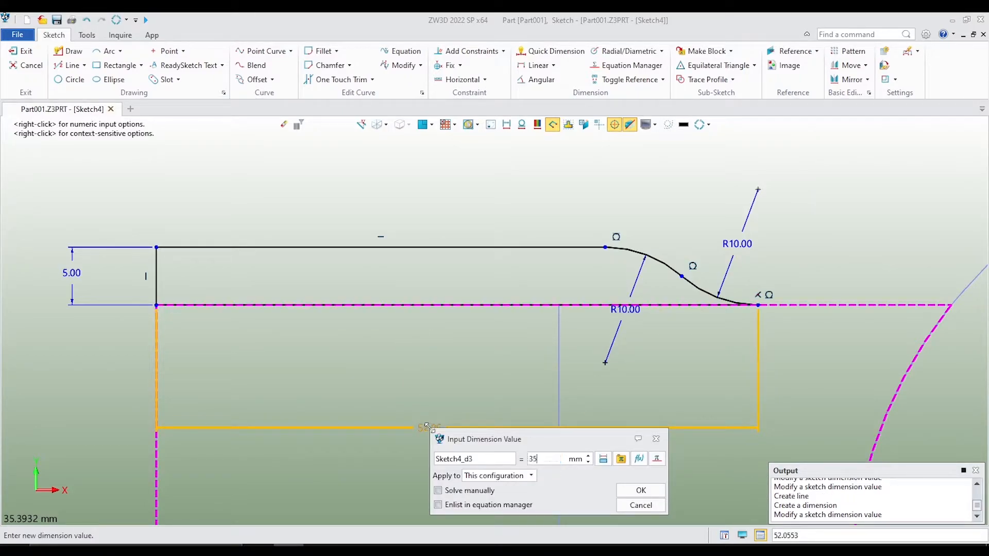
key("Return")
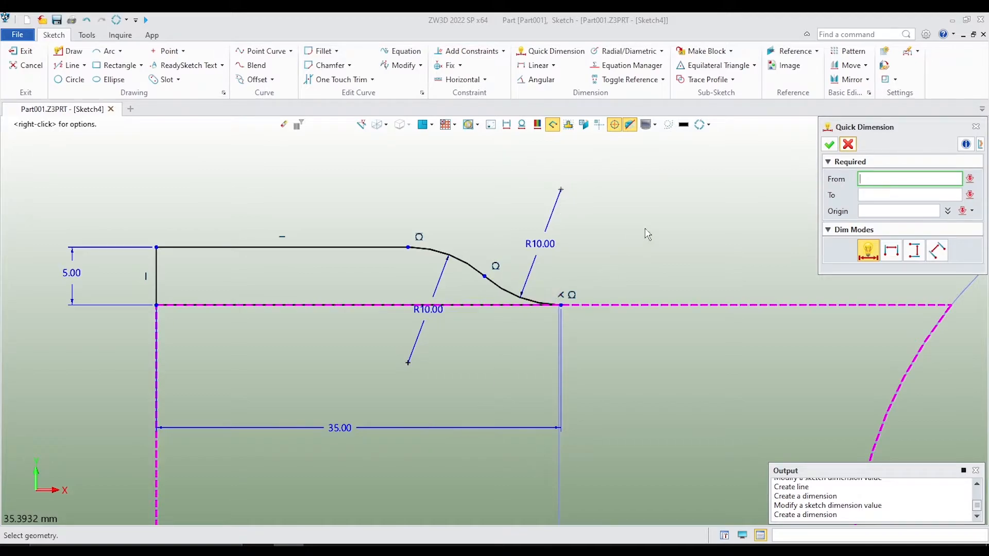
left_click(830, 144)
- Exit the finished profile sketch and switch the part back to shaded display
mouse_move(407, 225)
middle_mouse_down()
mouse_move(500, 214)
mouse_move(461, 206)
mouse_move(506, 196)
mouse_move(486, 177)
middle_mouse_up()
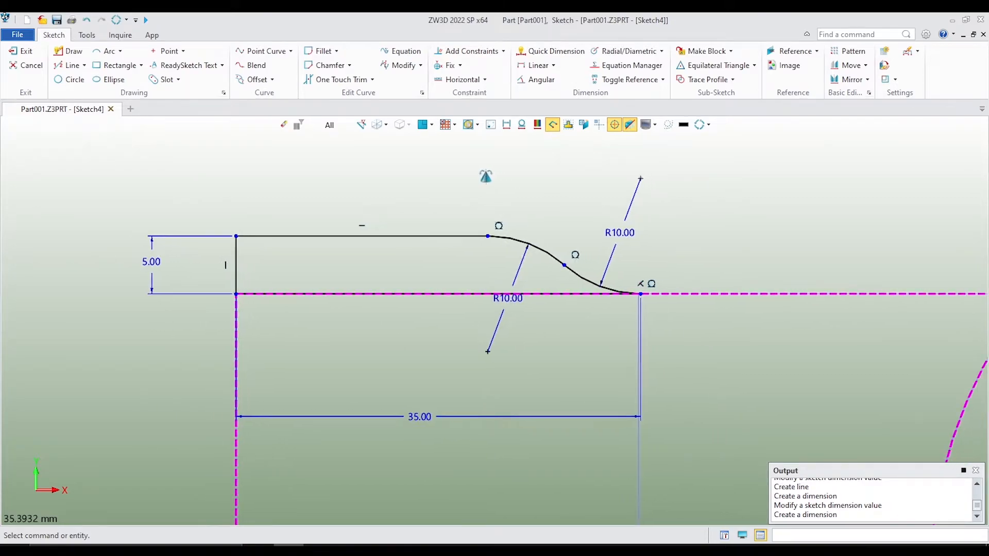
right_click(486, 178)
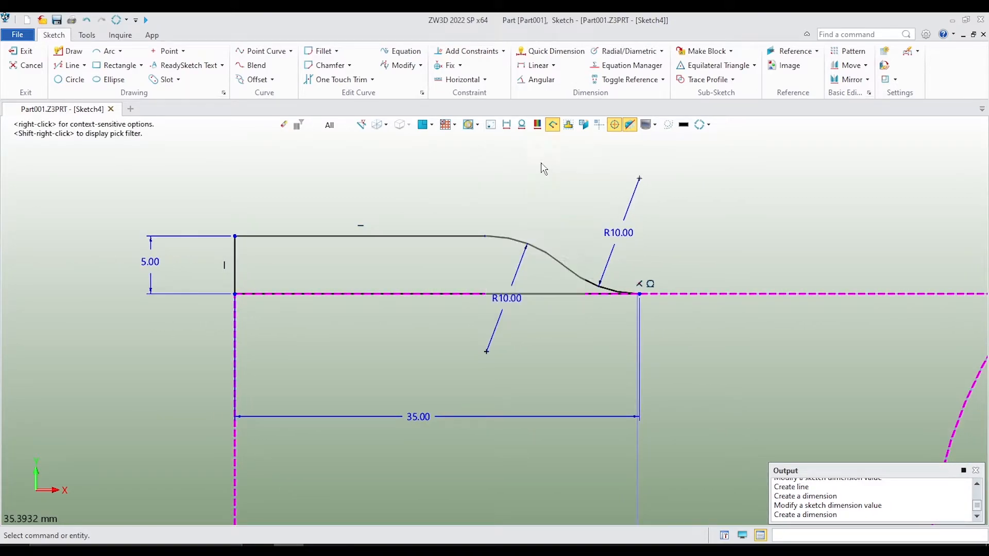
left_click(543, 167)
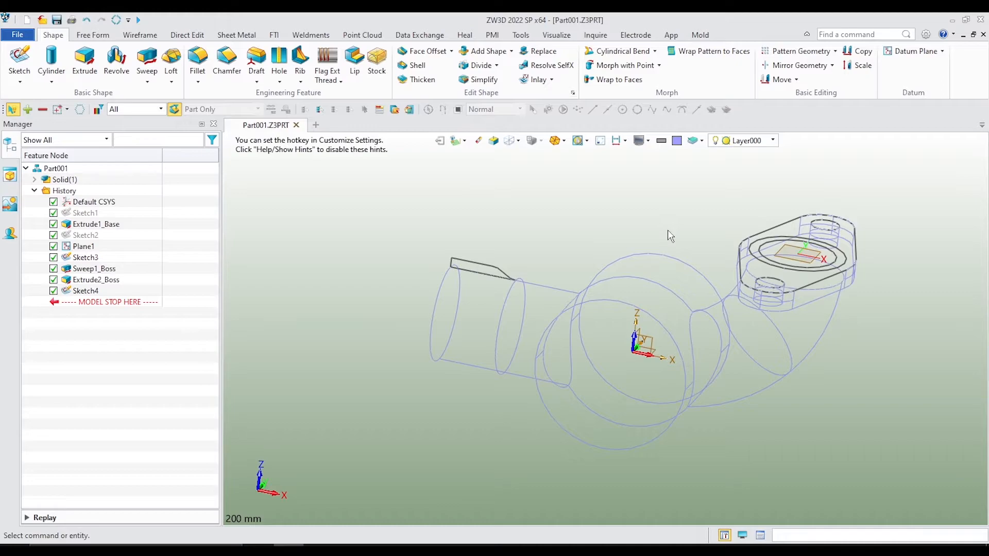
key("ctrl+f")
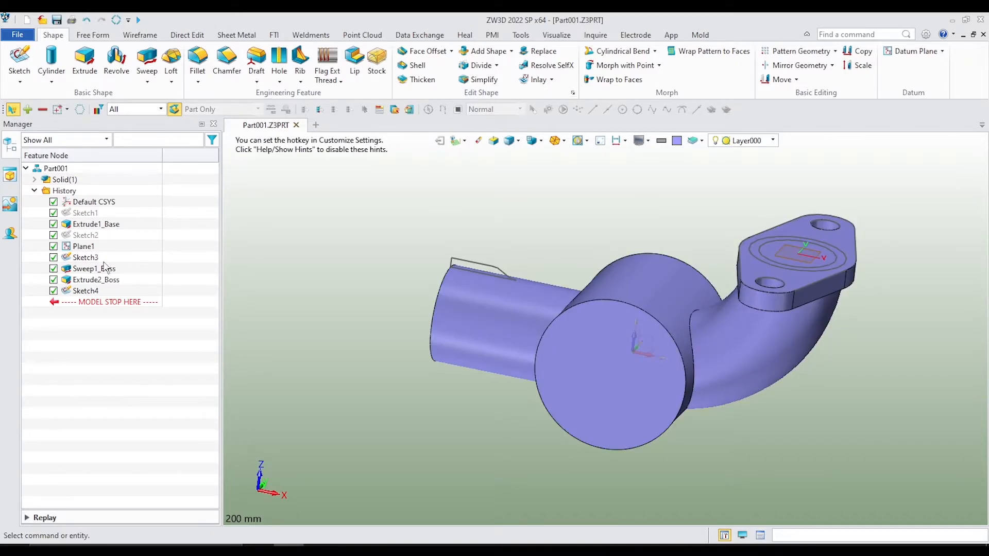
- Revolve the new profile sketch one-sided through 360 degrees about the X axis and add it to the solid
left_click(89, 291)
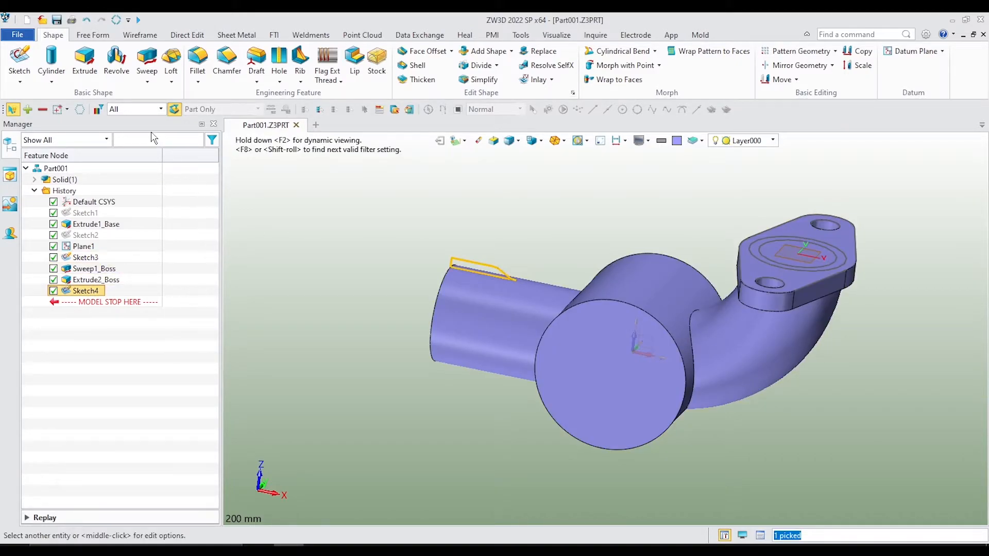
left_click(116, 62)
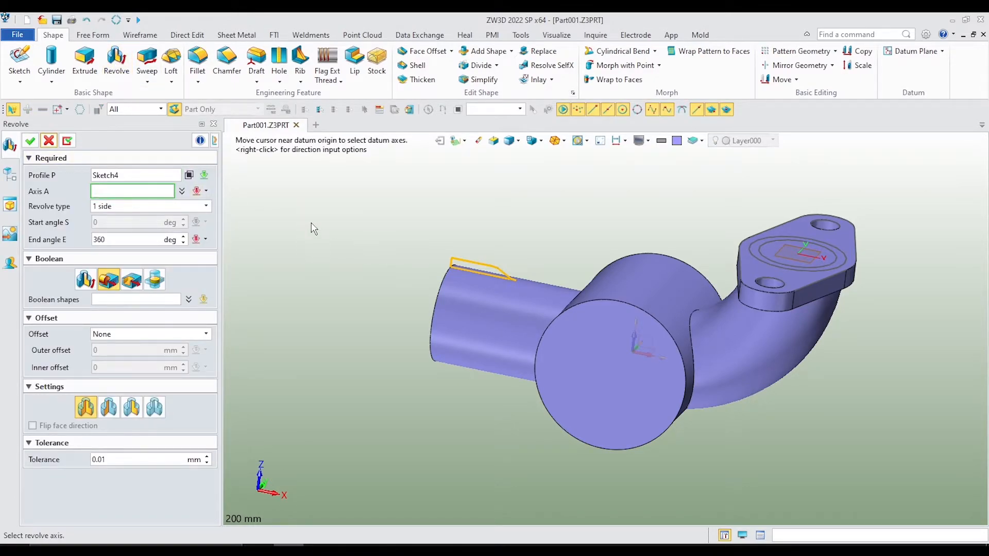
left_click(641, 361)
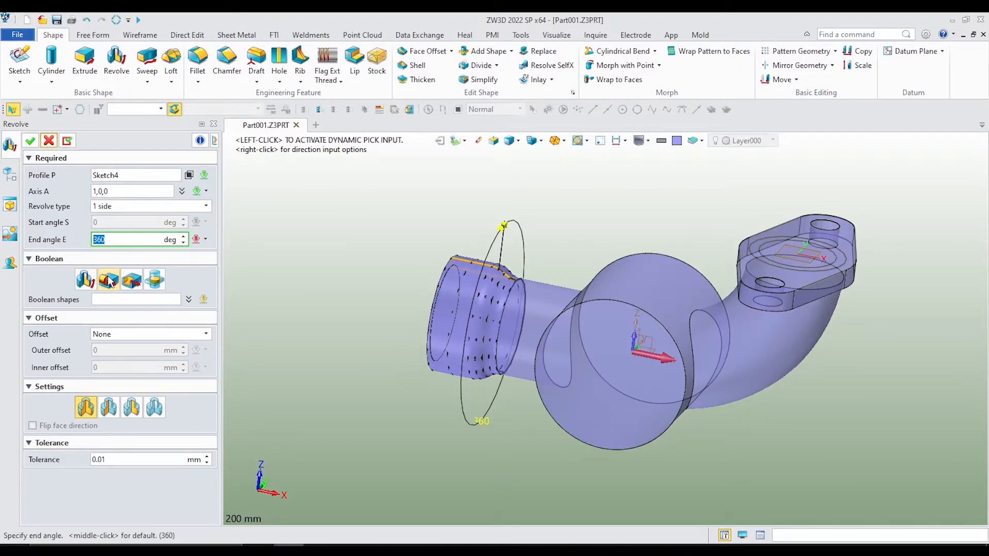
left_click(31, 141)
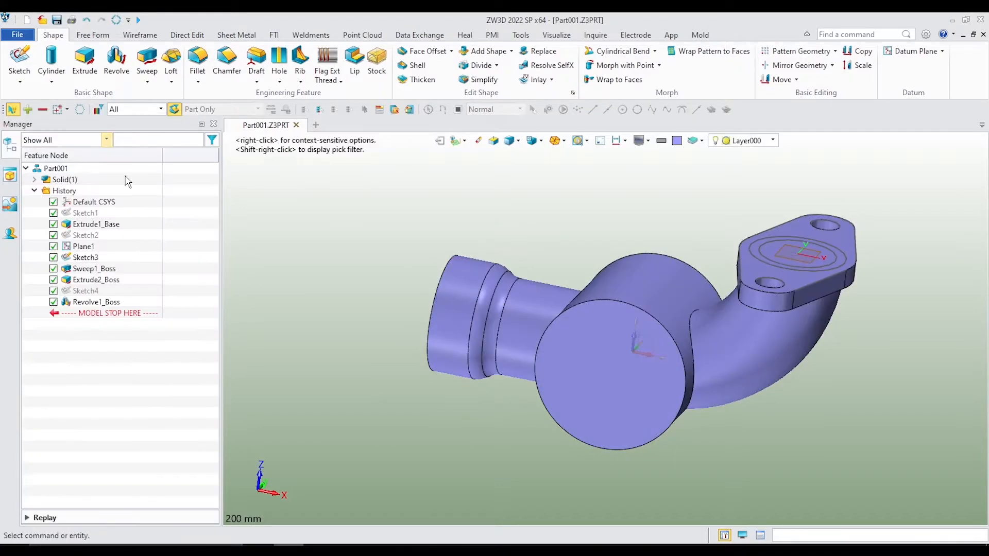
- Start a new sketch on the large cylinder's front circular face and switch to wireframe display
middle_click_drag(544, 240, 517, 229)
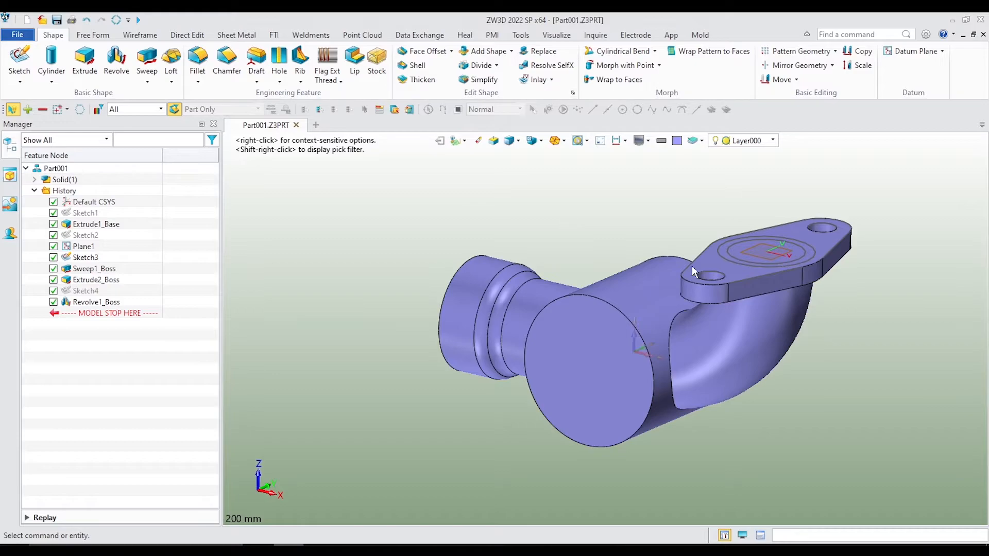
right_click(437, 225)
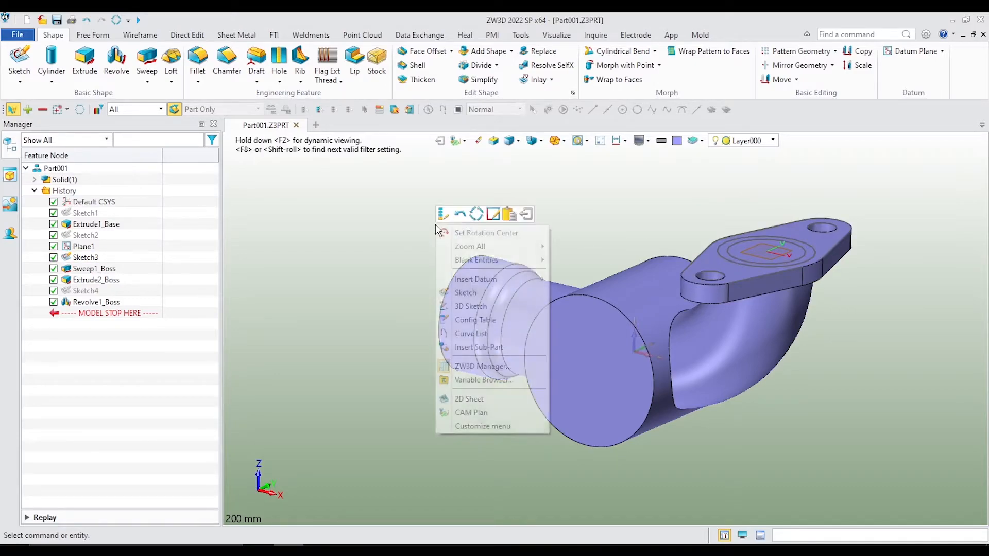
left_click(471, 294)
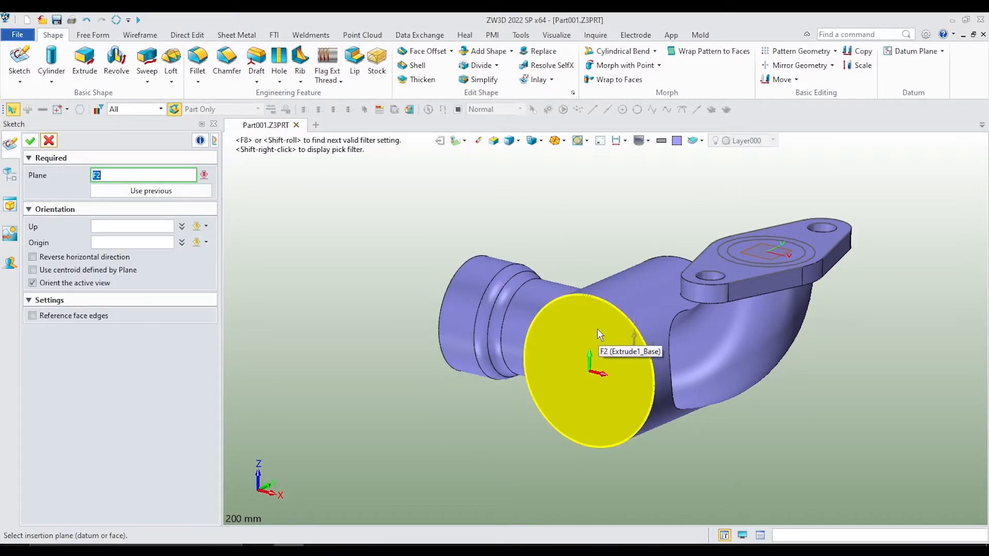
left_click(597, 329)
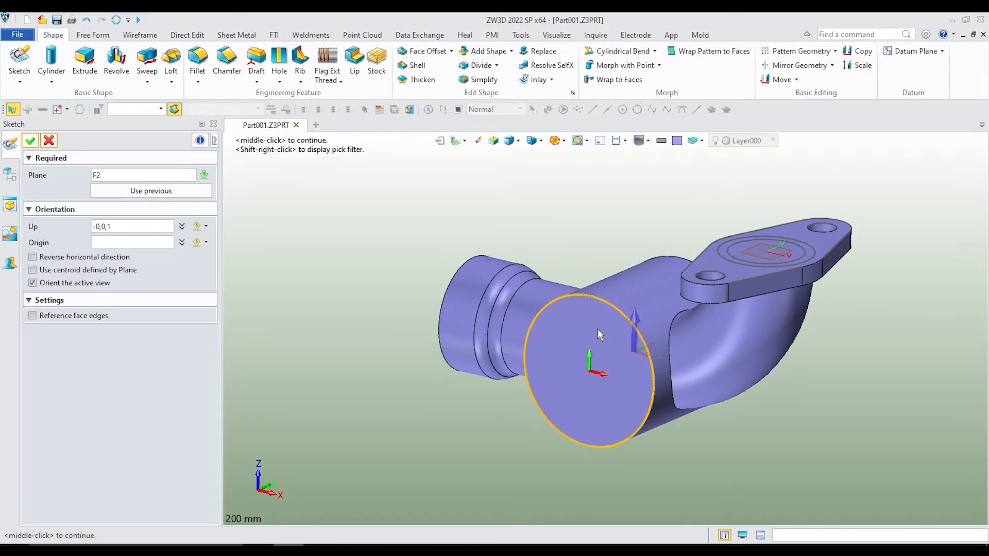
middle_click(479, 219)
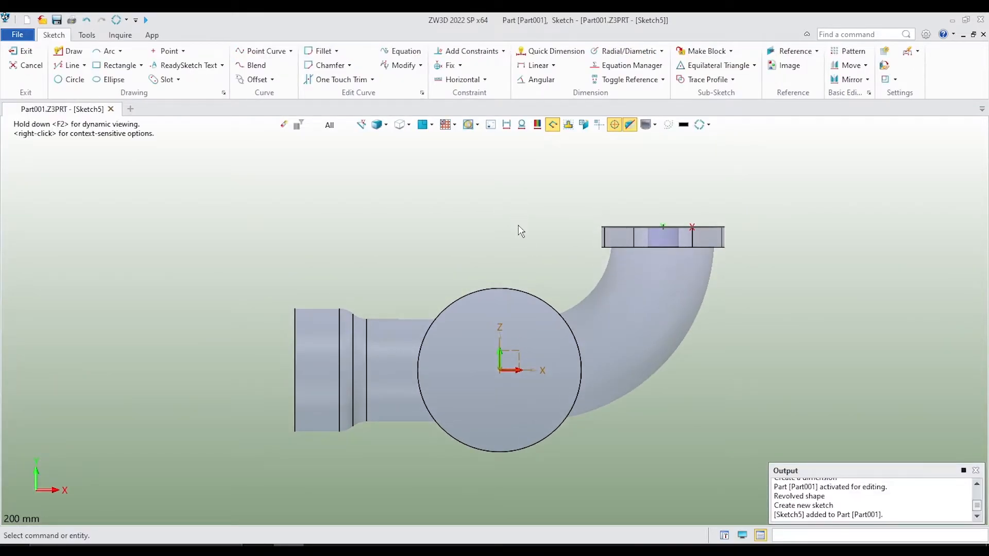
key("ctrl+f")
scroll(476, 307, "up", 2)
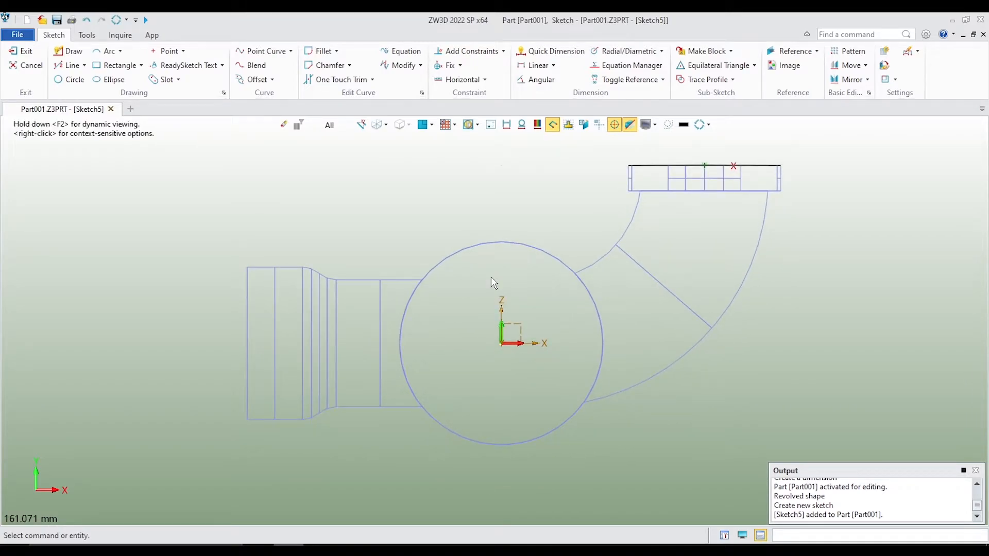
- Draw a 60 mm diameter circle centred on the sketch origin of the large cylinder's face
middle_click_drag(490, 277, 486, 256)
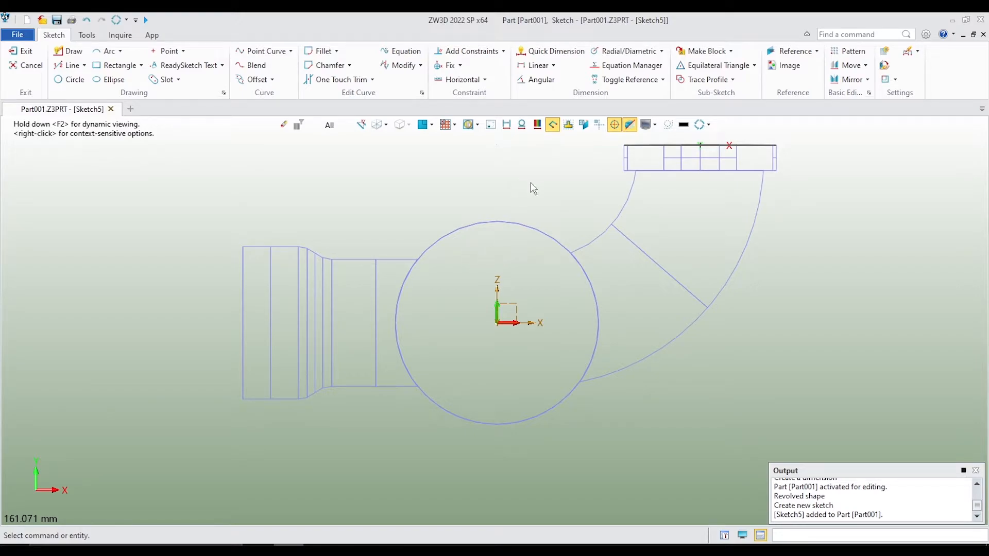
left_click(68, 80)
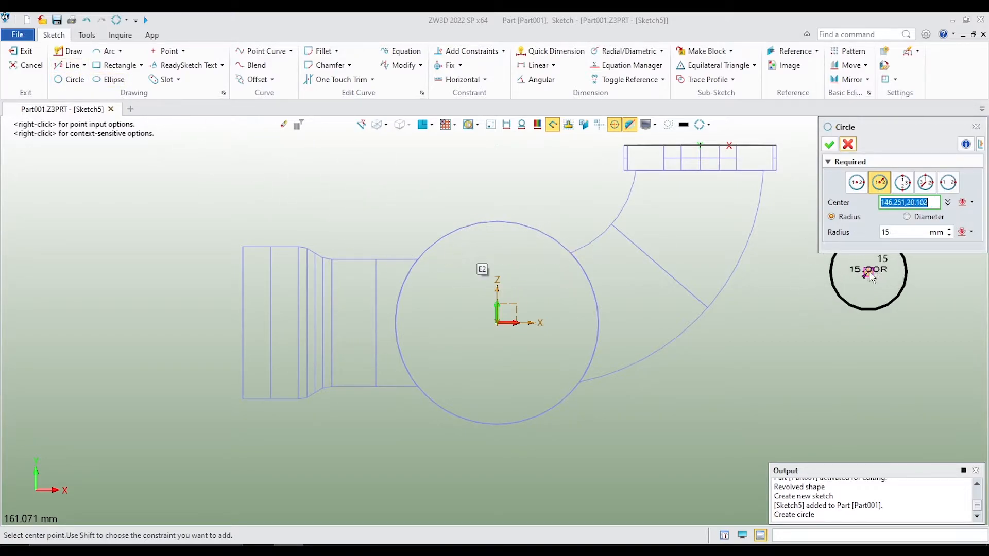
left_click(906, 217)
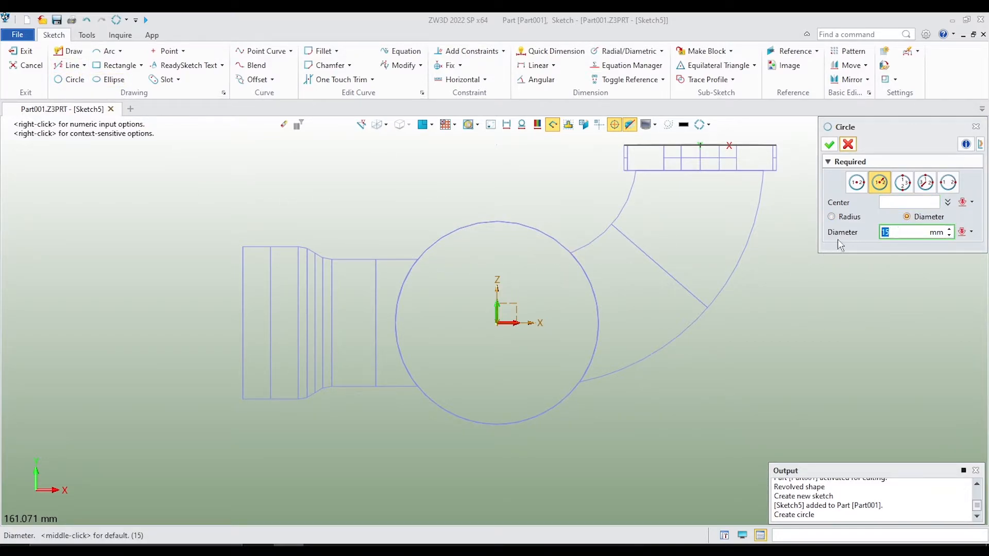
type("60")
key("Return")
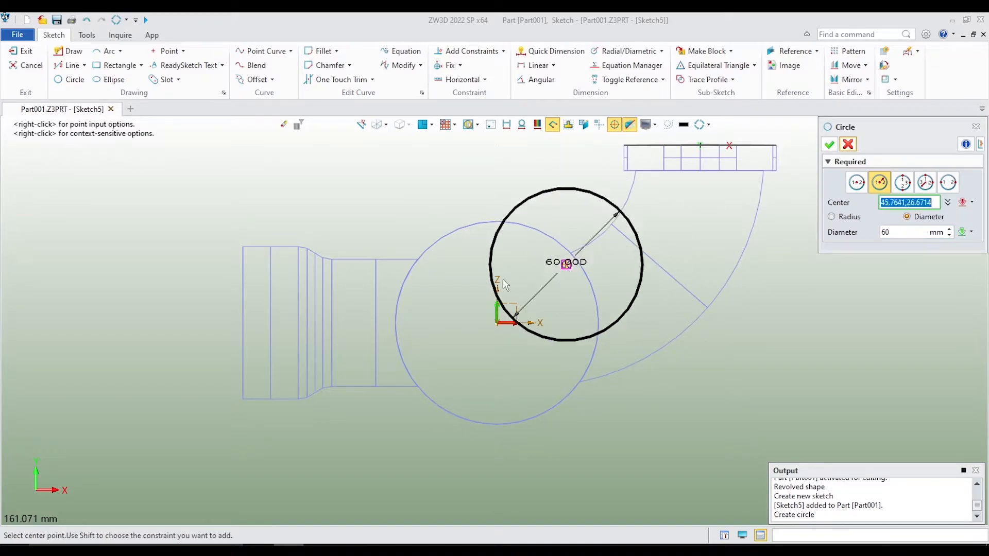
left_click(498, 322)
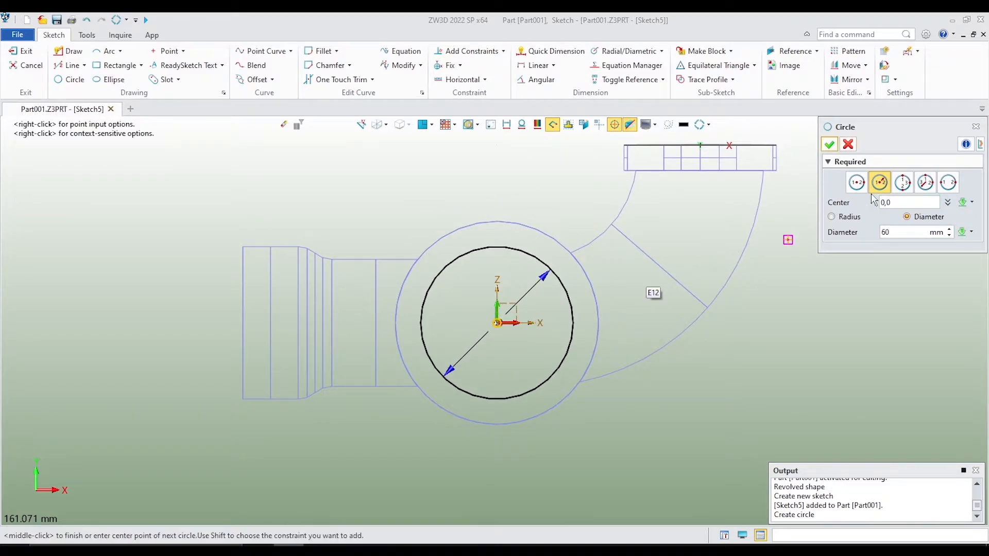
left_click(829, 145)
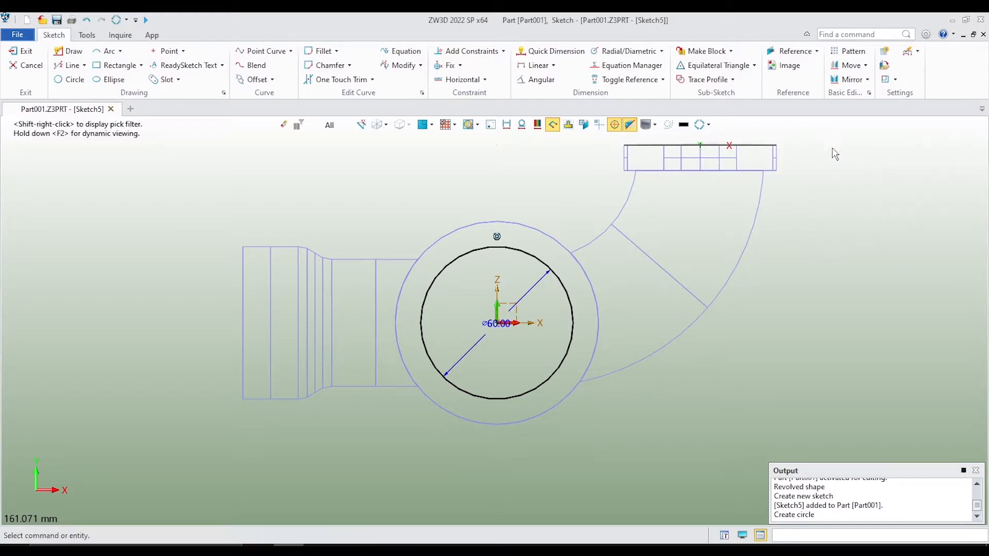
- Draw an 80 mm diameter circle centred on the origin, concentric with the 60 mm circle
scroll(562, 363, "down", 1)
scroll(544, 301, "up", 1)
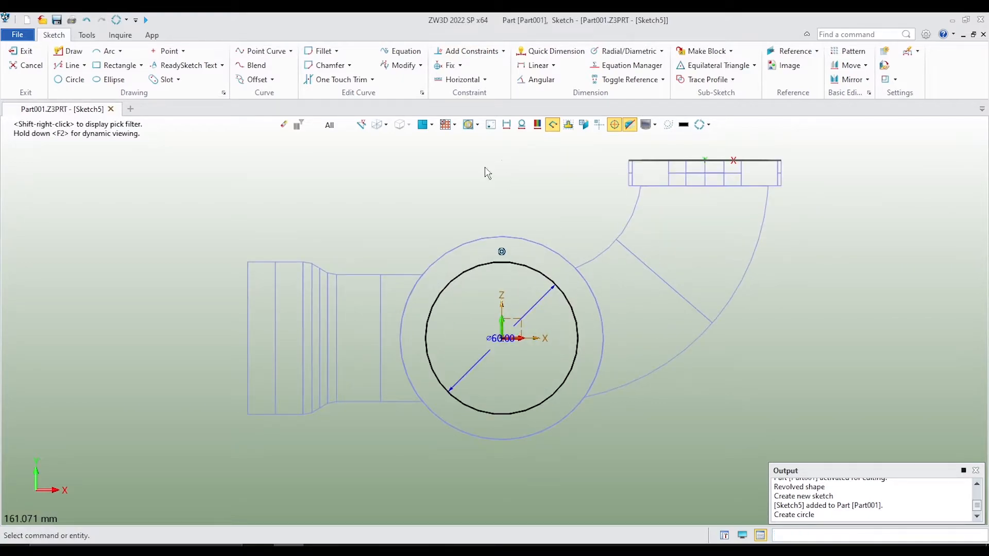
left_click(76, 80)
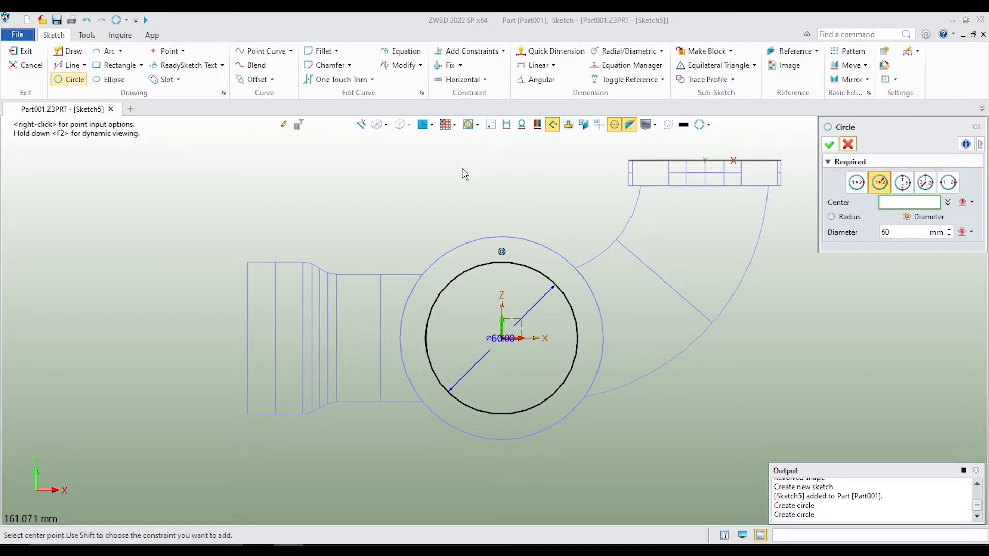
left_click(901, 231)
type("80")
left_click(907, 204)
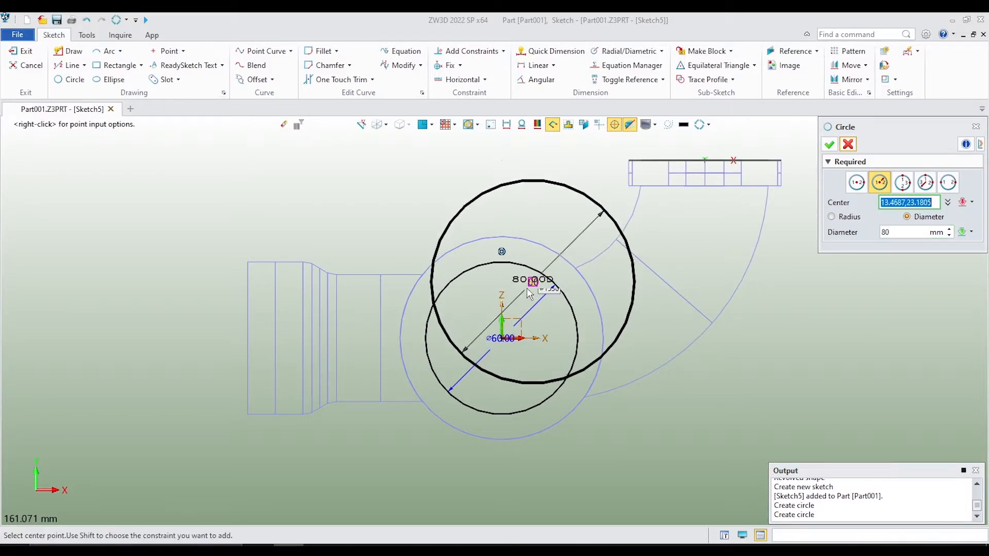
left_click(502, 338)
left_click(829, 144)
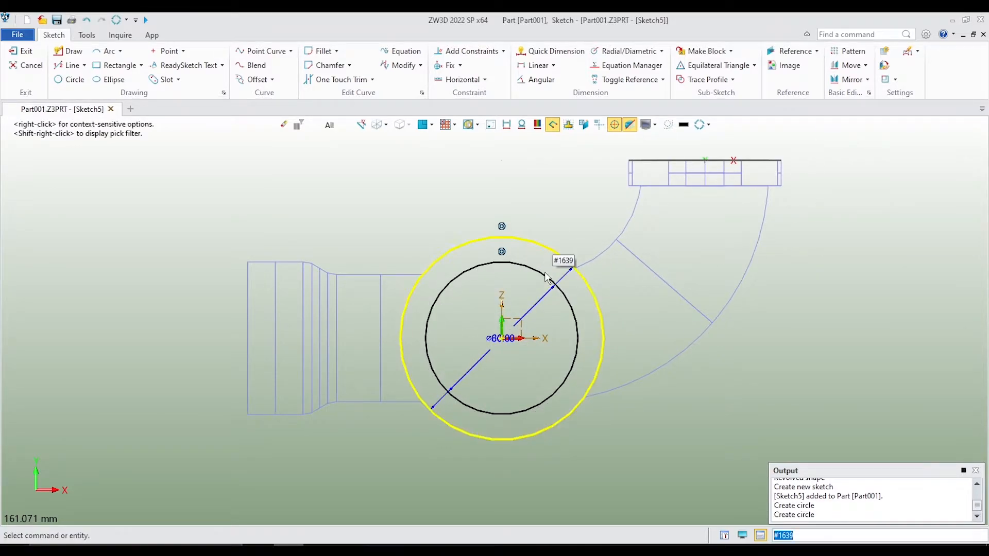
- Move the 60 mm and 80 mm diameter dimension texts outside the circles to the upper right
left_click(539, 302)
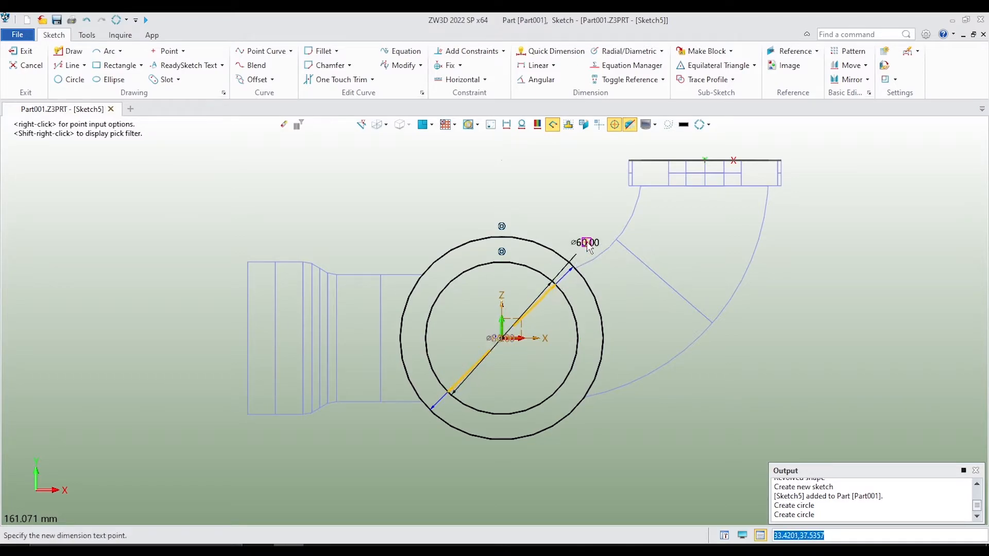
left_click(588, 247)
left_click(552, 304)
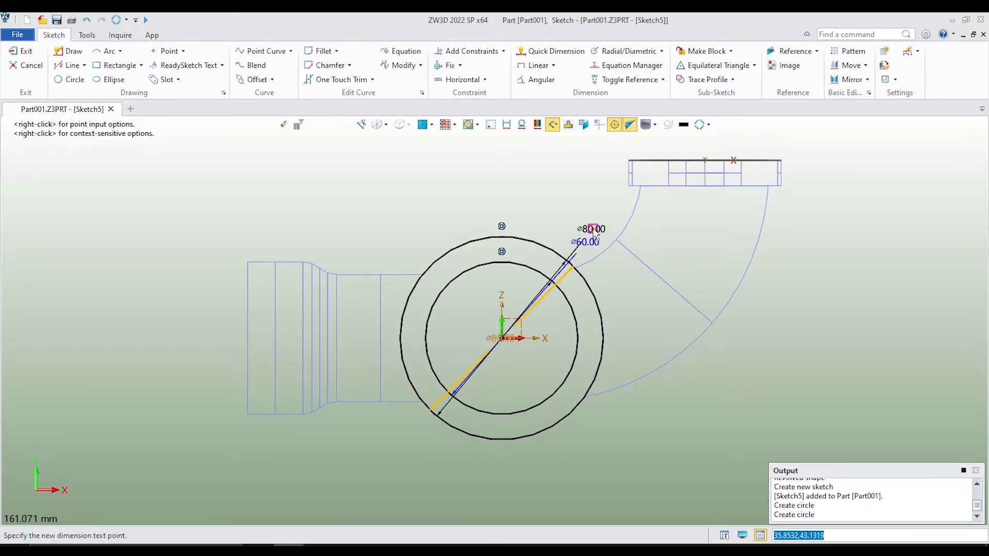
left_click(568, 226)
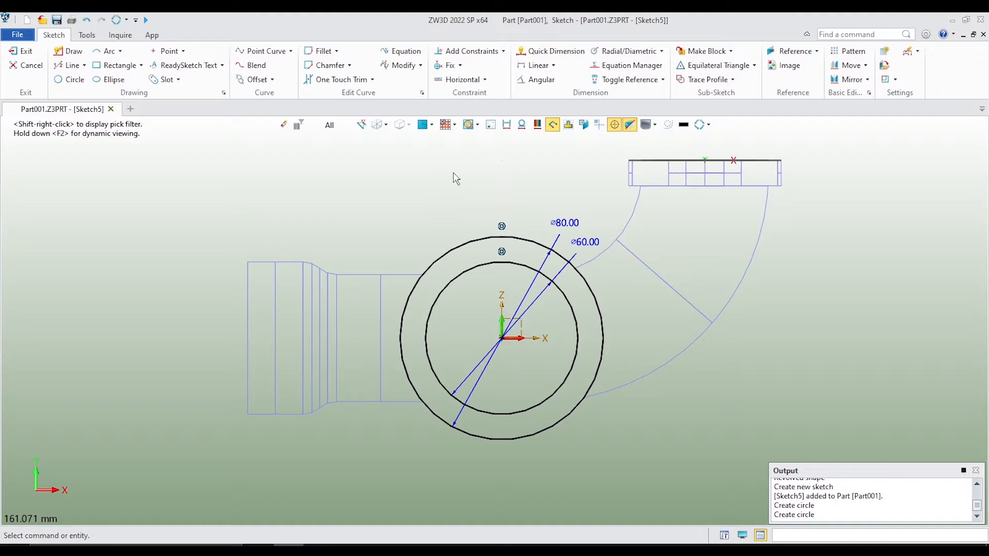
- Draw a third concentric circle of 100 mm diameter centred on the origin
left_click(68, 79)
left_click(894, 231)
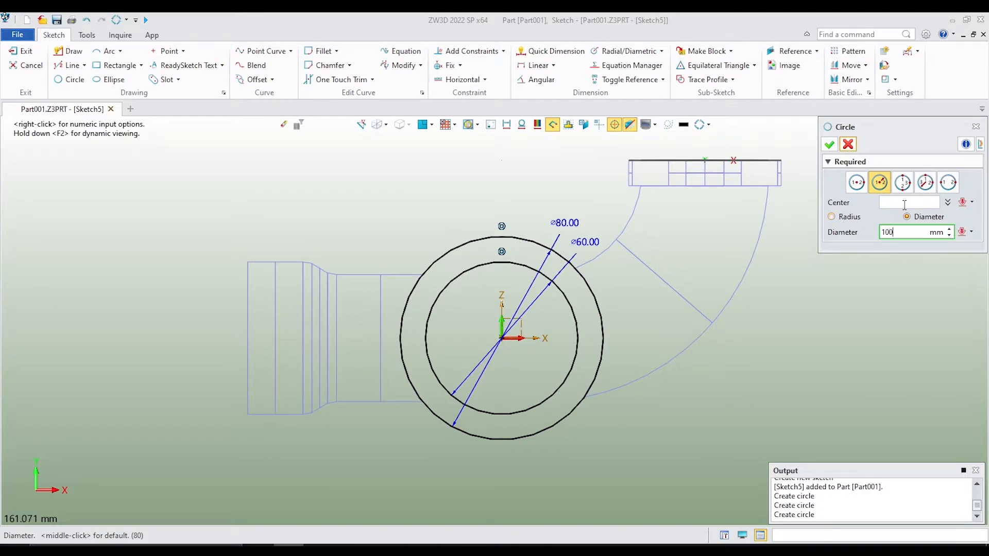
type("100")
key("Return")
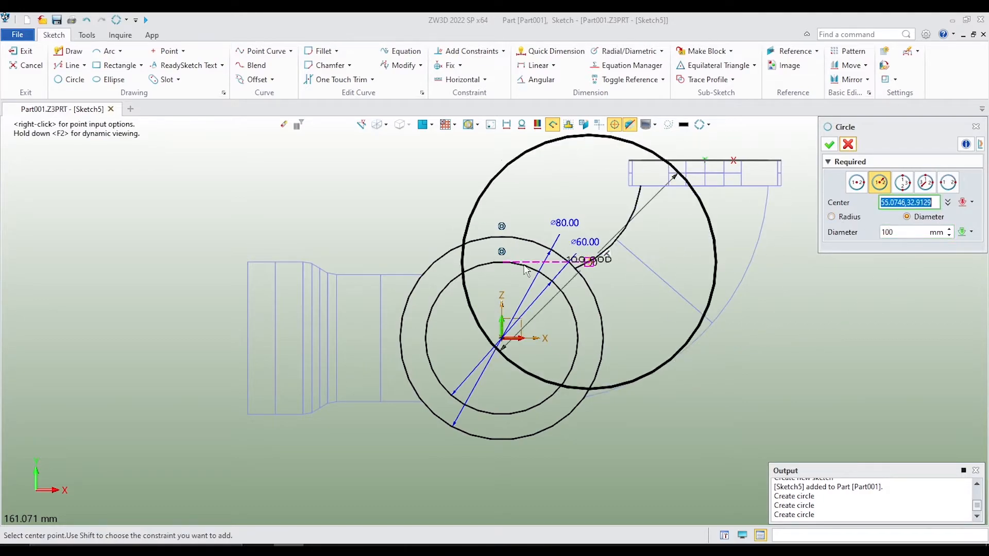
left_click(502, 338)
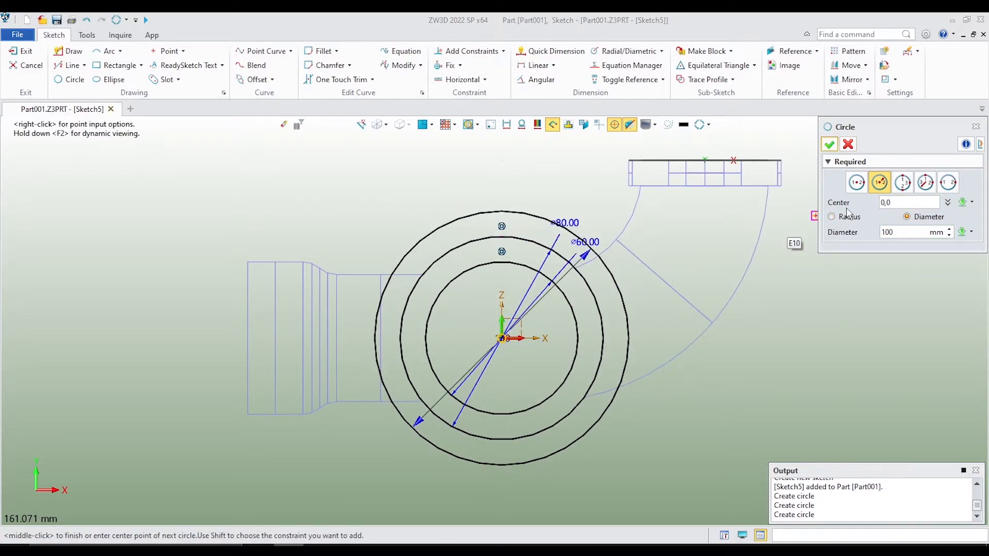
left_click(829, 145)
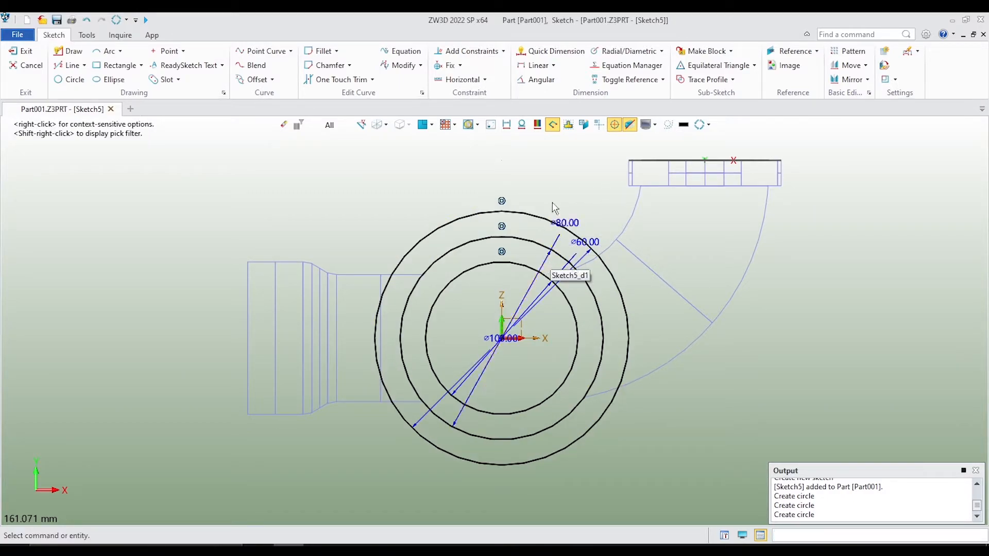
- Rearrange the 60, 80 and 100 mm diameter dimension texts side by side outside the outermost circle
left_click(563, 225)
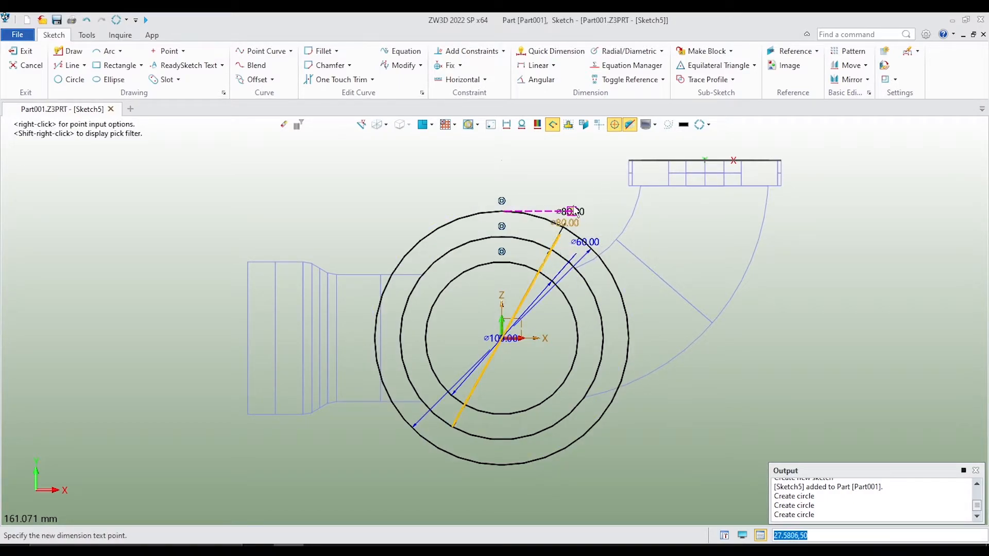
left_click(574, 208)
left_click(567, 269)
left_click(608, 212)
left_click(590, 239)
left_click(551, 192)
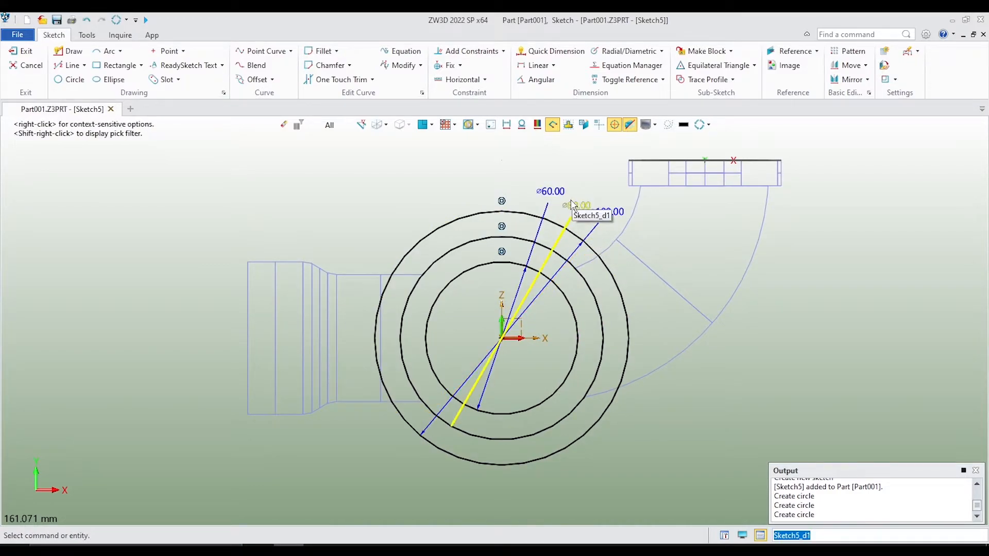
- Toggle the 100 mm circle to construction geometry
right_click(576, 237)
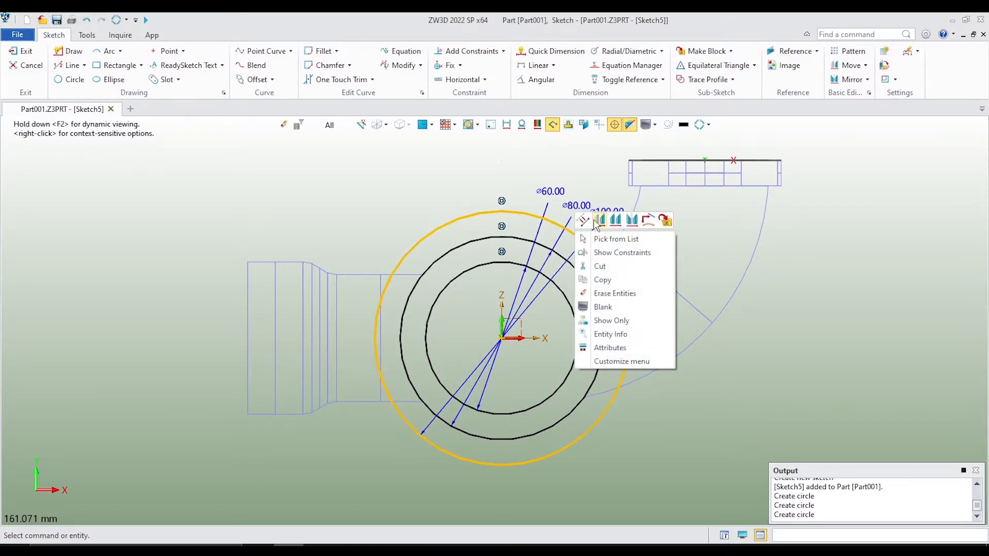
left_click(578, 219)
scroll(556, 175, "up", 2)
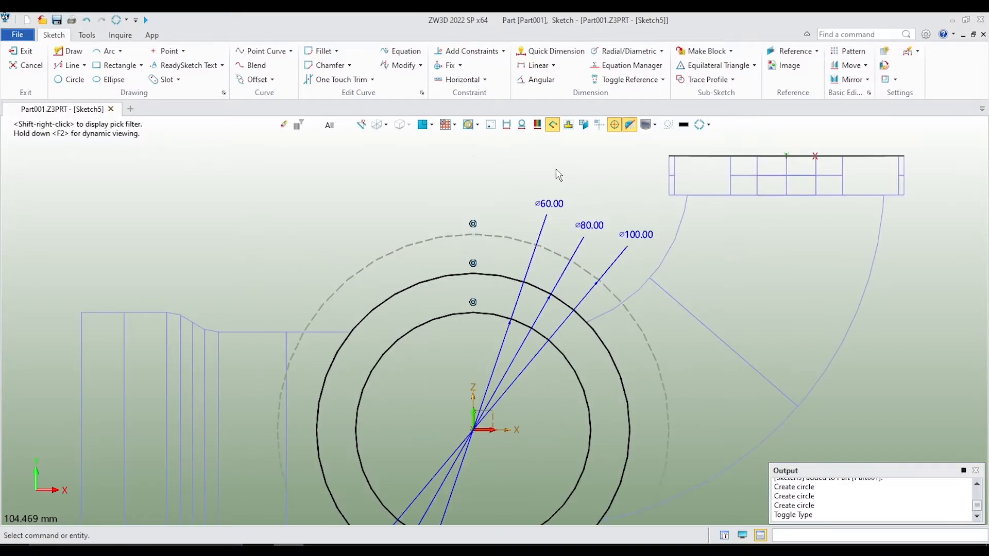
scroll(687, 278, "down", 1)
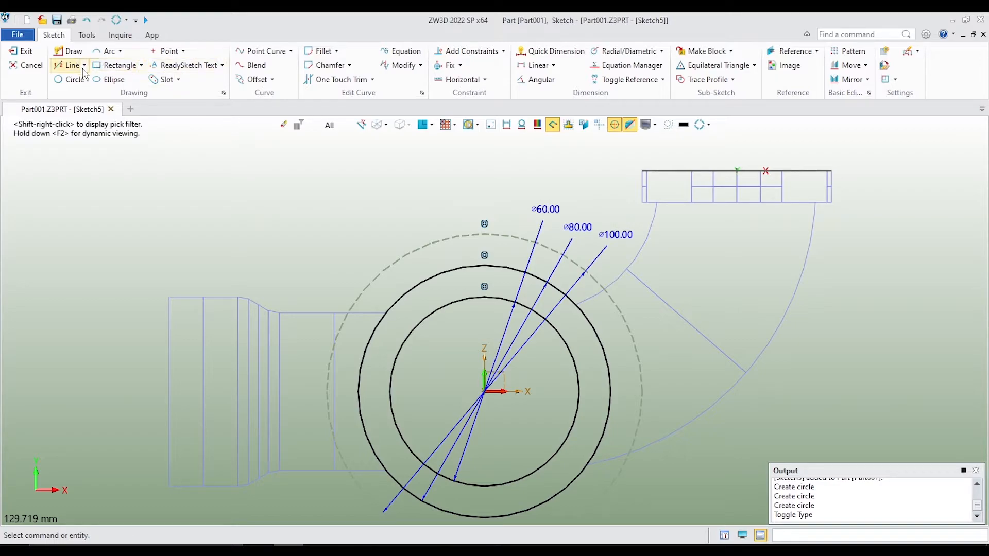
- Draw a 10 mm diameter circle centred on the top point of the 100 mm construction circle and move its dimension text outside it
left_click(72, 79)
left_click(914, 233)
left_click(913, 202)
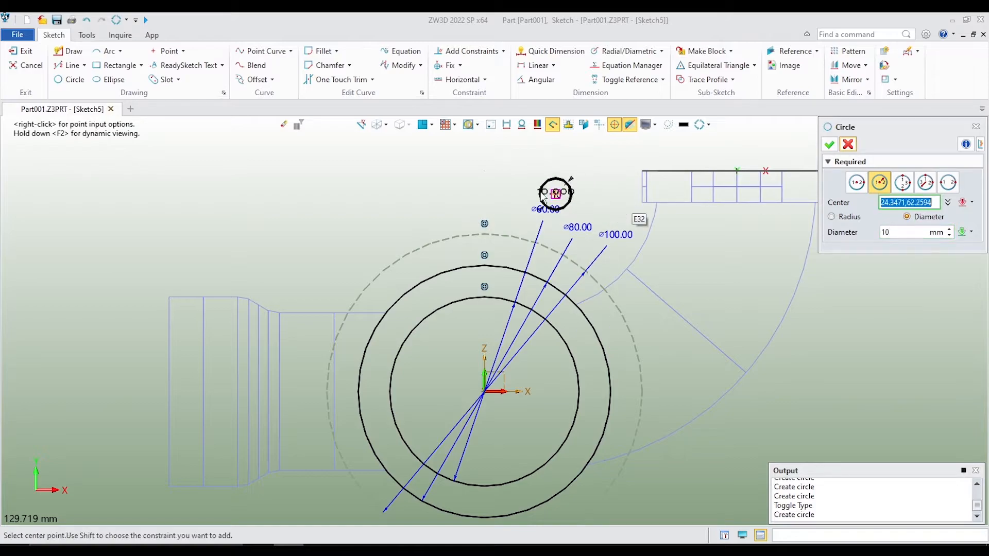
scroll(490, 195, "up", 2)
scroll(481, 164, "down", 2)
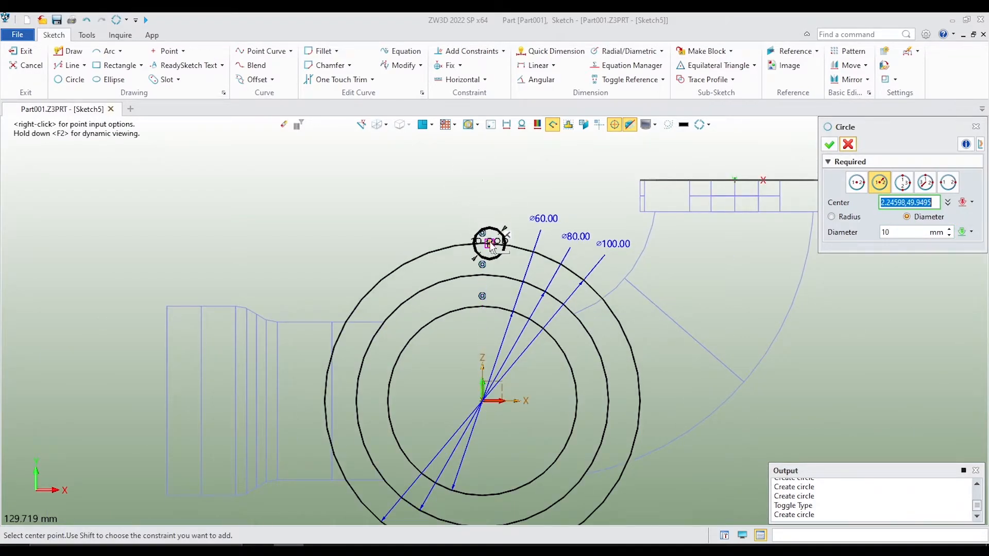
left_click(482, 246)
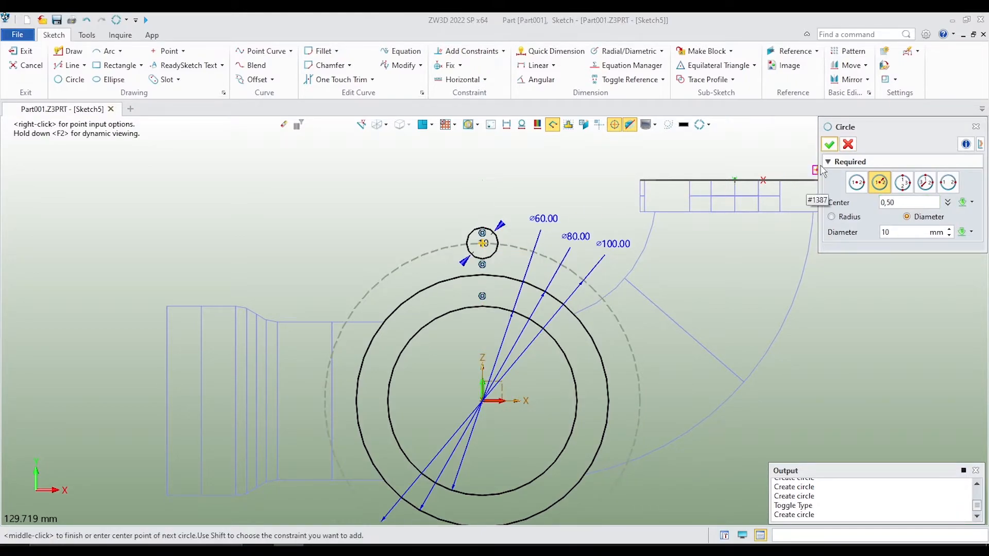
left_click(825, 142)
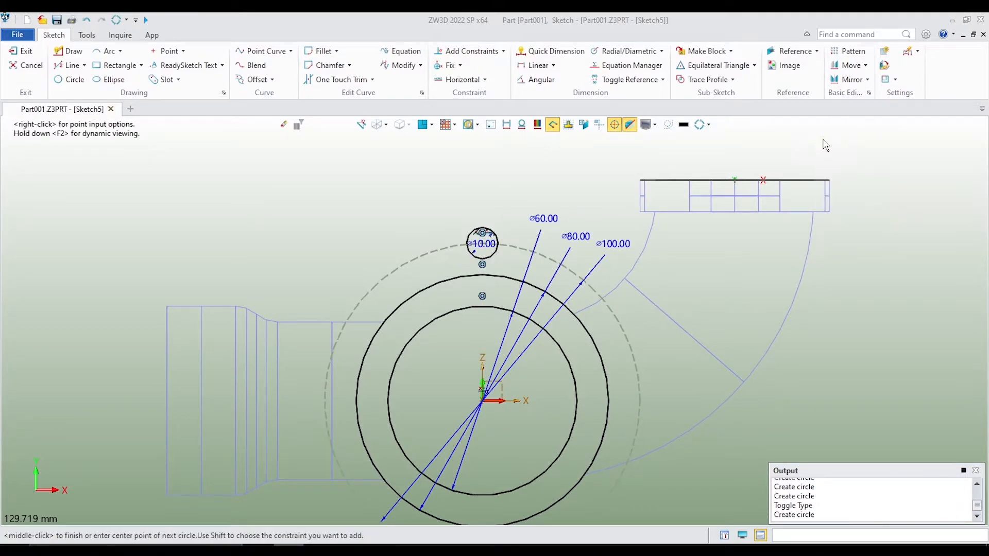
scroll(453, 225, "up", 3)
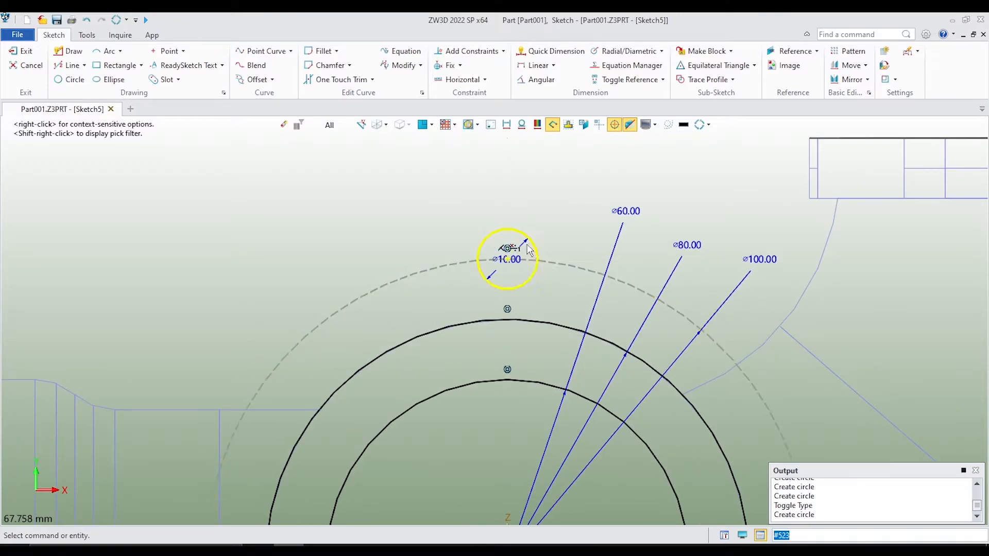
left_click_drag(521, 247, 536, 210)
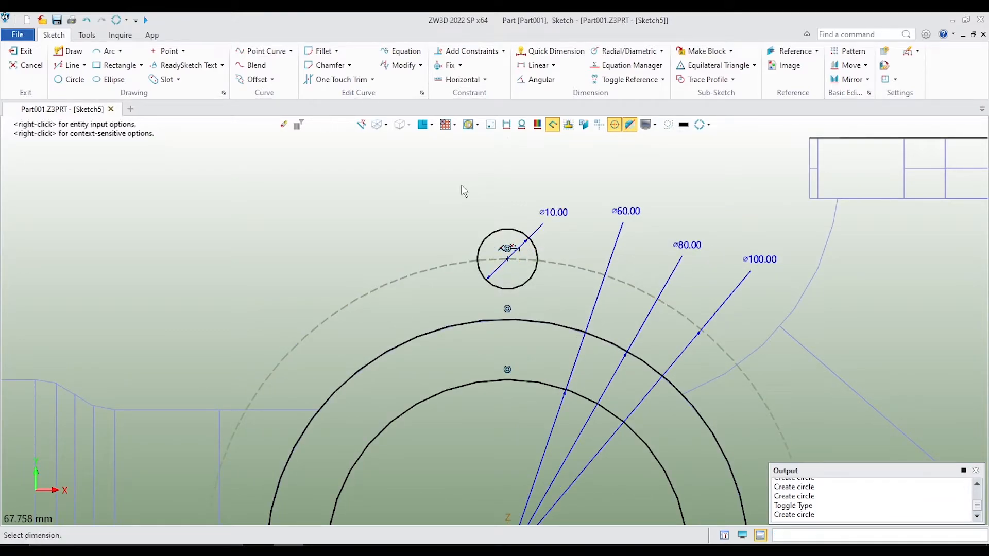
- Draw a circle of 10 mm radius concentric with the 10 mm diameter hole circle
left_click(69, 80)
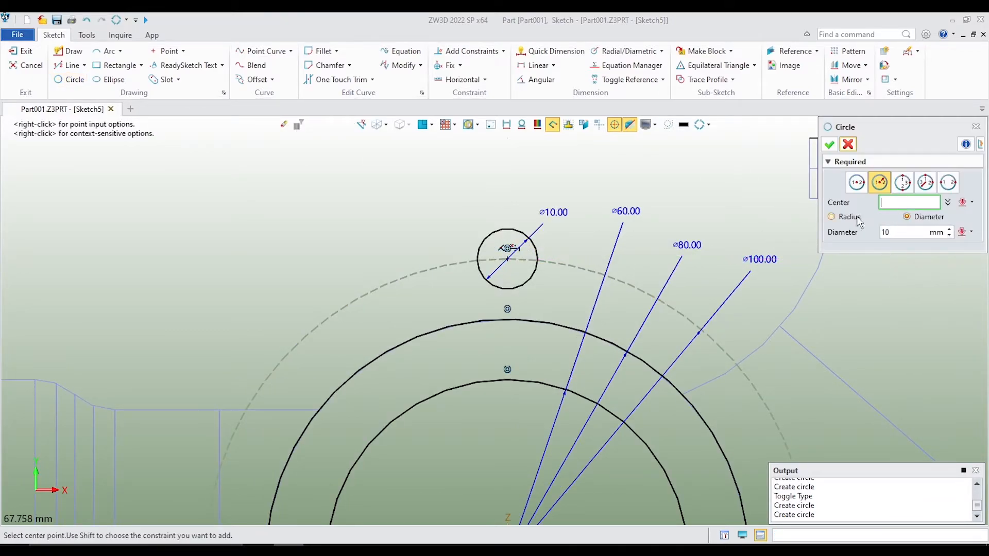
left_click(508, 260)
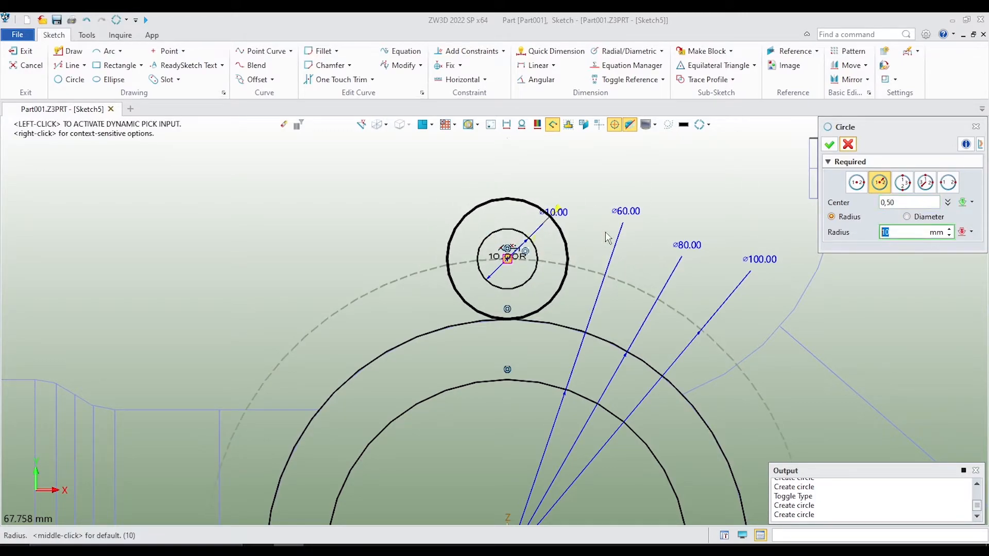
left_click(829, 144)
left_click(569, 221)
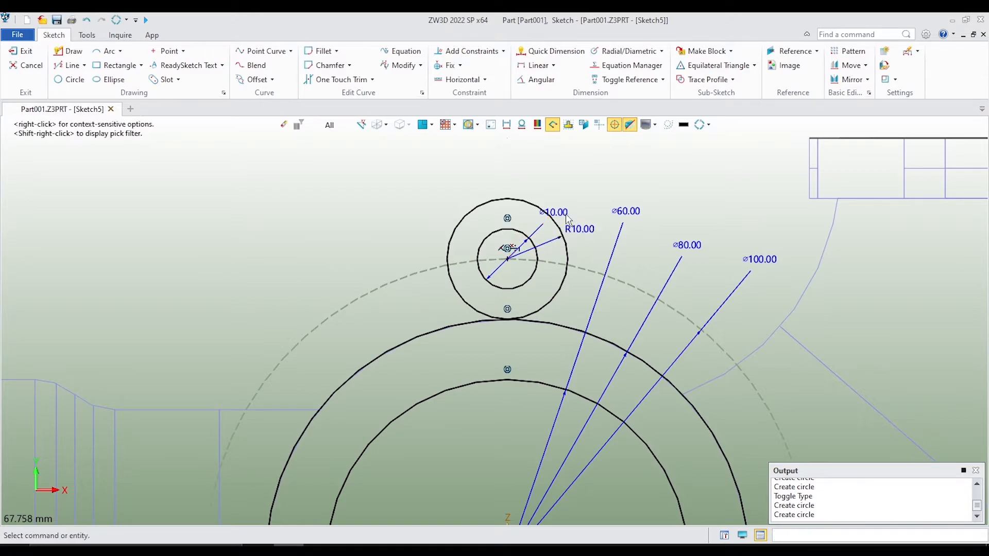
- Draw a vertical line about 11 mm long from the left quadrant of the 10 mm radius circle down to the 80 mm circle
scroll(419, 176, "down", 1)
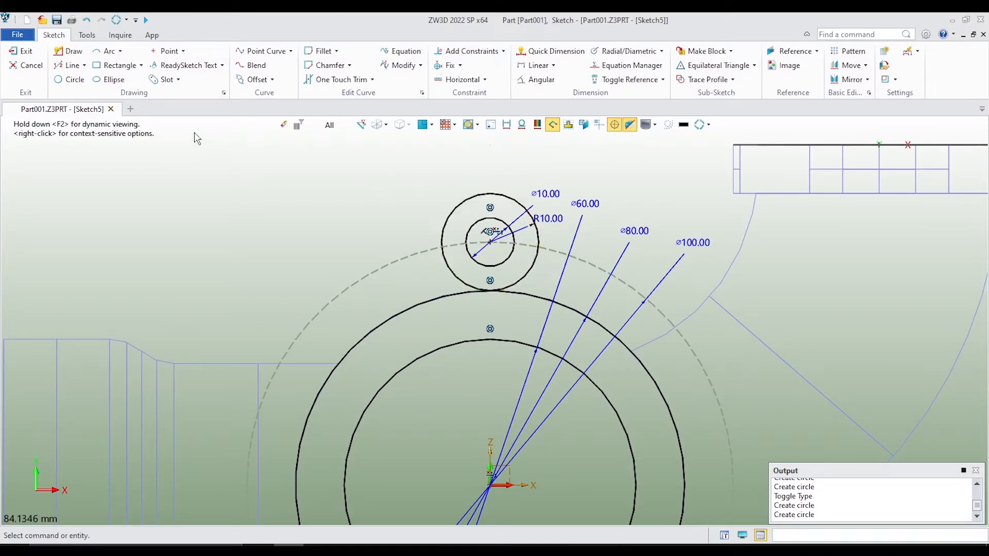
left_click(70, 65)
scroll(437, 224, "up", 2)
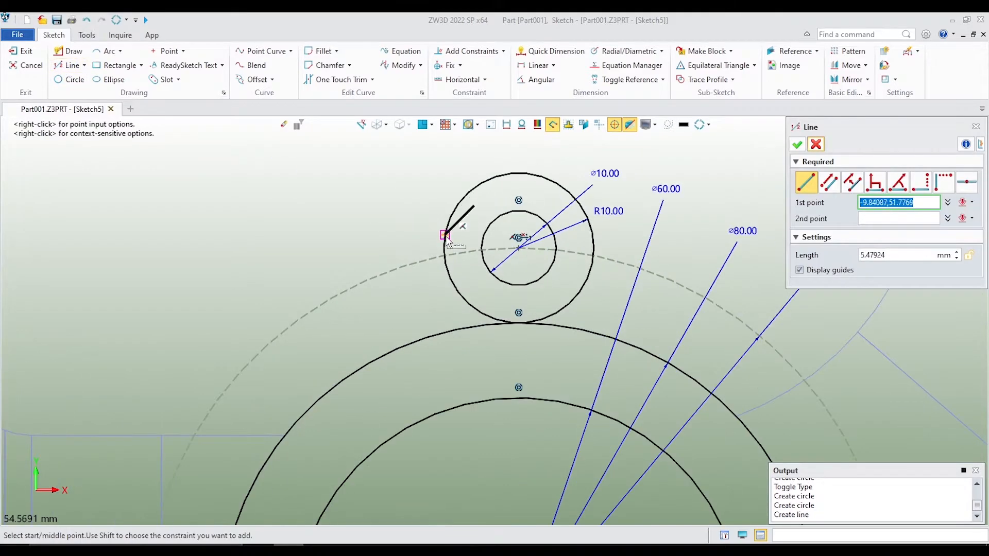
left_click(444, 248)
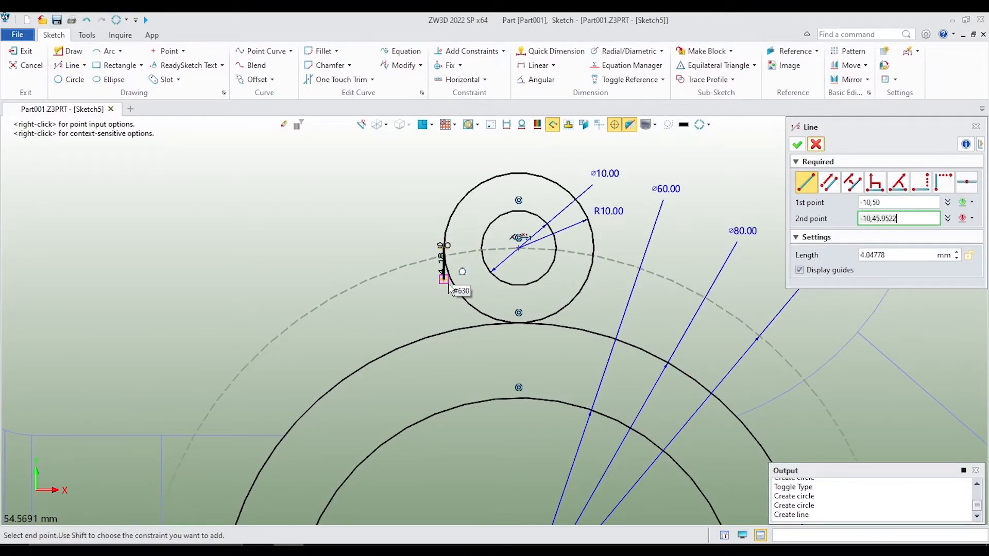
left_click(446, 335)
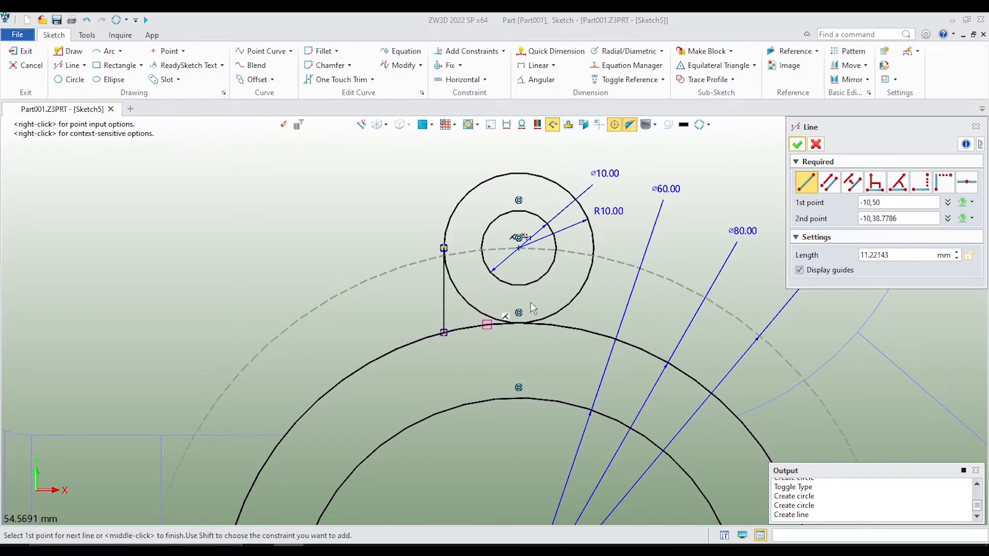
- Draw a vertical line about 11 mm long from the right quadrant of the 10 mm radius circle down to the 80 mm circle
left_click(594, 248)
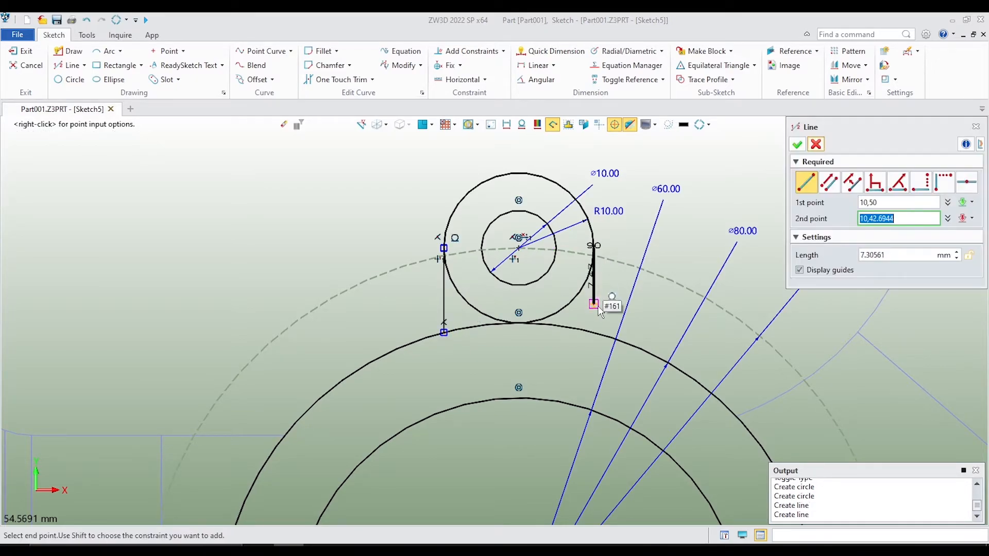
left_click(594, 333)
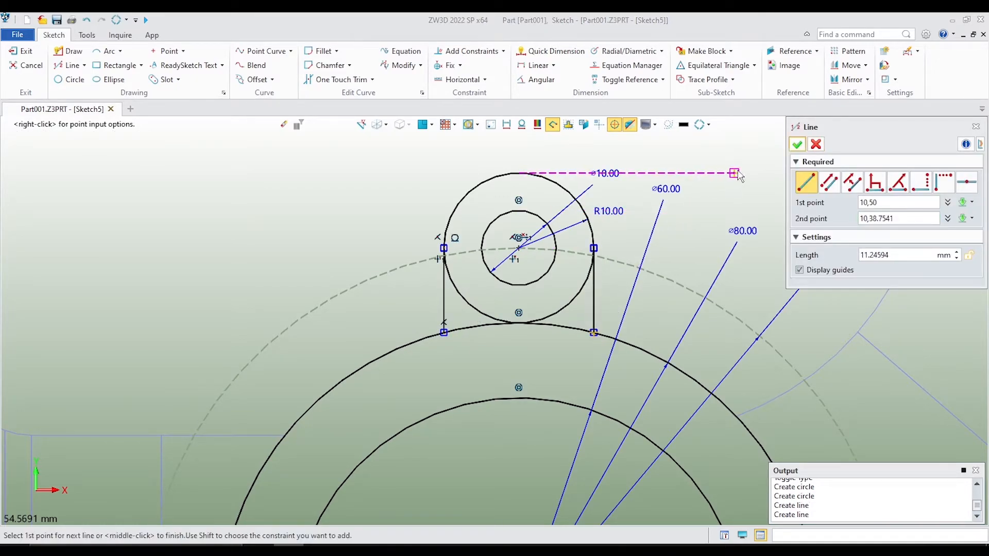
left_click(797, 146)
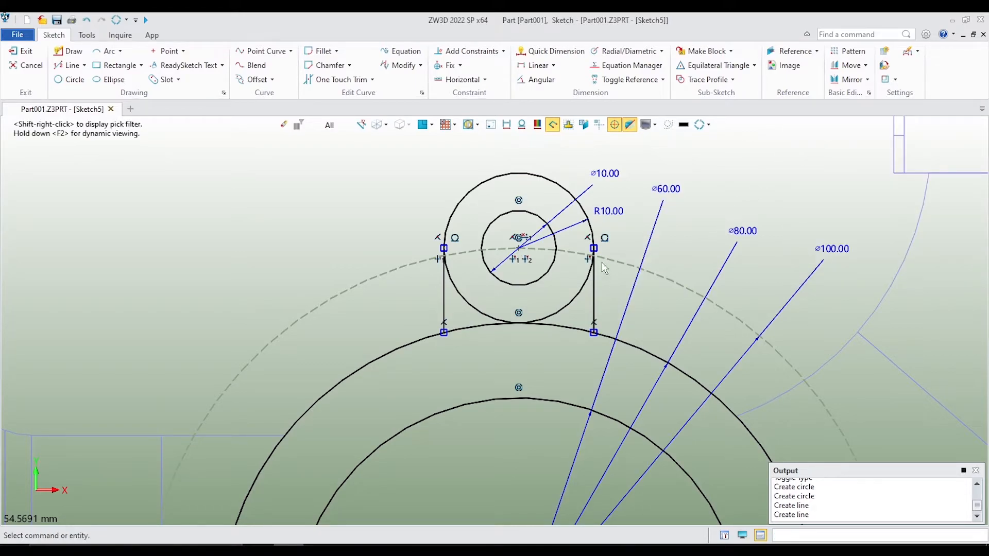
- Trim away the lower half of the 10 mm radius circle and the 80 mm circle's arc between the two vertical lines
left_click(353, 81)
scroll(559, 328, "up", 3)
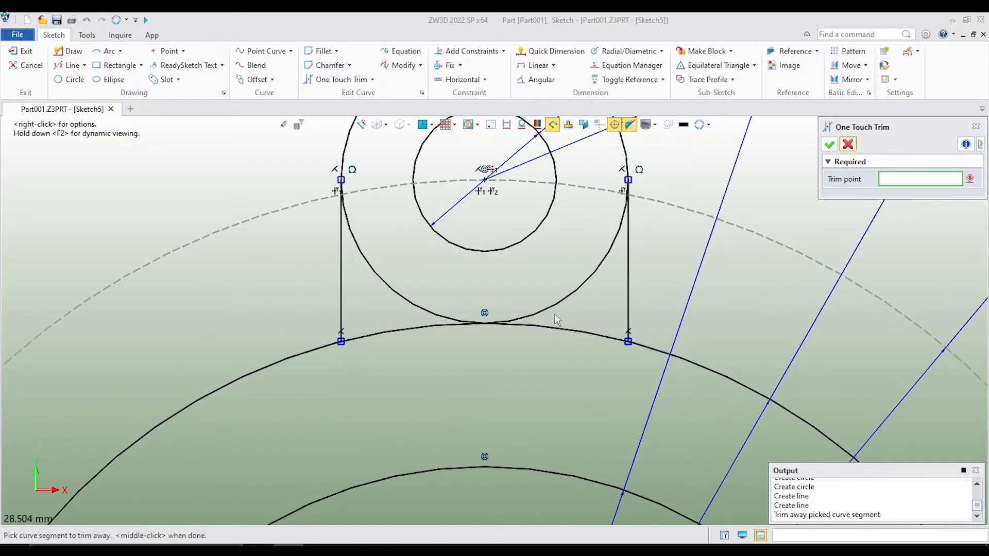
left_click(581, 276)
scroll(467, 364, "down", 1)
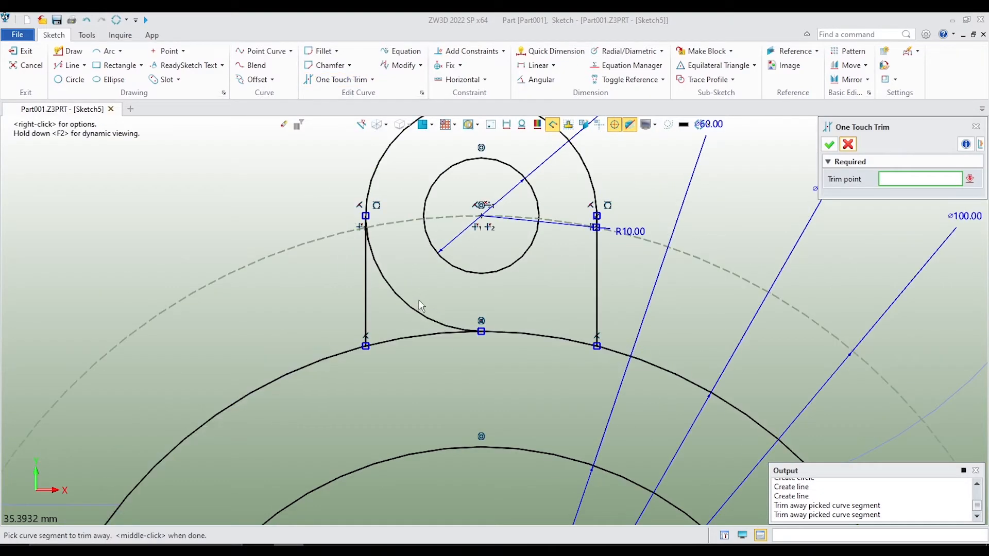
left_click(413, 310)
scroll(425, 362, "down", 1)
scroll(471, 313, "up", 1)
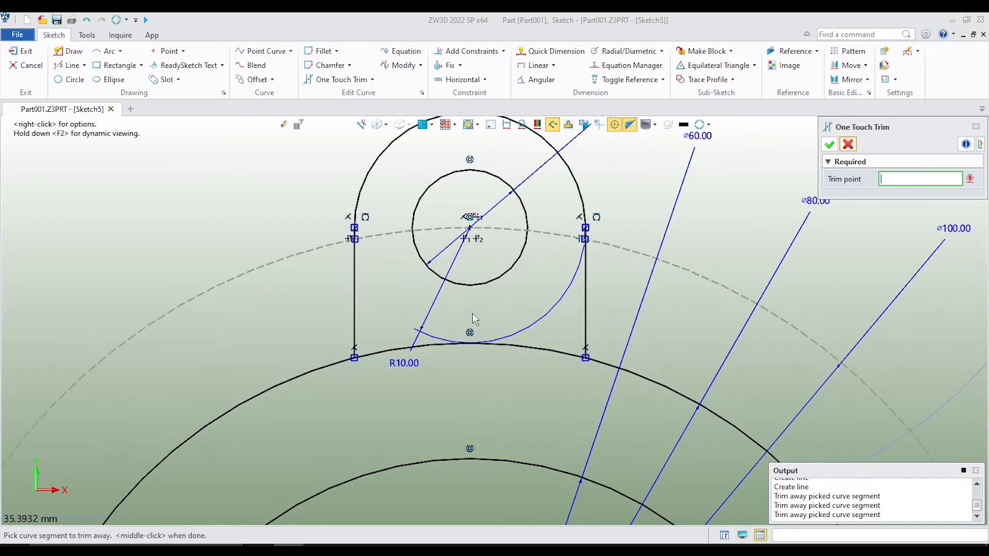
scroll(510, 335, "up", 1)
left_click(537, 353)
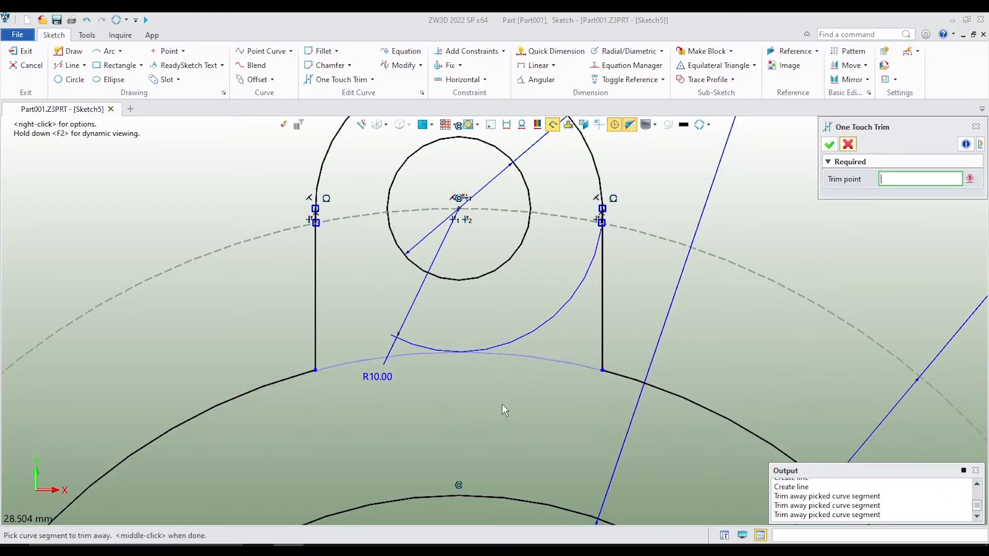
- Trim the tiny leftover arc pieces beside the upper ends of both vertical lug lines
scroll(635, 292, "up", 4)
scroll(638, 307, "up", 3)
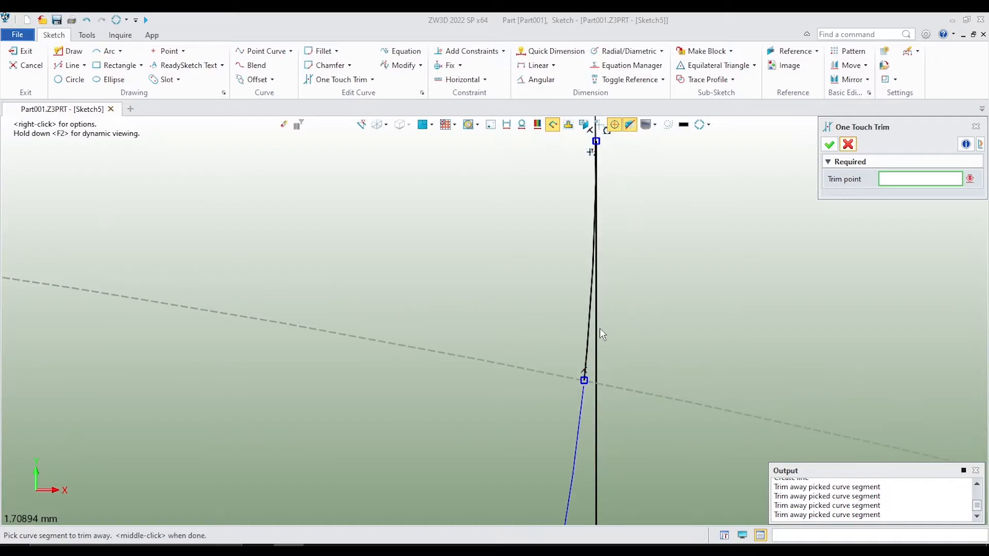
left_click(589, 343)
scroll(640, 343, "down", 7)
scroll(630, 342, "down", 3)
scroll(261, 329, "up", 5)
scroll(234, 385, "up", 5)
left_click(335, 378)
scroll(336, 247, "down", 5)
scroll(420, 215, "down", 4)
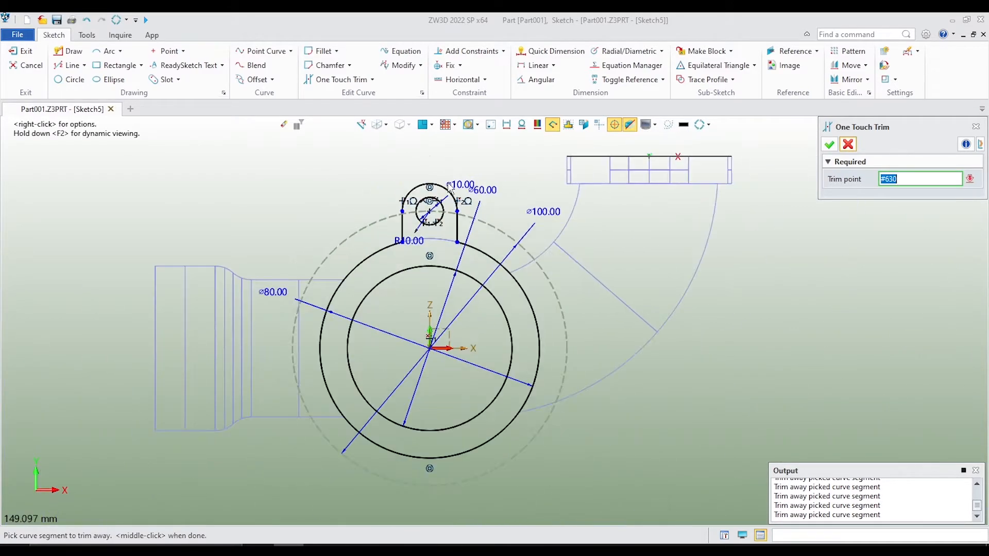
left_click(829, 144)
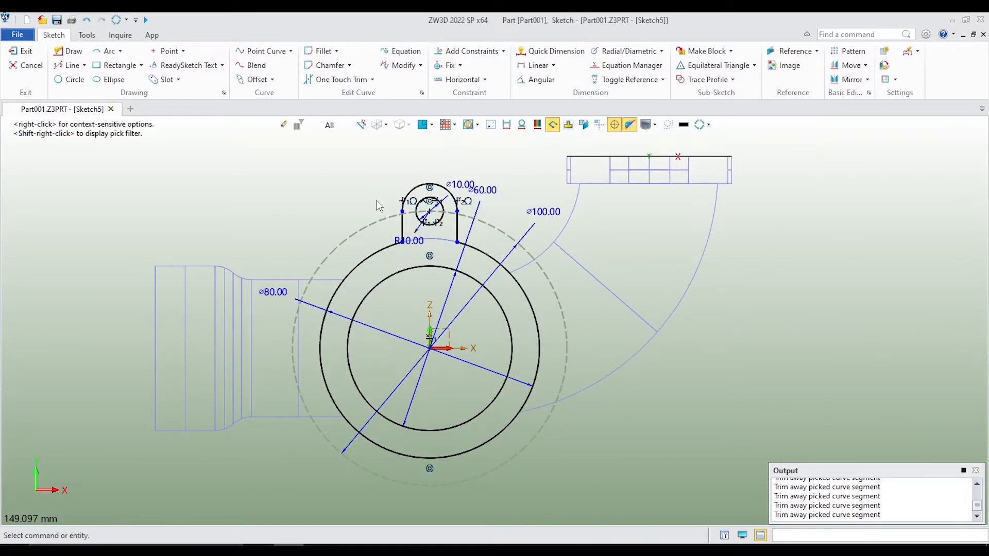
- Select only the lug's outer arc, its 10 mm hole circle and both vertical lines as the base of a circular pattern
scroll(390, 201, "up", 4)
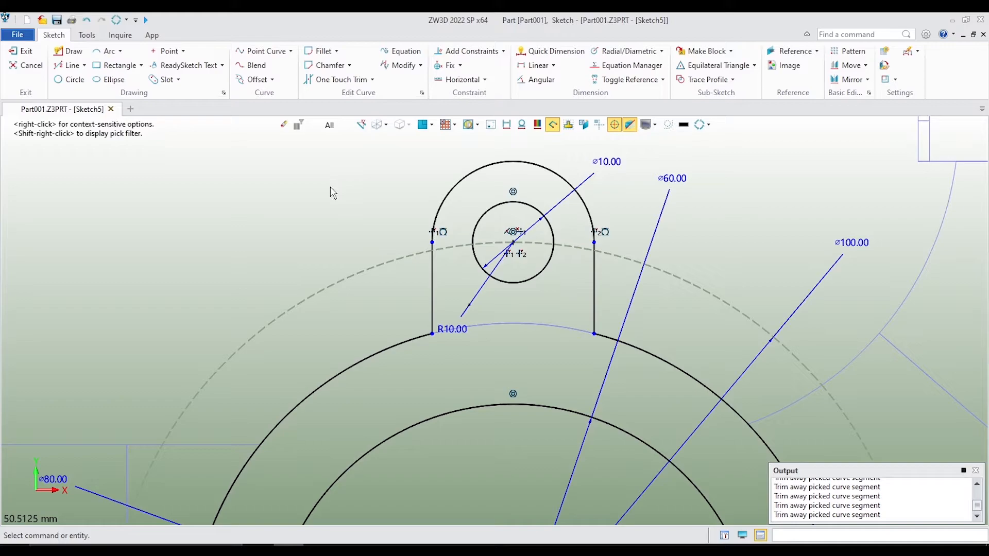
left_click(846, 51)
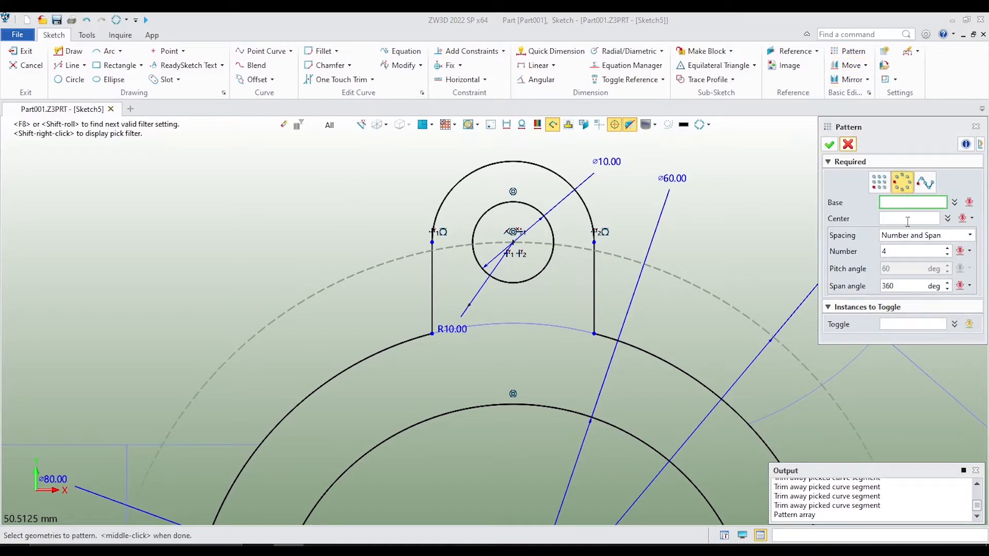
left_click(596, 275)
left_click(597, 273)
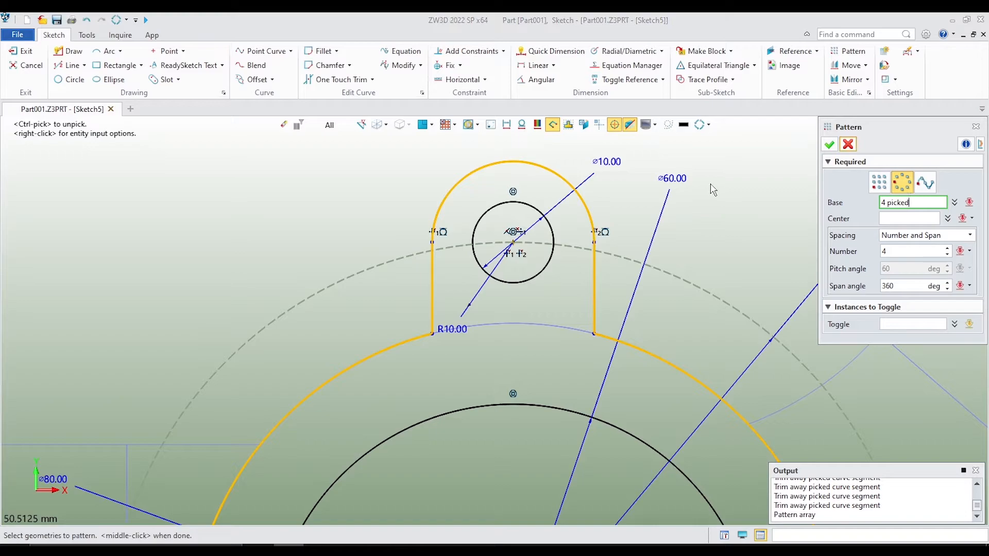
right_click(742, 189)
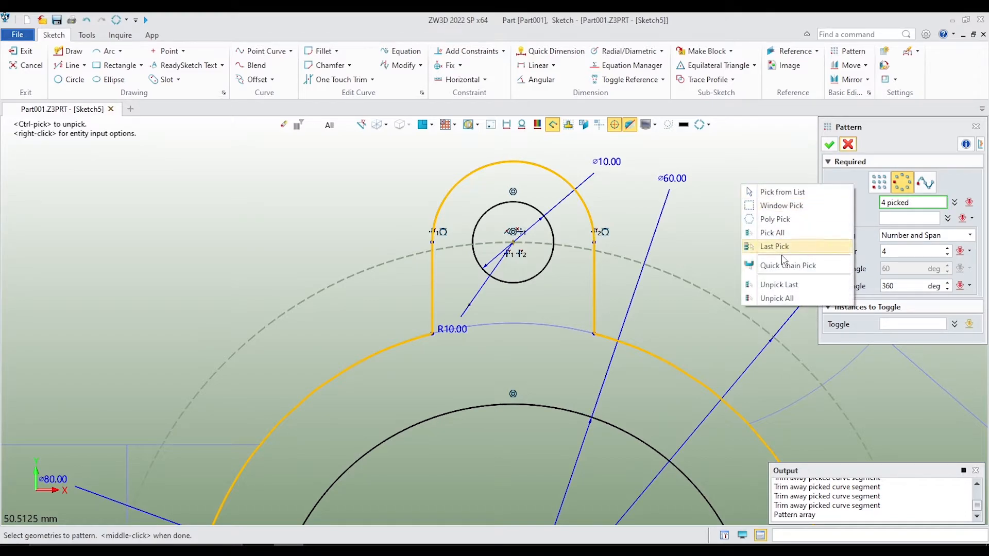
left_click(789, 300)
left_click(549, 175)
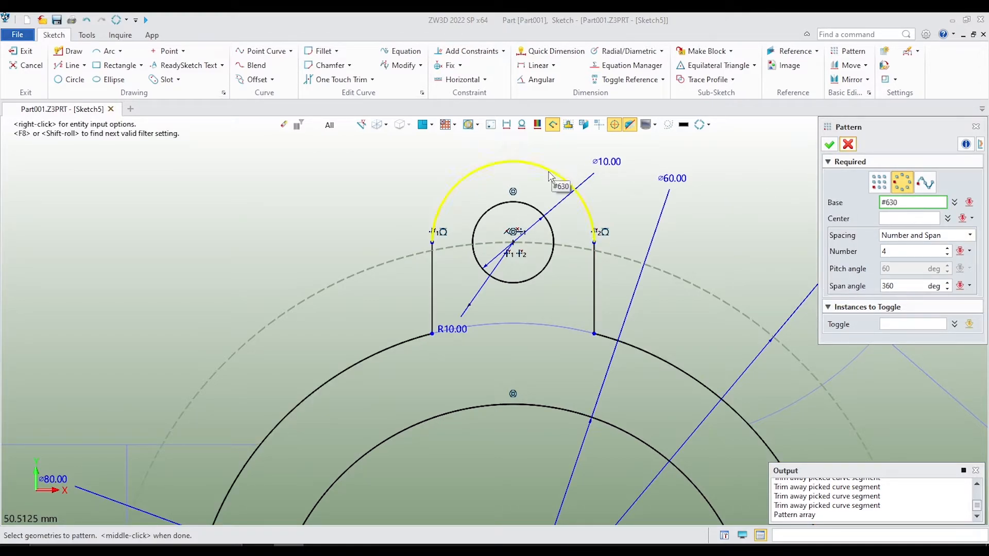
left_click(475, 257)
left_click(431, 281)
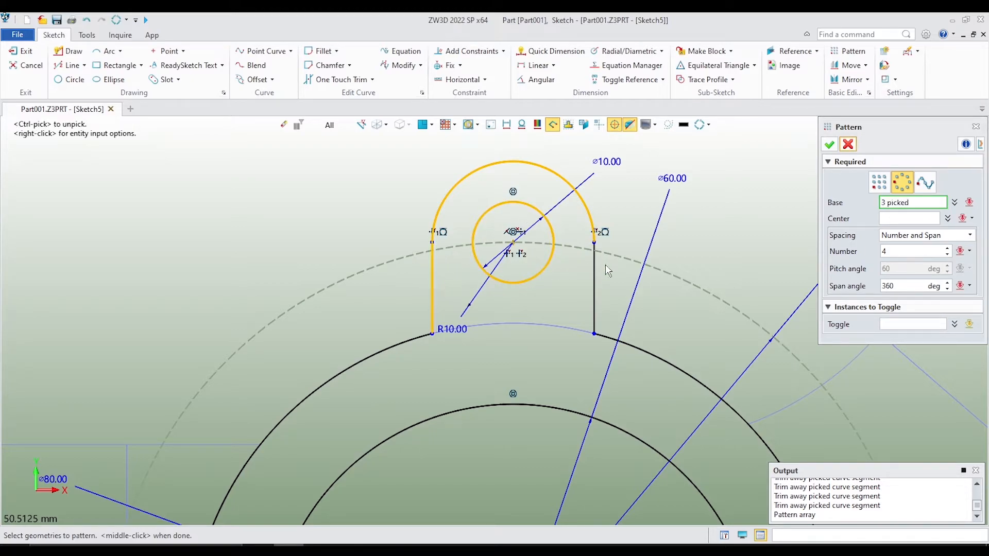
left_click(594, 277)
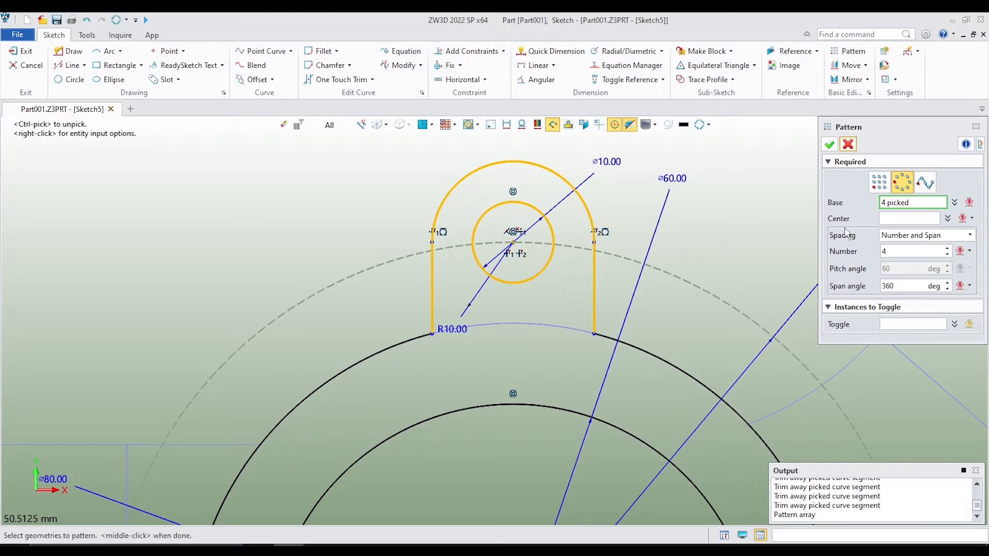
- Pattern the selected lug geometry around the sketch origin with 3 instances over a 360-degree span
left_click(947, 254)
left_click(926, 219)
scroll(442, 155, "down", 5)
scroll(443, 160, "up", 5)
scroll(492, 269, "down", 2)
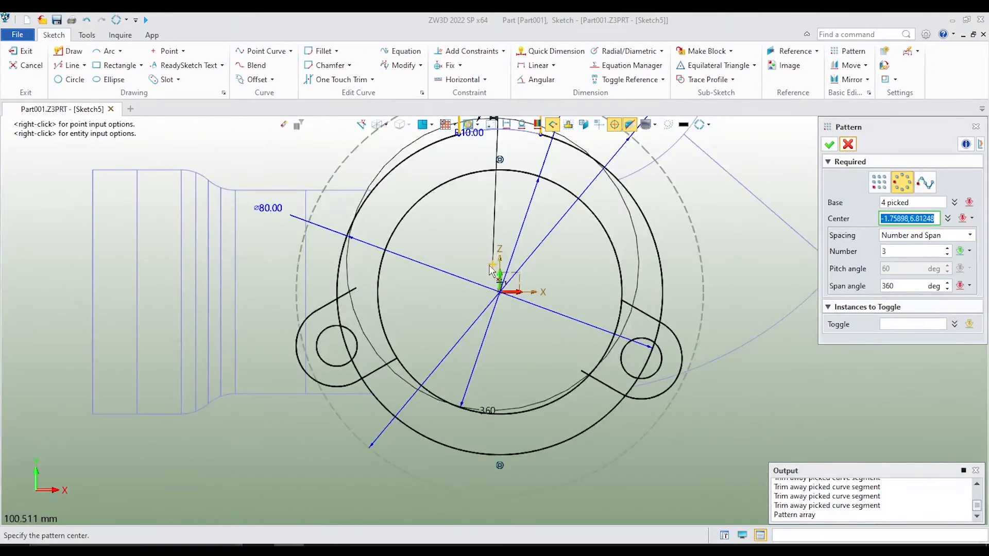
scroll(491, 268, "up", 3)
left_click(506, 307)
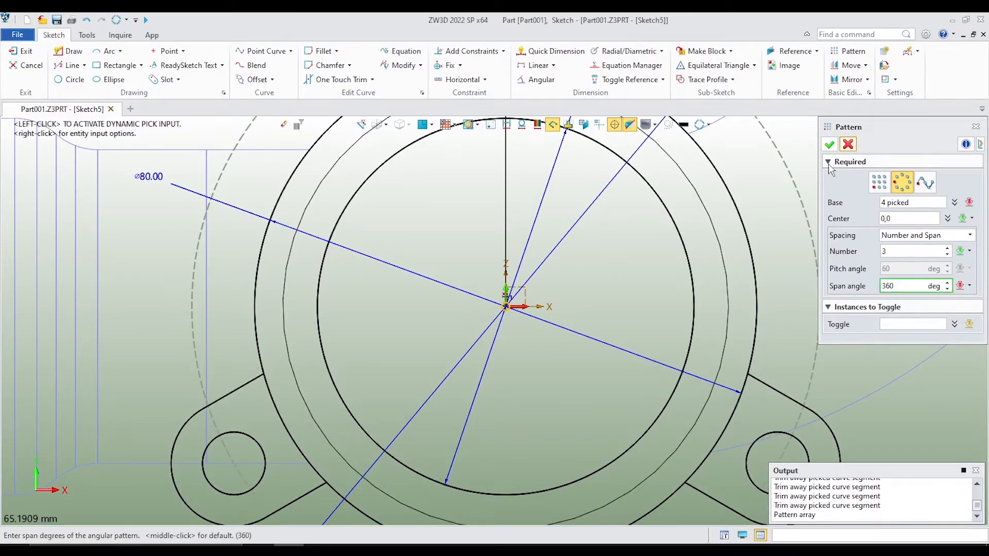
left_click(828, 144)
- Trim the 80 mm circle's arcs that cross the bases of the two lower patterned lugs
scroll(537, 211, "down", 2)
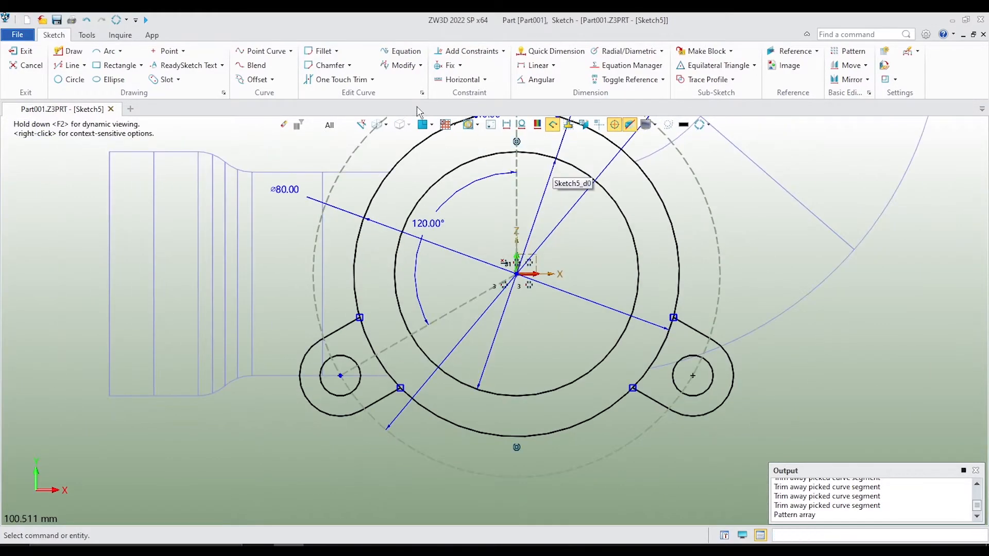
left_click(338, 79)
scroll(389, 373, "up", 3)
left_click(390, 378)
left_click(356, 322)
scroll(381, 319, "down", 2)
scroll(619, 335, "up", 4)
left_click(698, 318)
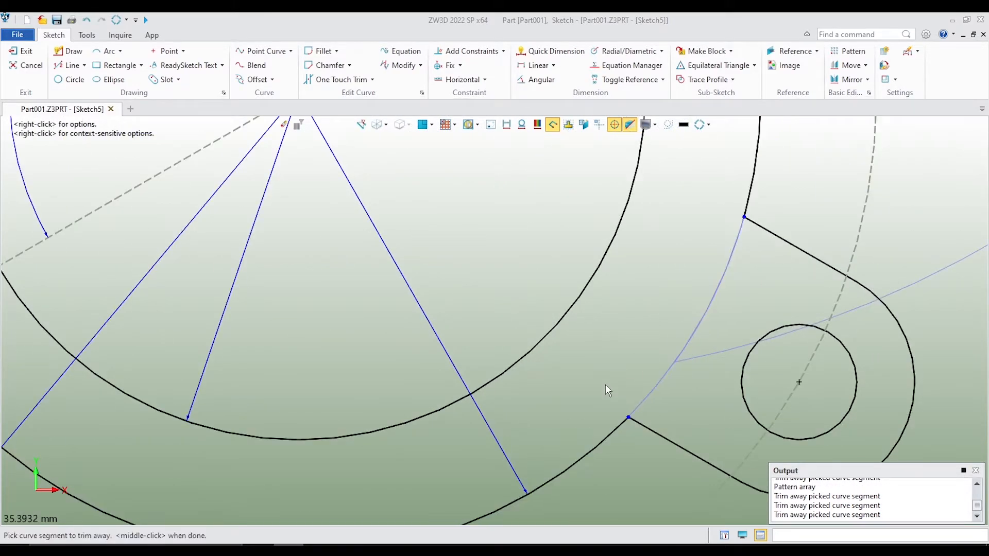
scroll(606, 387, "down", 4)
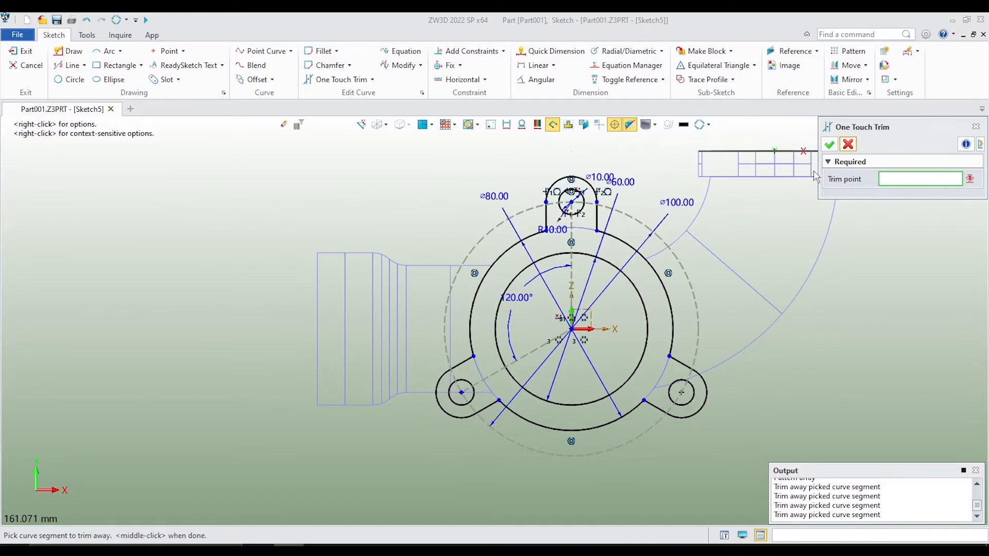
left_click(829, 146)
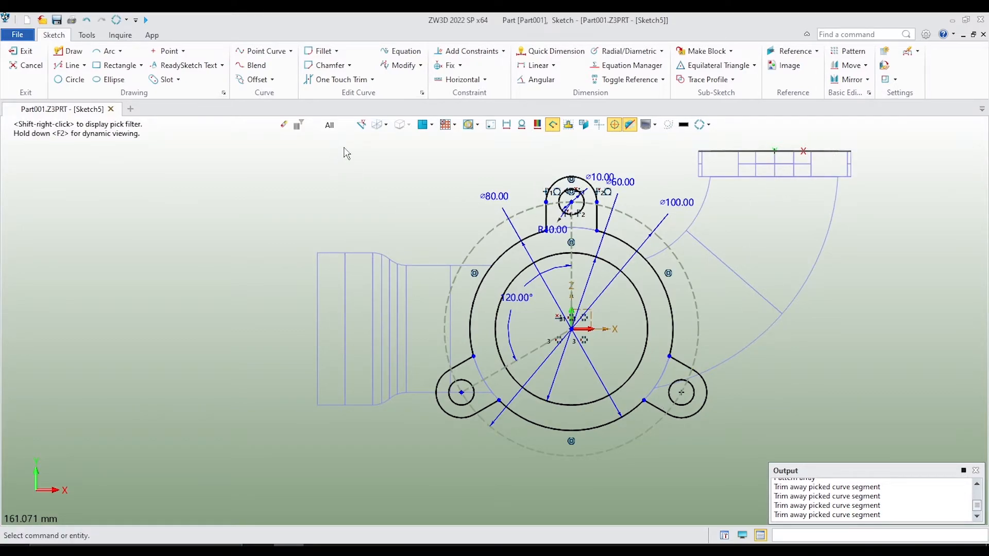
- Exit the flange sketch and switch the model to shaded display
right_click(449, 165)
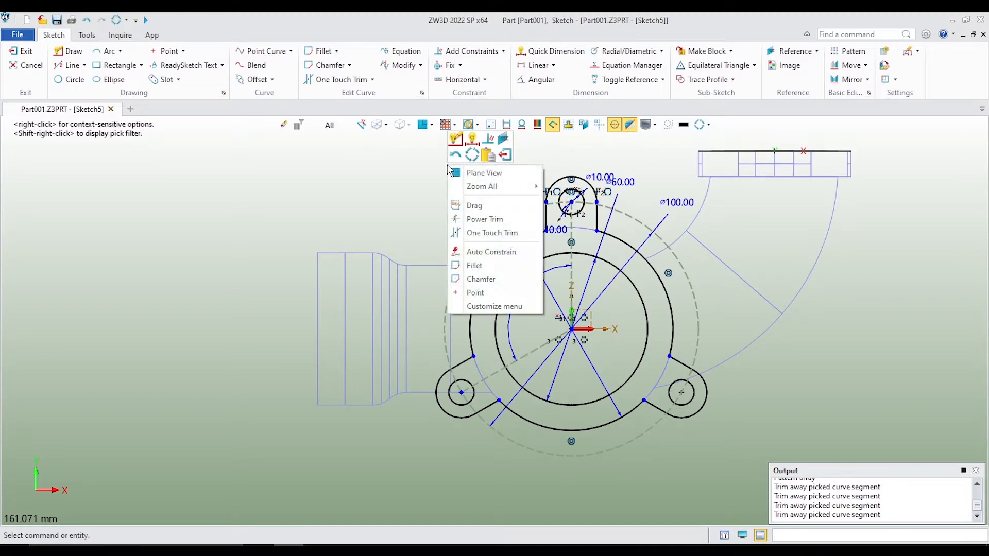
left_click(506, 155)
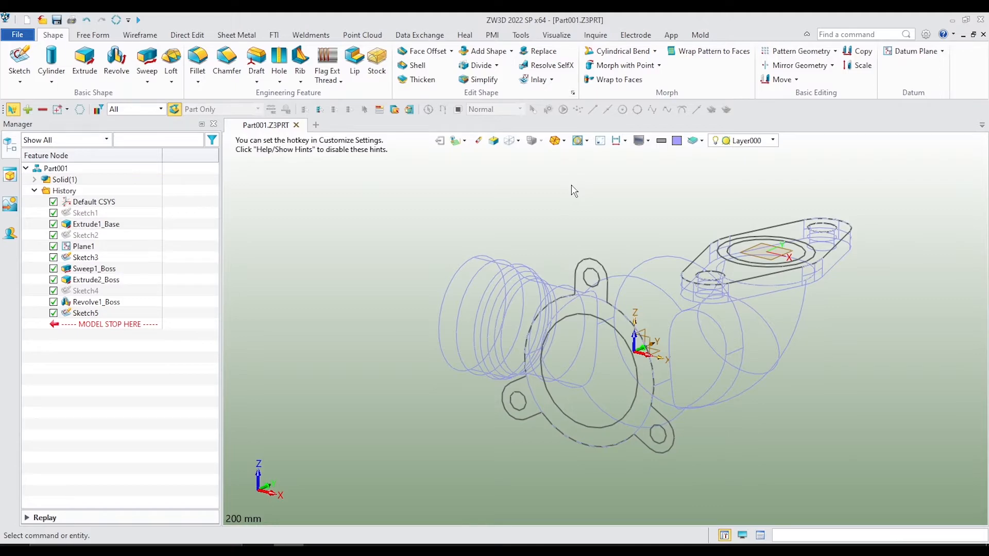
key("ctrl+f")
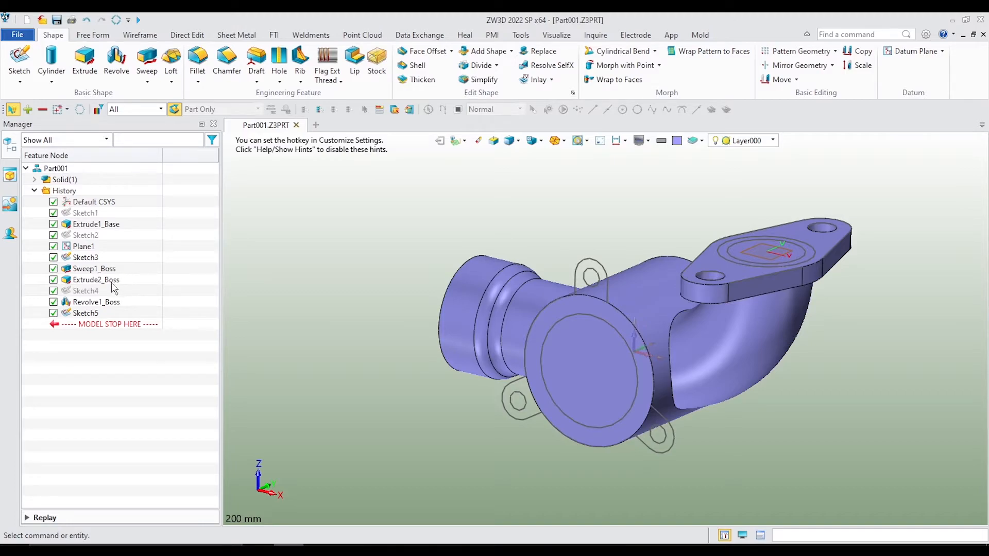
- Extrude the three-lug flange sketch 8 mm in the reversed direction, back toward the cylinder body, and merge it with the part
left_click(88, 314)
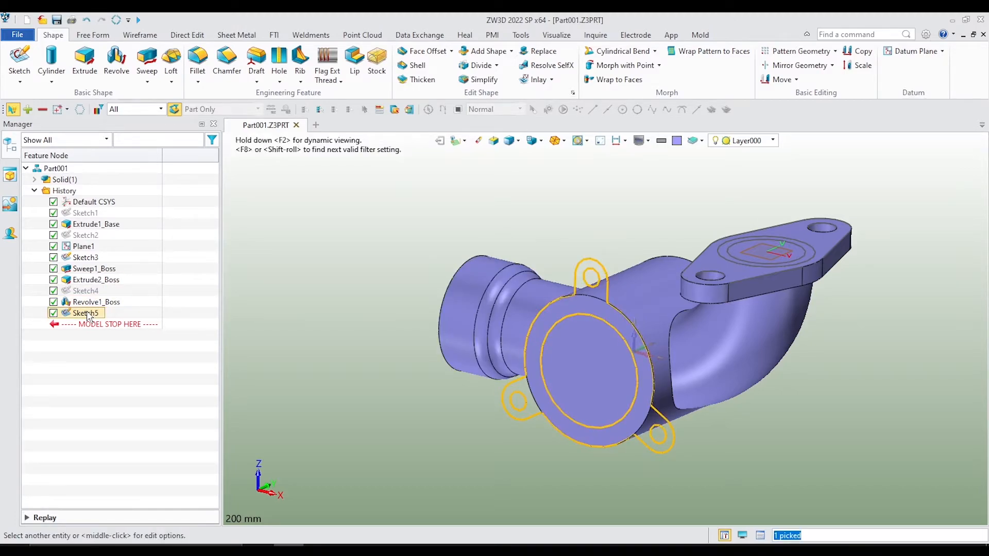
left_click(85, 62)
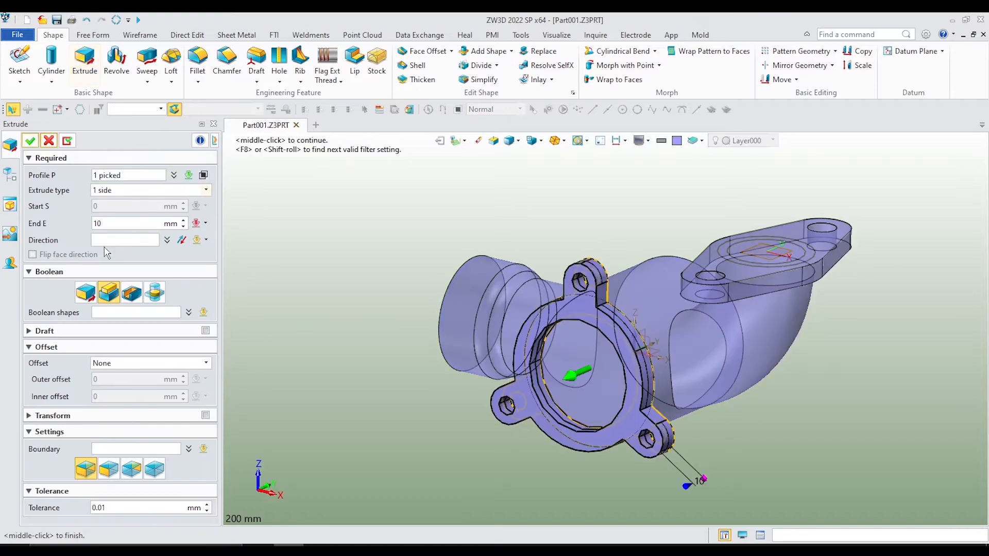
left_click_drag(126, 224, 65, 215)
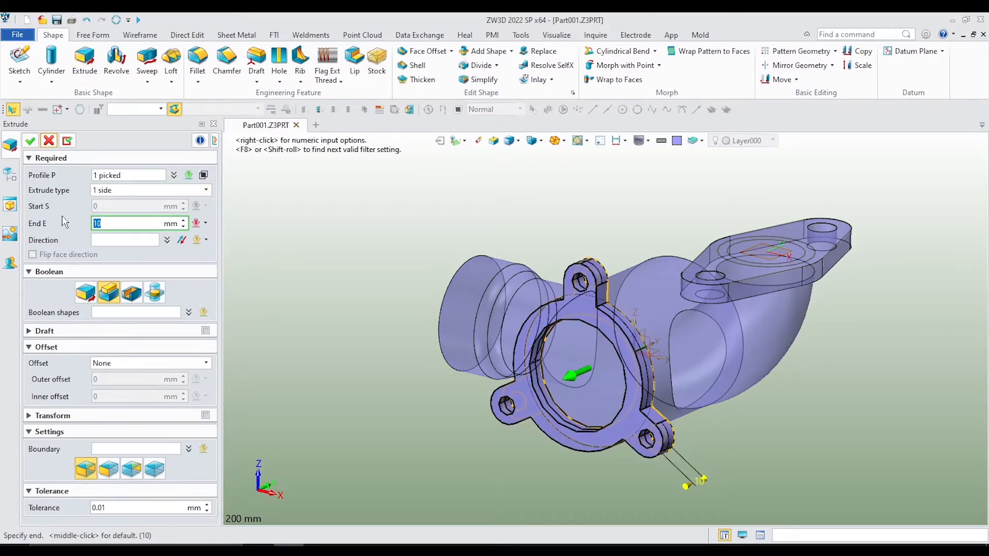
type("8")
key("Return")
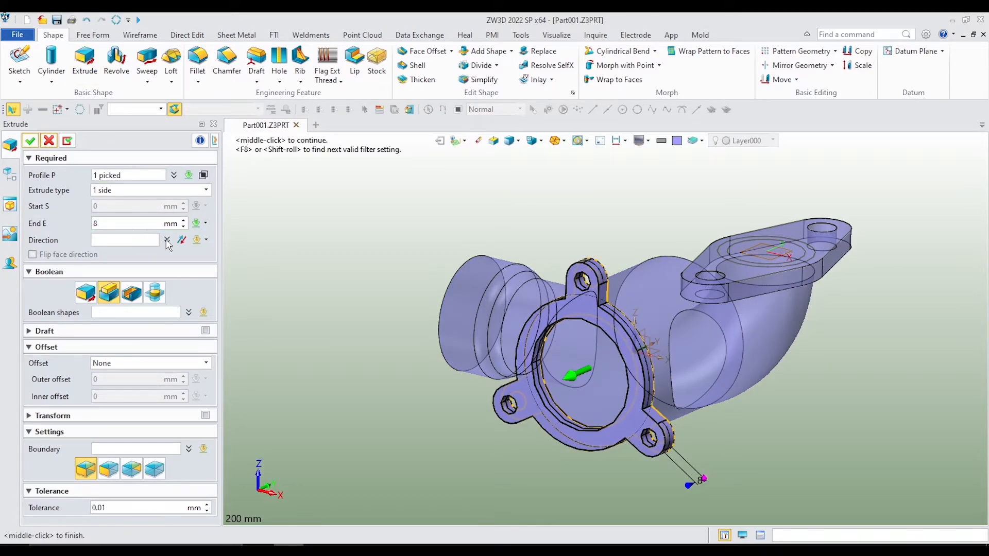
left_click(181, 240)
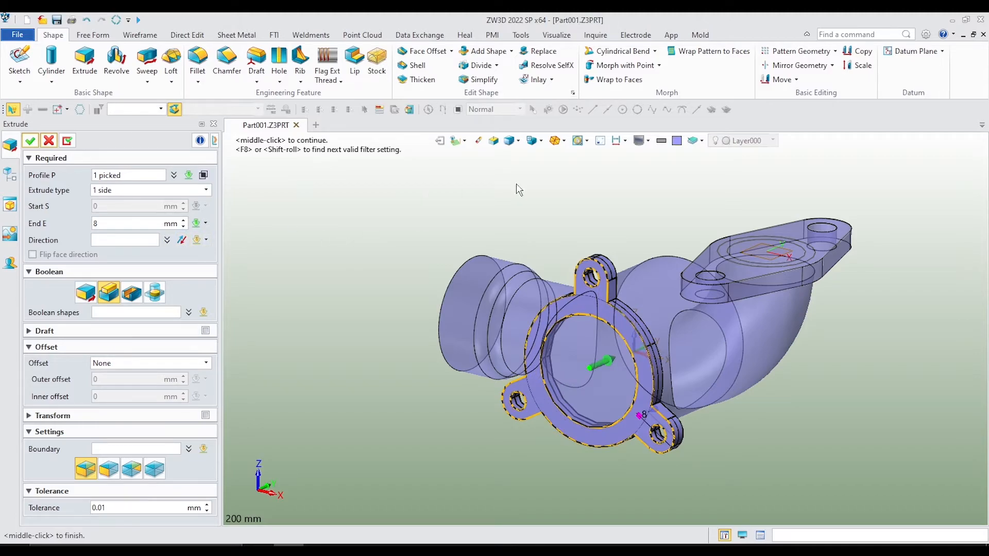
left_click(31, 140)
middle_click_drag(889, 340, 886, 322)
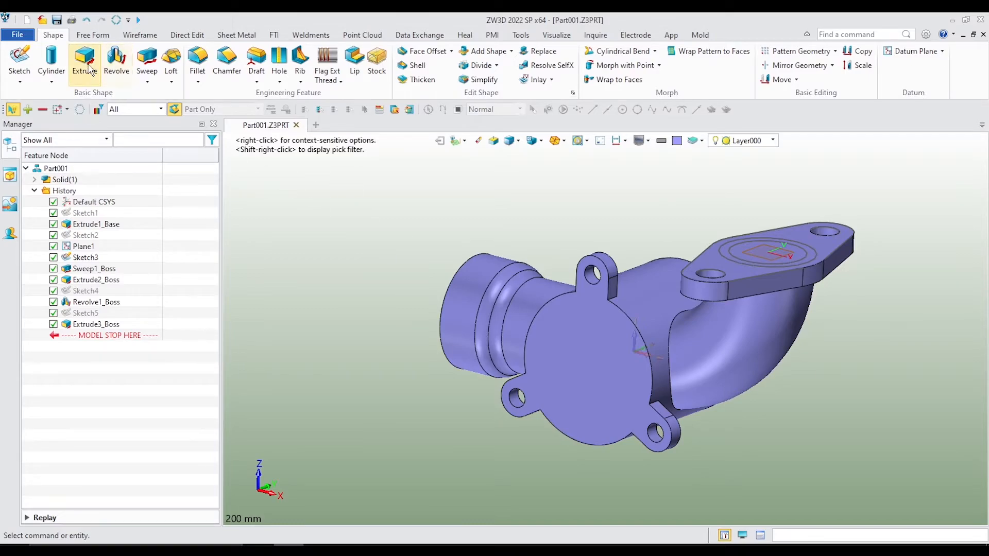
- Cut a cylinder of 60 mm diameter and -70 mm length into the body, centred on the three-lug flange's outer arc
left_click(61, 74)
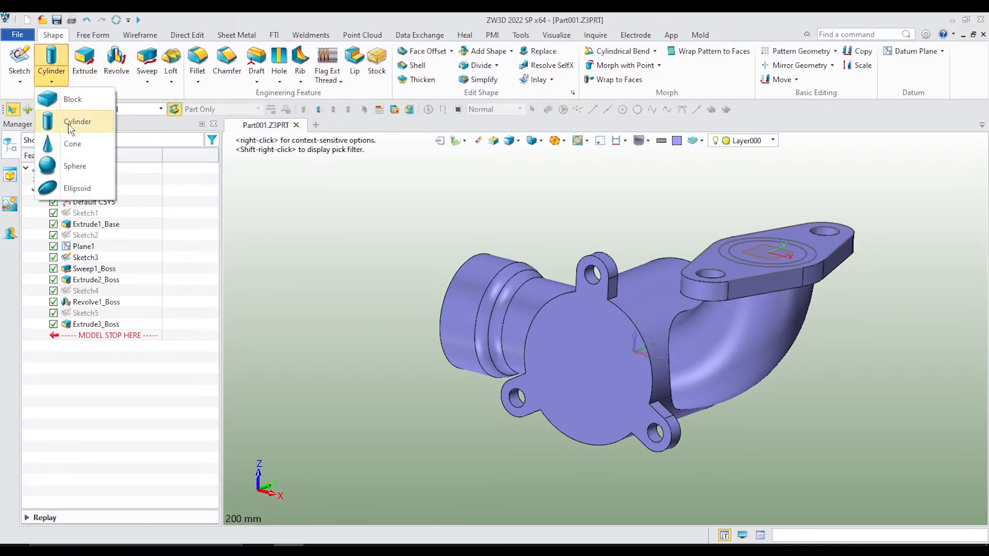
left_click(70, 122)
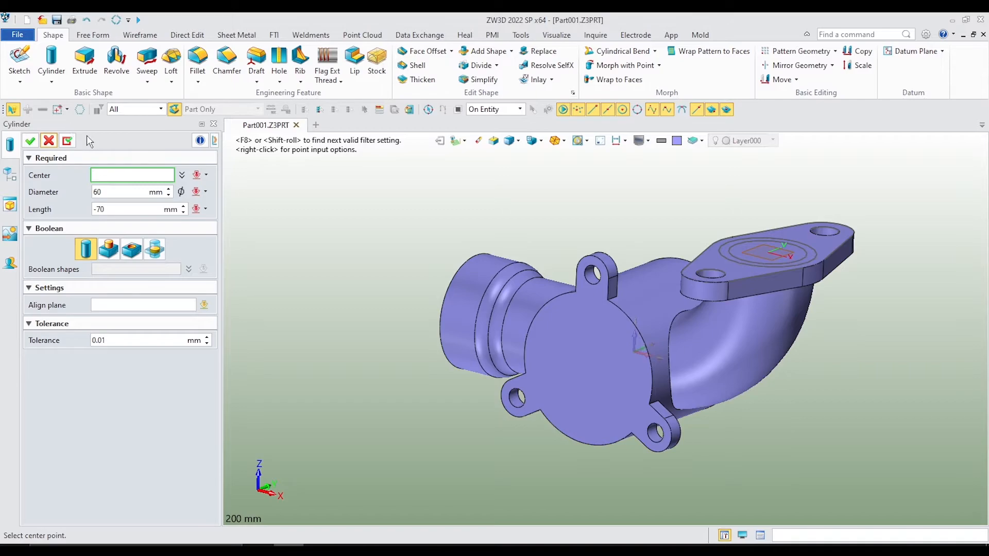
left_click(131, 249)
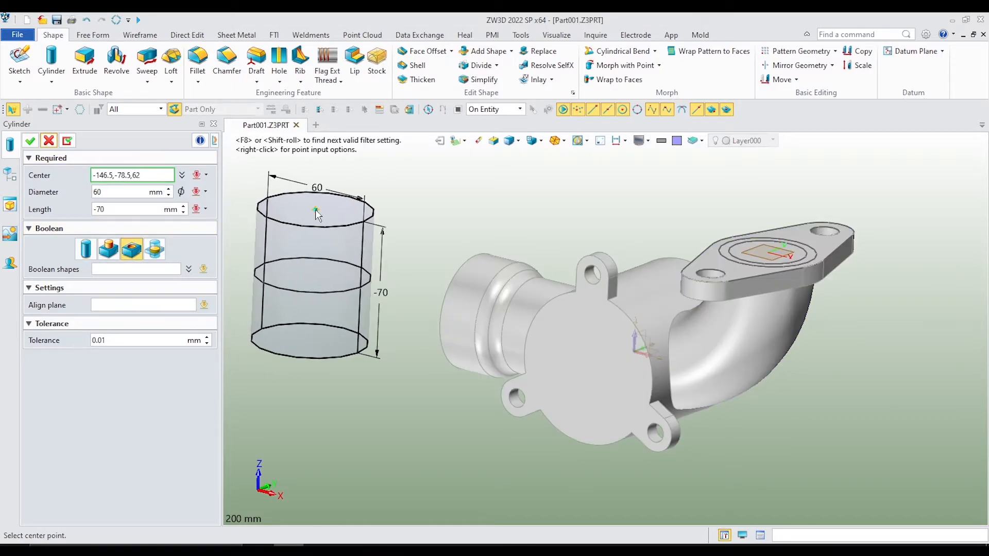
right_click(315, 209)
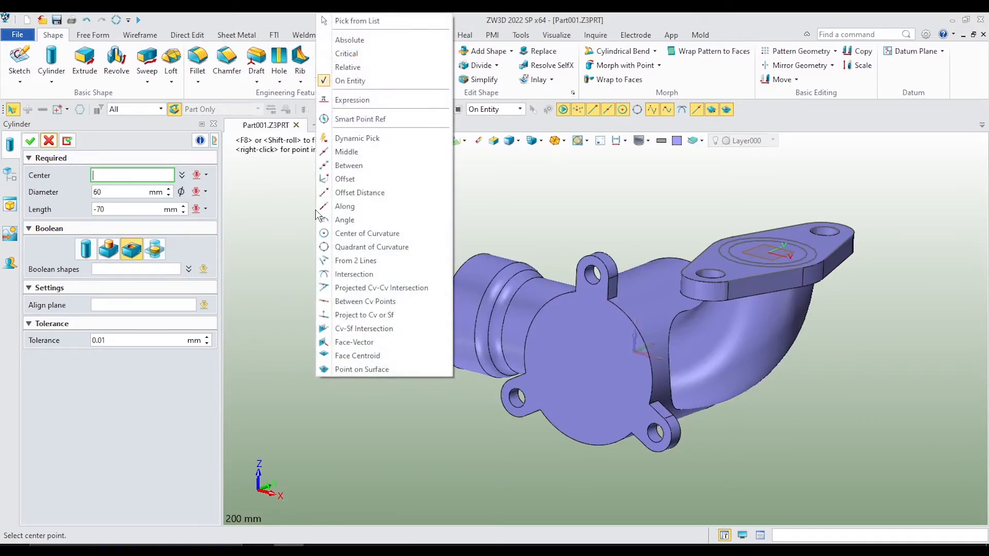
left_click(352, 235)
left_click(636, 329)
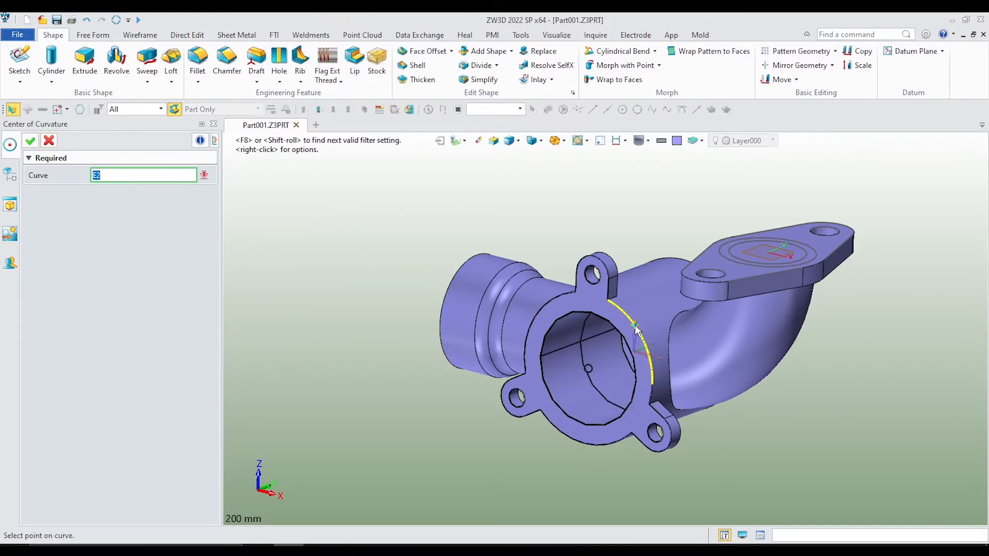
left_click(636, 329)
middle_click_drag(845, 385, 350, 297)
left_click(30, 140)
- Unblank Sketch2, which holds the pipe's centreline path
middle_click_drag(778, 415, 484, 362)
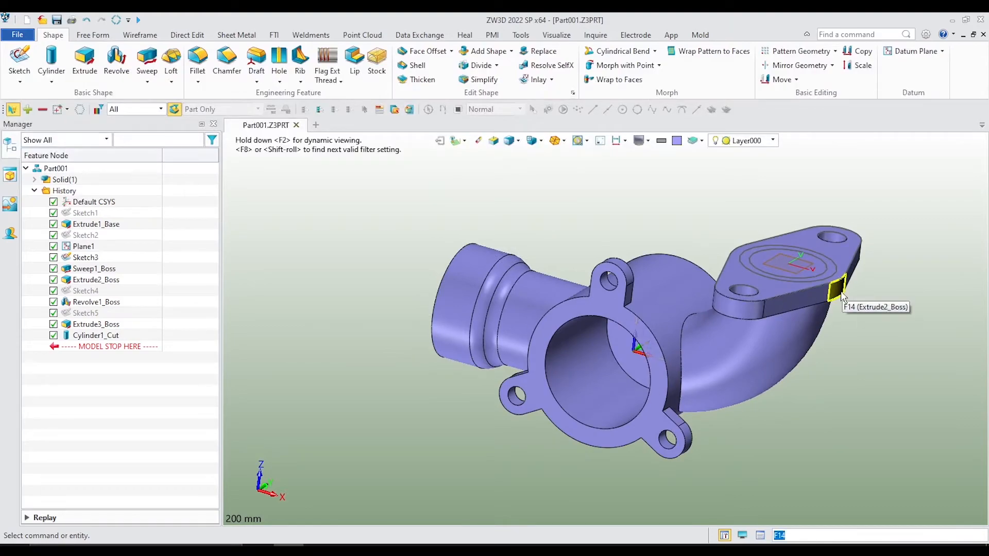
right_click(83, 235)
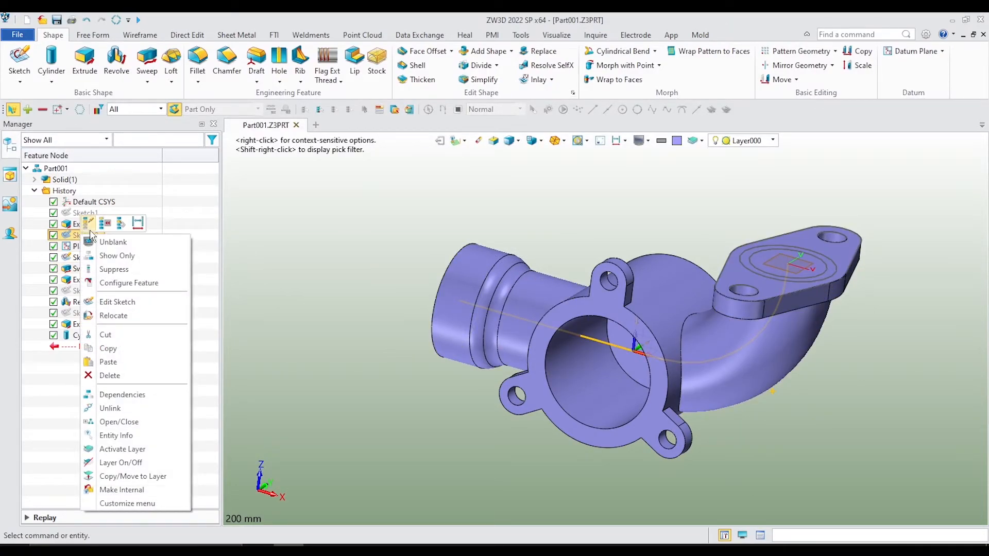
left_click(102, 247)
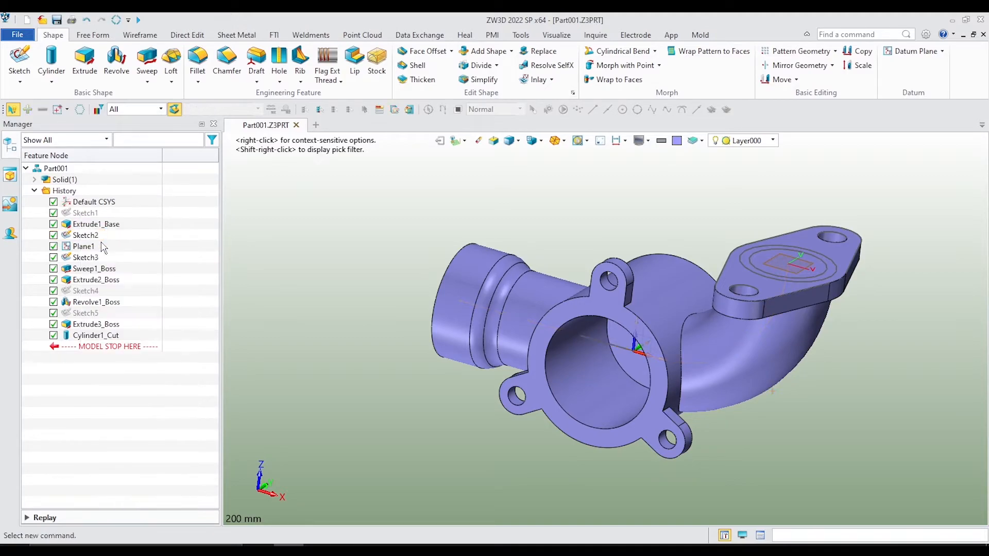
middle_click_drag(747, 216, 734, 226)
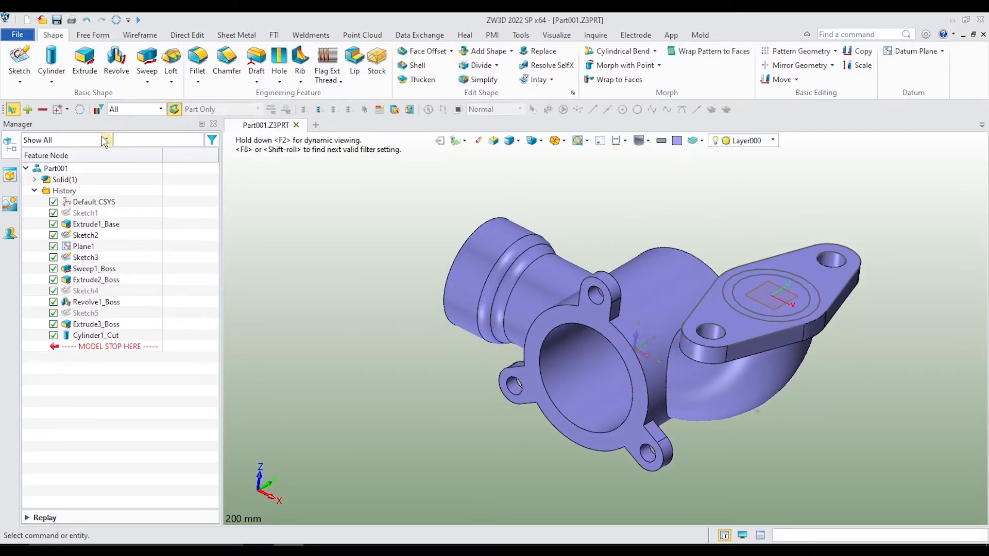
- Begin a Sweep with the inner circle on the two-hole flange as the profile, using a curve list
left_click(148, 59)
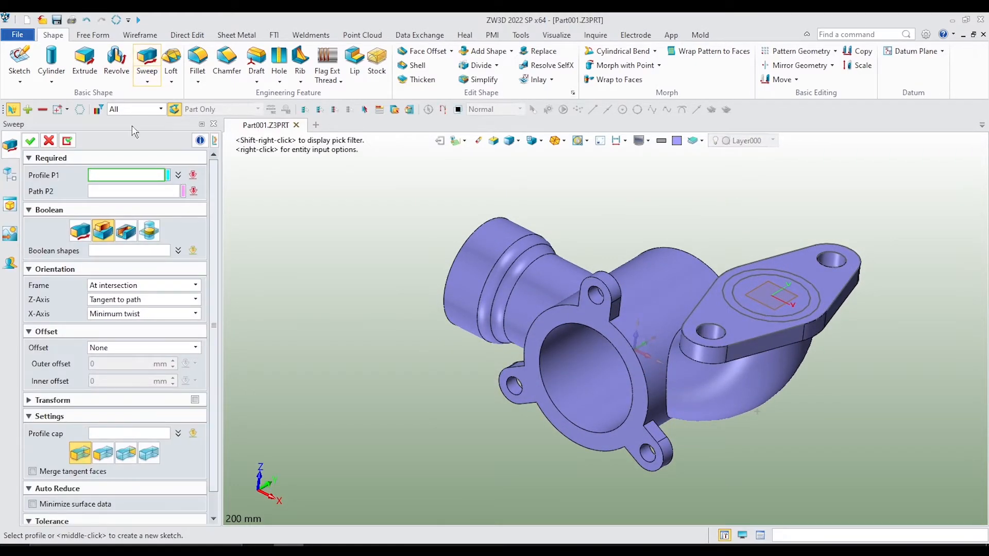
right_click(325, 194)
left_click(368, 304)
left_click(789, 311)
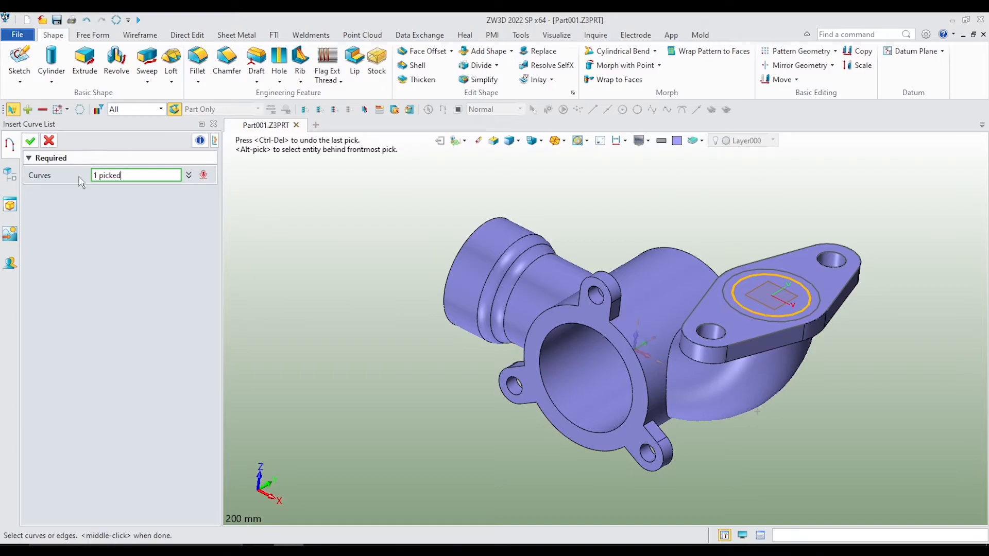
left_click(30, 141)
- Subtract the swept circle from the part along the Sketch2 centreline to bore out the pipe
left_click(114, 190)
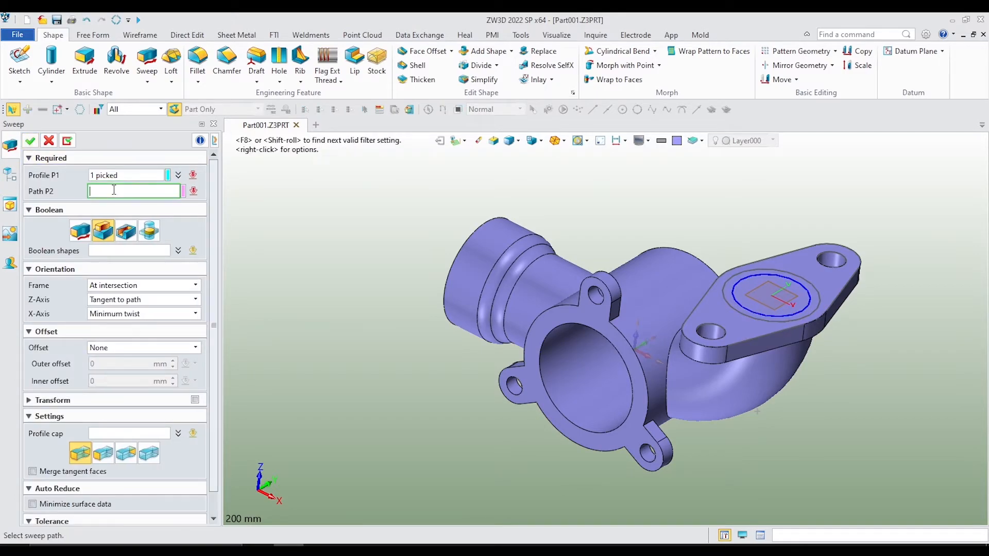
left_click(126, 231)
middle_click_drag(372, 337, 389, 319)
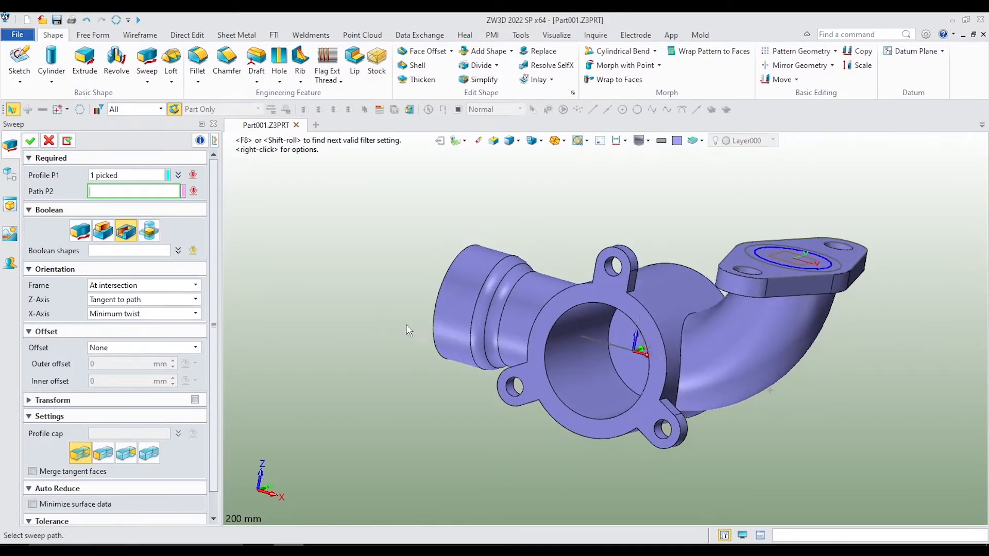
left_click(584, 337)
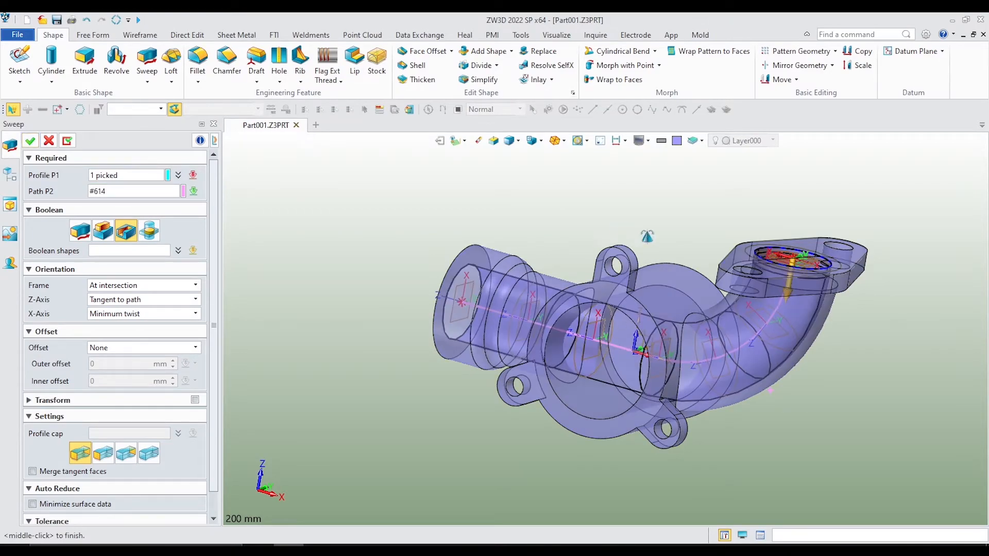
middle_click_drag(607, 231, 680, 259)
right_click_drag(680, 259, 632, 267)
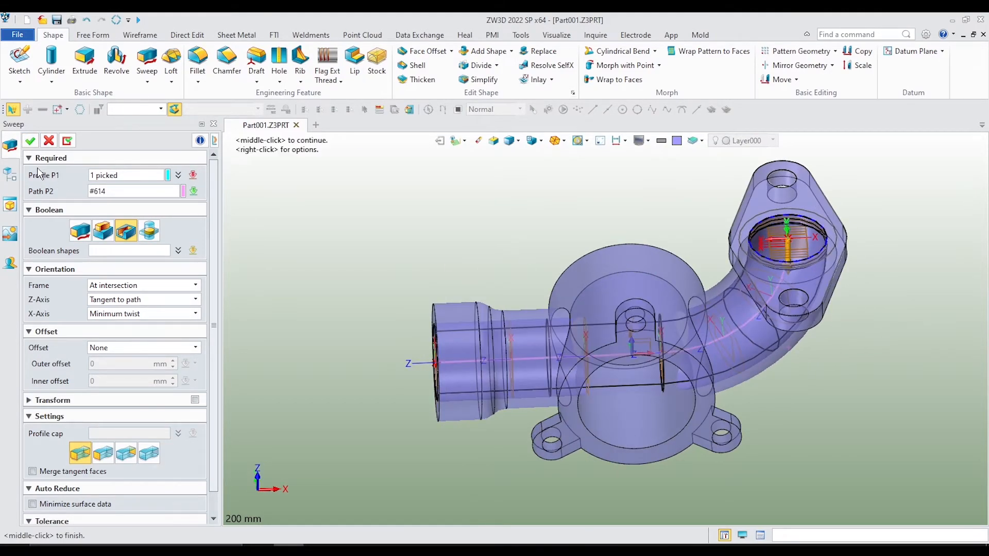
left_click(30, 141)
right_click_drag(679, 366, 692, 313)
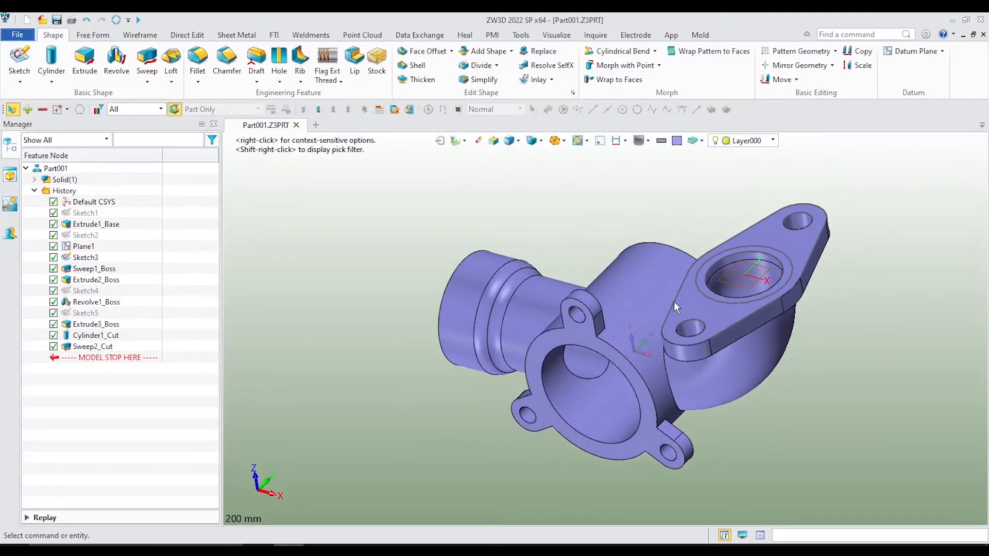
scroll(615, 283, "down", 1)
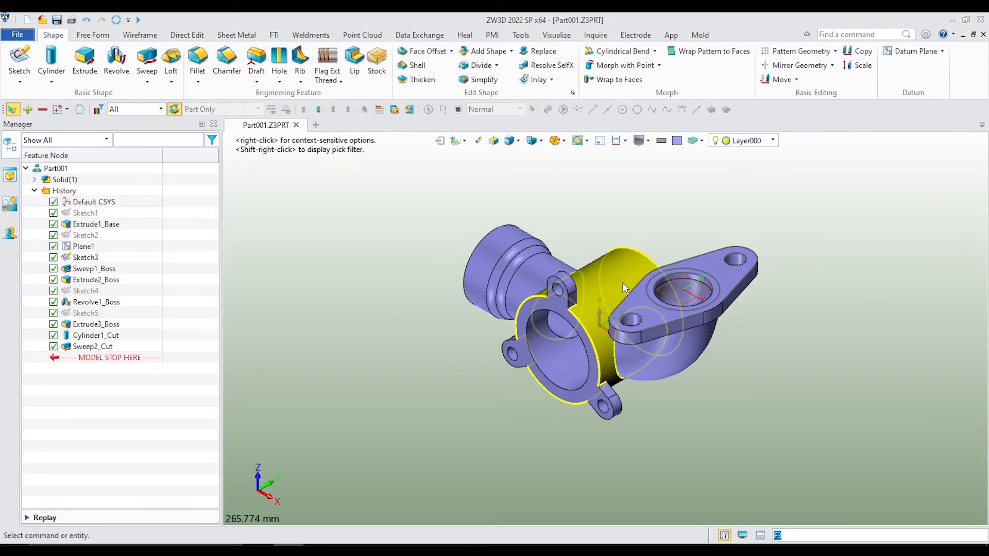
middle_click_drag(717, 247, 734, 255)
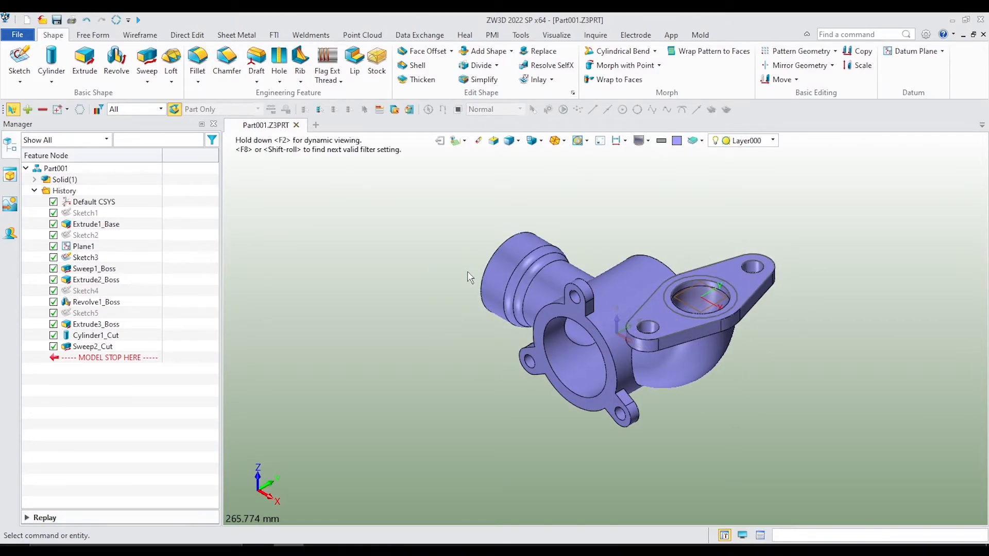
right_click_drag(441, 267, 457, 300)
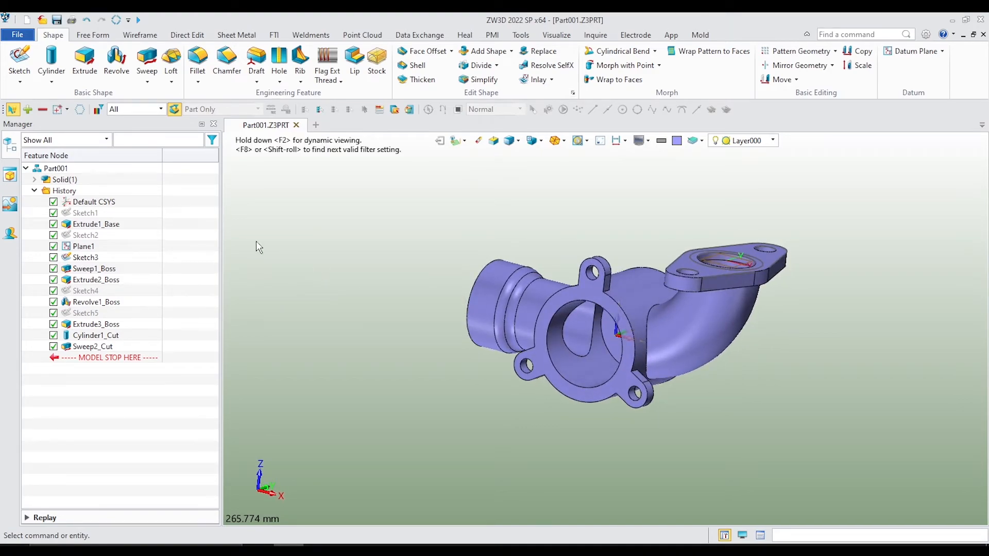
right_click(288, 209)
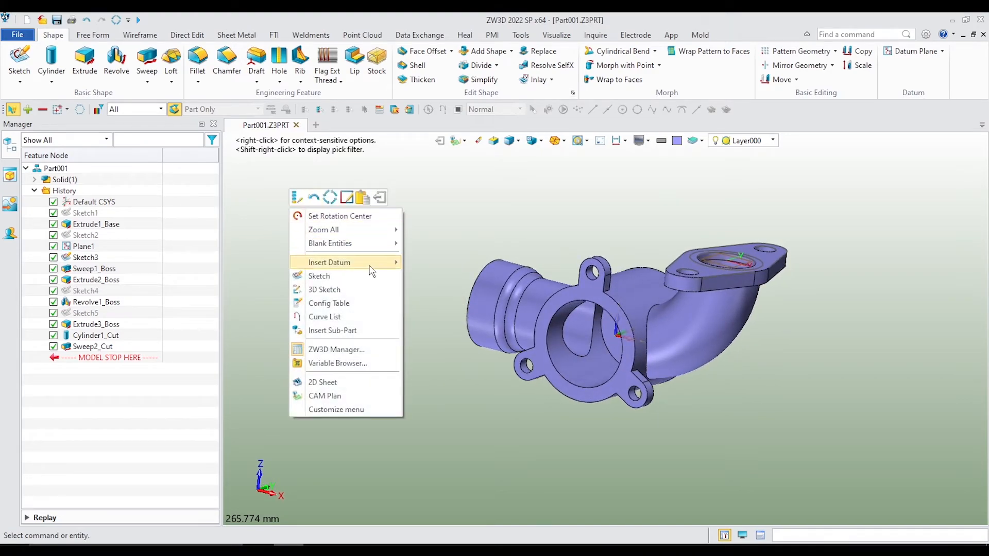
mouse_move(372, 272)
left_click(525, 203)
right_click_drag(525, 203, 603, 270)
- Insert a datum plane parallel to the XY plane with an offset of -100 mm
right_click(368, 235)
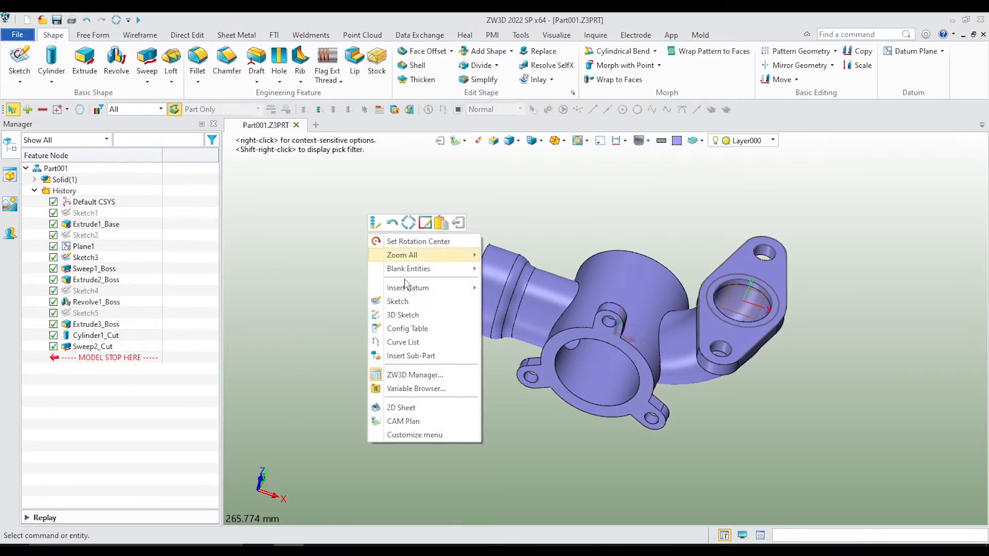
mouse_move(407, 288)
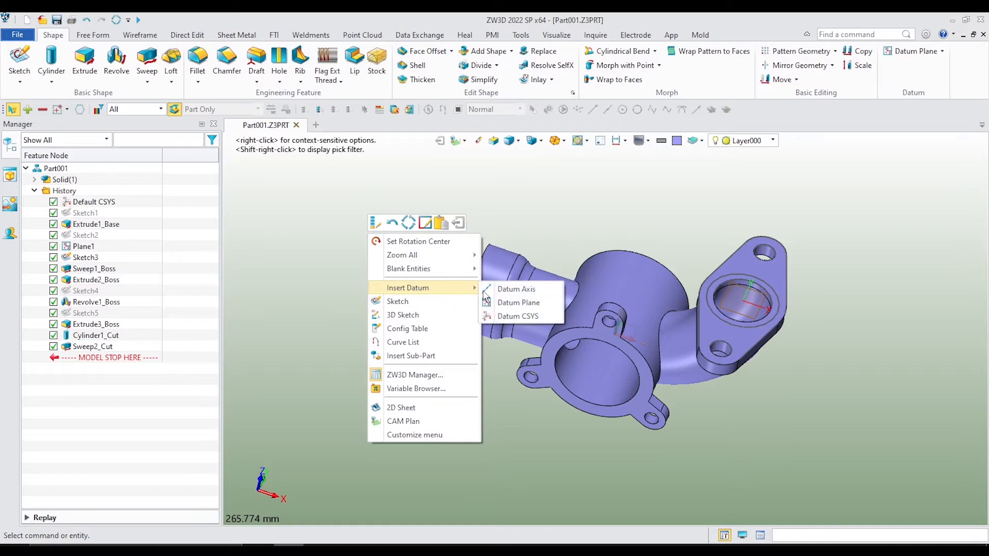
left_click(514, 303)
left_click(87, 182)
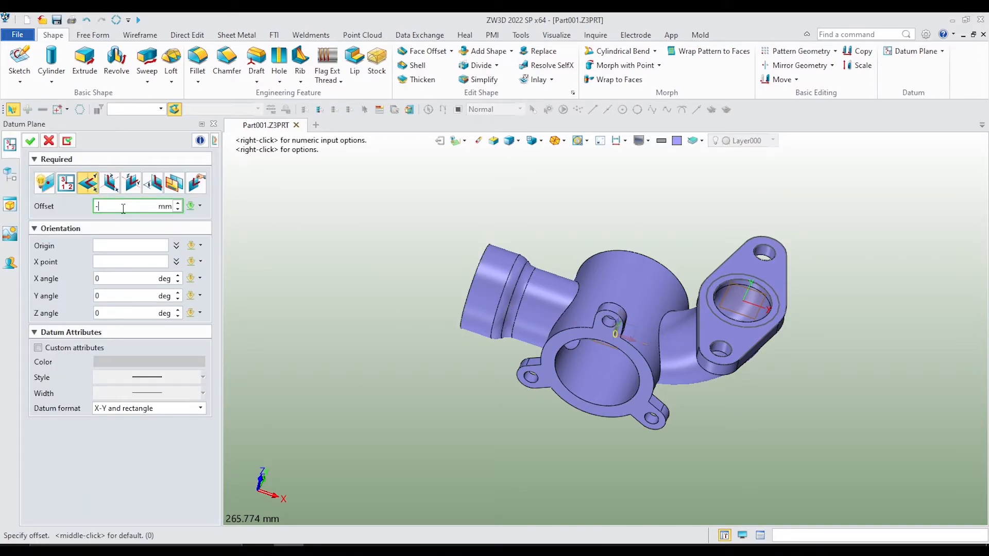
type("-100")
key("Return")
left_click(30, 140)
- Create a new sketch on the offset datum plane below the part
middle_click_drag(652, 439, 662, 401)
right_click(361, 353)
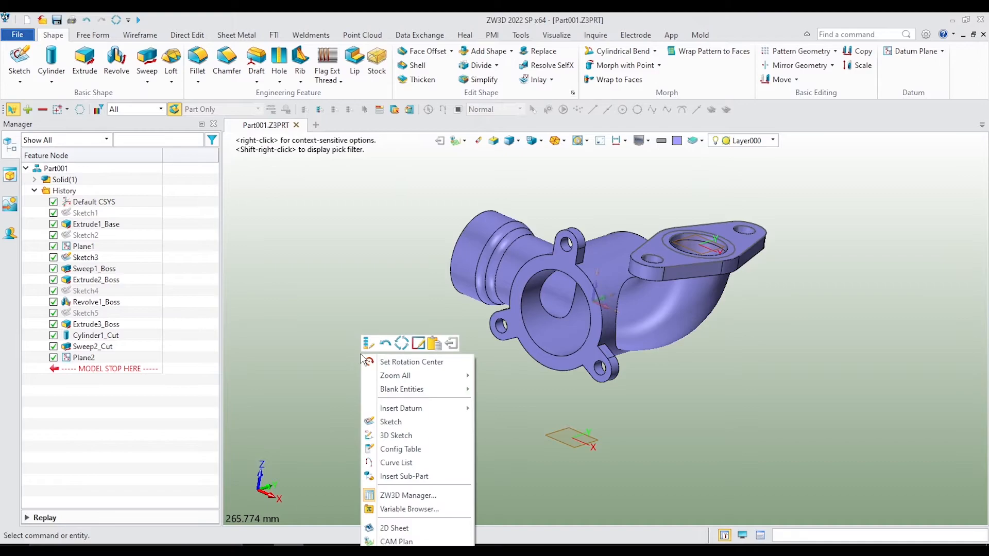
left_click(397, 419)
left_click(570, 441)
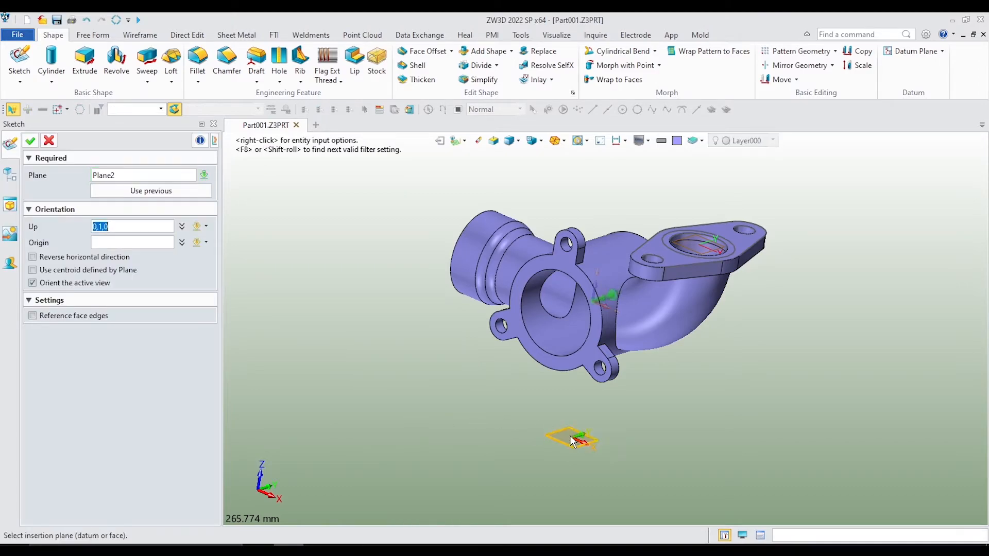
left_click(30, 140)
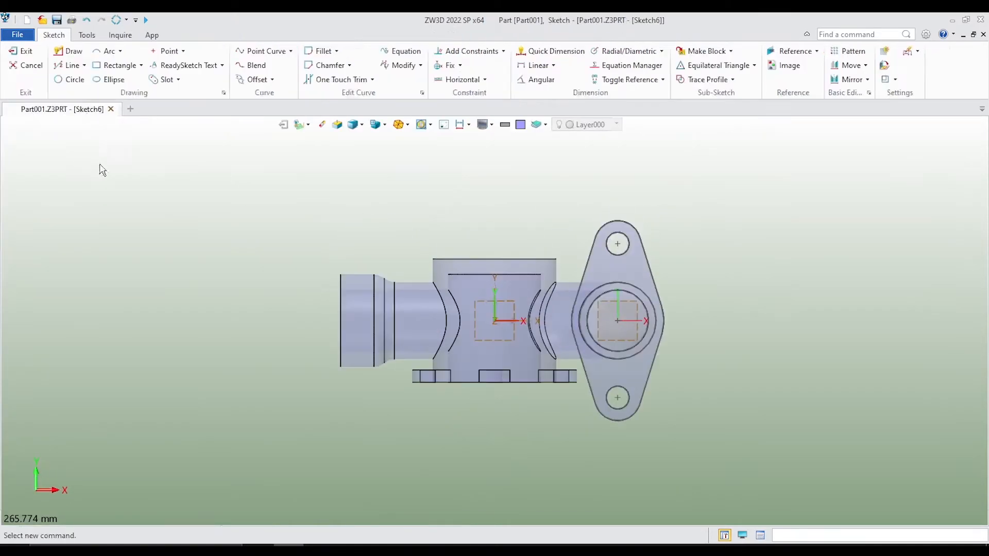
- Draw a 30 mm diameter circle centred on the sketch origin and place its dimension text clear of the circle
scroll(540, 294, "up", 2)
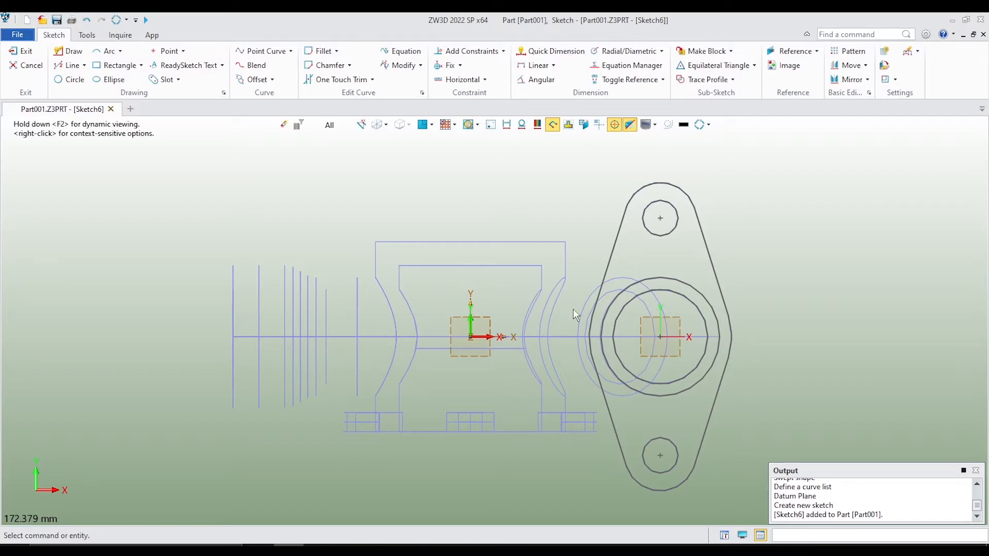
middle_click_drag(617, 323, 626, 292)
left_click(72, 80)
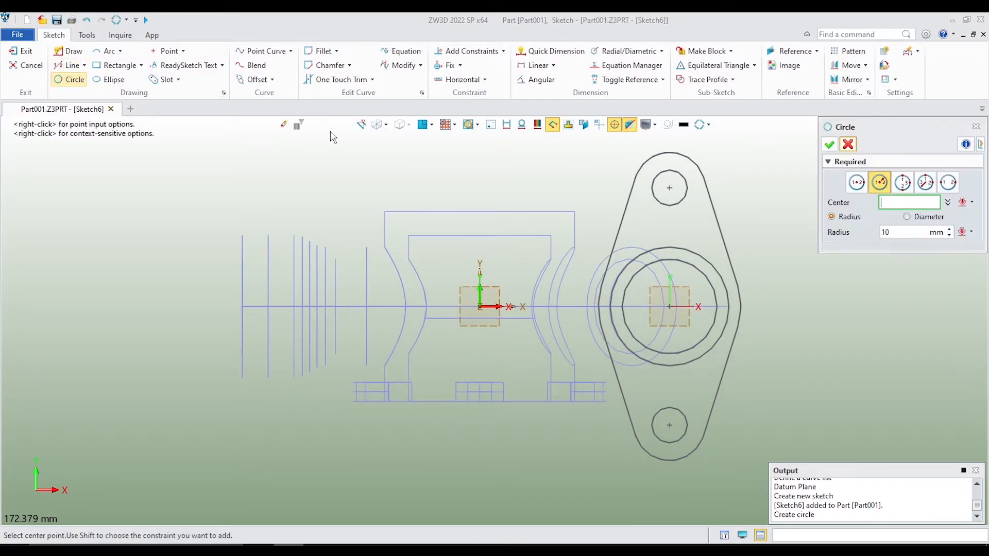
left_click(907, 217)
left_click(910, 230)
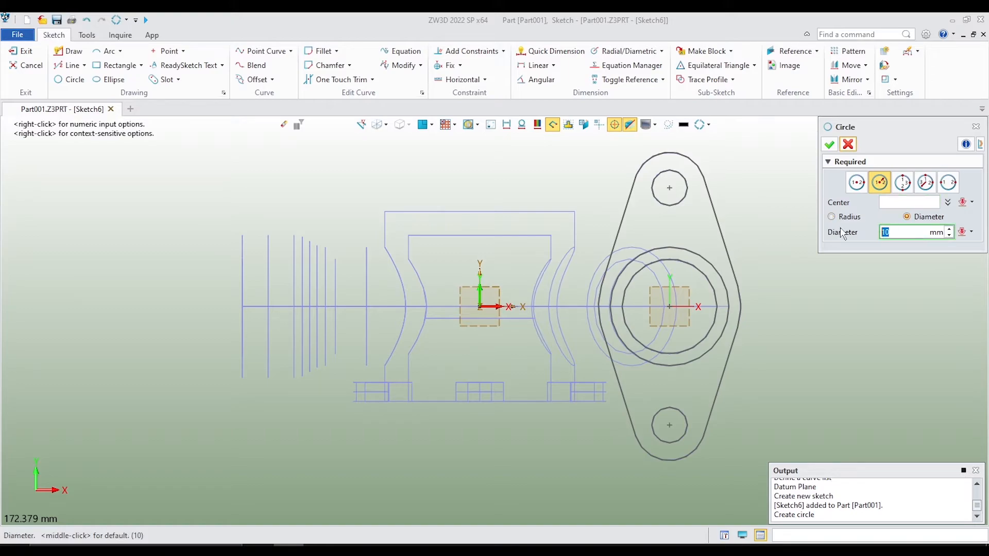
key("Return")
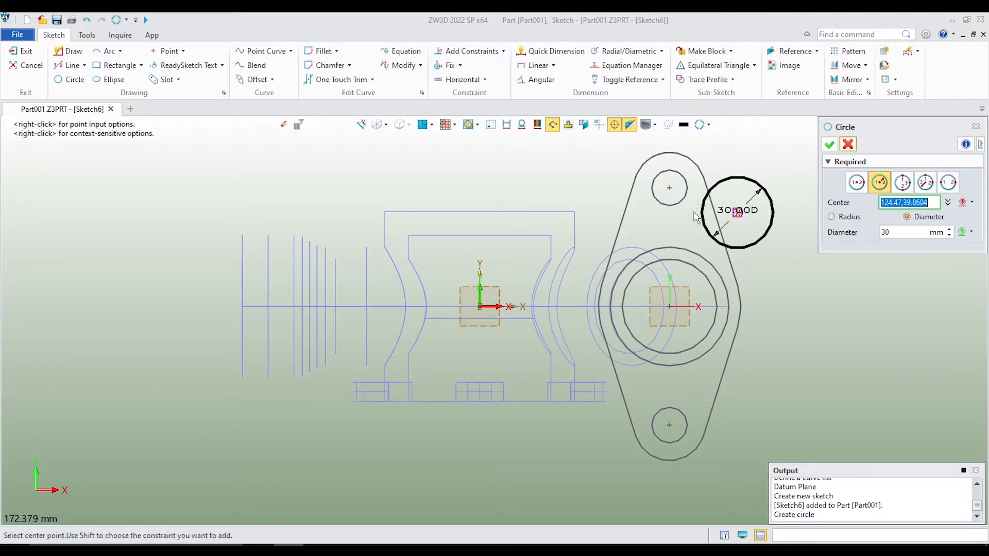
left_click(480, 306)
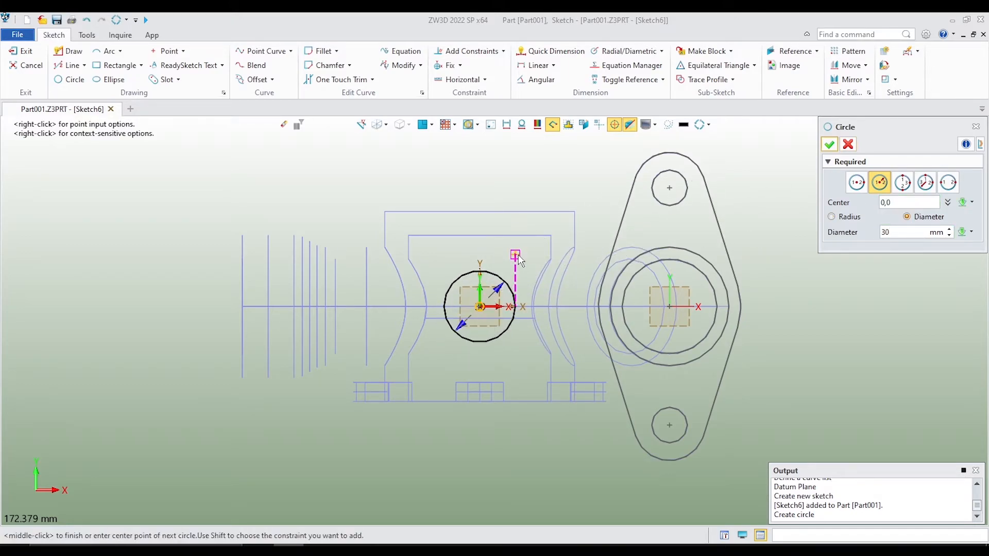
middle_click(519, 252)
scroll(518, 252, "up", 2)
left_click(488, 308)
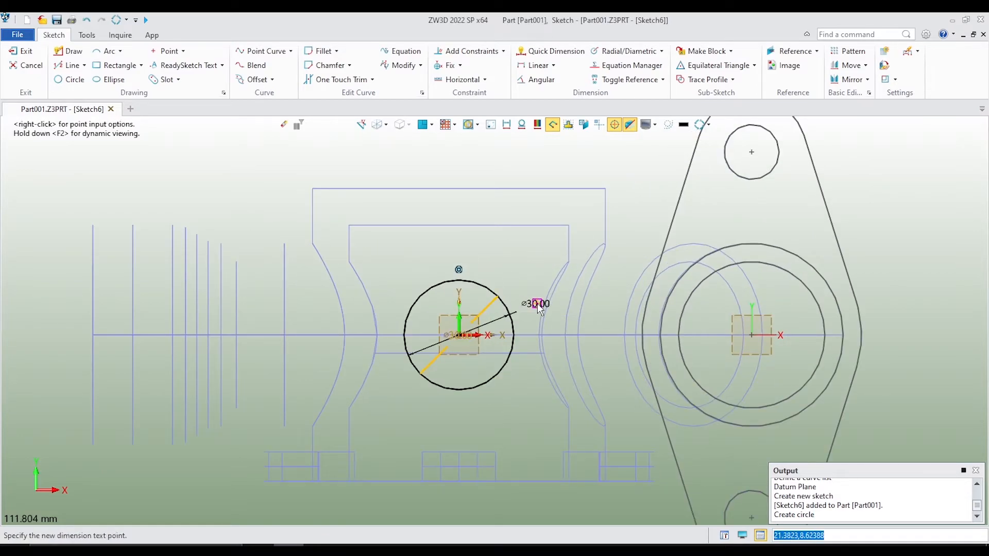
left_click(629, 273)
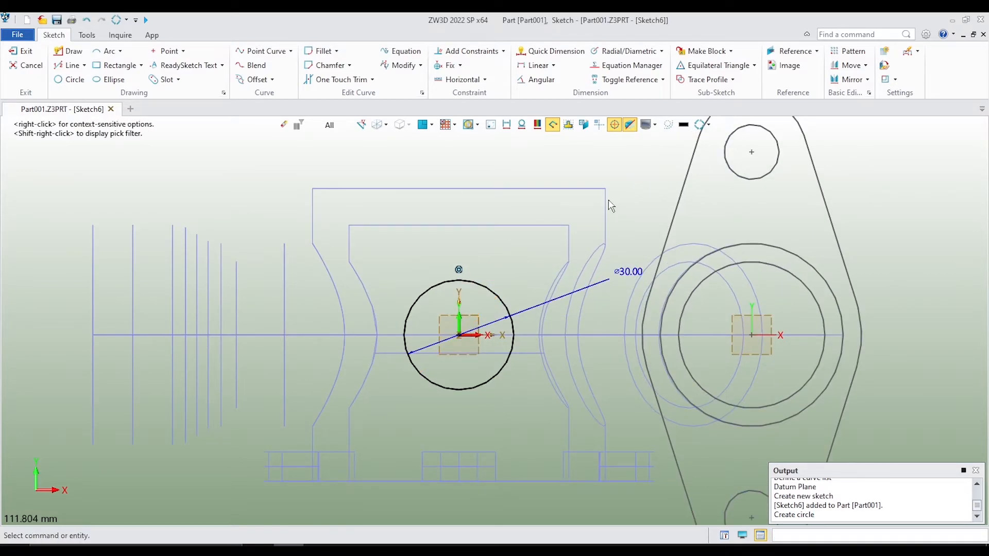
- Draw a 60 mm diameter circle centred on the sketch origin, concentric with the 30 mm circle
left_click(70, 80)
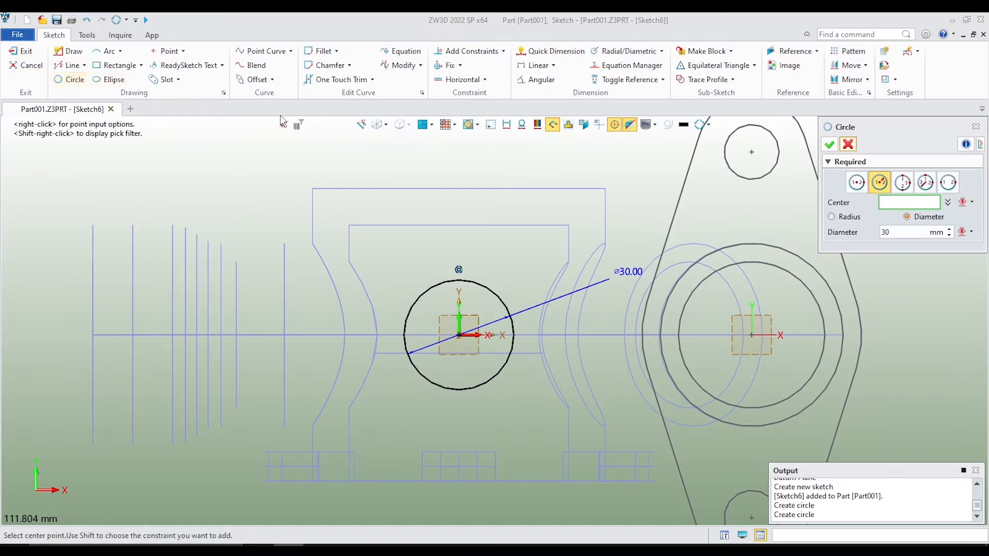
left_click(897, 232)
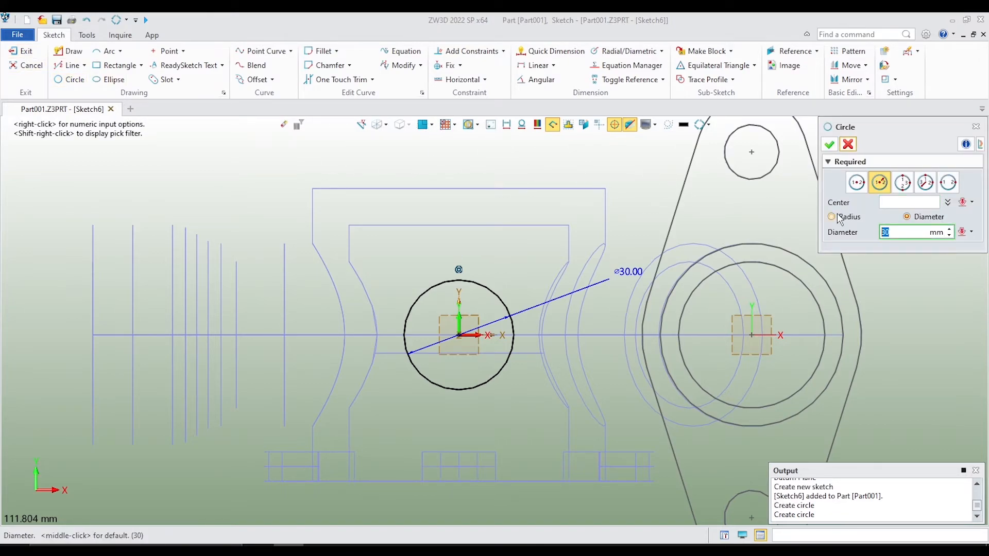
type("60")
key("Return")
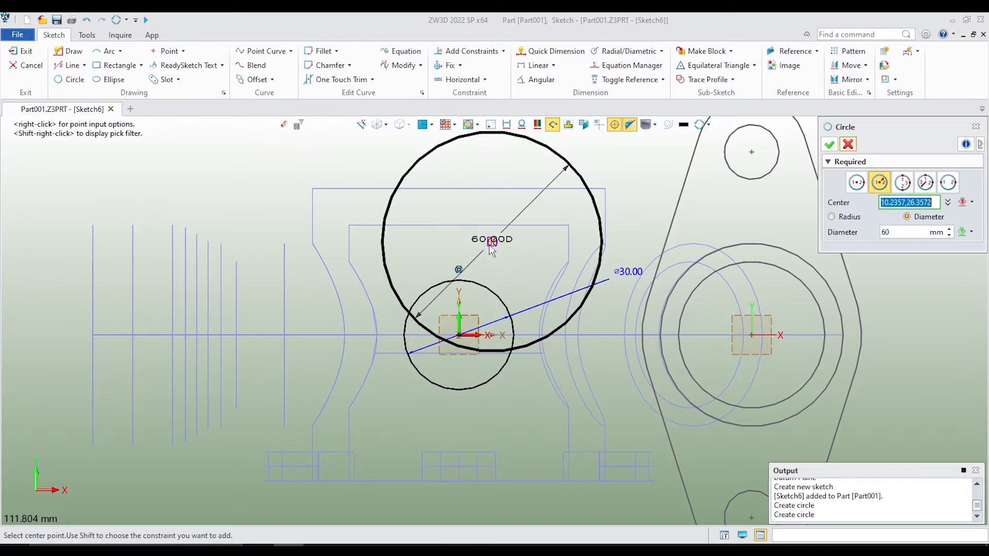
left_click(459, 335)
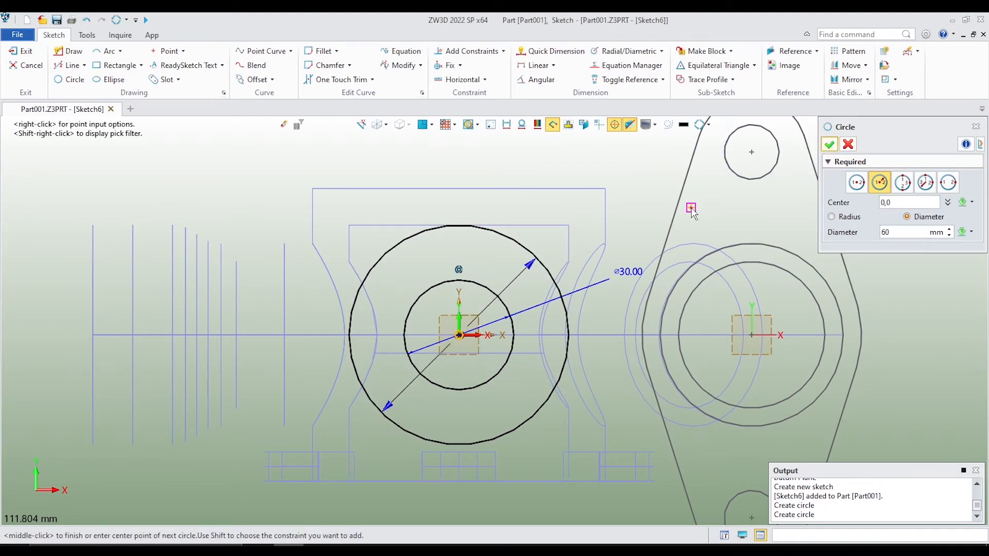
left_click(830, 144)
- Draw an 80 mm diameter circle centred on the origin and move the 80 mm and 60 mm dimension texts clear of the circles
middle_click(624, 215)
key("Tab")
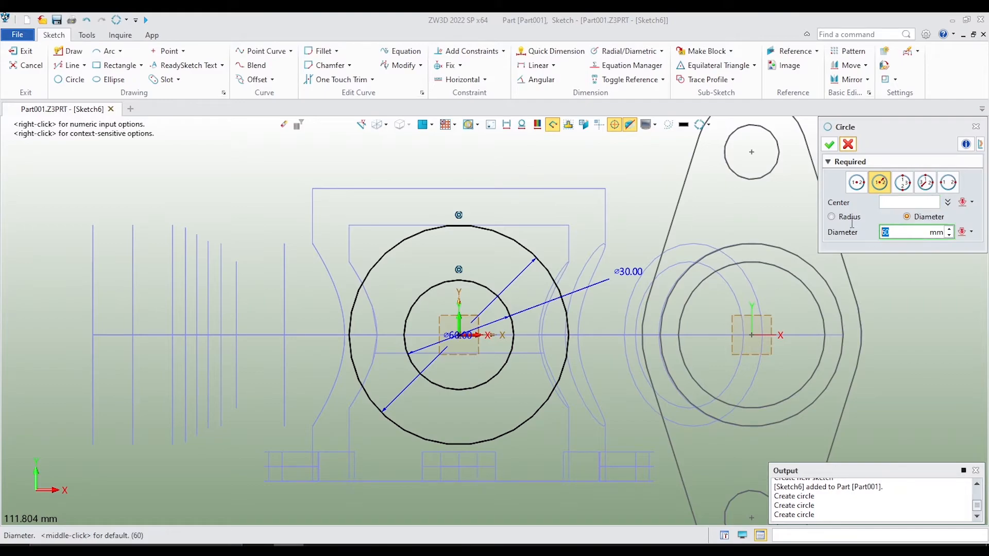
type("80")
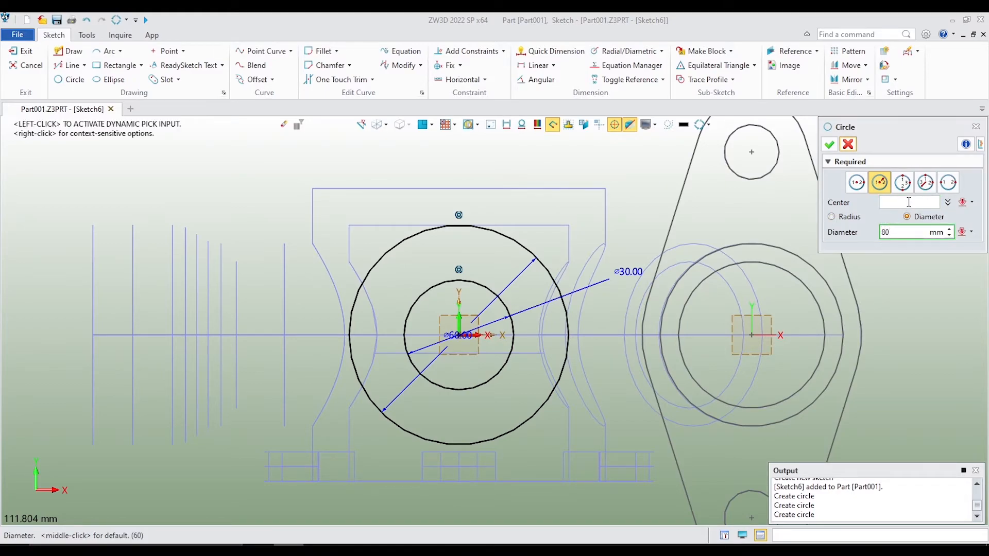
key("Return")
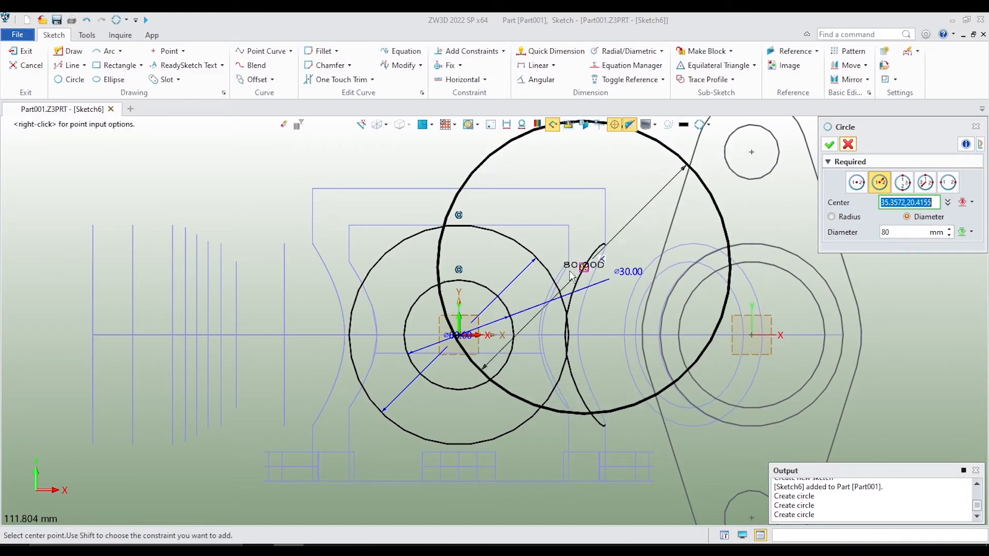
left_click(460, 334)
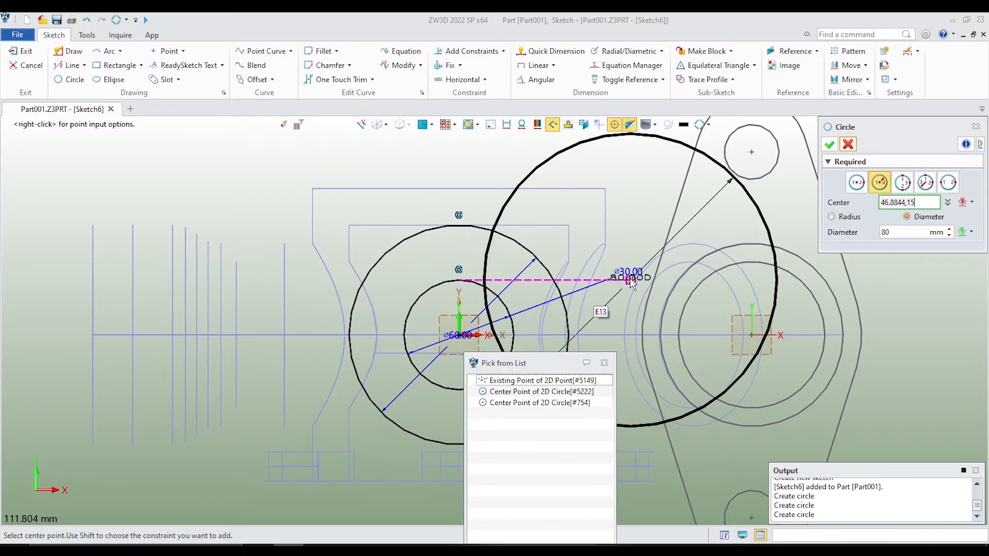
key("Escape")
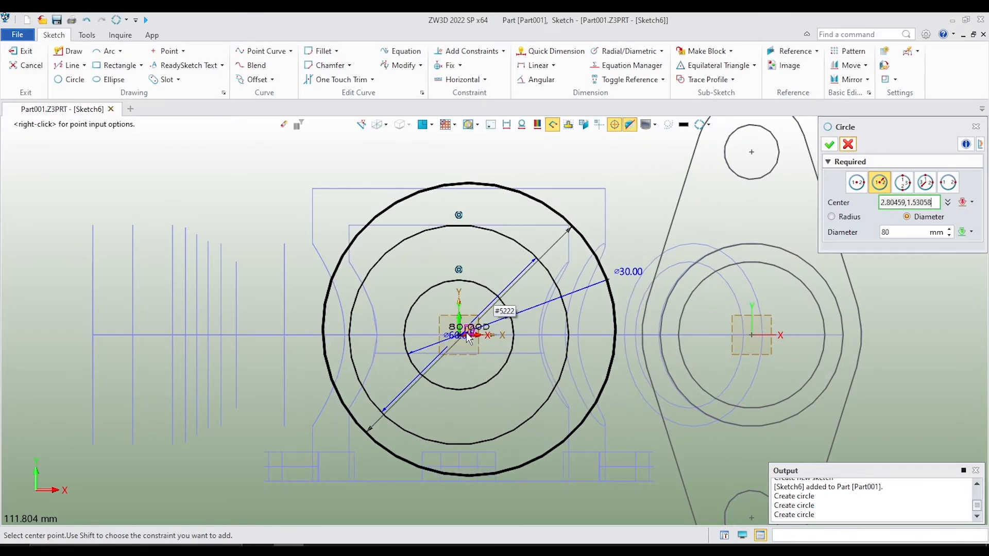
left_click(461, 340)
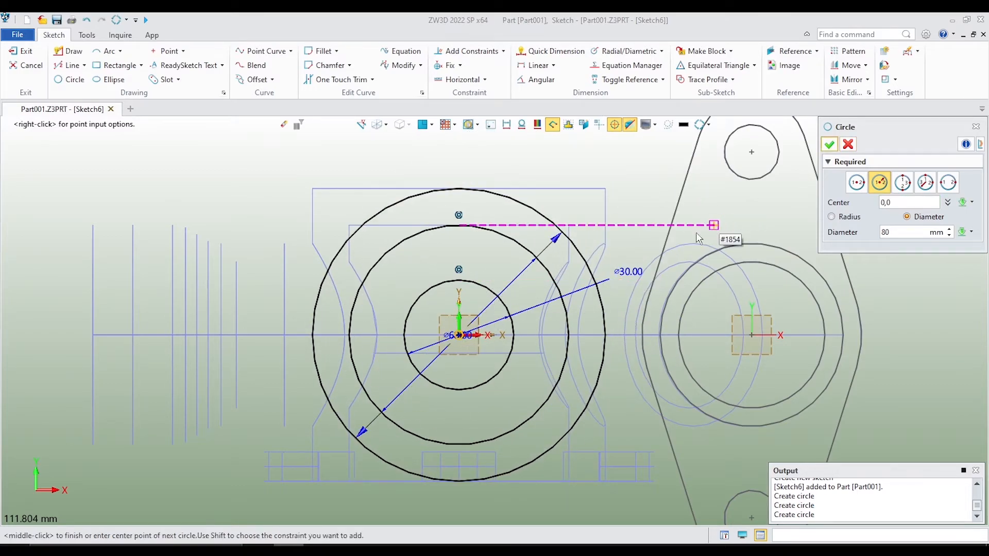
middle_click(628, 223)
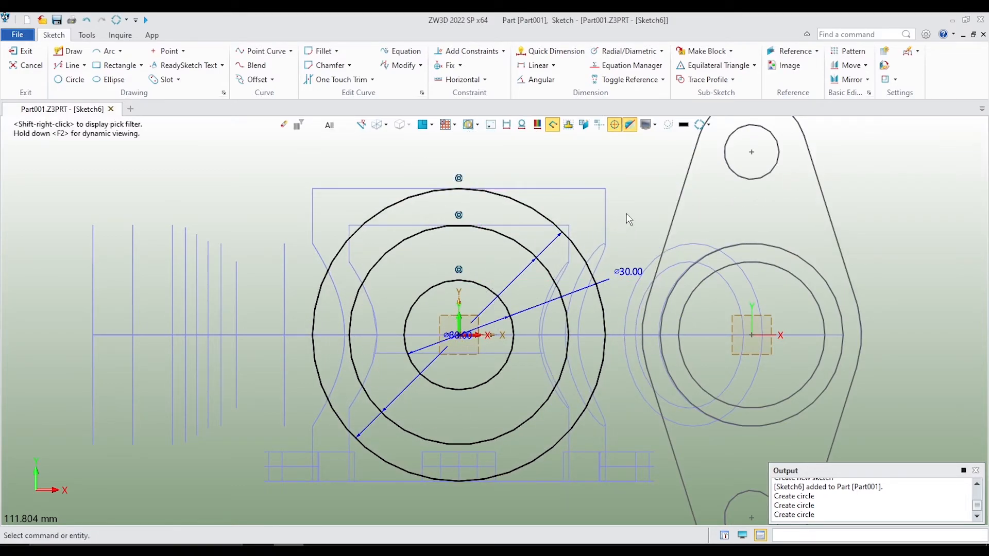
left_click_drag(553, 258, 647, 216)
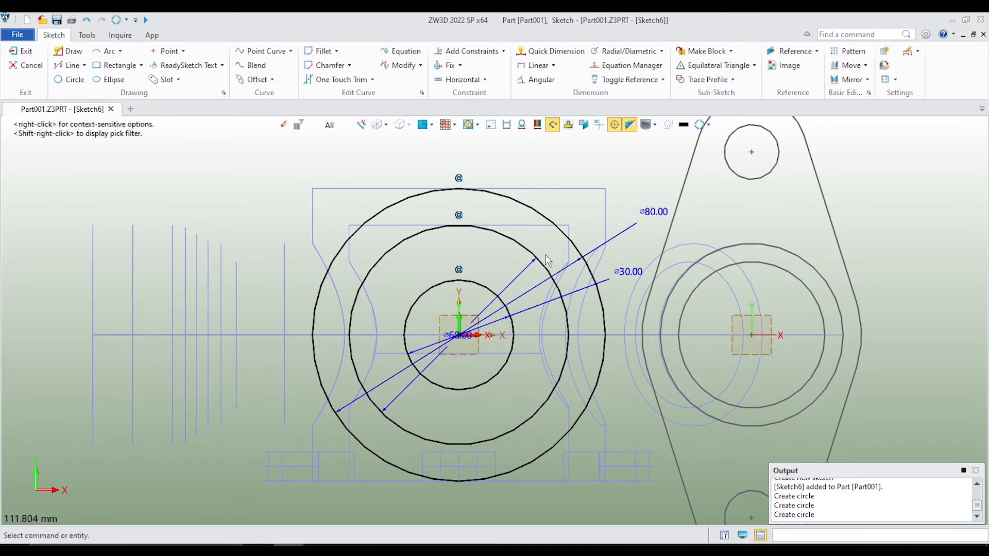
left_click_drag(519, 274, 653, 243)
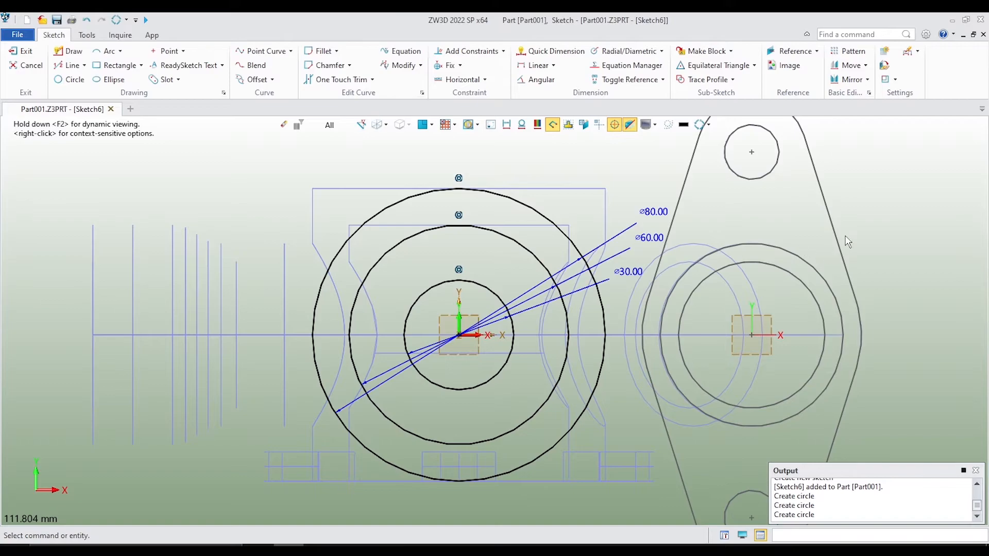
- Draw a 100 mm diameter circle centred on the origin and place its dimension text outside the circle
scroll(696, 279, "down", 1)
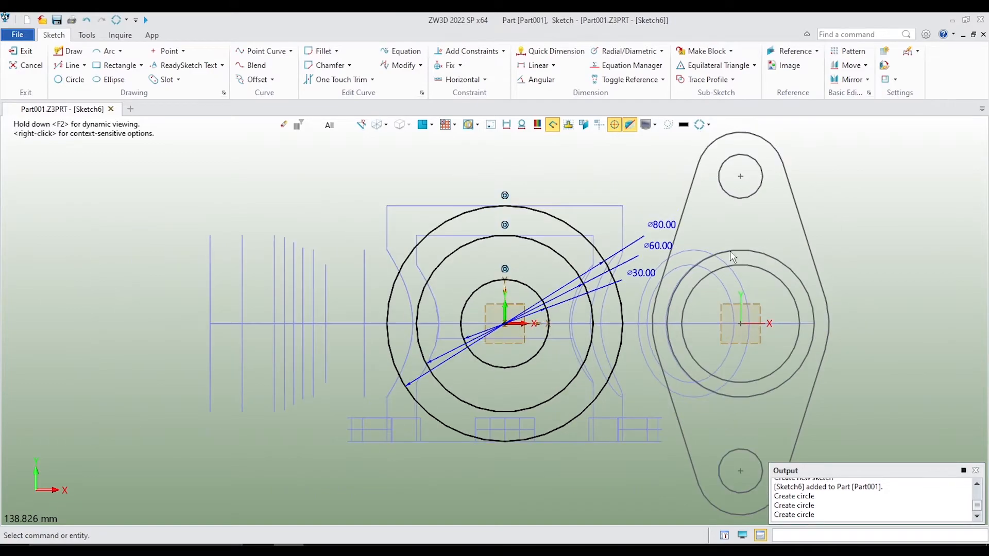
left_click(79, 85)
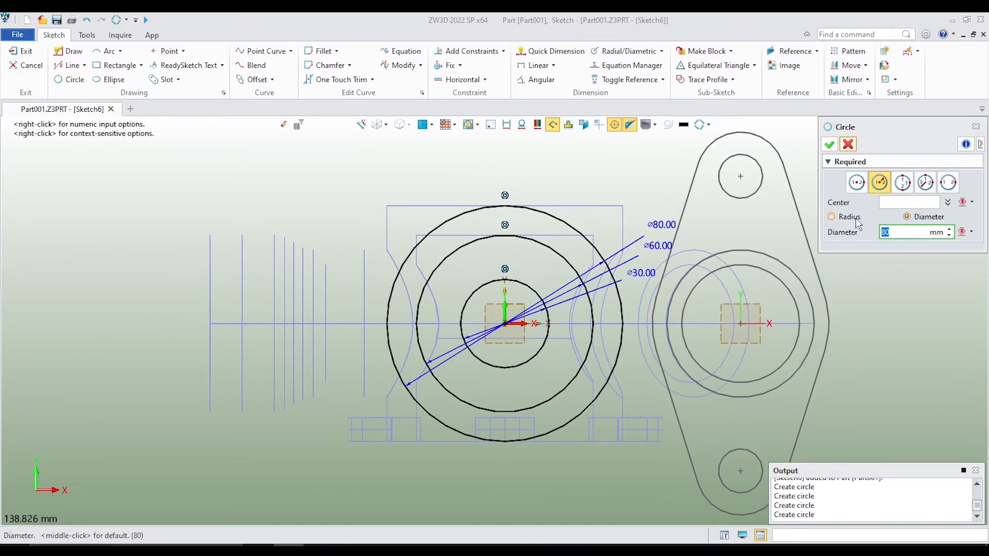
type("100")
key("Return")
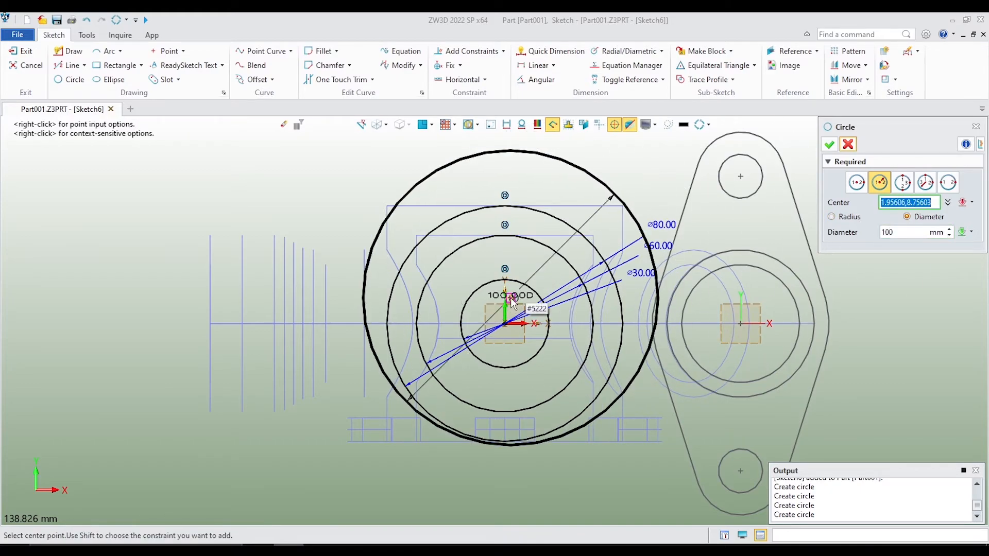
left_click(507, 327)
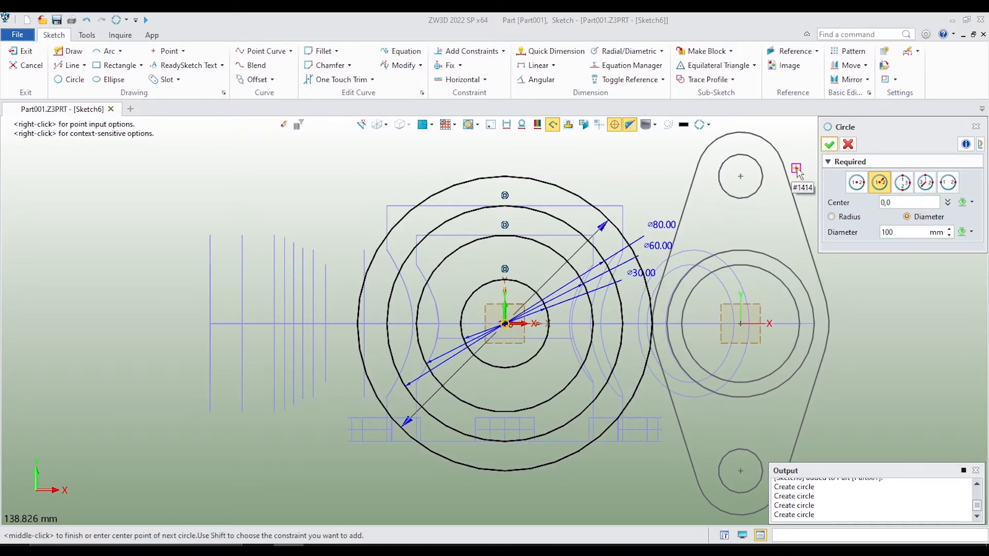
left_click(833, 147)
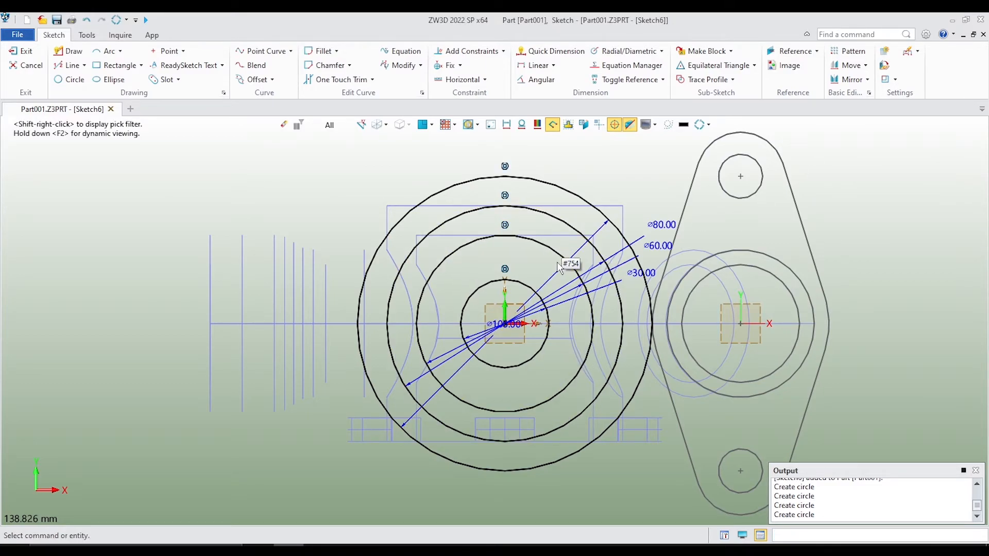
mouse_move(580, 250)
left_mouse_down()
mouse_move(592, 206)
mouse_move(652, 202)
left_mouse_up()
- Convert the 80 mm circle to construction geometry to serve as the bolt circle
scroll(589, 216, "up", 1)
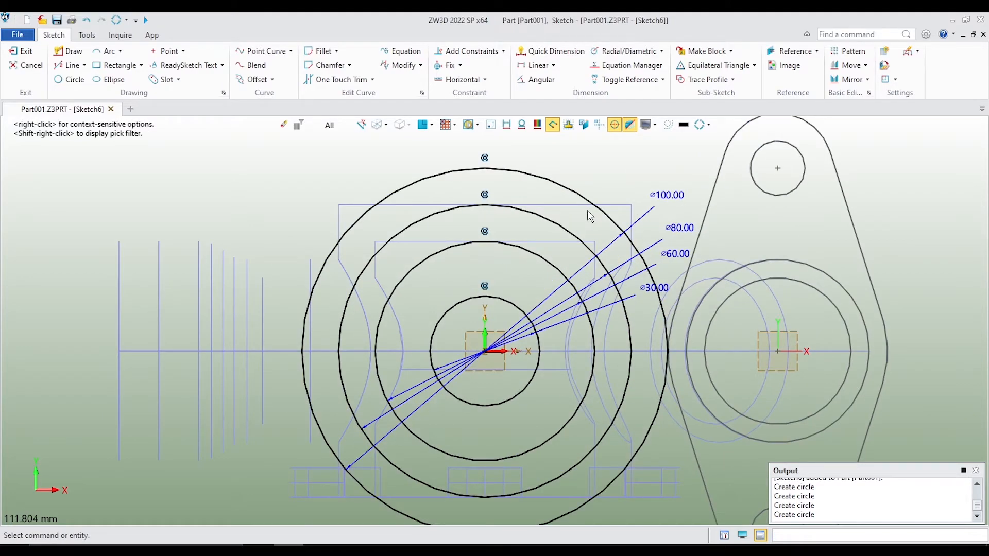
left_click(564, 228)
right_click(563, 229)
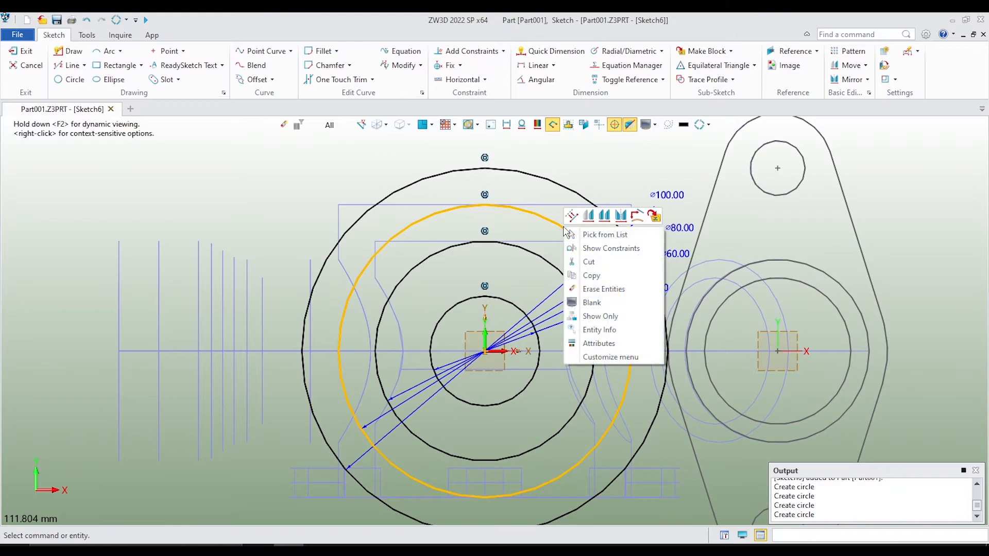
left_click(570, 217)
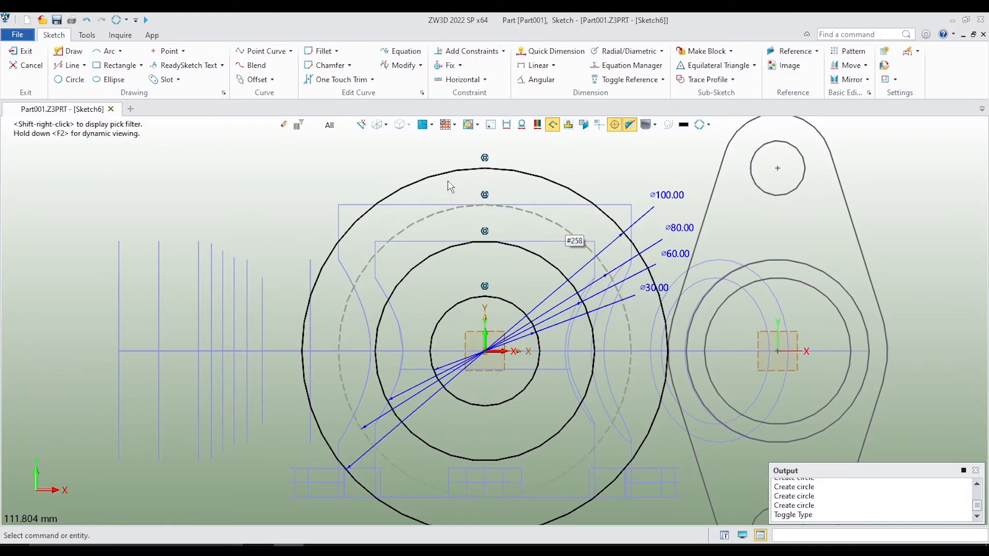
- Draw a 10 mm diameter circle centred on the top quadrant of the construction circle at 0,40
left_click(68, 80)
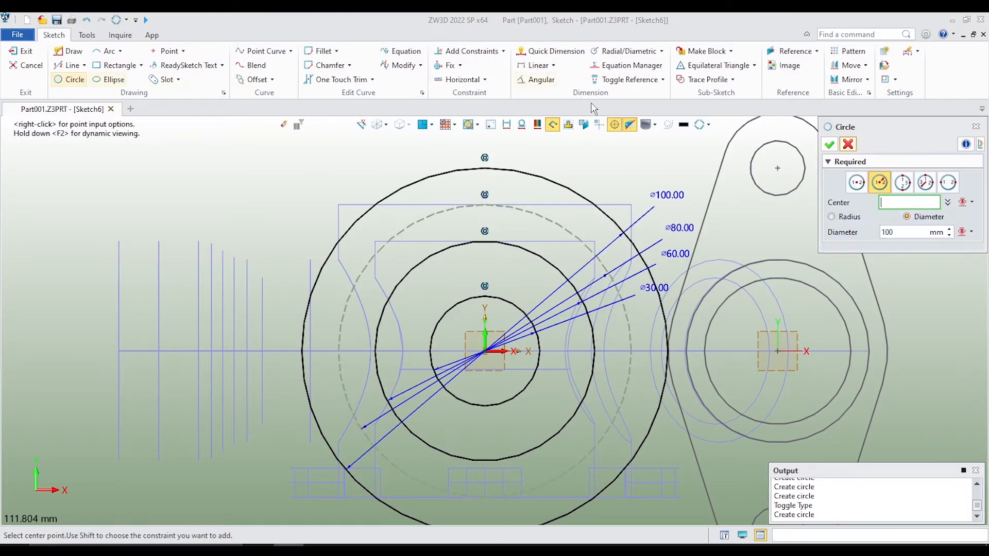
left_click(915, 236)
key("Return")
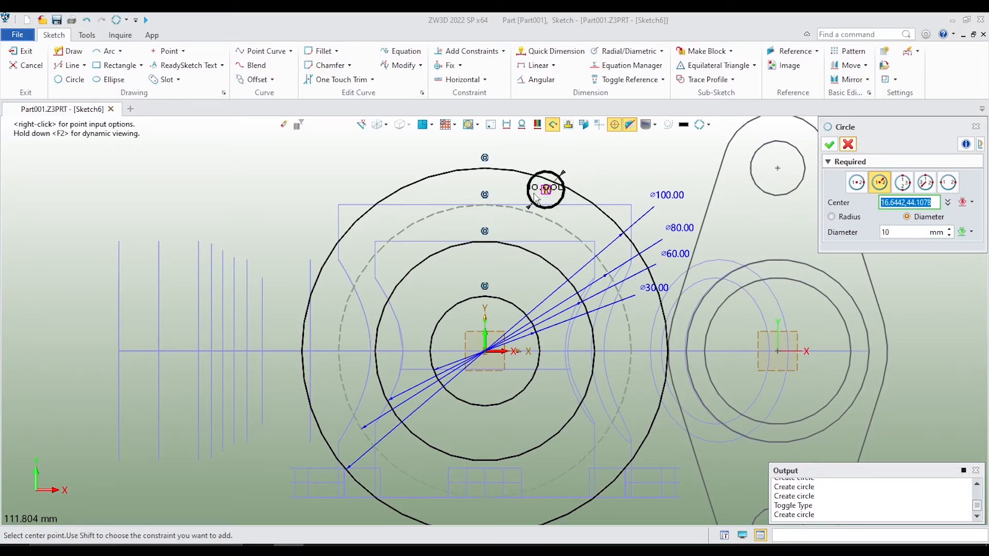
scroll(561, 177, "up", 3)
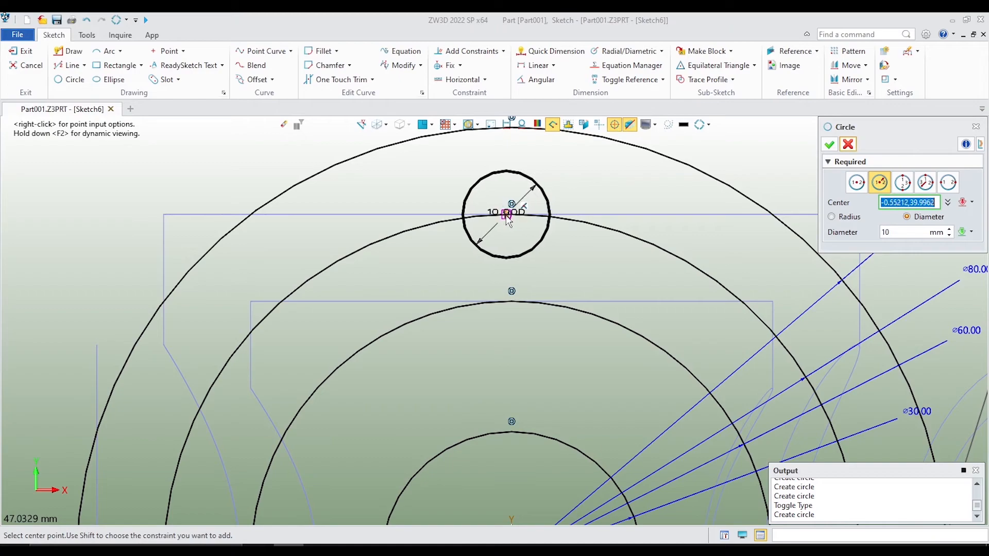
scroll(515, 229, "down", 2)
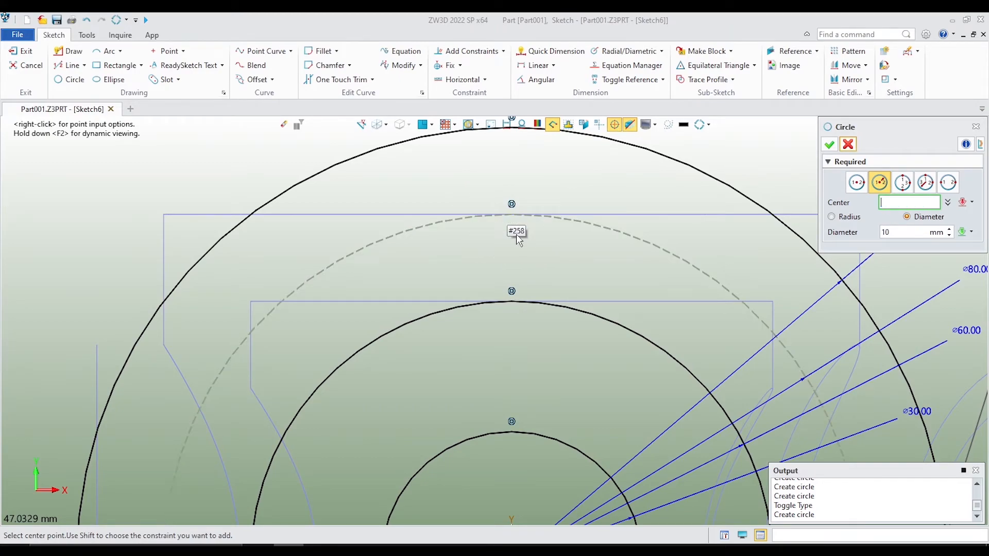
scroll(502, 224, "down", 1)
scroll(505, 232, "up", 1)
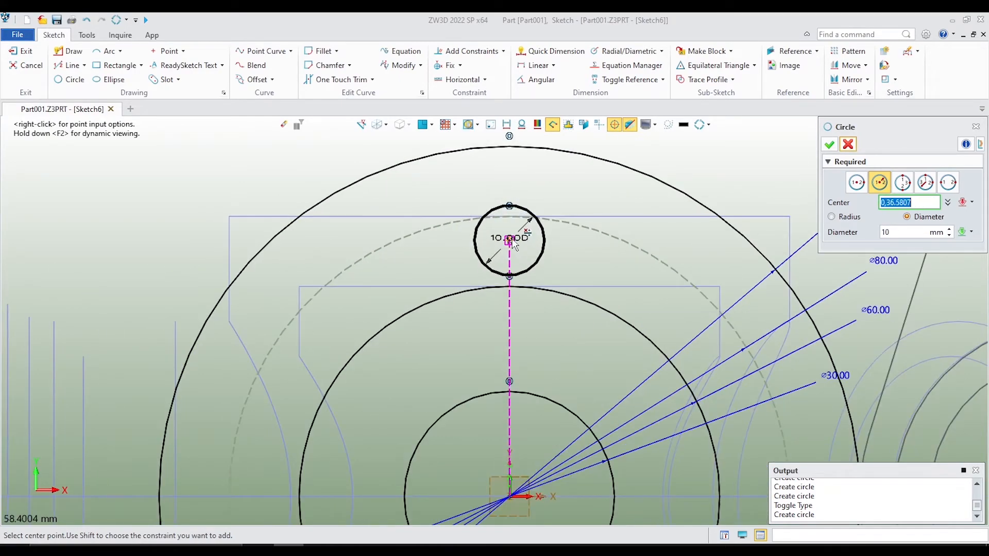
left_click(509, 216)
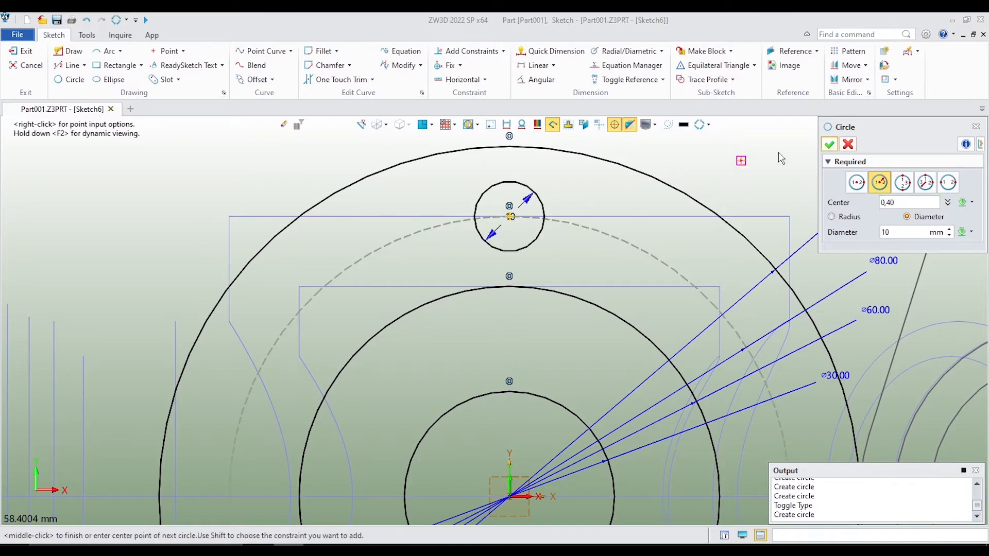
left_click(828, 144)
- Move the small hole circle's diameter dimension text up beside the circle
scroll(502, 188, "down", 1)
left_click_drag(515, 204, 560, 175)
key("Escape")
scroll(523, 201, "up", 3)
scroll(539, 190, "down", 3)
middle_click_drag(575, 190, 561, 181)
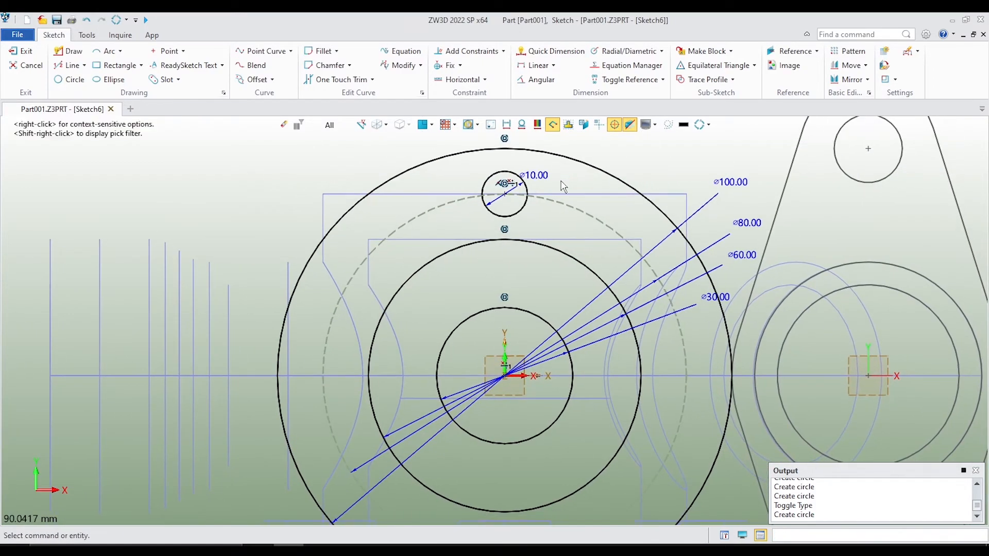
- Pattern the 10 mm circle circularly about the origin with 4 instances over a 360° span, and exit the sketch
left_click(847, 51)
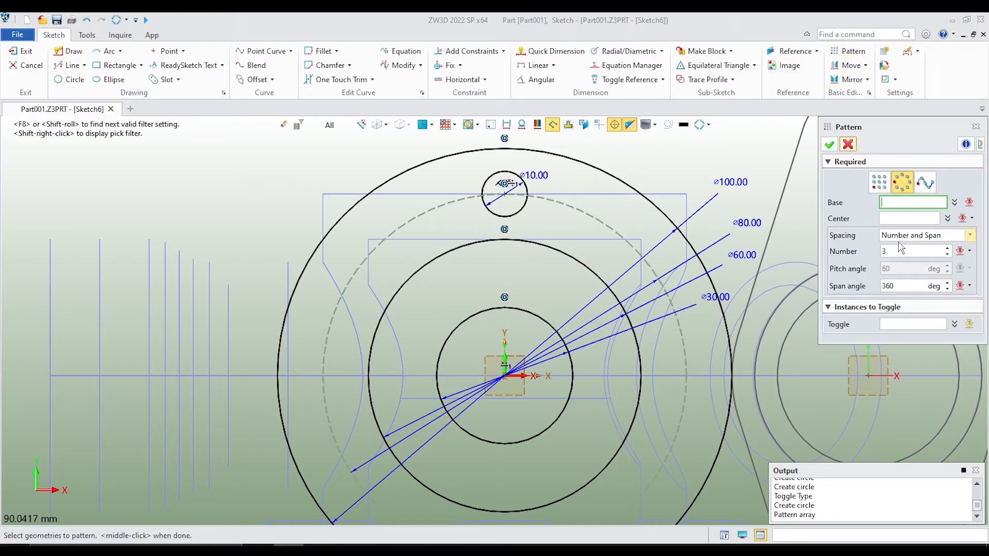
left_click(489, 180)
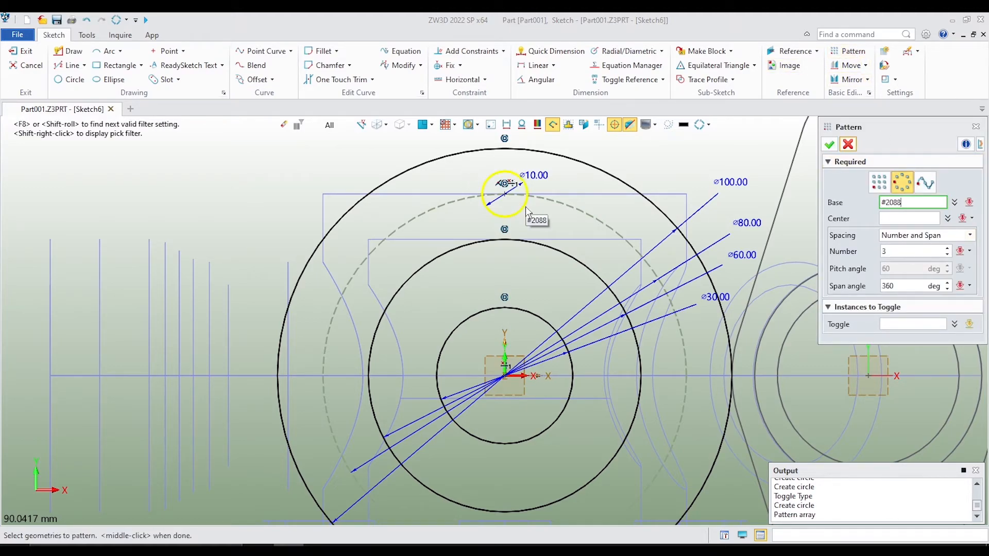
left_click(911, 219)
scroll(515, 401, "up", 3)
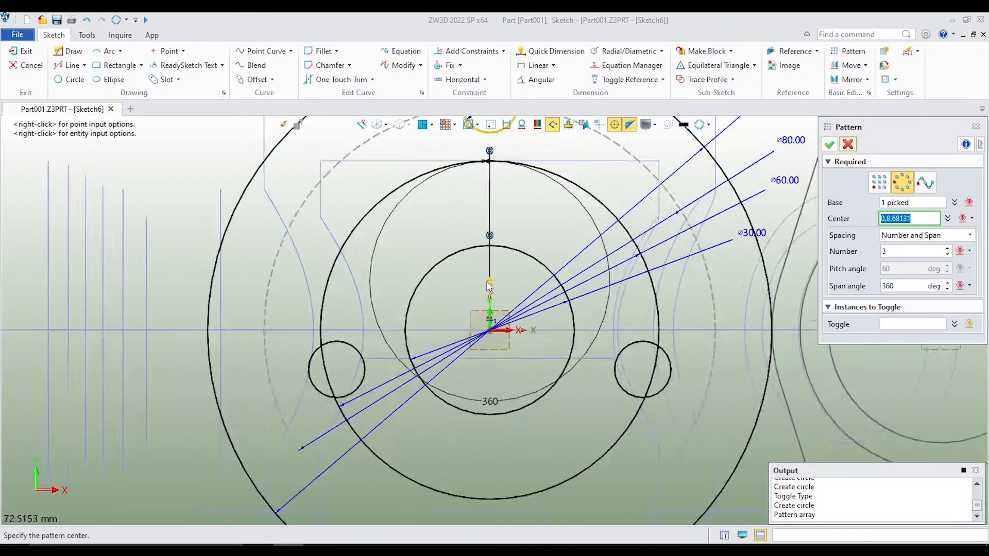
left_click(489, 344)
scroll(480, 290, "down", 3)
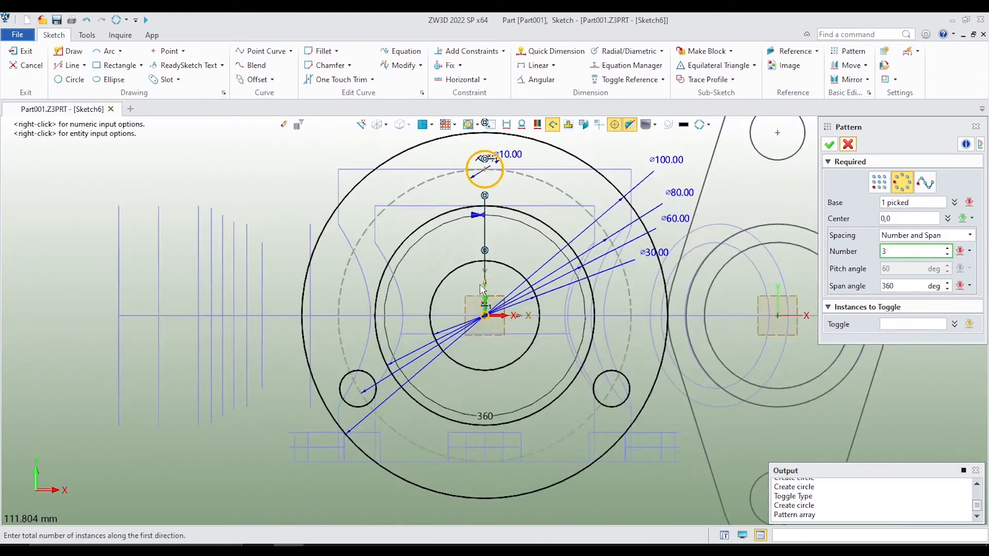
left_click(946, 248)
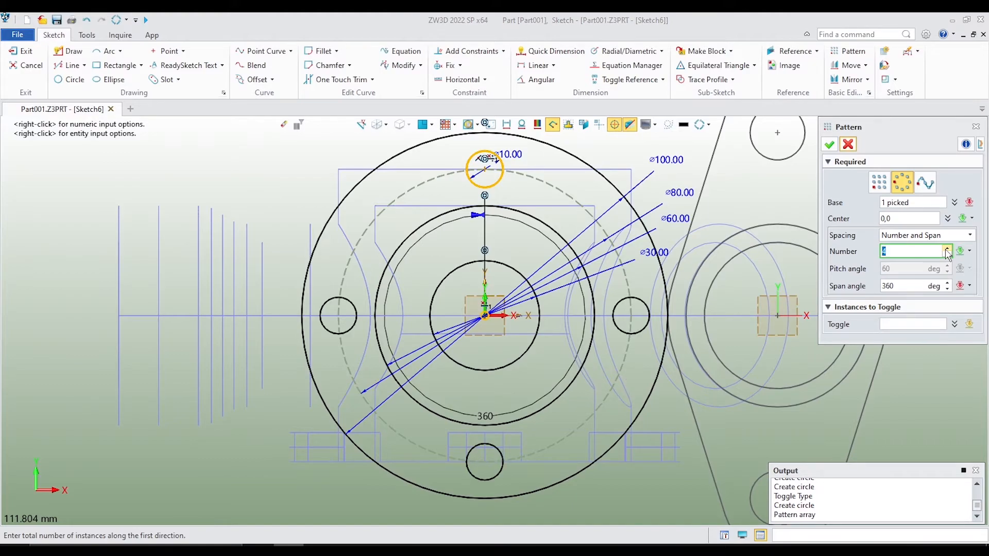
left_click(829, 145)
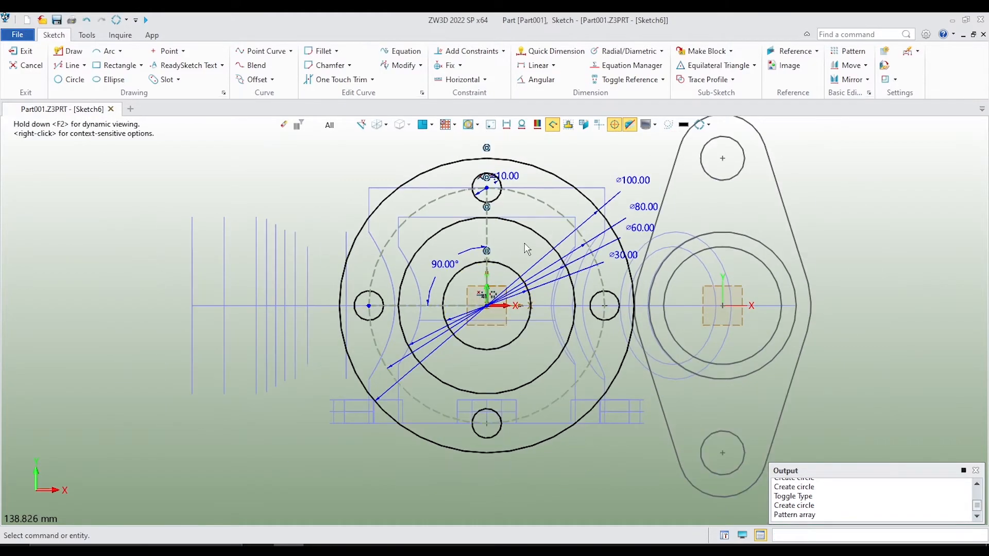
right_click(265, 195)
left_click(322, 180)
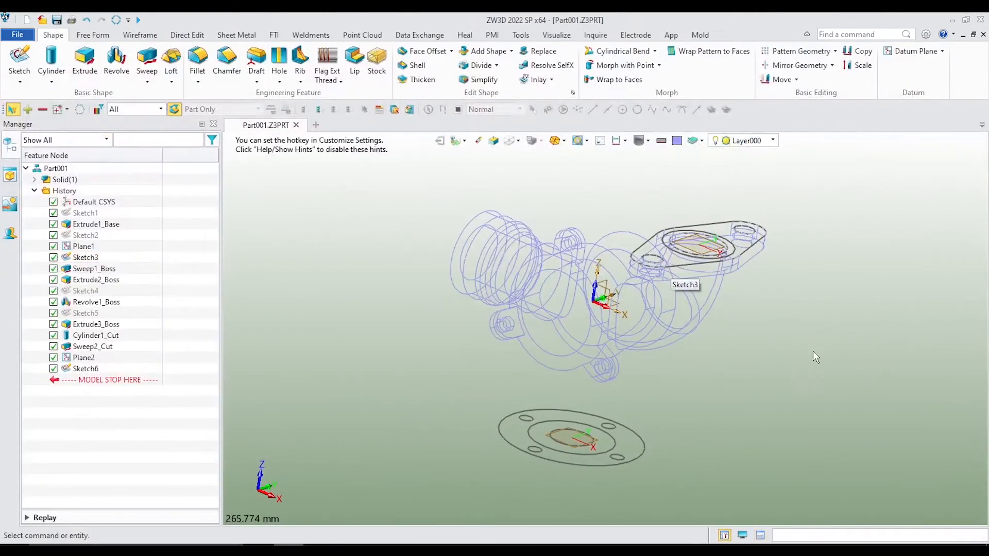
- Start an Extrude and pick the middle circle of the bottom flange sketch as its profile using a curve list
mouse_move(727, 348)
middle_mouse_down()
mouse_move(747, 344)
mouse_move(738, 342)
middle_mouse_up()
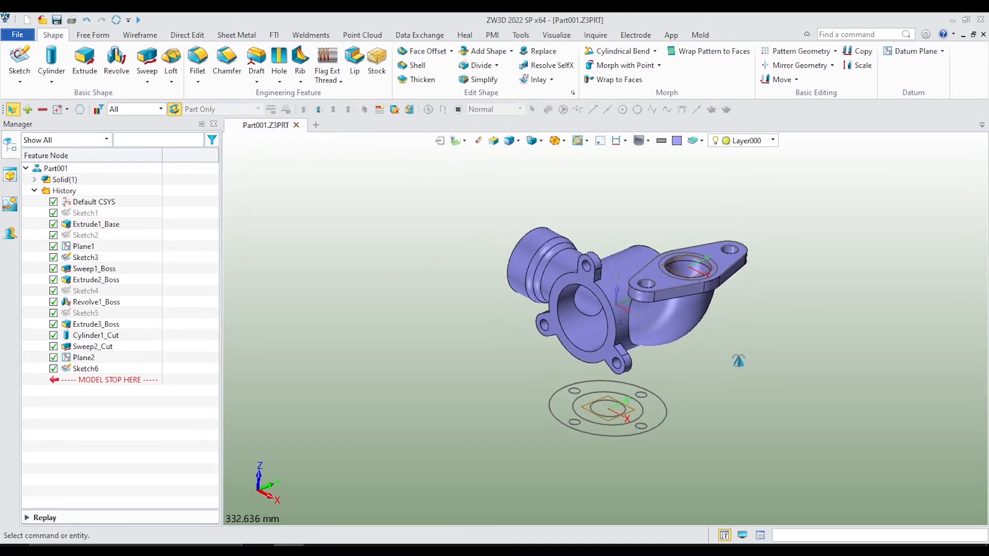
left_click(85, 64)
right_click(321, 279)
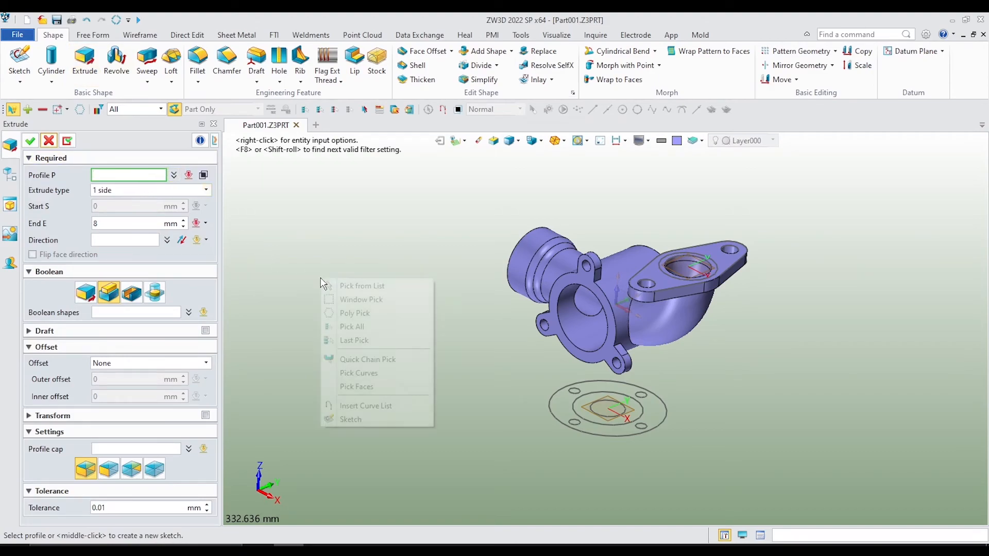
left_click(368, 406)
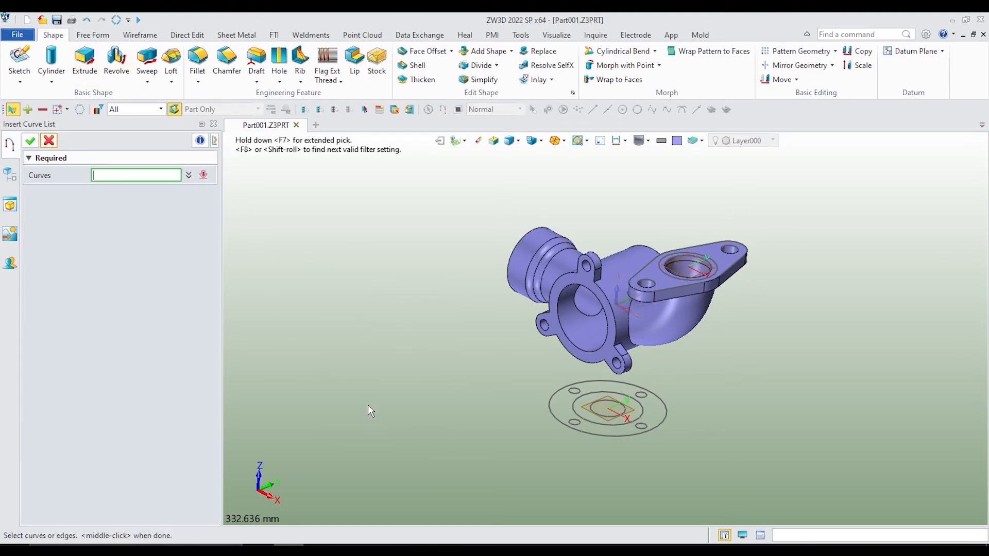
scroll(521, 446, "up", 3)
left_click(663, 415)
middle_click(662, 415)
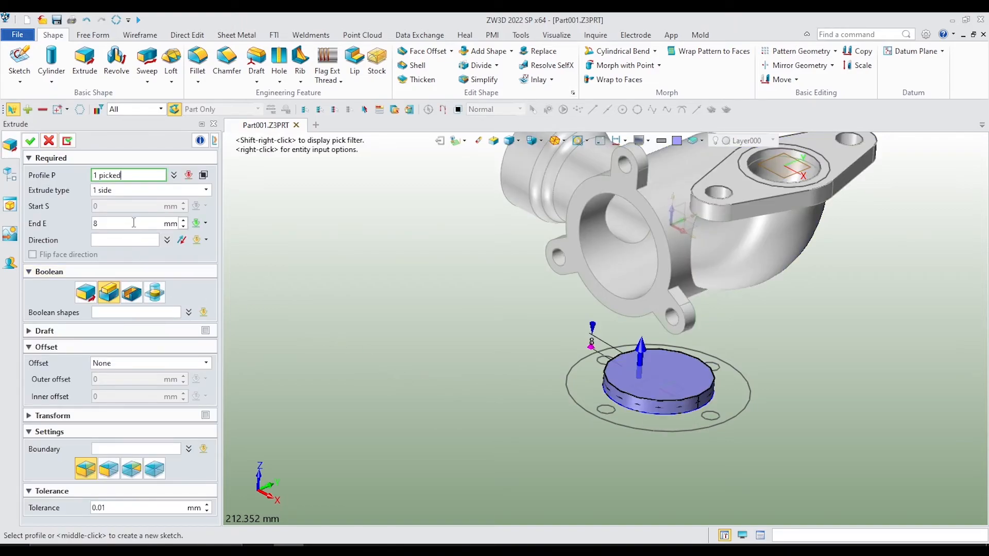
- Extrude the middle circle upward as an added boss ending at the main body's face
left_click(134, 222)
right_click(260, 242)
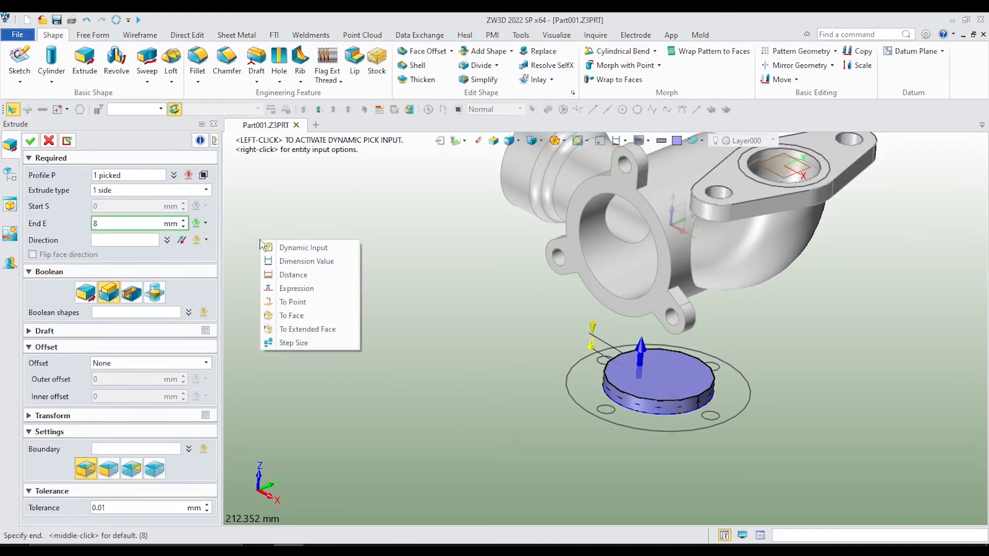
left_click(296, 315)
middle_click_drag(423, 354, 589, 316)
left_click(665, 283)
middle_click_drag(799, 328, 762, 288)
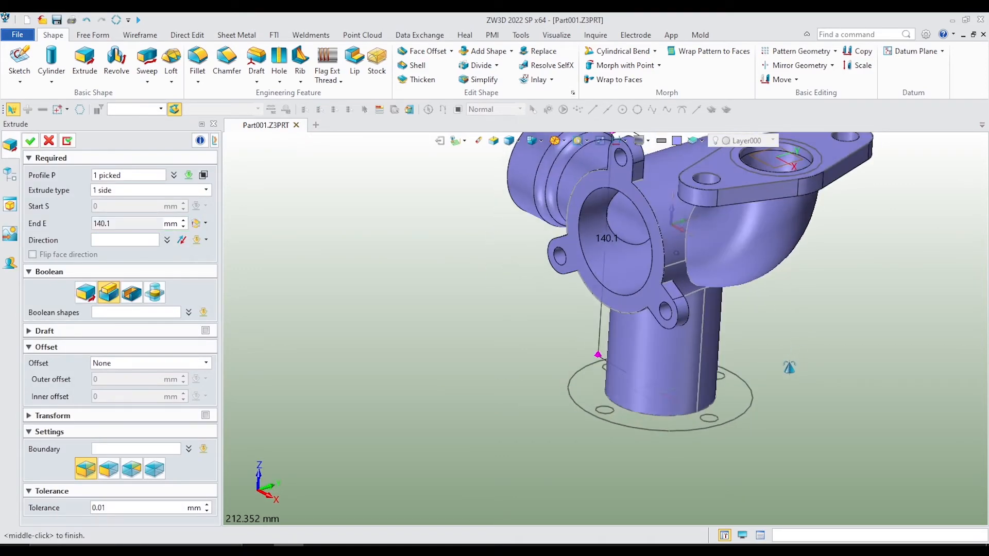
left_click(30, 141)
middle_click_drag(392, 326, 394, 284)
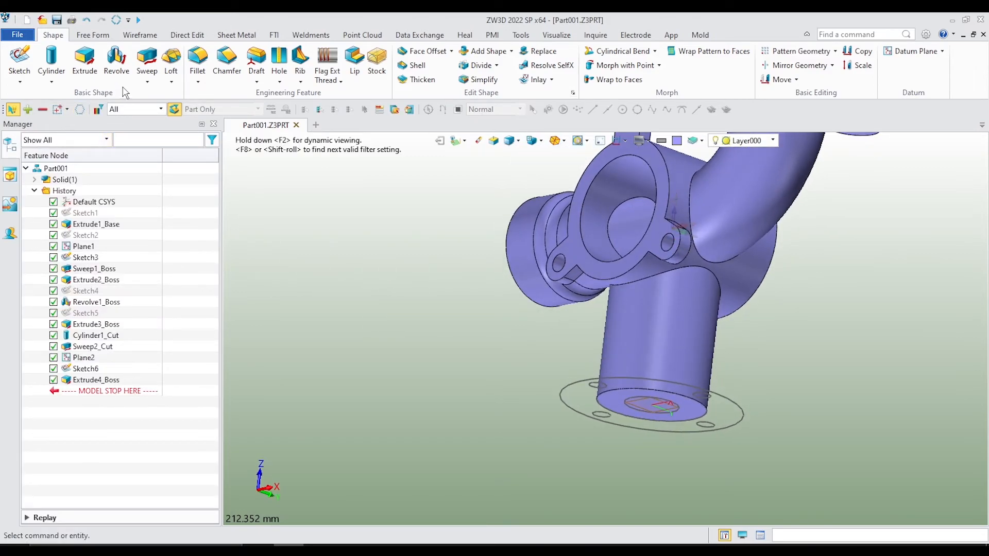
- Start another Extrude and collect the flange sketch's outer circle and its four small hole circles as the profile curve list
left_click(83, 62)
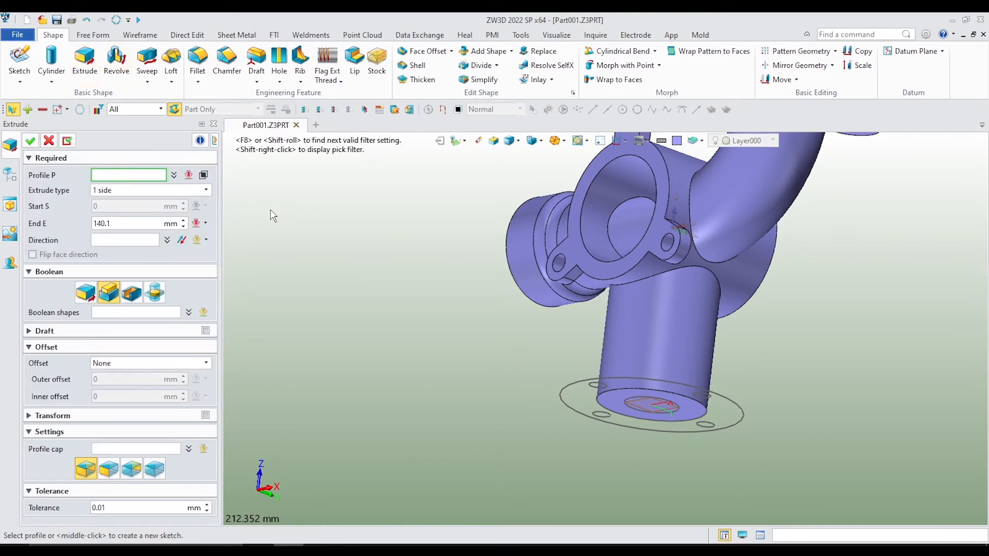
right_click(308, 224)
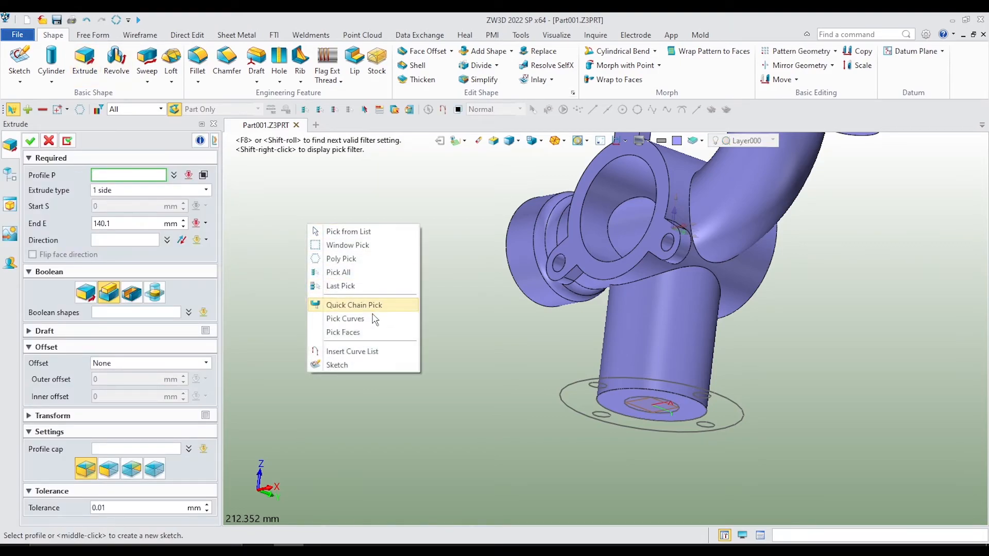
left_click(377, 348)
left_click(743, 411)
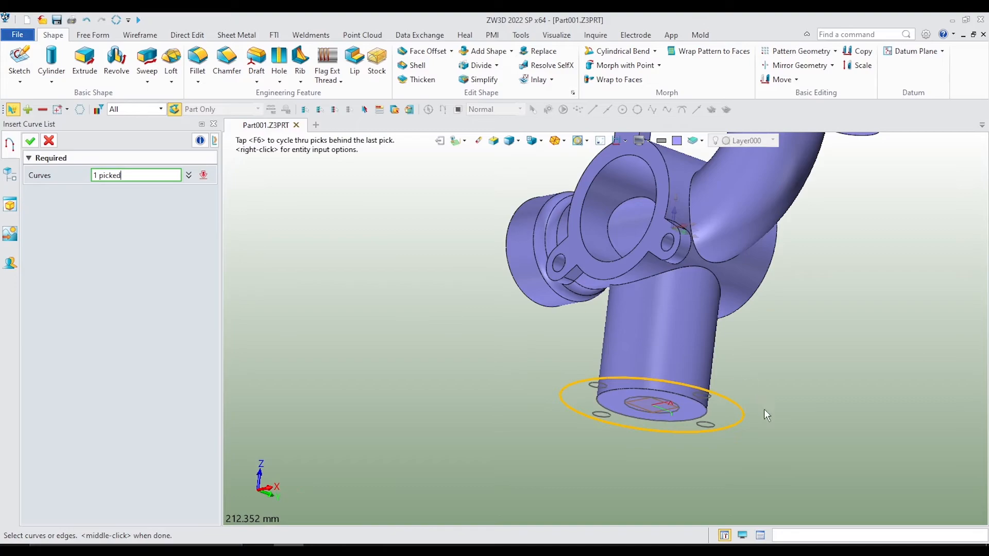
right_click_drag(756, 397, 771, 402)
scroll(718, 433, "up", 2)
left_click(711, 428)
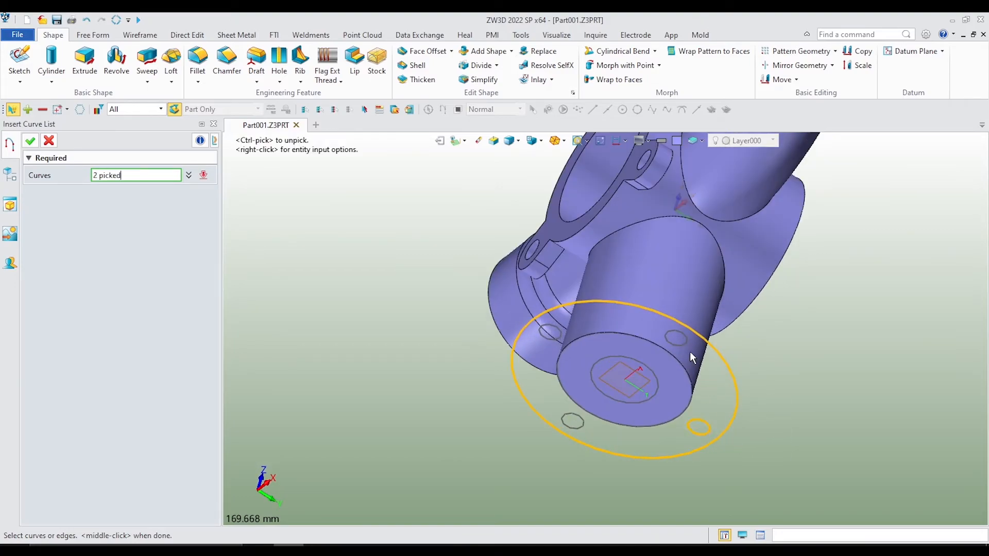
left_click(684, 342)
left_click(558, 339)
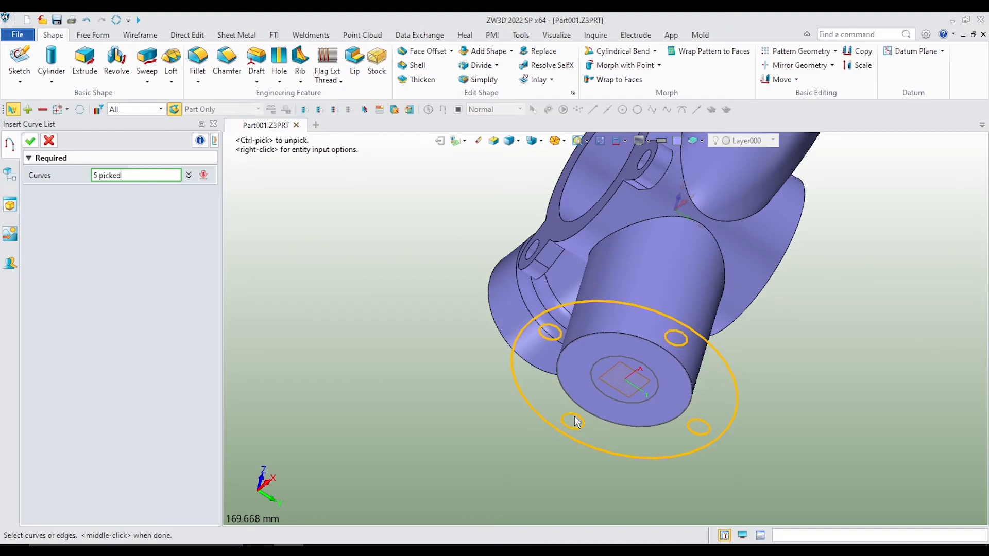
right_click_drag(795, 353, 817, 388)
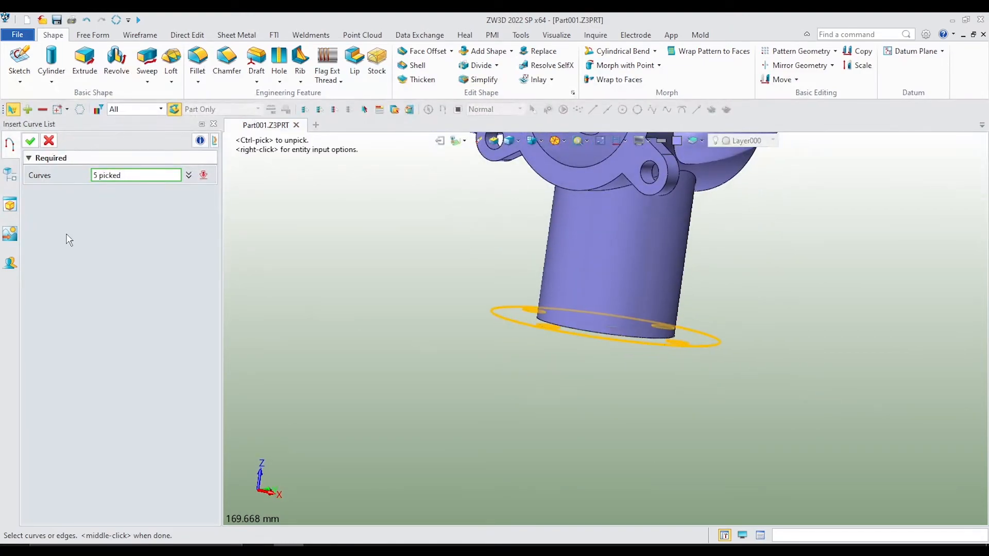
- Extrude the outer circle and hole profile 10 mm as an added boss to form the bottom flange
left_click(32, 144)
left_click(126, 223)
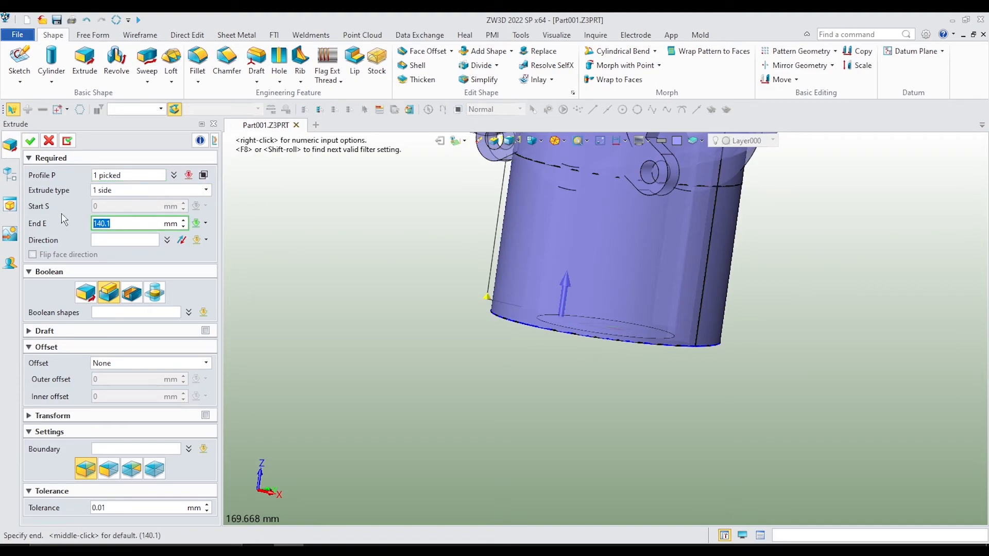
key("Return")
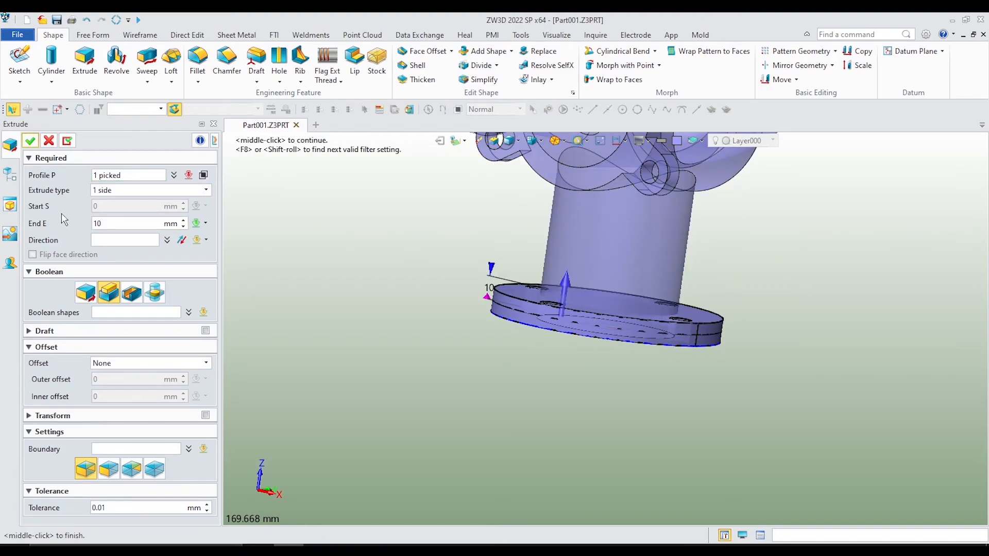
middle_click(747, 368)
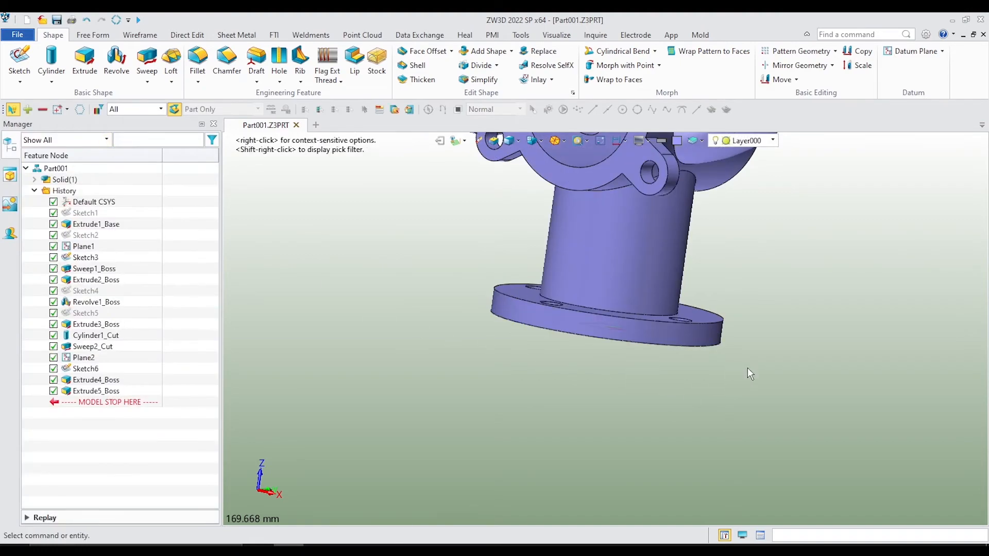
mouse_move(723, 373)
middle_mouse_down()
mouse_move(710, 329)
mouse_move(723, 364)
middle_mouse_up()
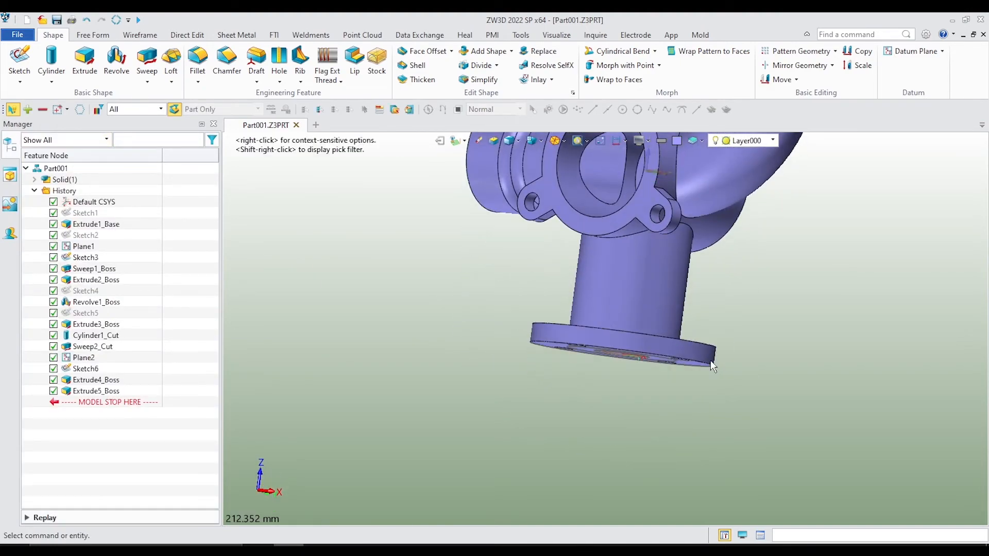
- Start an Extrude that removes material and pick the innermost circle of the bottom flange sketch as its profile
left_click(85, 60)
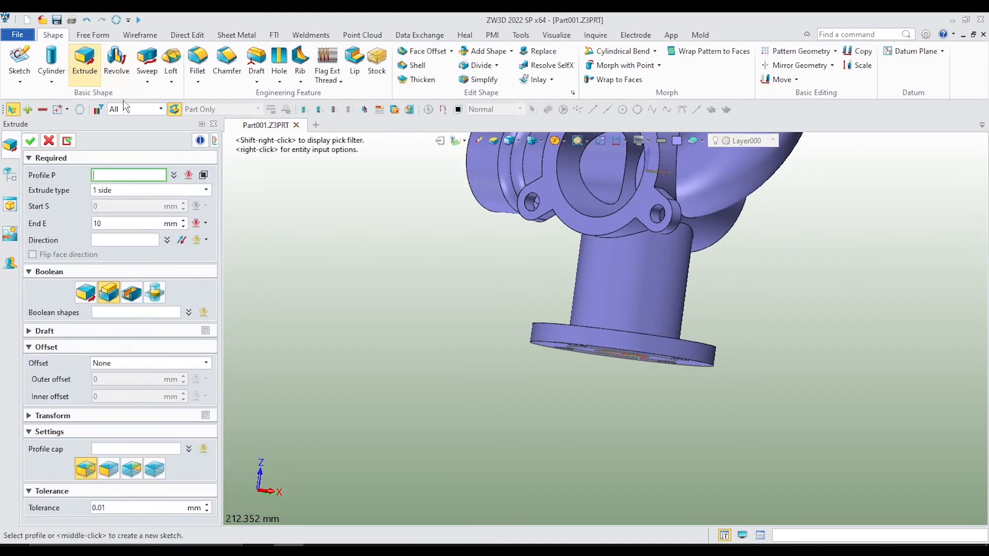
left_click(135, 294)
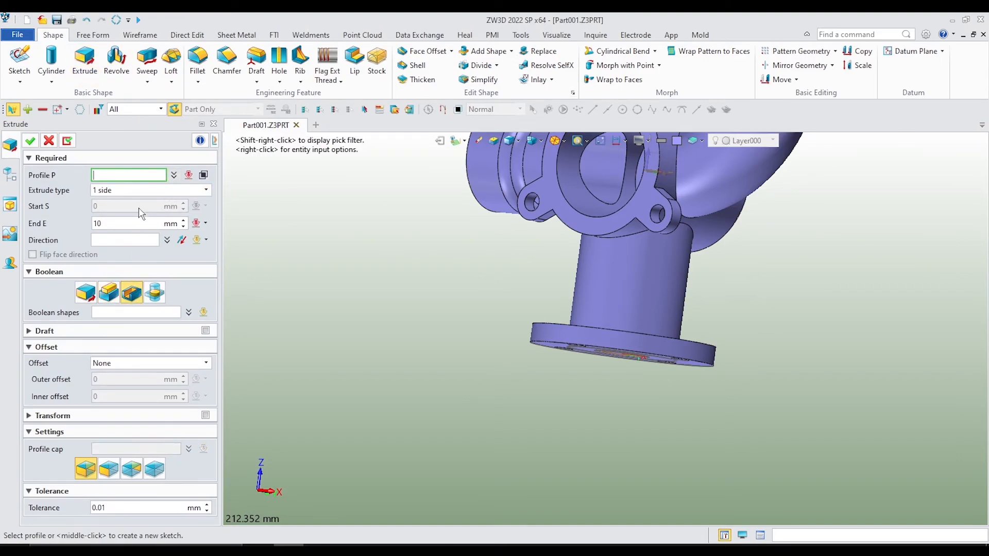
right_click(323, 237)
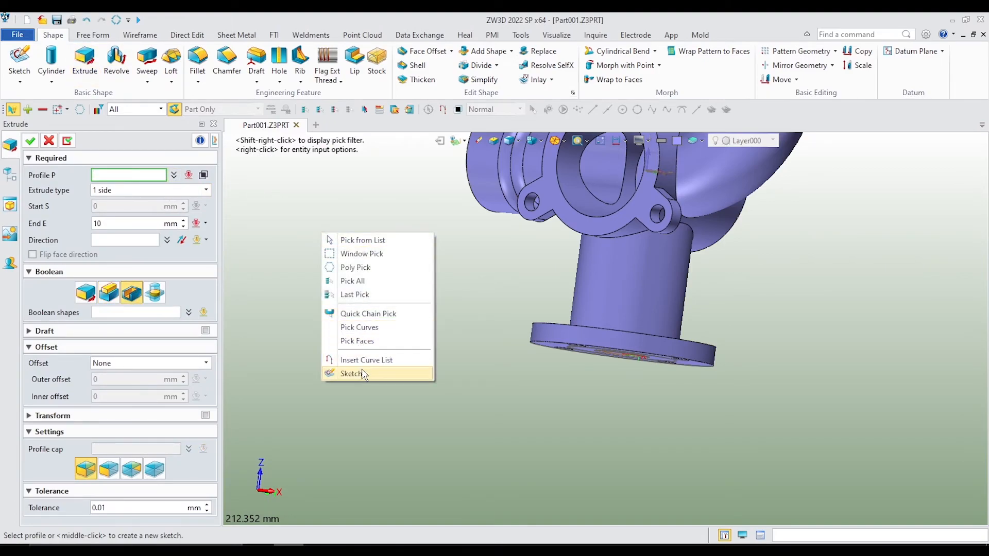
left_click(355, 358)
right_click_drag(455, 388, 546, 371)
left_click(639, 373)
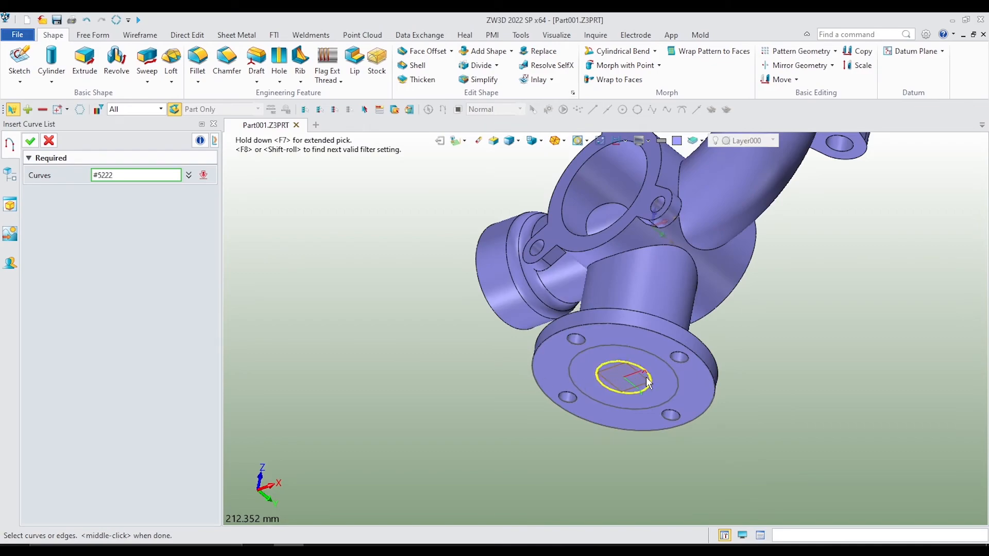
left_click(648, 382)
middle_click(109, 213)
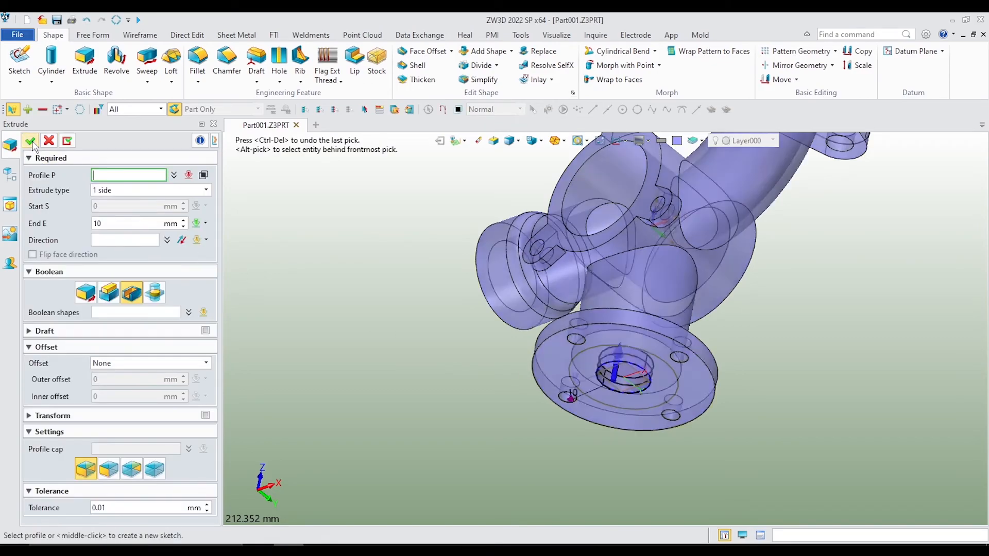
- End the extruded cut at the main body's inner bore face to open the vertical pipe into it
right_click(291, 272)
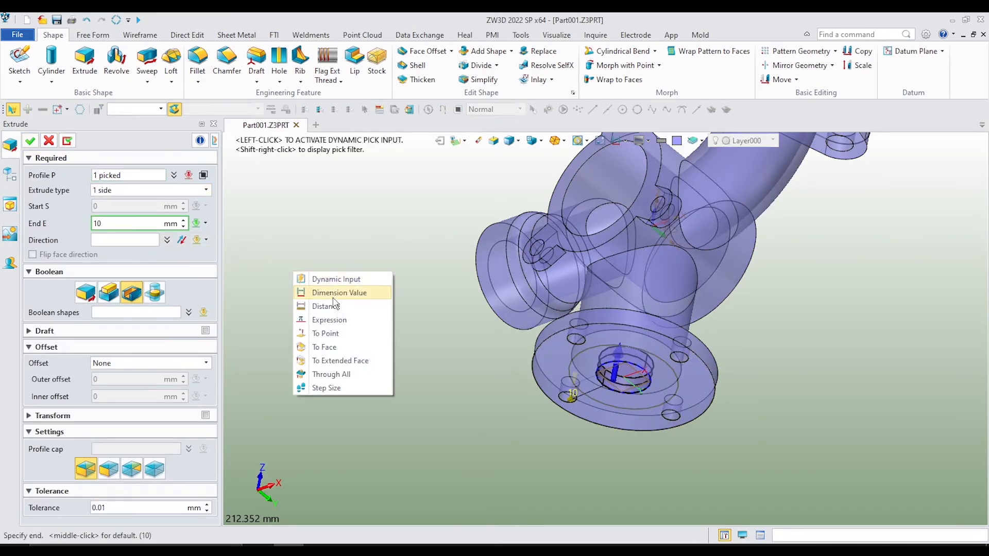
left_click(353, 350)
scroll(353, 351, "down", 2)
right_click_drag(585, 327, 636, 348)
scroll(513, 234, "up", 4)
left_click(552, 278)
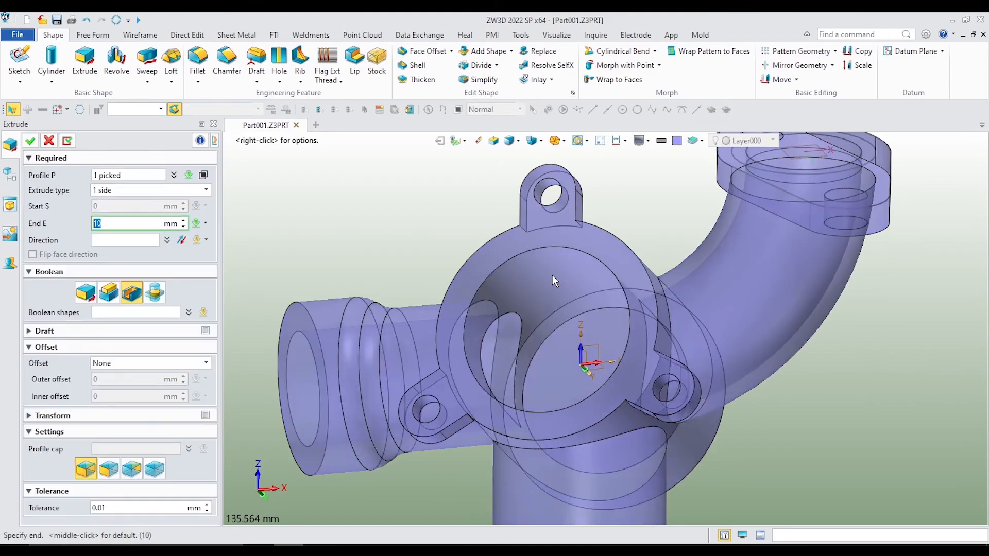
scroll(552, 278, "down", 4)
right_click_drag(617, 384, 587, 424)
left_click(30, 141)
right_click_drag(778, 410, 760, 348)
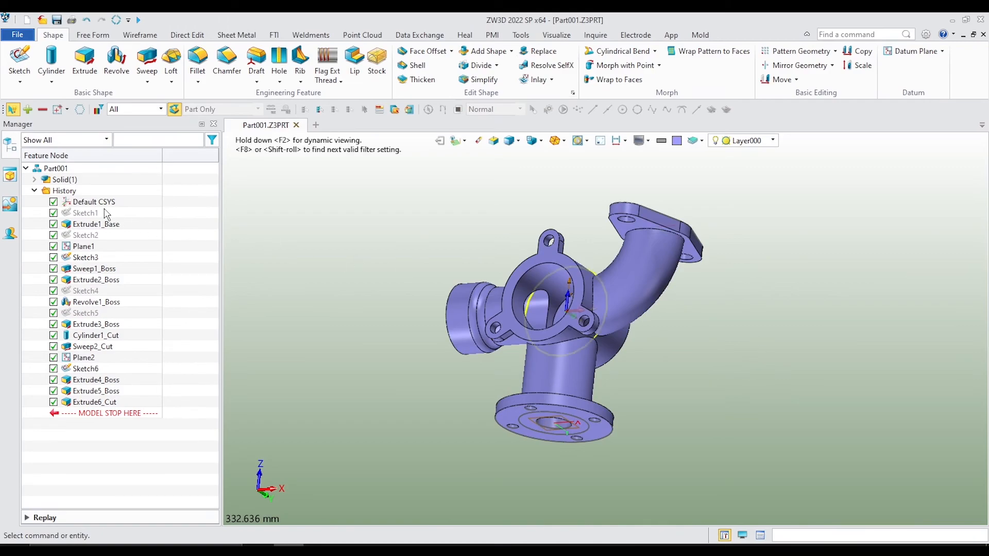
- Hide Sketch3 and Sketch6 from the model
right_click(94, 260)
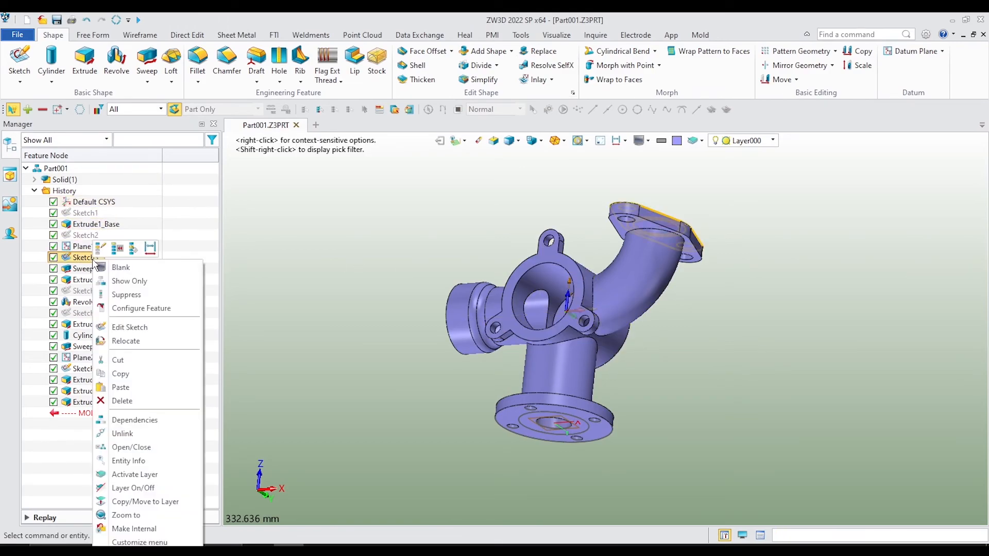
left_click(114, 268)
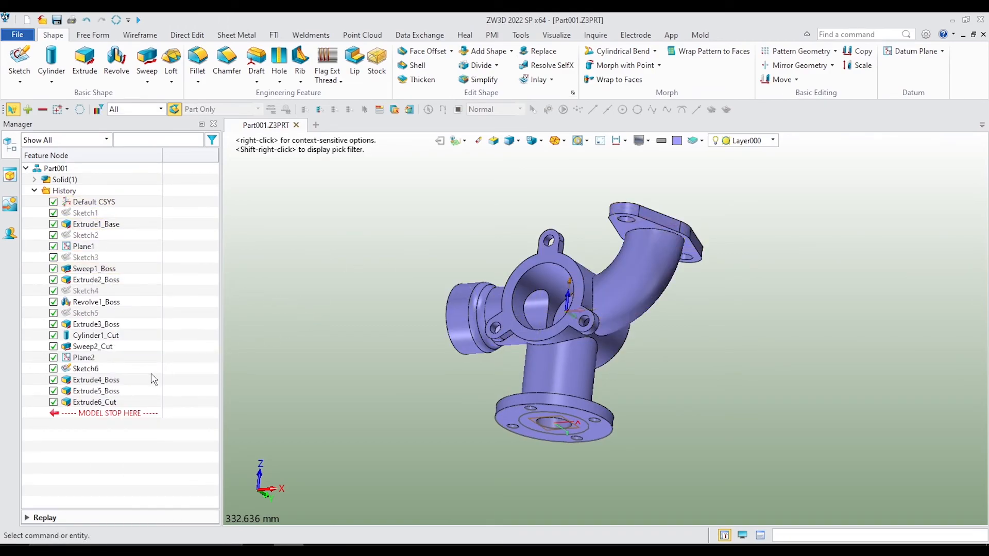
right_click(95, 370)
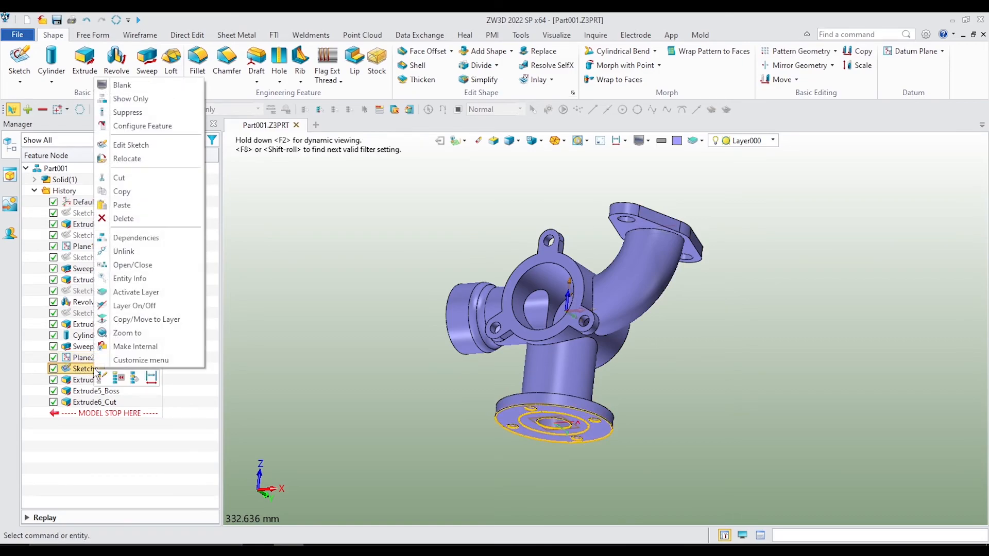
left_click(123, 85)
- Hide the datum plane Plane1 in the oval flange's opening
mouse_move(689, 355)
middle_mouse_down()
mouse_move(686, 320)
mouse_move(749, 363)
mouse_move(663, 399)
middle_mouse_up()
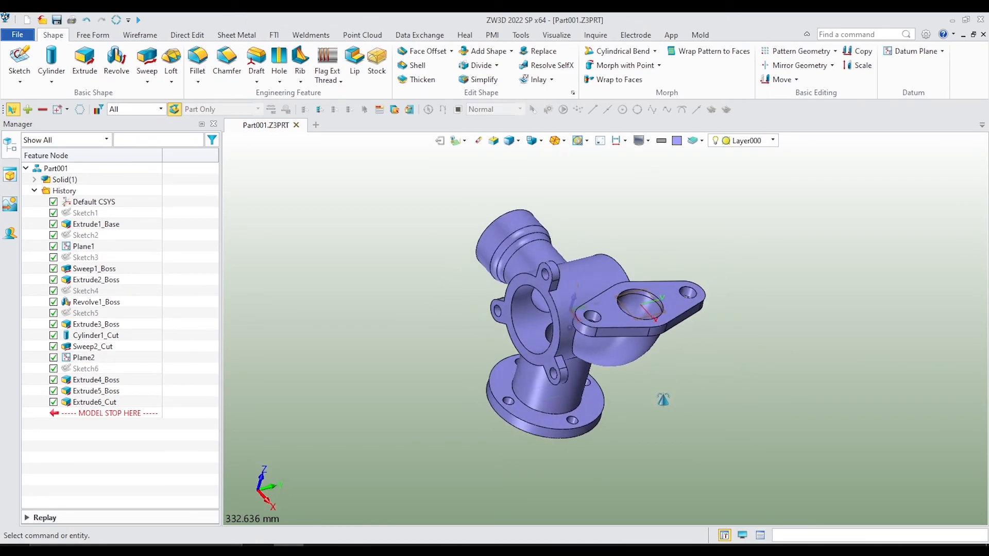
left_click(646, 313)
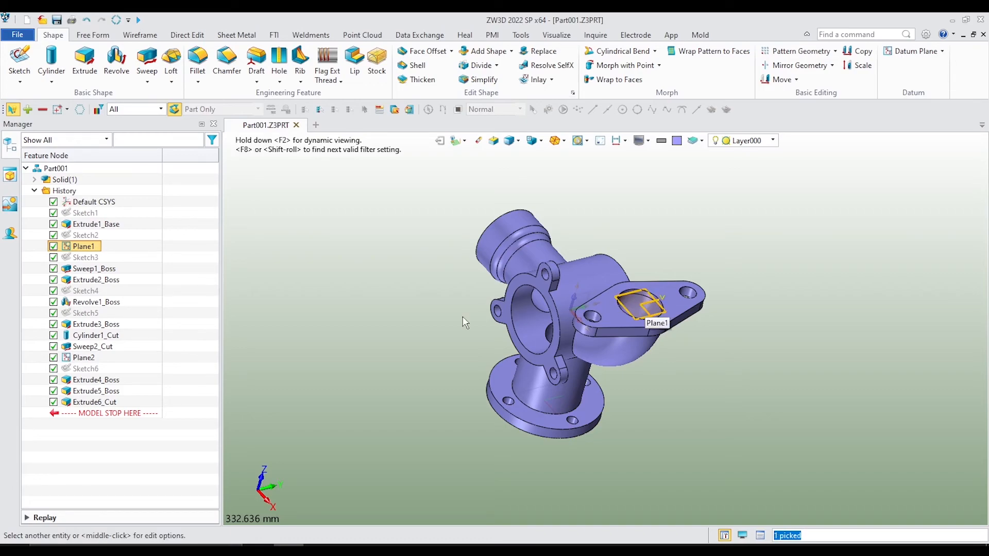
right_click(86, 250)
left_click(90, 251)
middle_click_drag(675, 348, 750, 329)
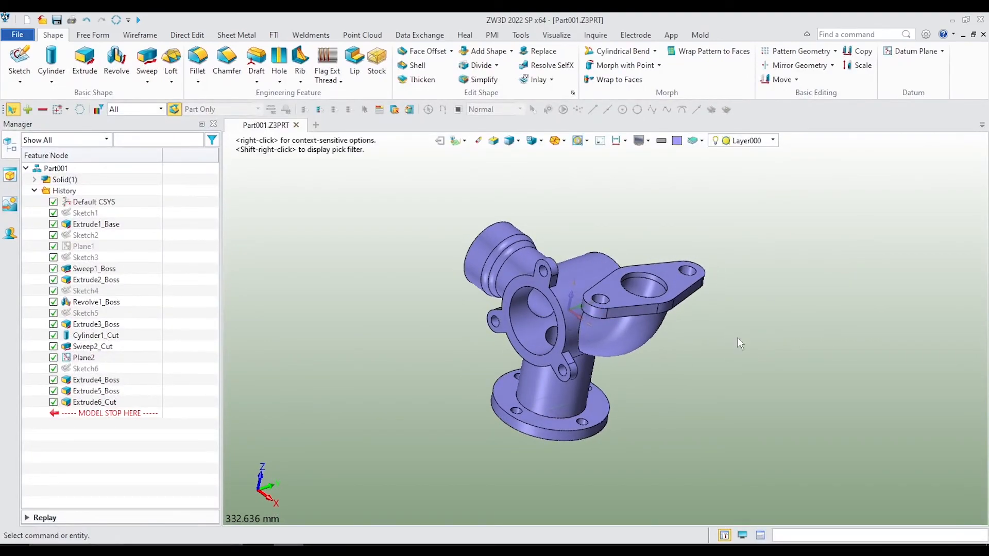
- Start a chamfer with a 4 mm setback and pick the bore edge on the oval flange's face
middle_click_drag(737, 344, 745, 342)
key("ctrl+i")
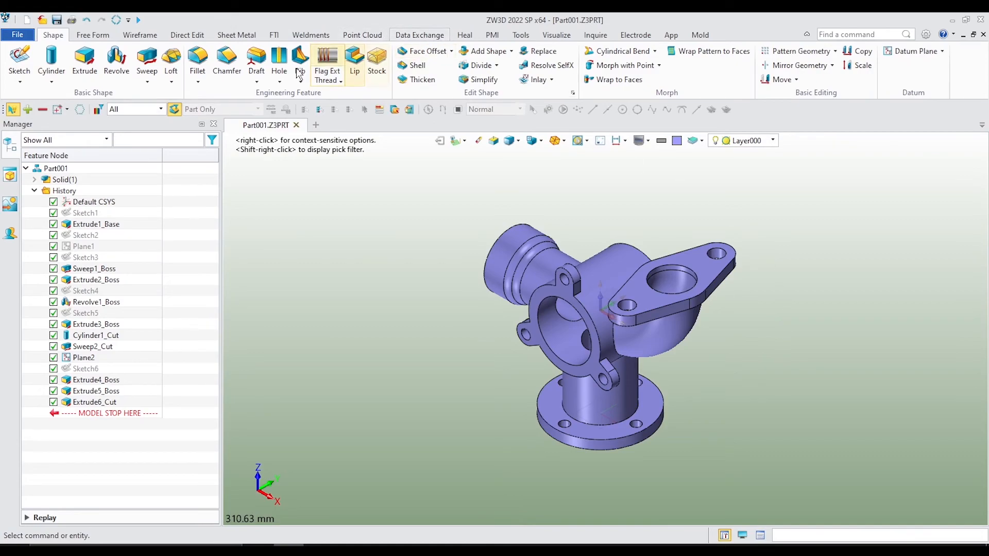
left_click(227, 64)
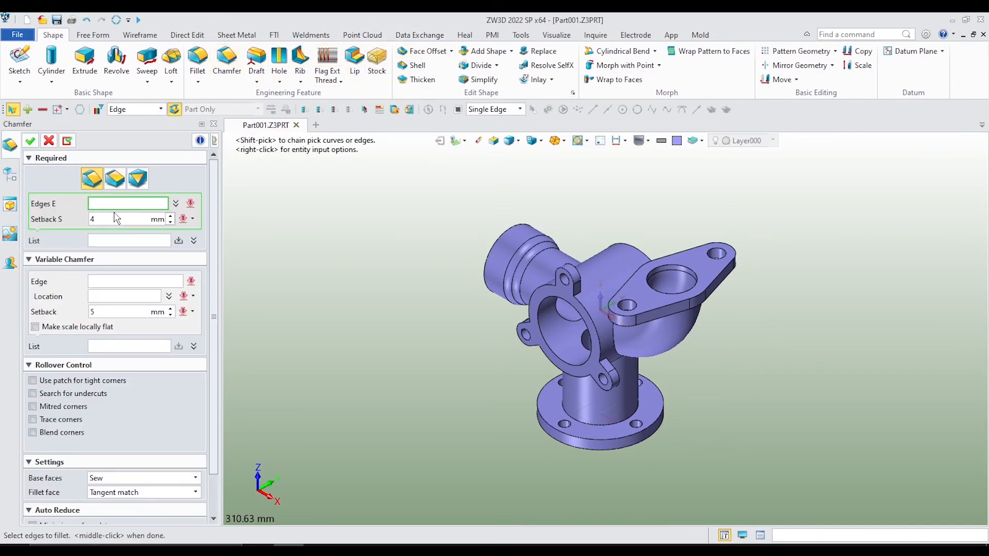
left_click(670, 266)
scroll(671, 267, "up", 3)
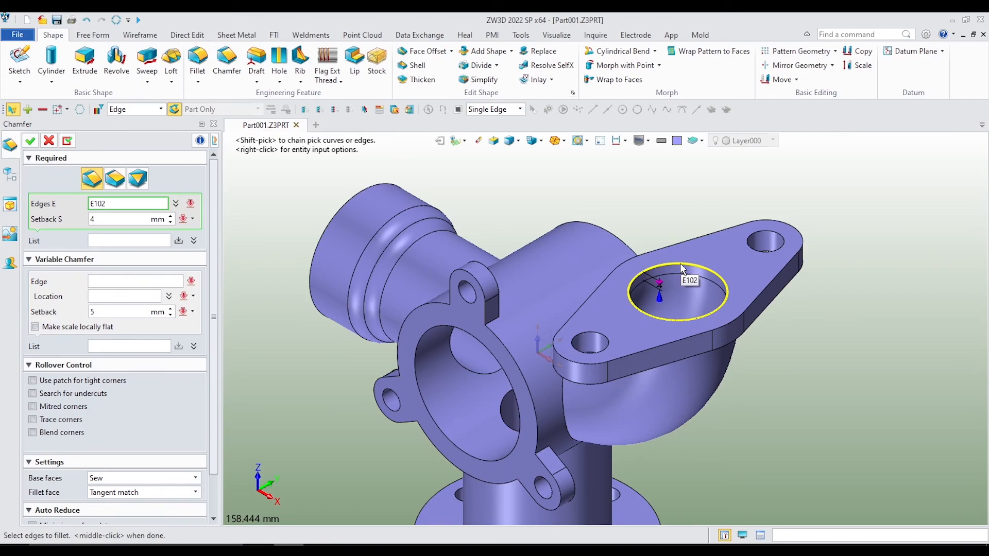
left_click(679, 263)
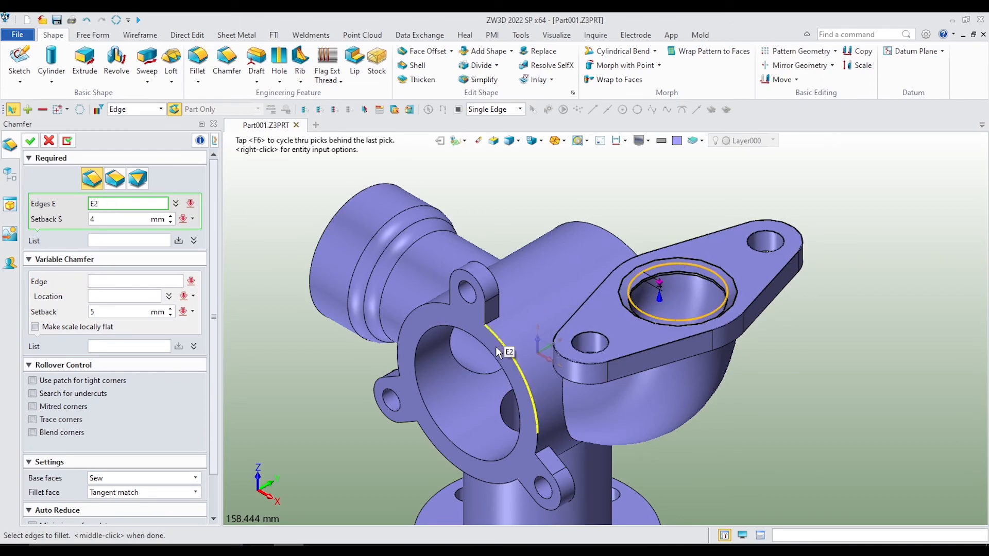
- Add the bore edges of the three-lug flange, the collared pipe end and the bottom flange to the 4 mm chamfer and apply it
left_click(503, 360)
scroll(580, 300, "down", 2)
right_click_drag(650, 389, 726, 407)
left_click(523, 291)
right_click_drag(523, 290, 514, 430)
left_click(495, 409)
right_click_drag(579, 376, 570, 285)
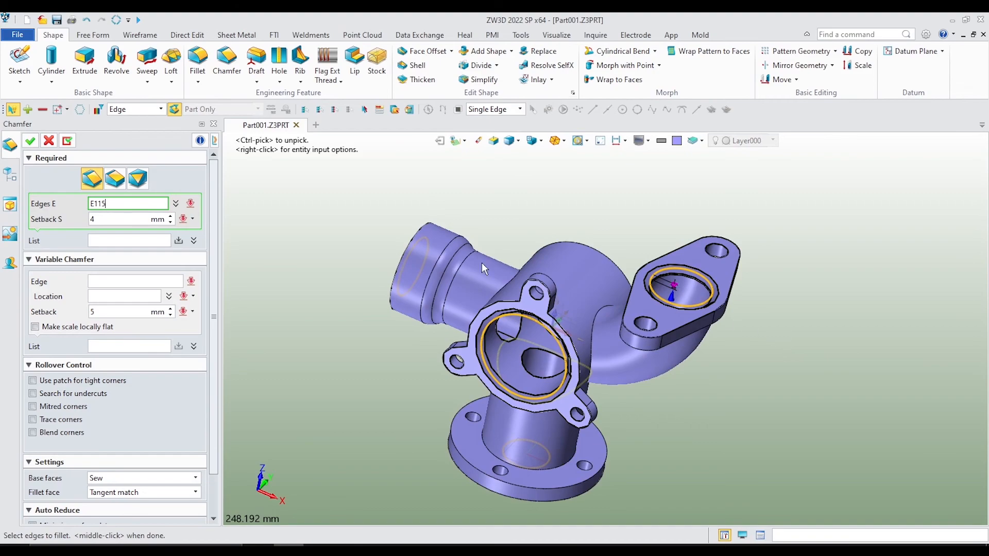
left_click(31, 143)
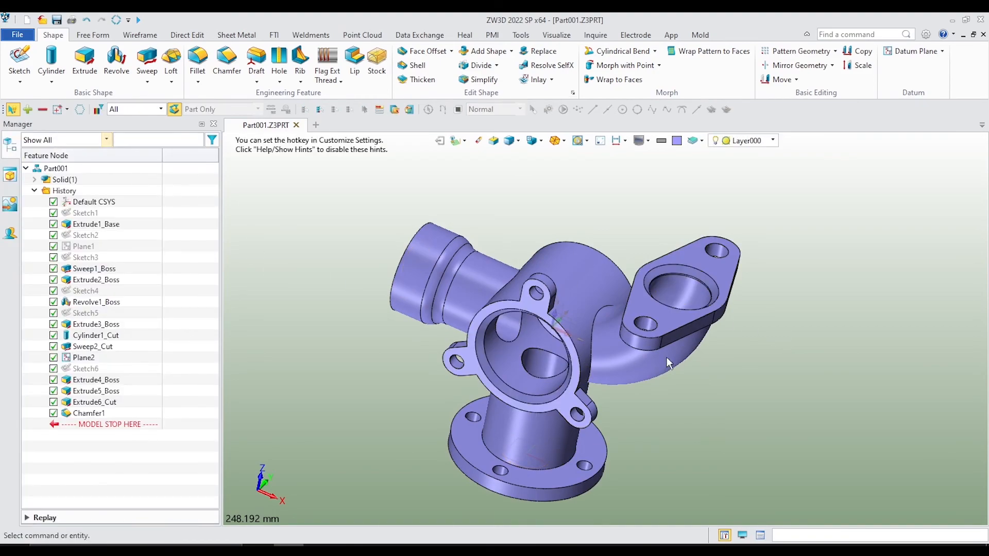
- Fillet the edge where the curved pipe meets the underside of the oval flange with a 5 mm radius
right_click_drag(773, 401, 896, 356)
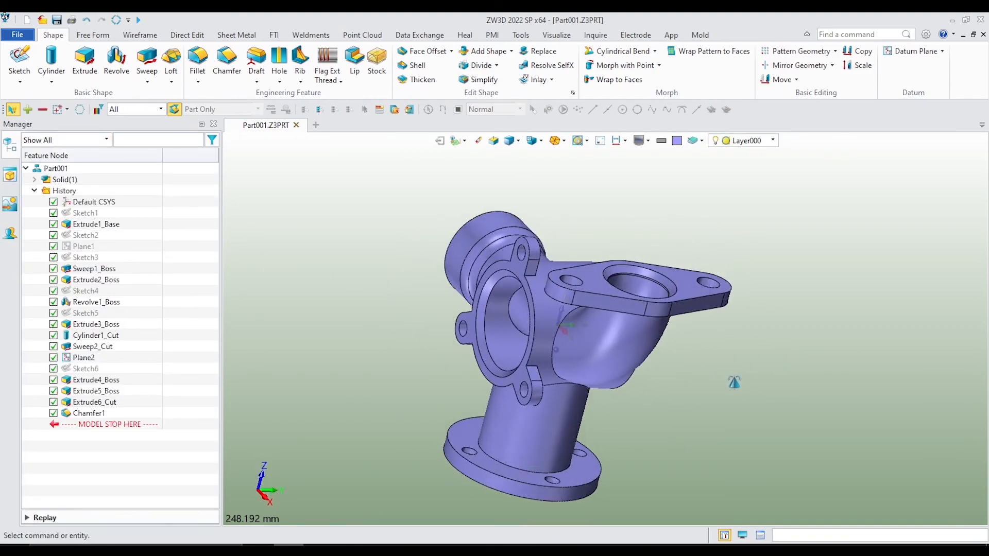
left_click(197, 59)
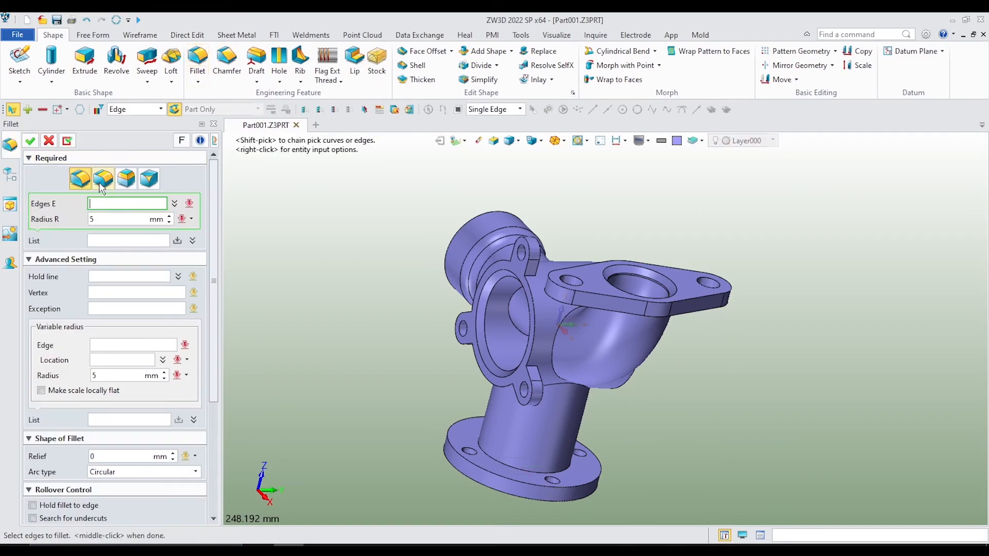
left_click(116, 218)
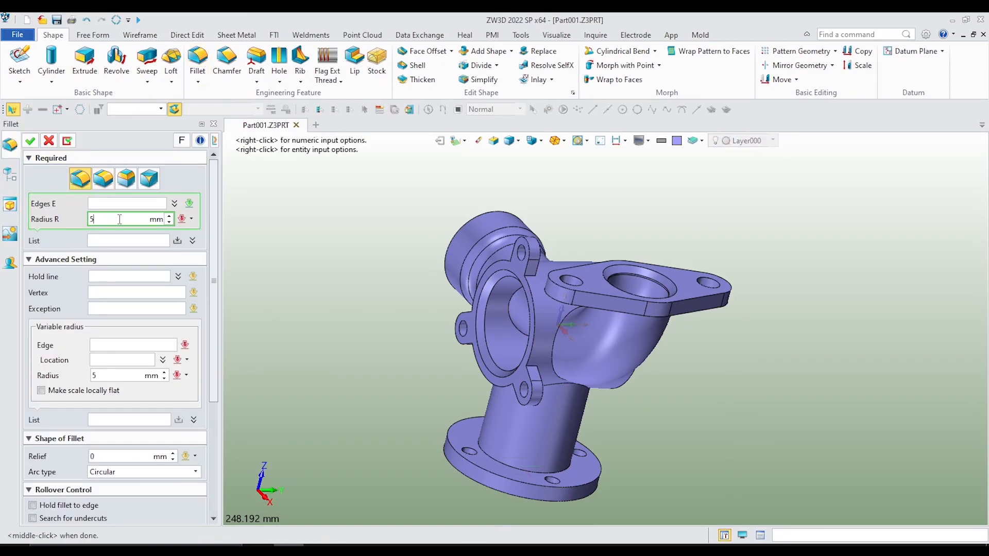
left_click(114, 202)
right_click_drag(763, 415, 699, 231)
scroll(685, 208, "up", 2)
left_click(685, 209)
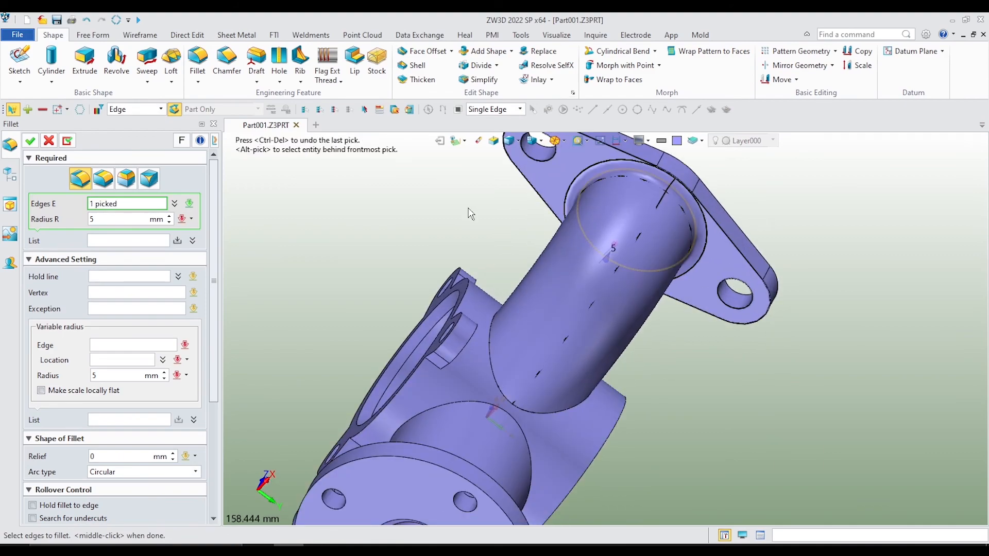
left_click(34, 142)
scroll(698, 271, "down", 3)
right_click_drag(697, 271, 734, 315)
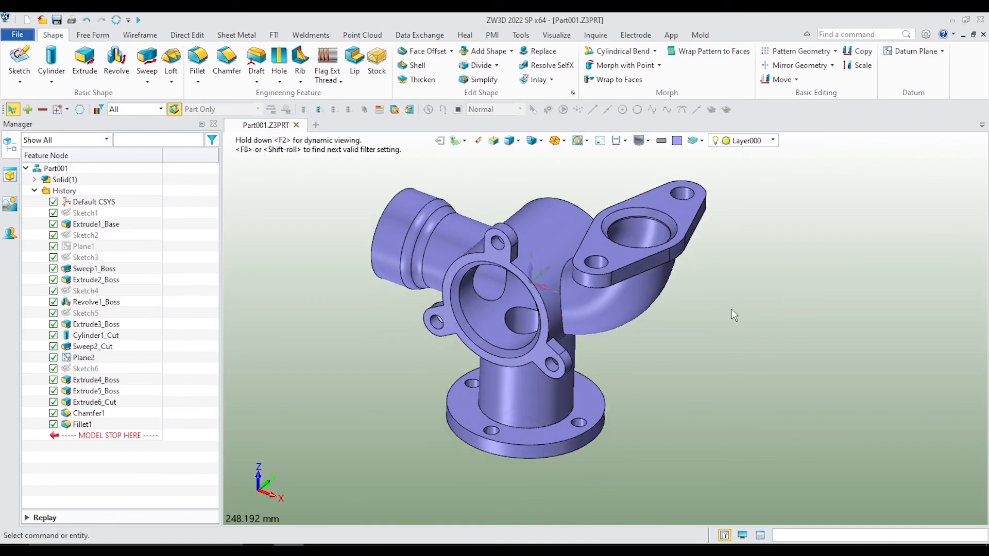
- Start a 10 mm fillet and pick the edges where the curved pipe and the collared pipe join the main body
middle_click(260, 202)
left_click(107, 219)
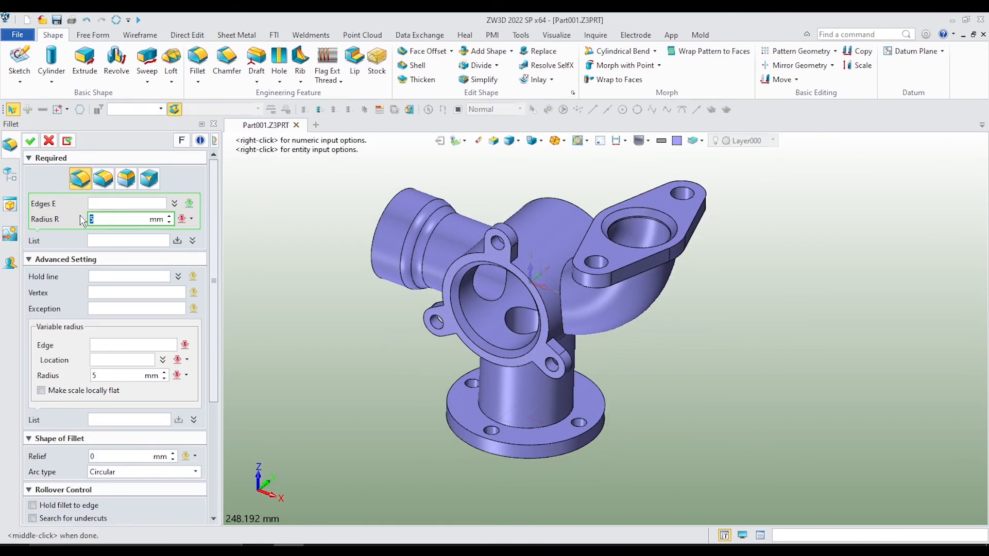
left_click(131, 204)
left_click(563, 312)
left_click(564, 312)
middle_click_drag(523, 274, 509, 261)
left_click(456, 235)
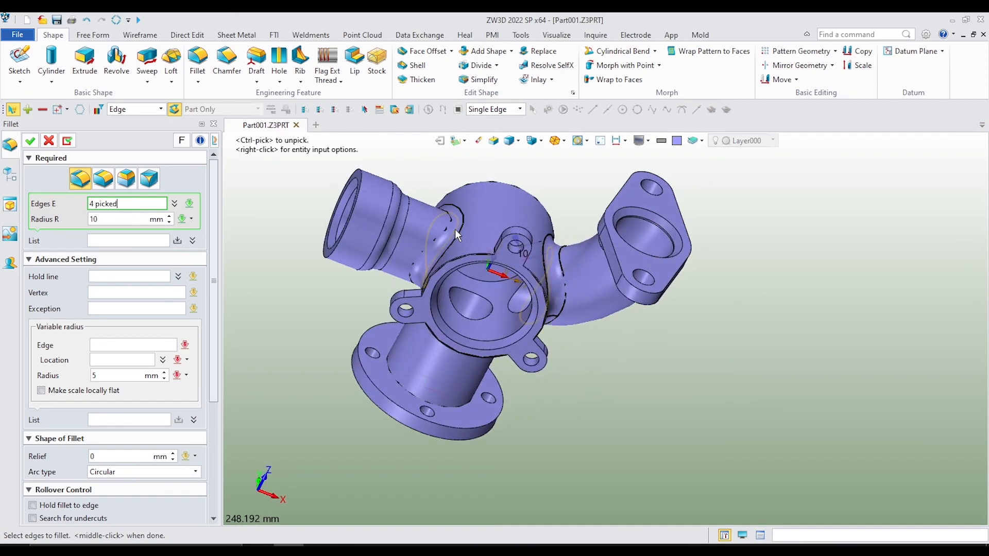
- Add the vertical pipe's junctions with the main body and the bottom flange to the 10 mm fillet and apply it
middle_click_drag(544, 325, 475, 450)
left_click(504, 386)
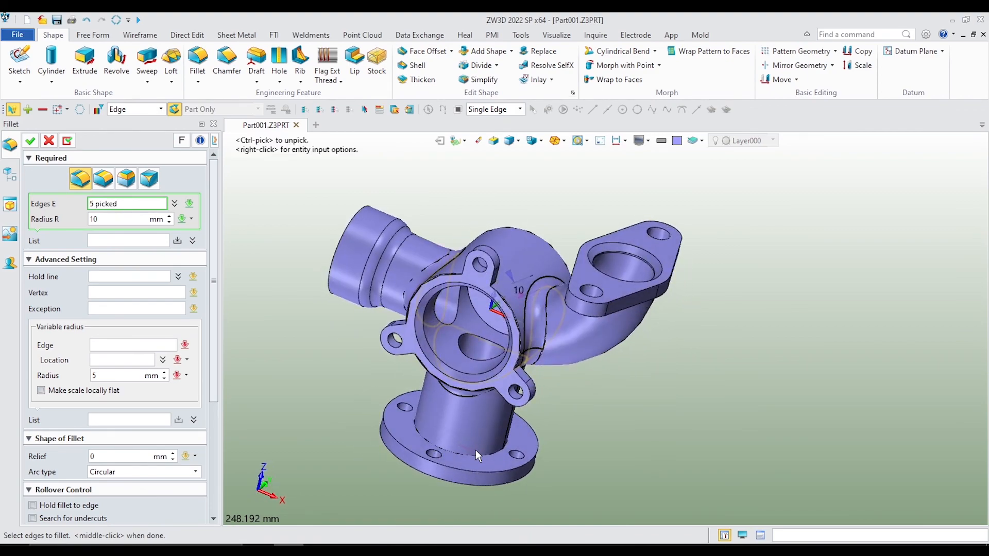
left_click(475, 457)
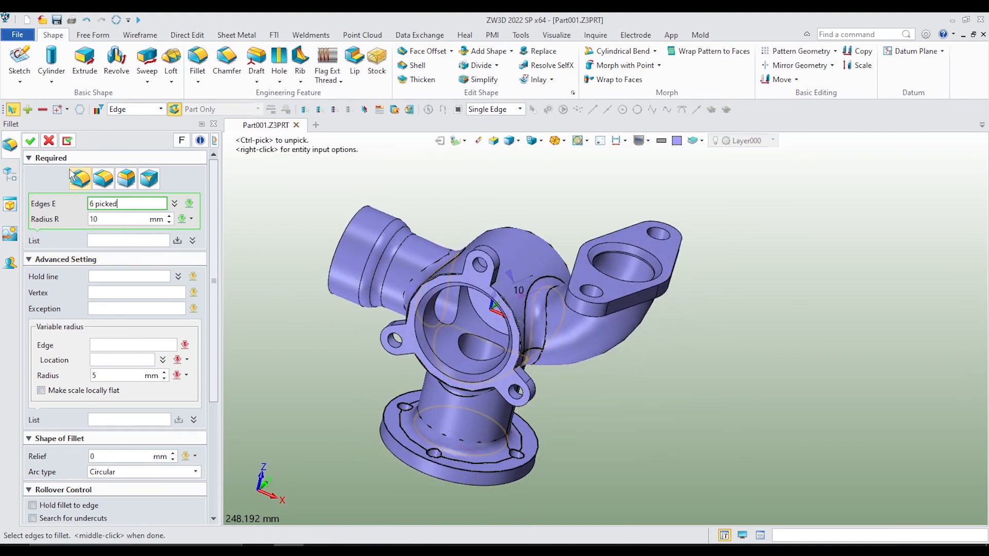
left_click(30, 141)
middle_click_drag(659, 382, 685, 344)
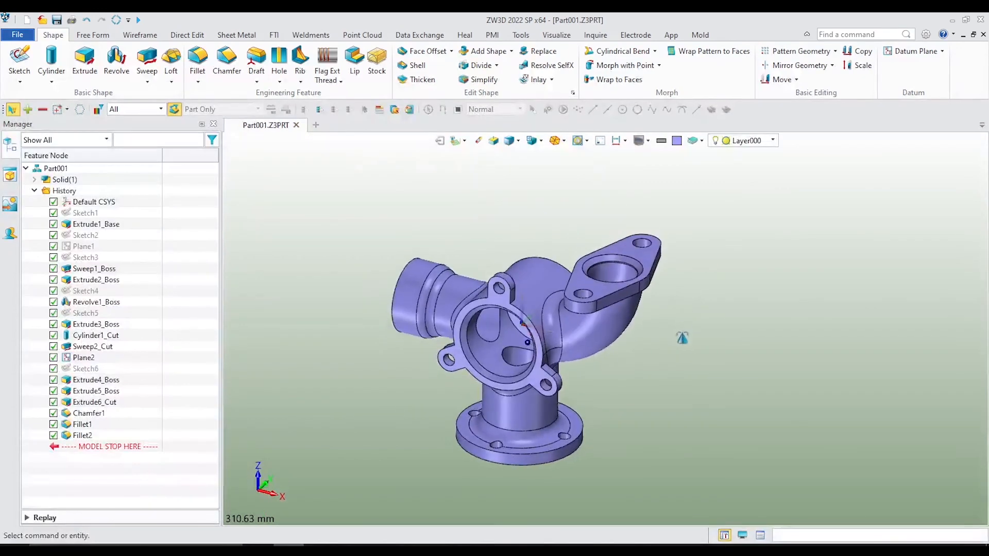
- Apply the Gold texture to all faces of the part
left_click(557, 35)
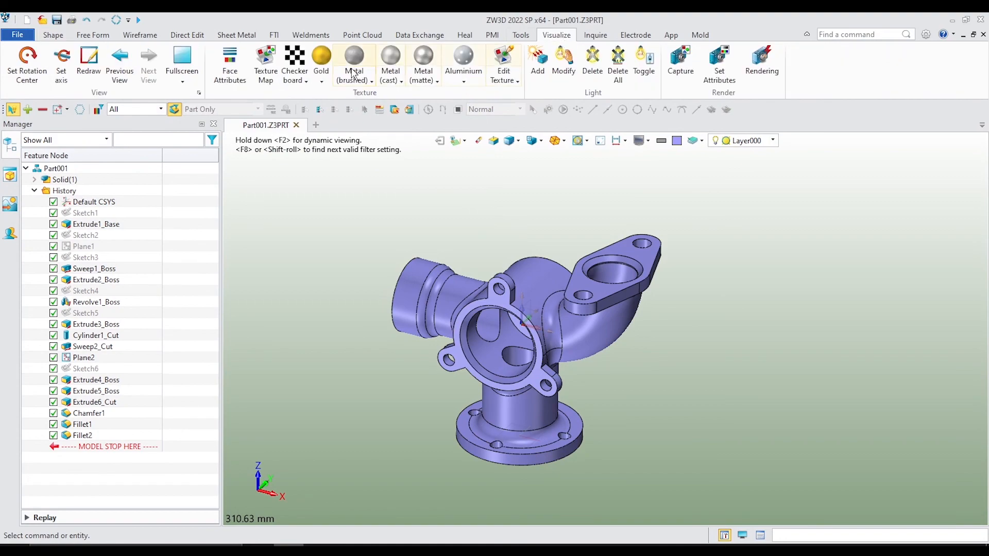
left_click(322, 81)
left_click(348, 189)
scroll(577, 334, "down", 3)
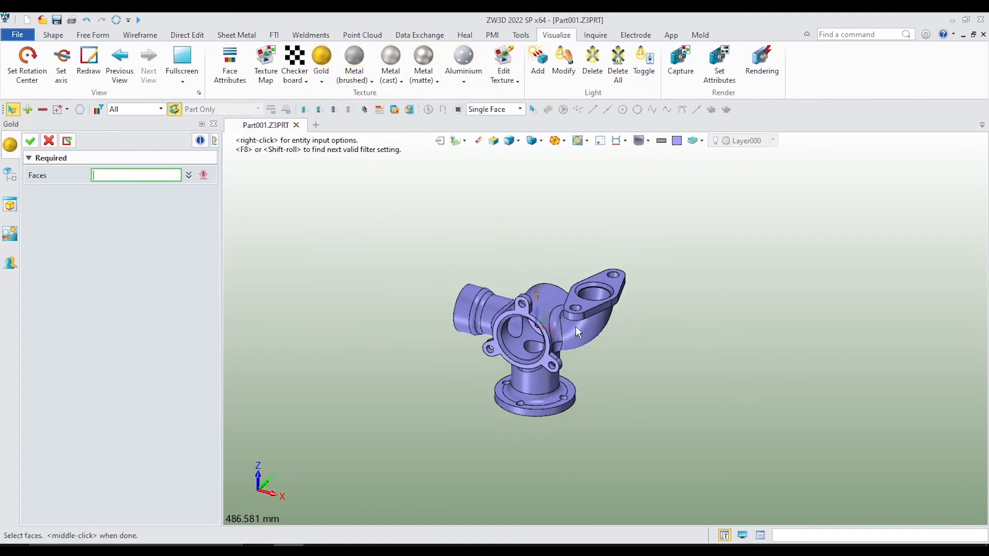
left_click_drag(667, 233, 390, 449)
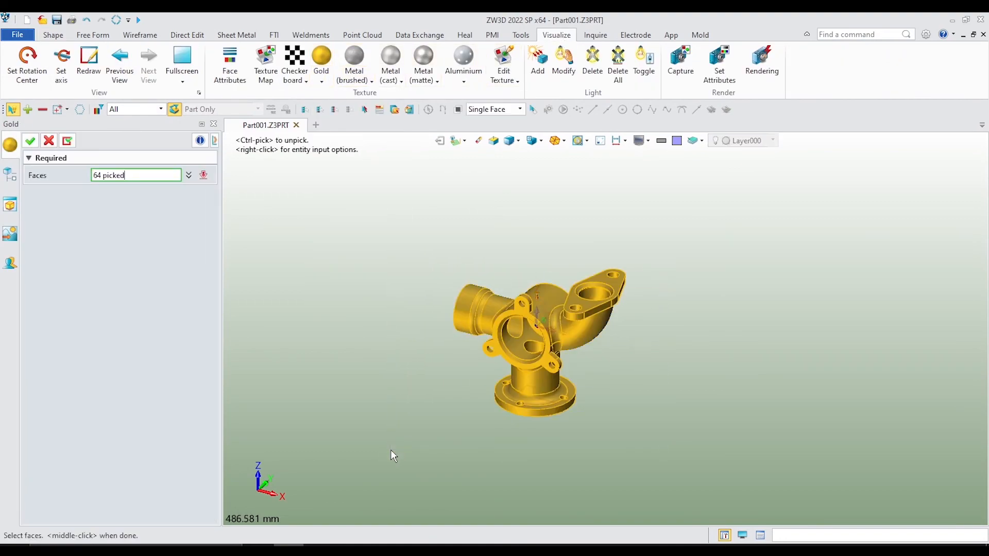
left_click(36, 142)
scroll(433, 362, "up", 2)
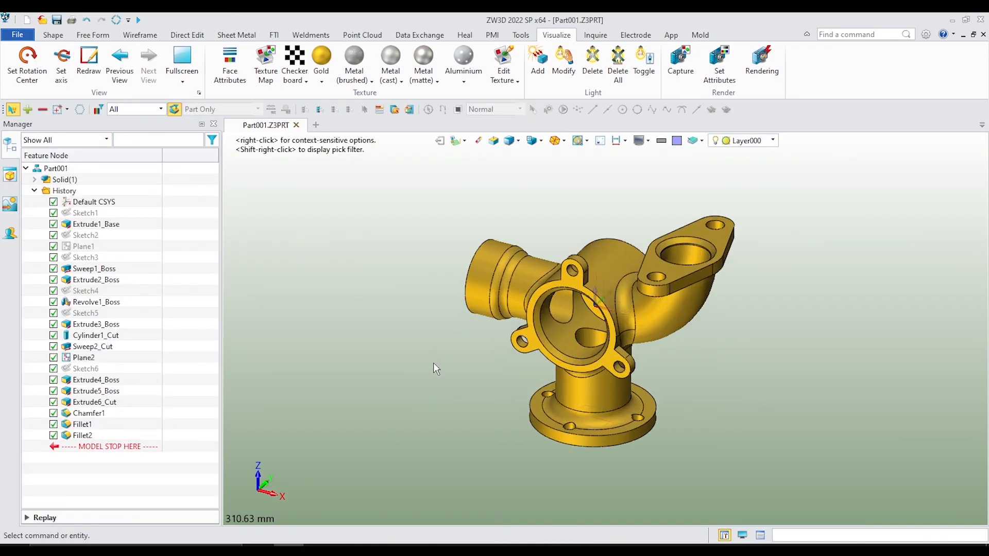
- Close the Manager pane and examine the finished part from several sides, ending in the isometric view
left_click(214, 124)
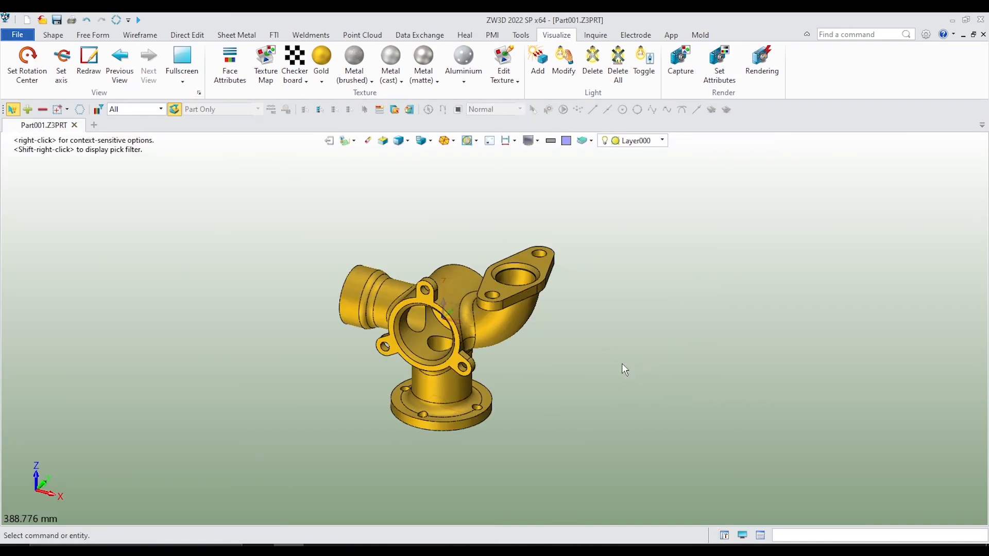
middle_click_drag(643, 359, 532, 350)
scroll(509, 313, "up", 2)
middle_click_drag(508, 313, 816, 208)
middle_click_drag(694, 355, 708, 448)
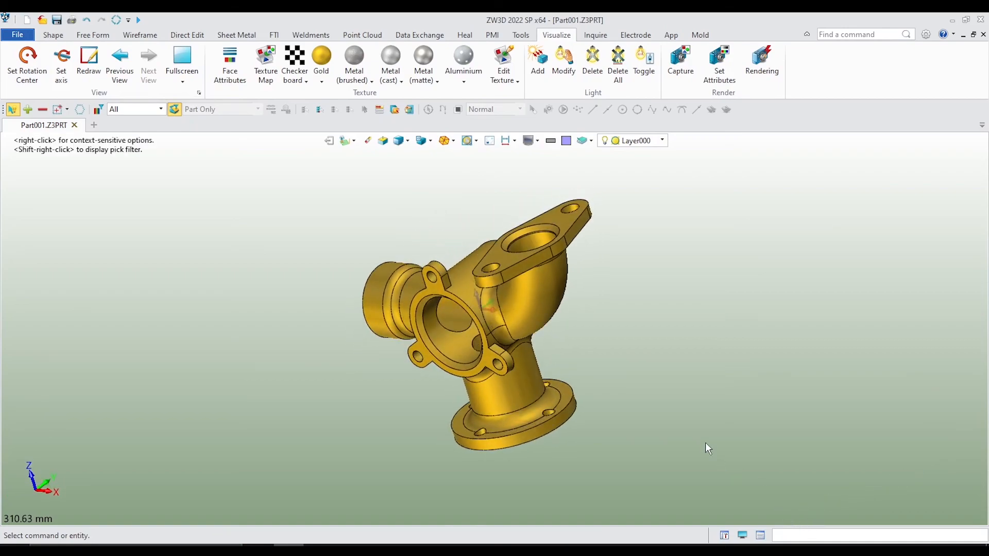
key("ctrl+Home")
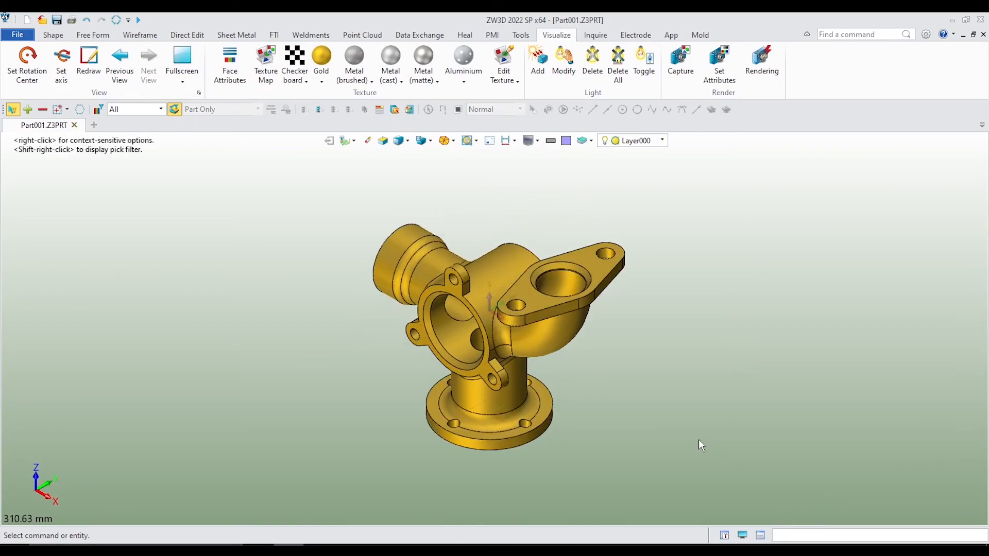